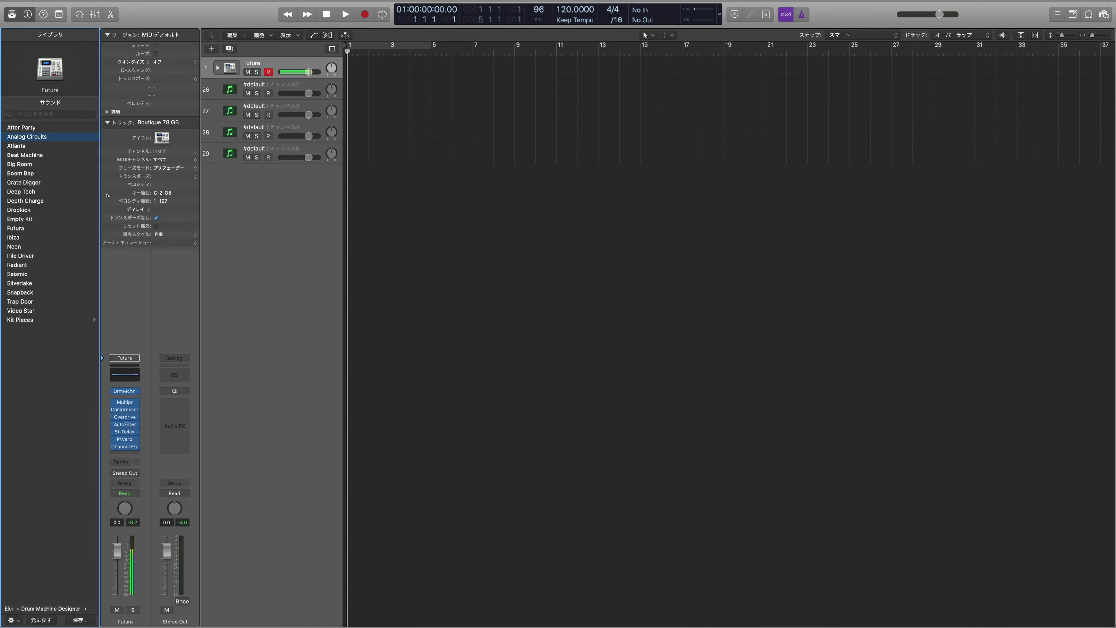
- Use the undo history to undo two patch loads and redo one on the drum machine track, ending on Analog Circuits
mouse_move(159, 2)
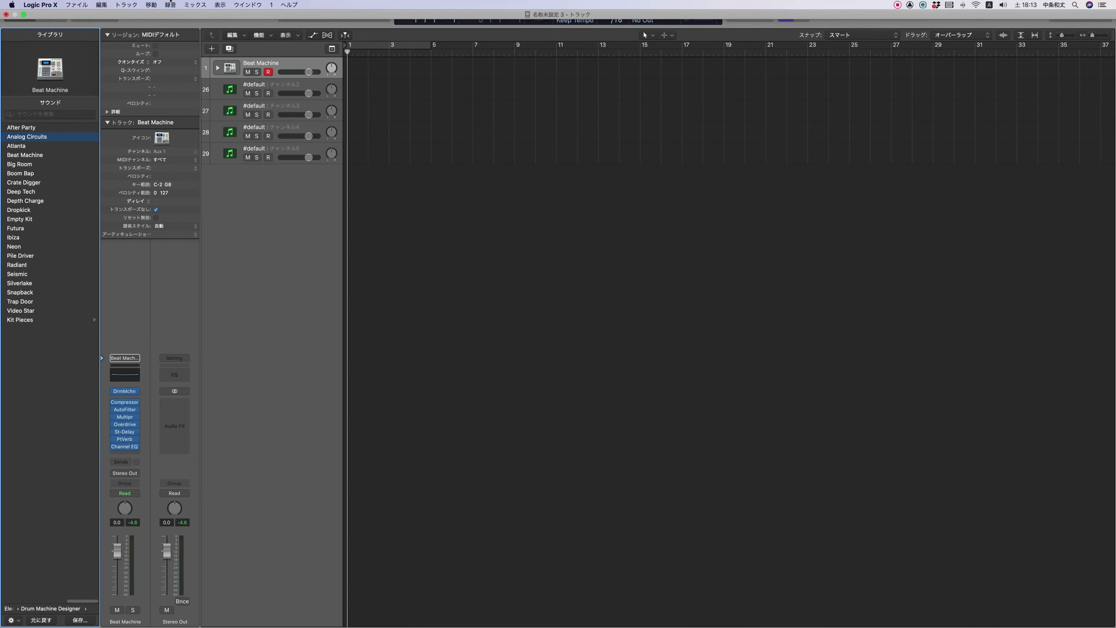
left_click(110, 5)
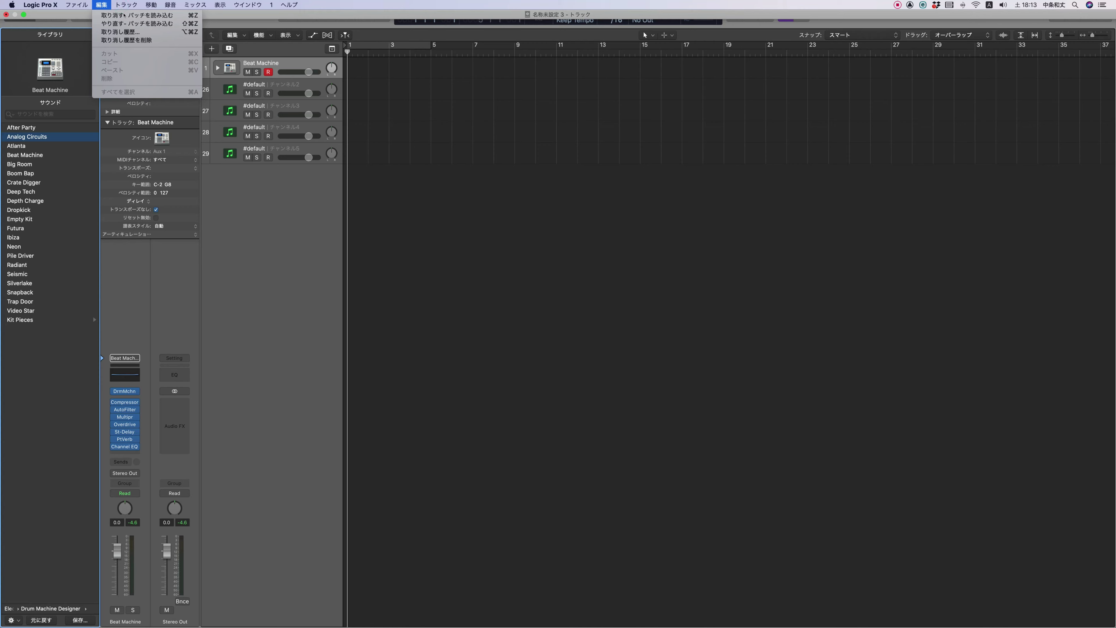
left_click(121, 31)
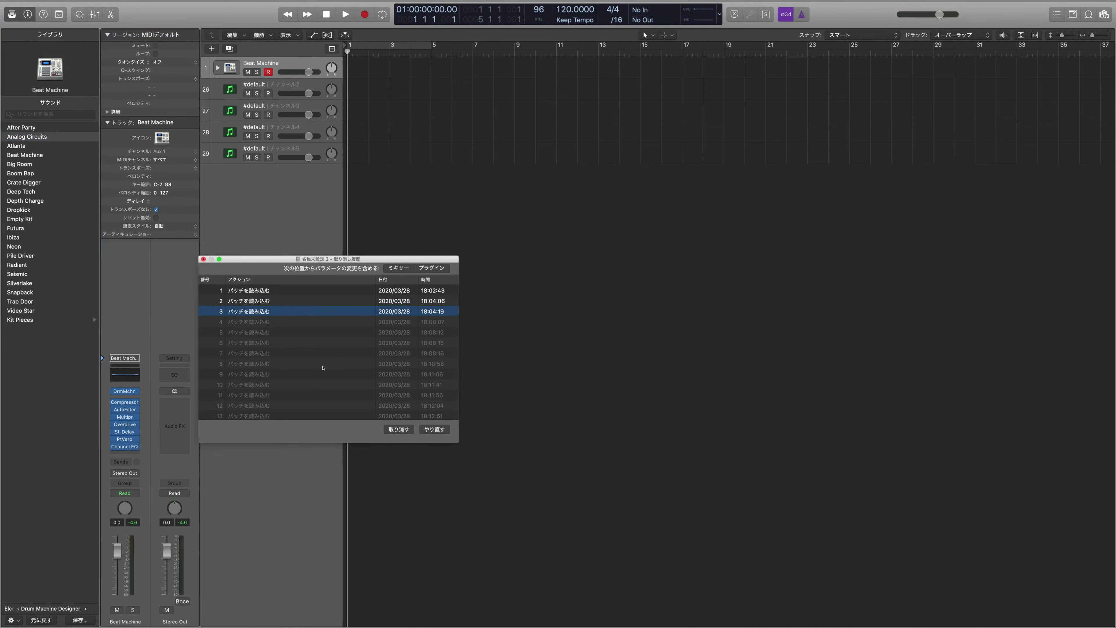
key("super+z")
key("super+z")
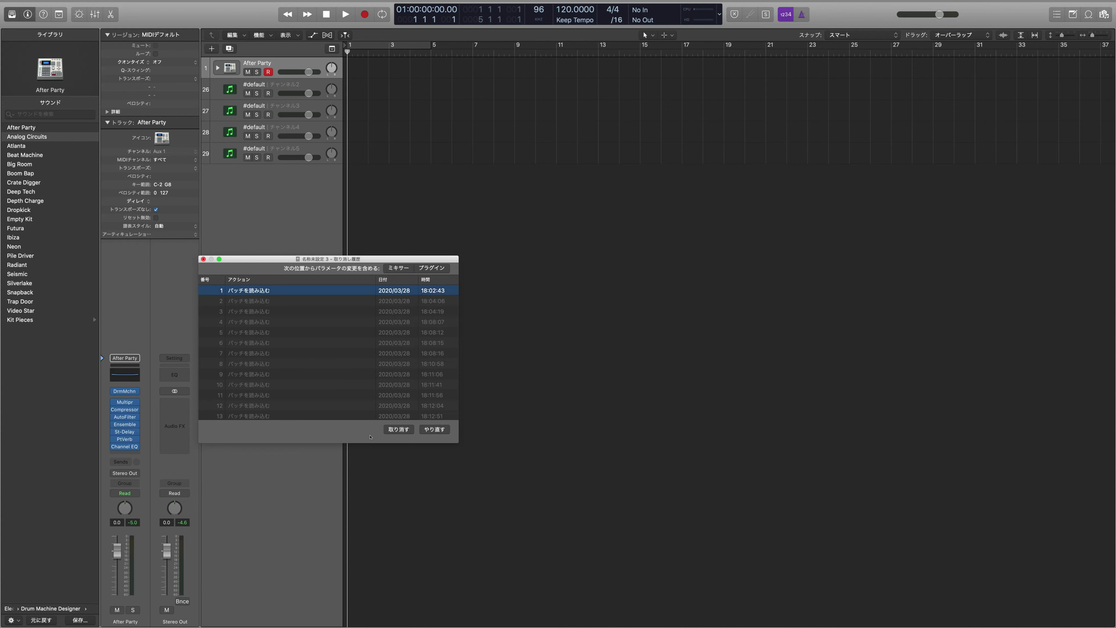
key("super+shift+z")
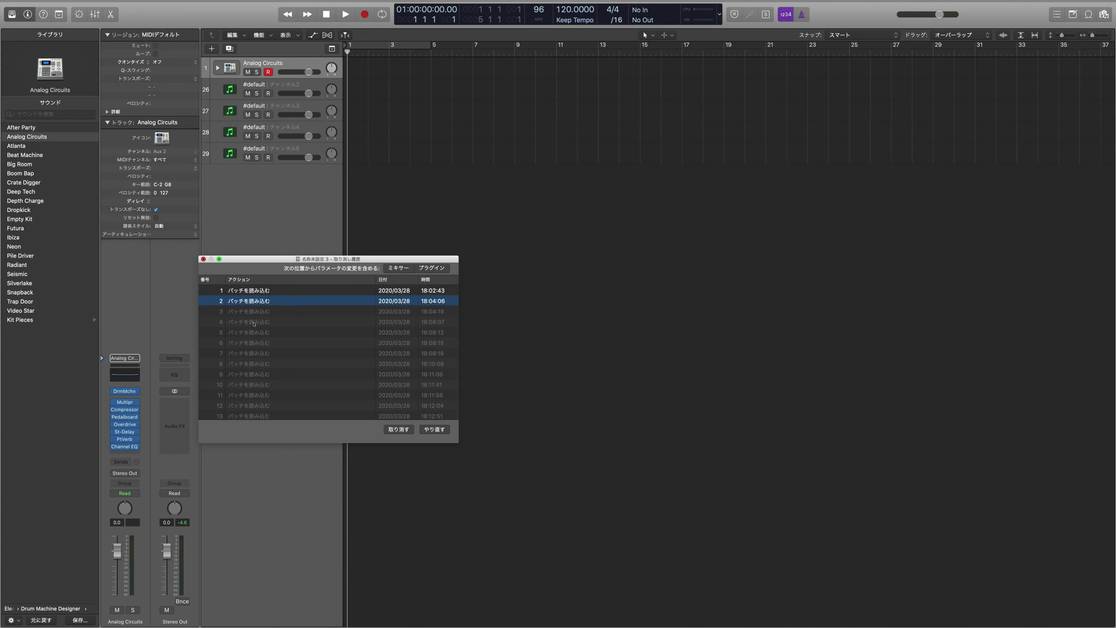
key("super+w")
mouse_move(185, 2)
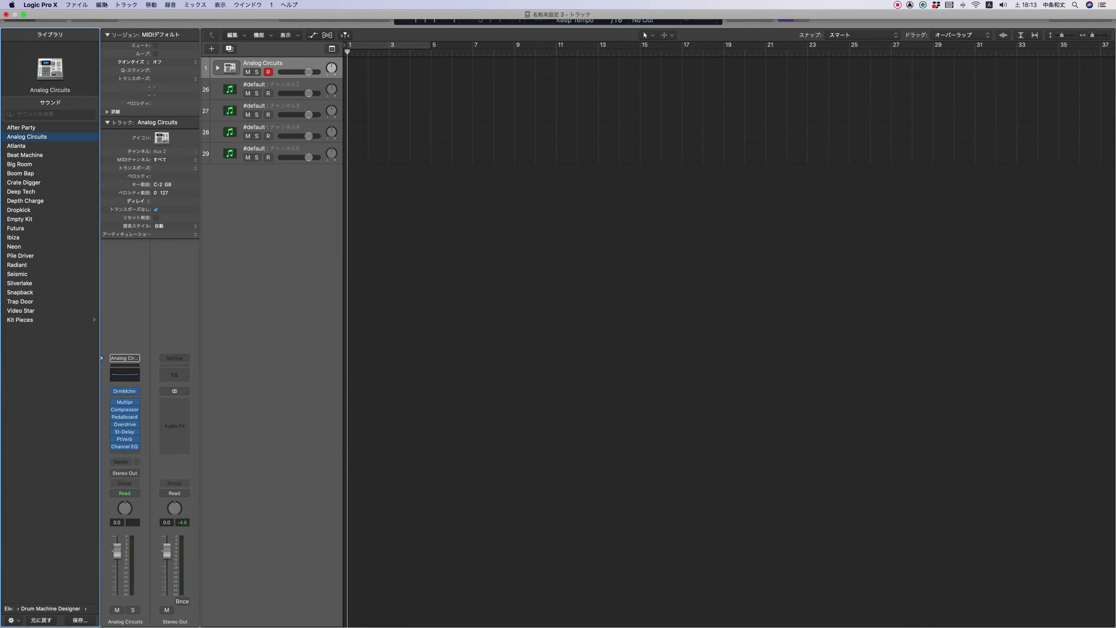
left_click(102, 5)
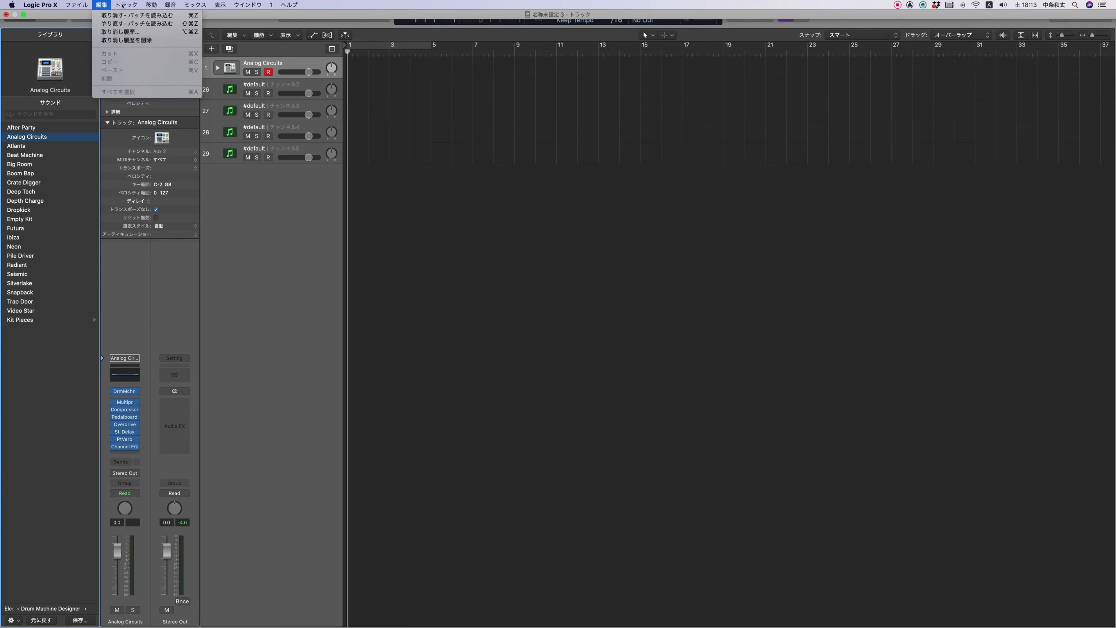
mouse_move(76, 5)
left_click(310, 200)
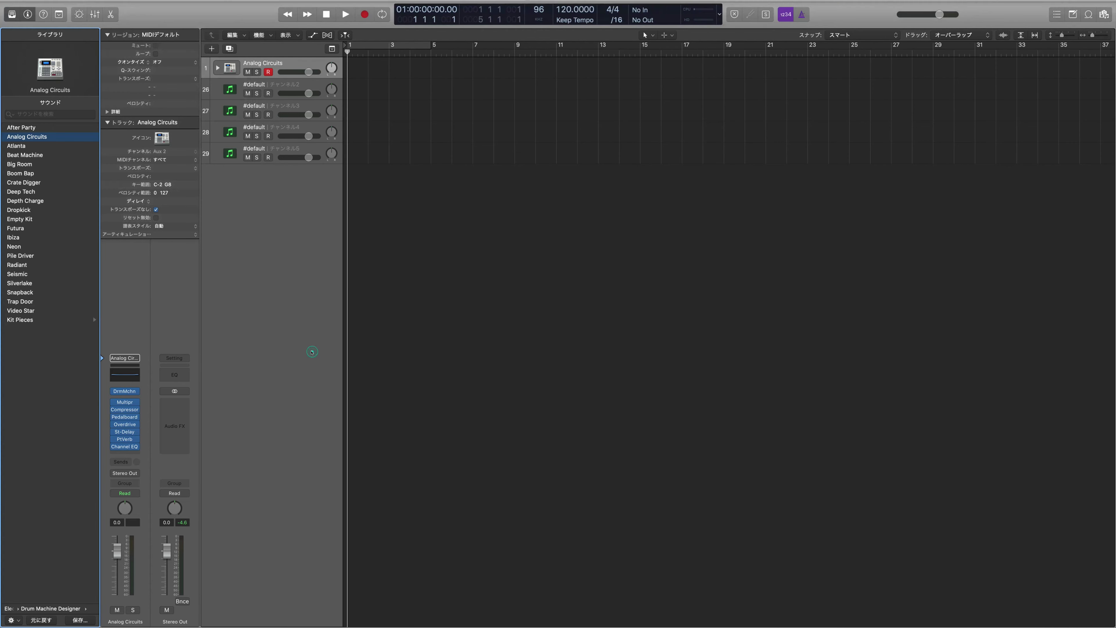
- Create one software instrument track using the stereo Ultrabeat (Drum Synth) with Output 1 + 2
key("alt+super+n")
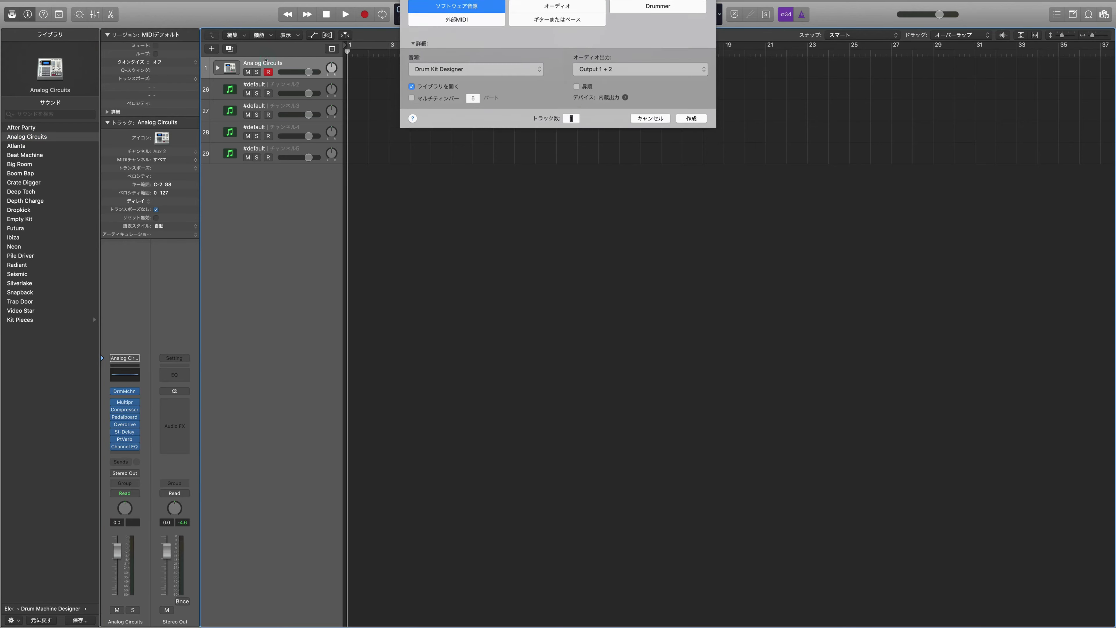
left_click(539, 84)
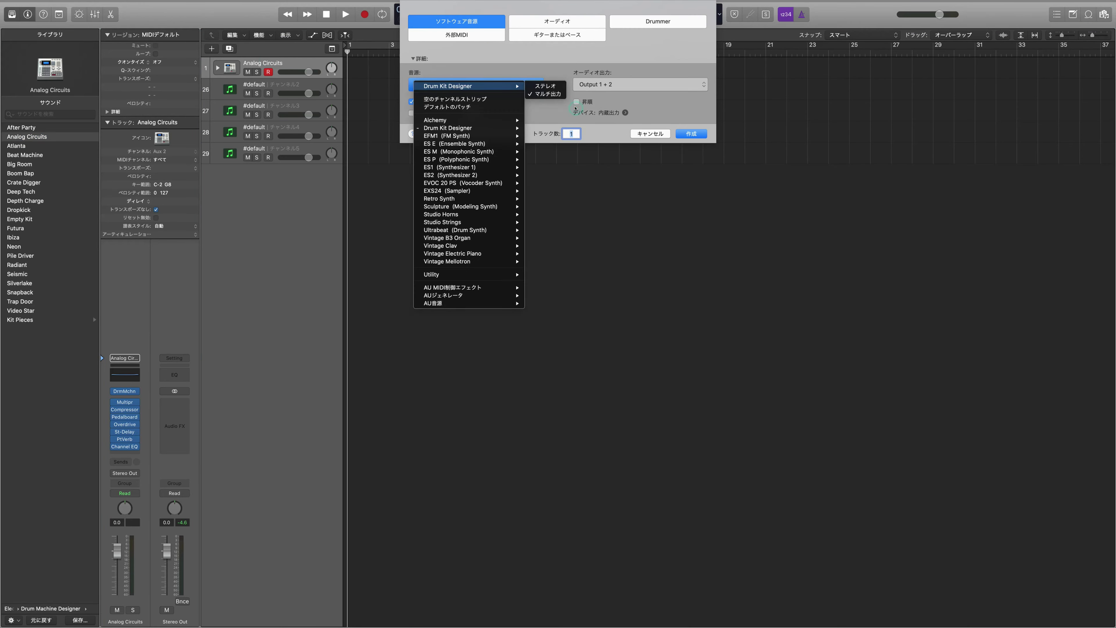
mouse_move(514, 128)
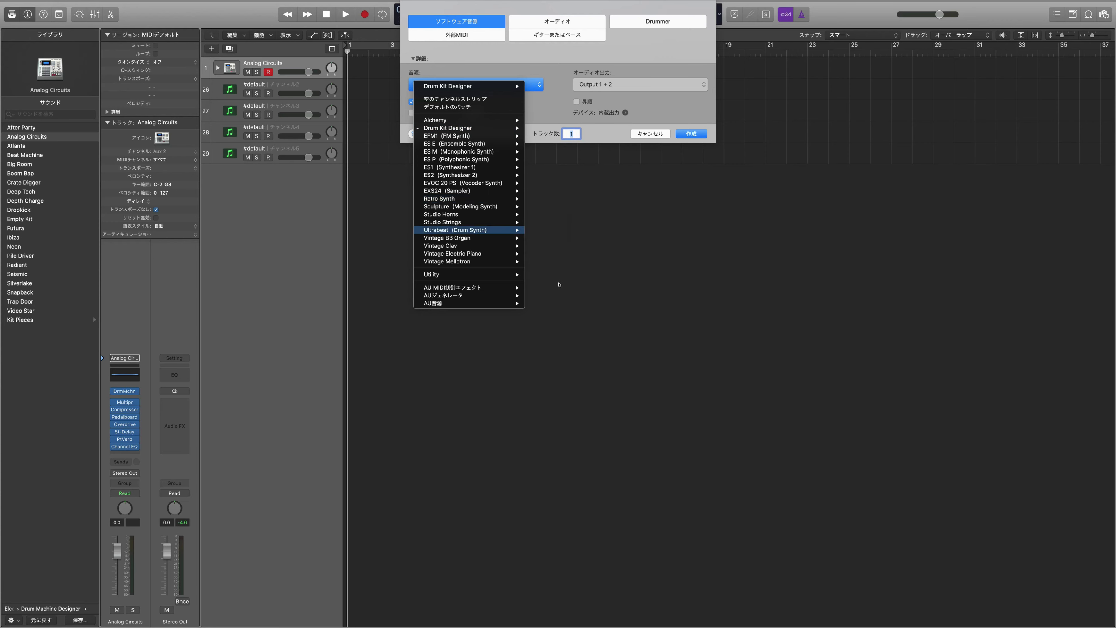
mouse_move(505, 230)
key("Up")
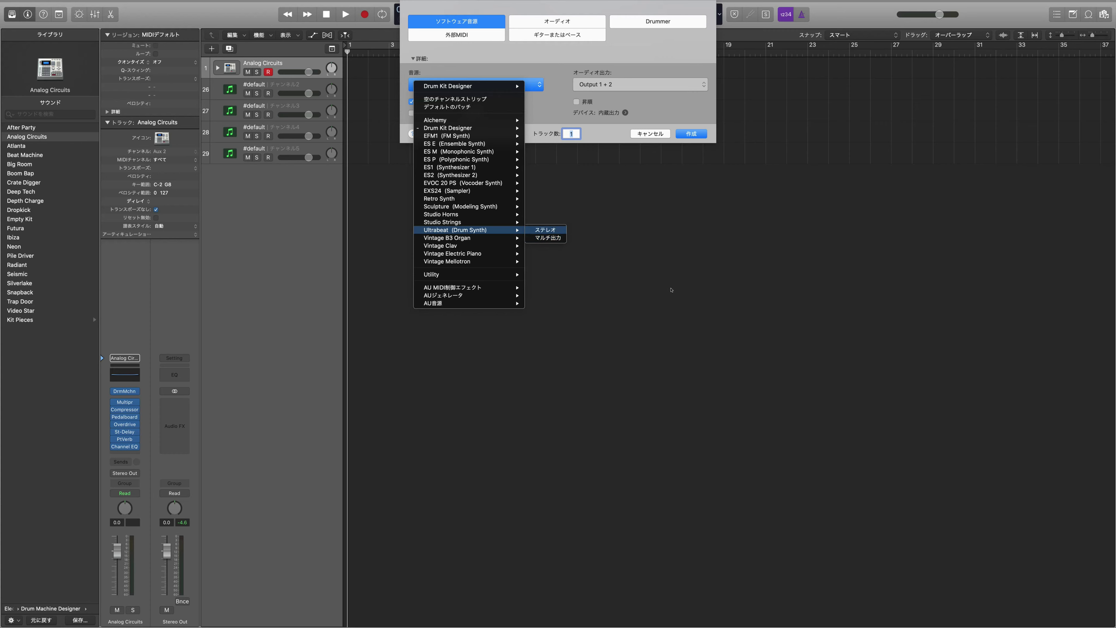
key("Return")
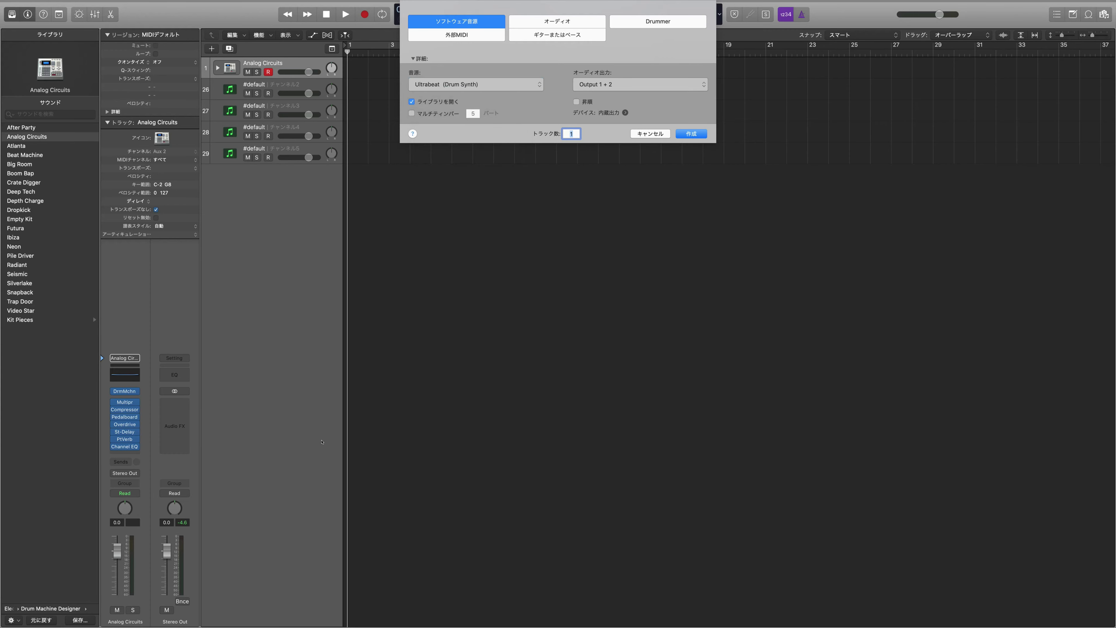
key("Return")
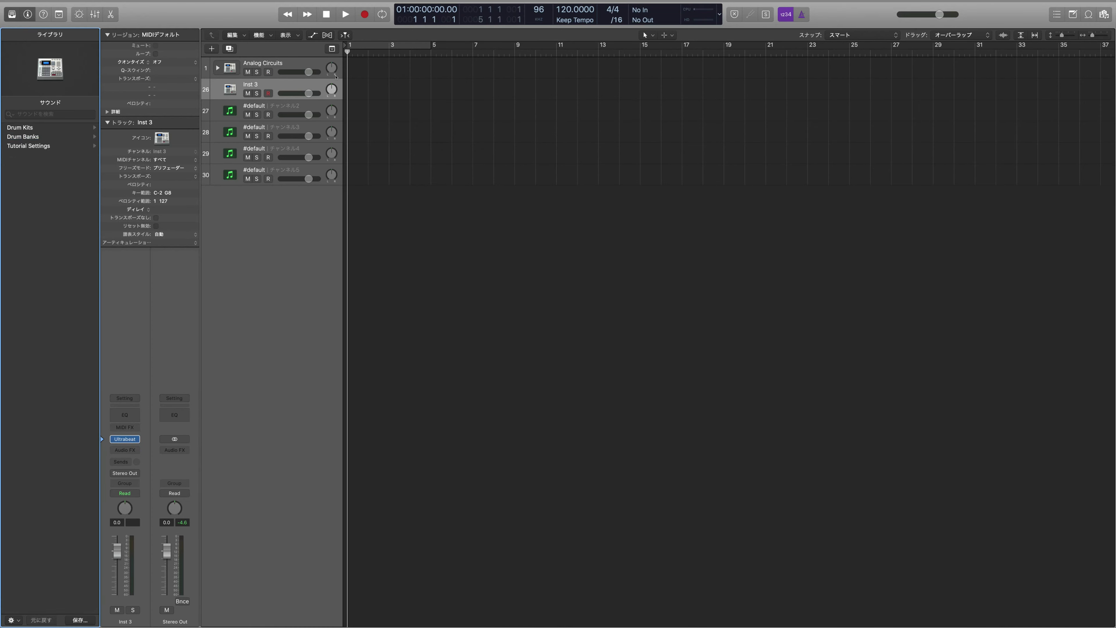
- Delete the Analog Circuits and #default tracks, keeping only the new Ultrabeat track
mouse_move(395, 1)
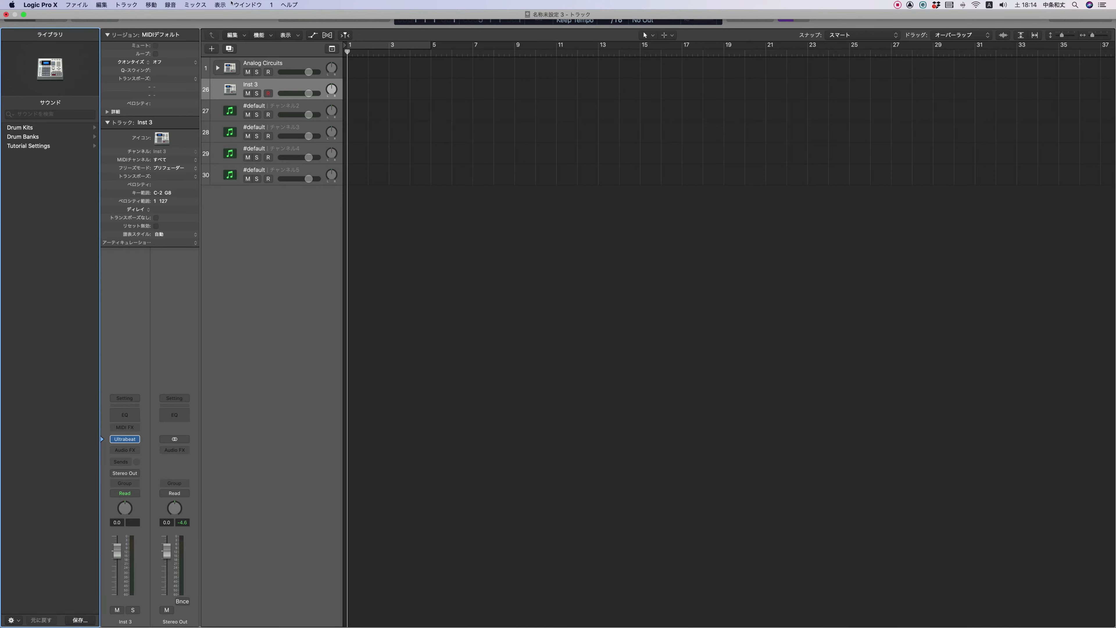
left_click(127, 4)
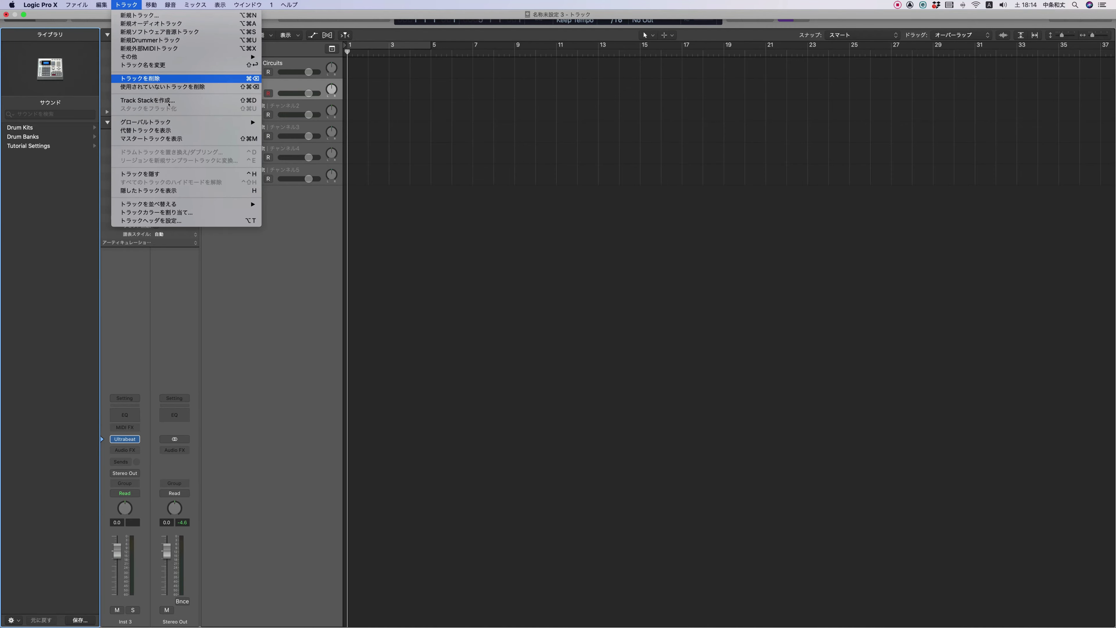
key("Return")
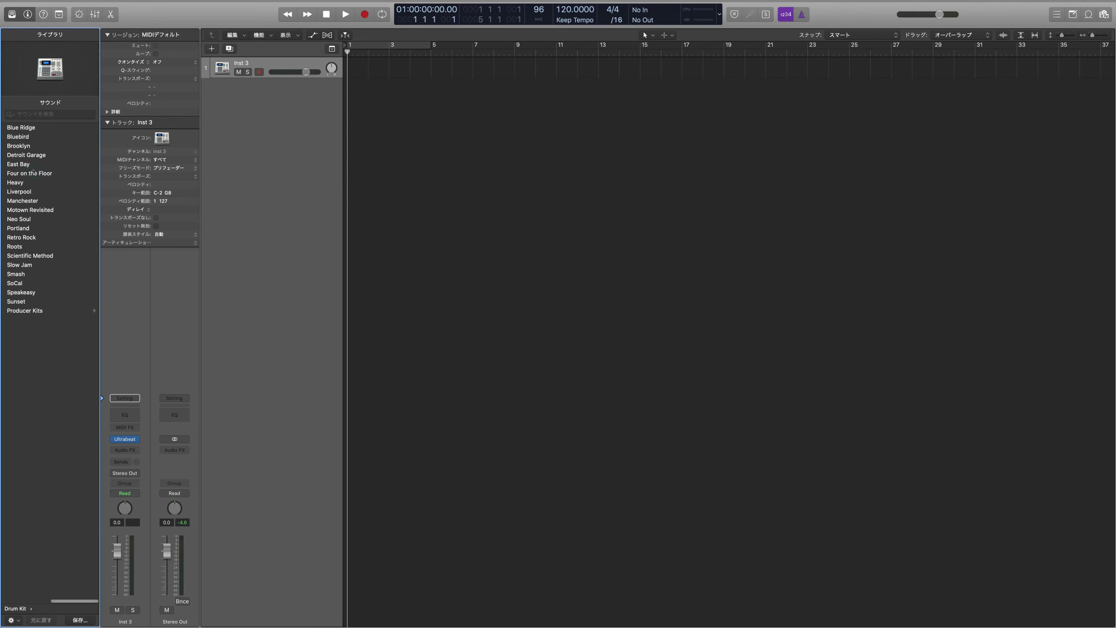
- Browse the sound library from Drum Kit to the Electronic Drum Kit category
key("Left")
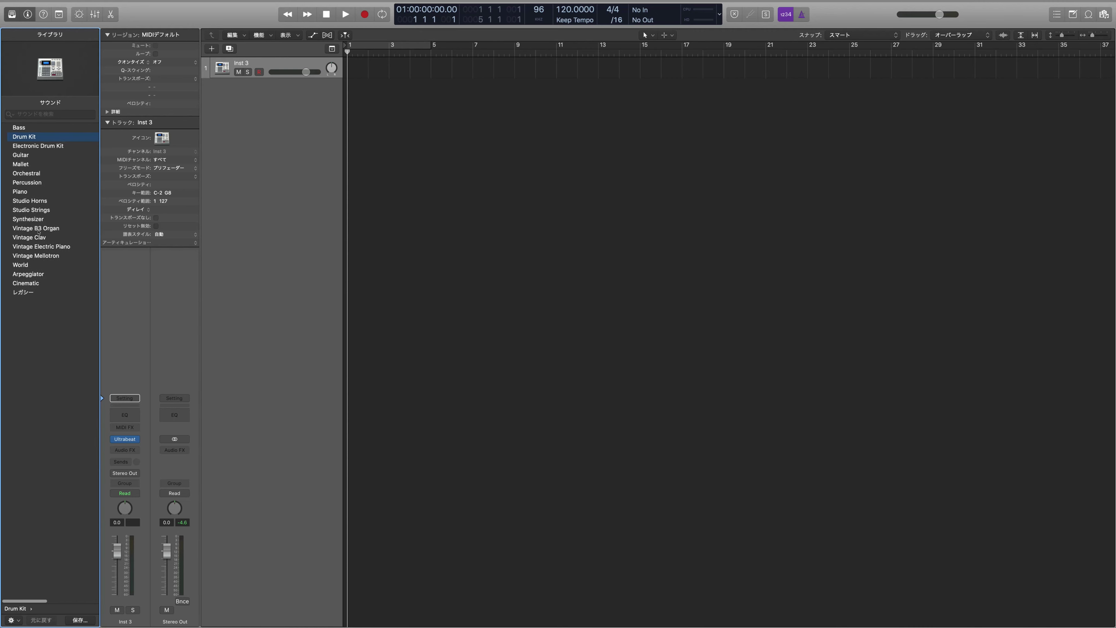
key("Down")
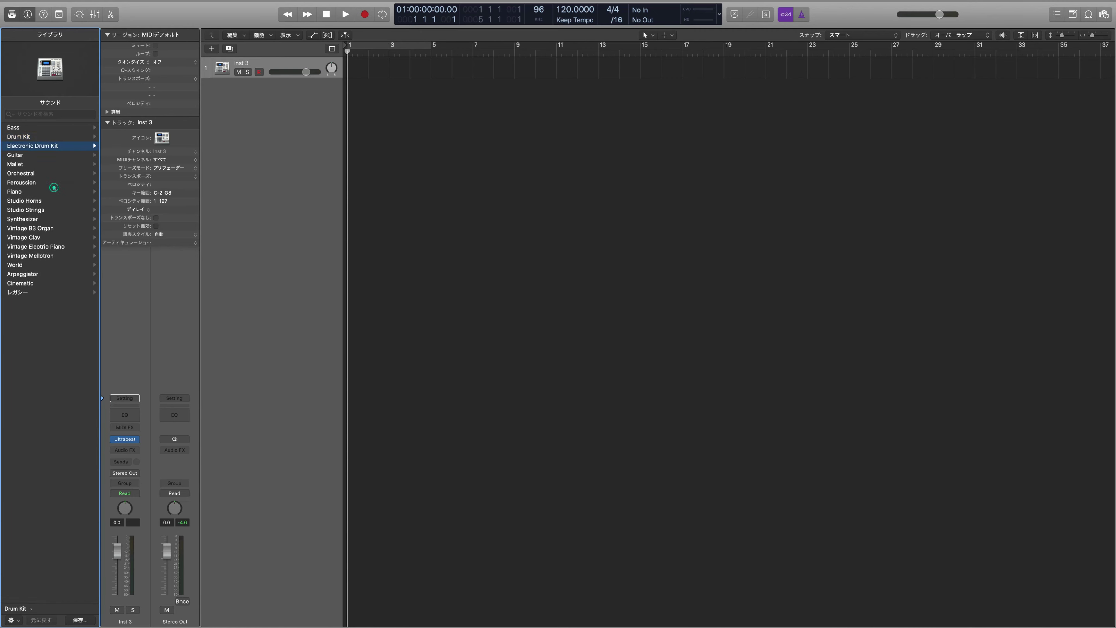
key("Right")
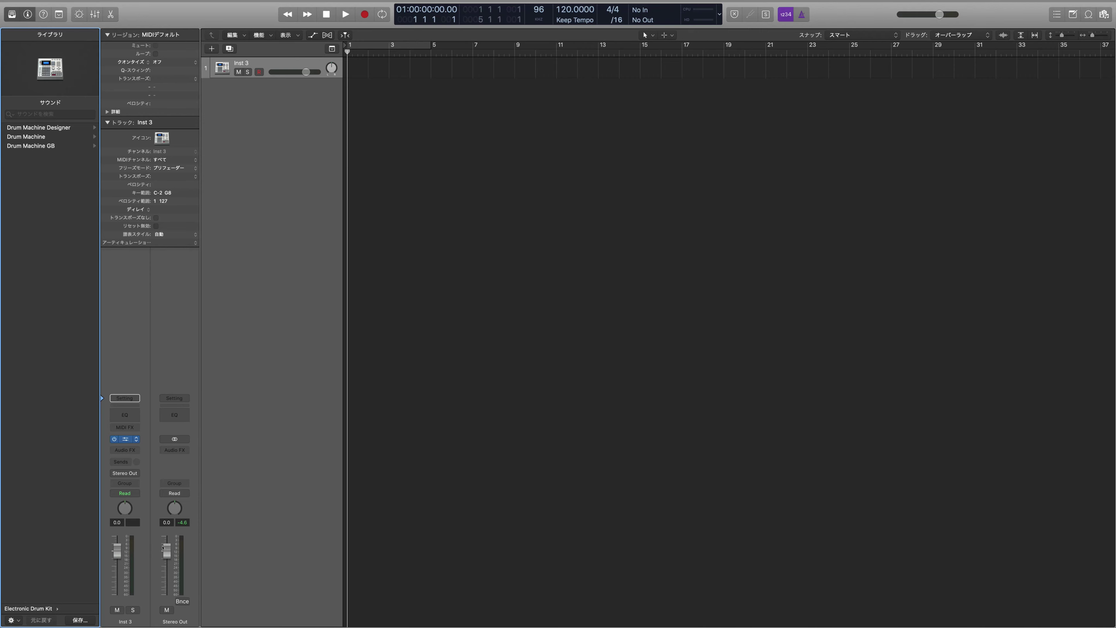
- Load the Boutique 808 drum kit preset in the track's Ultrabeat instrument and close the plug-in window
left_click(125, 439)
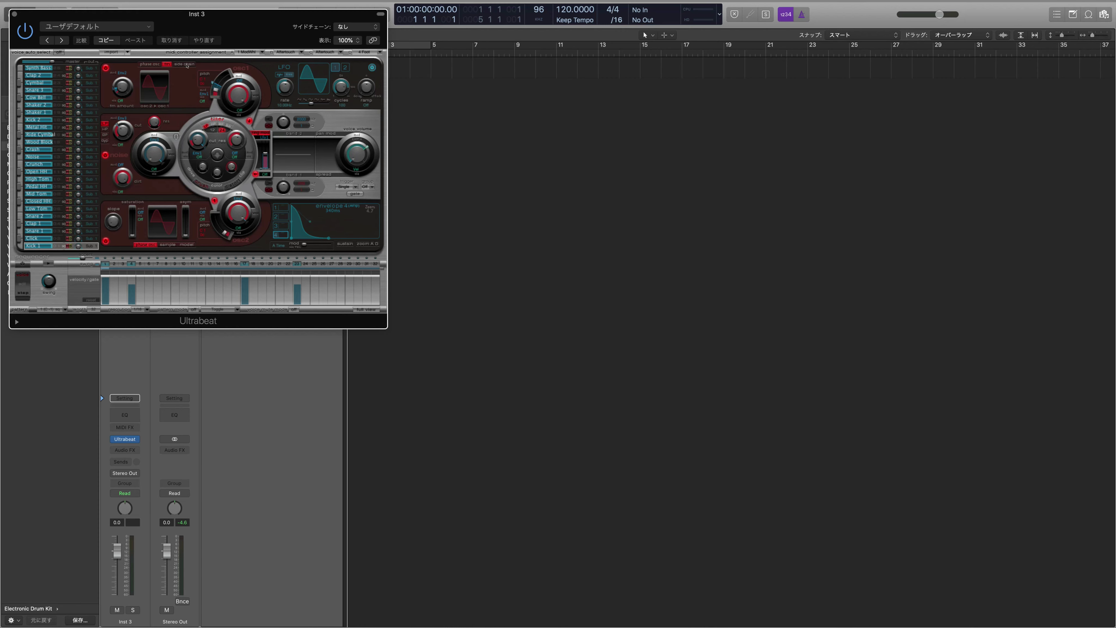
left_click(97, 27)
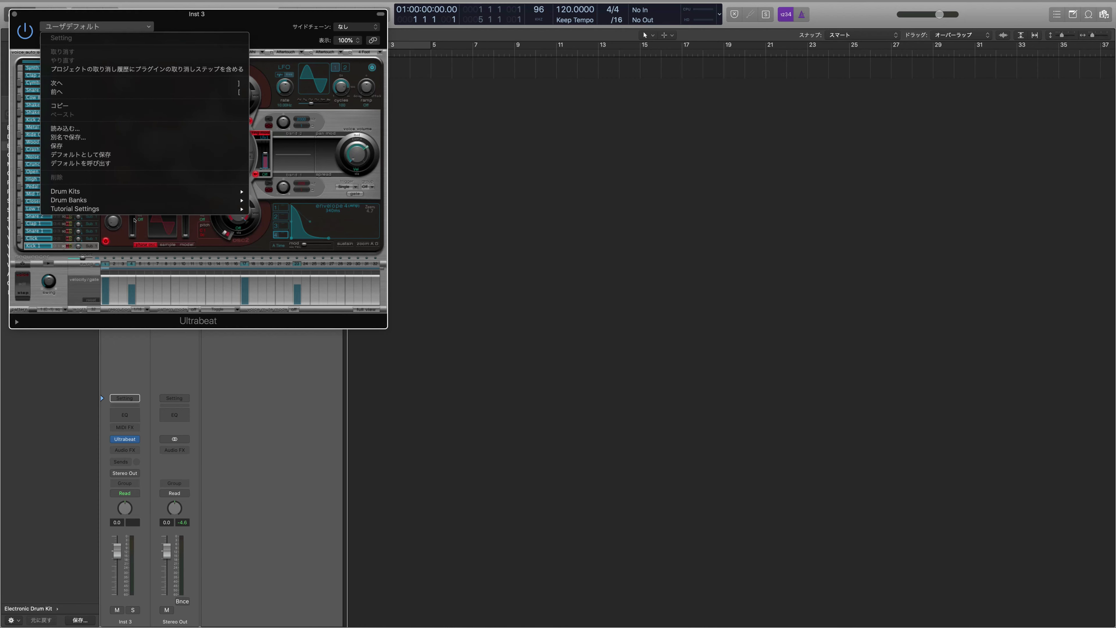
mouse_move(132, 191)
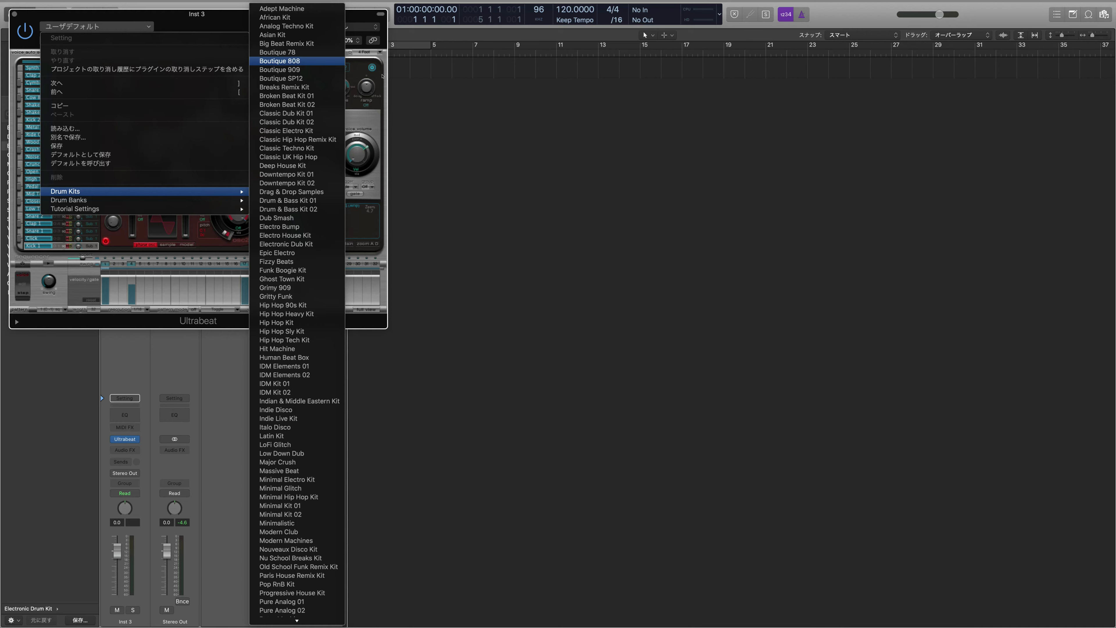
left_click(280, 61)
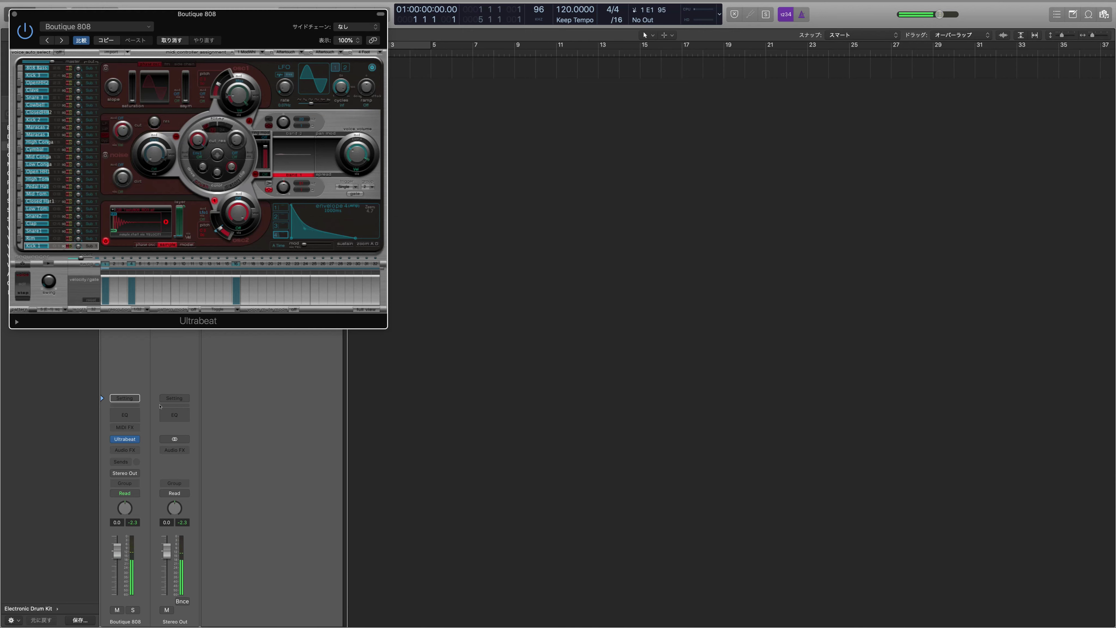
left_click(15, 14)
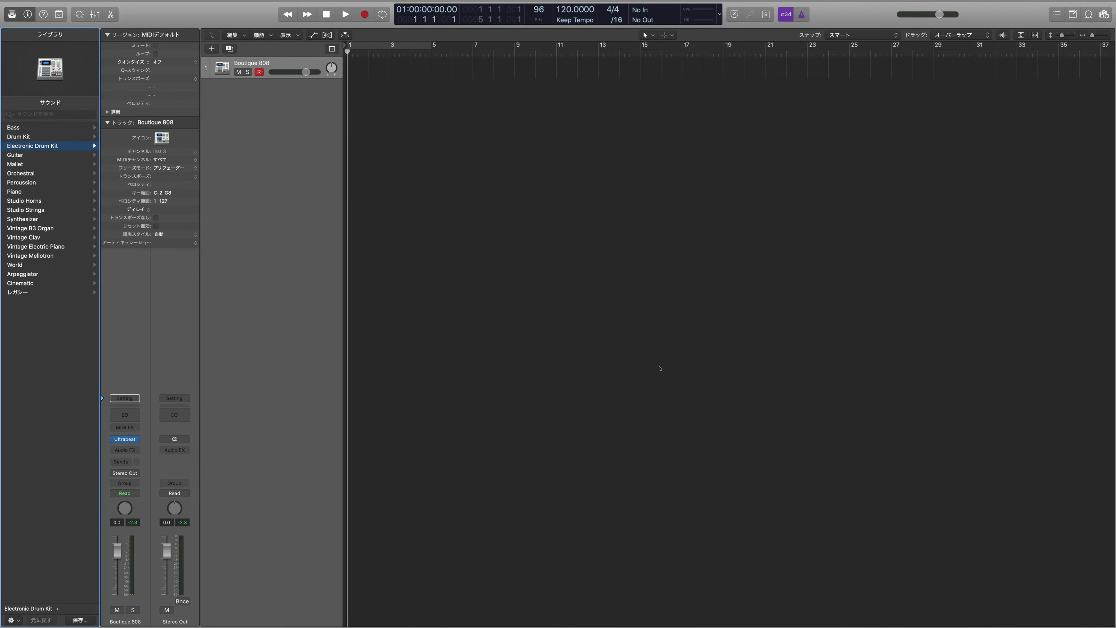
- Try to record on the Boutique 808 track from the start of the project
key("r")
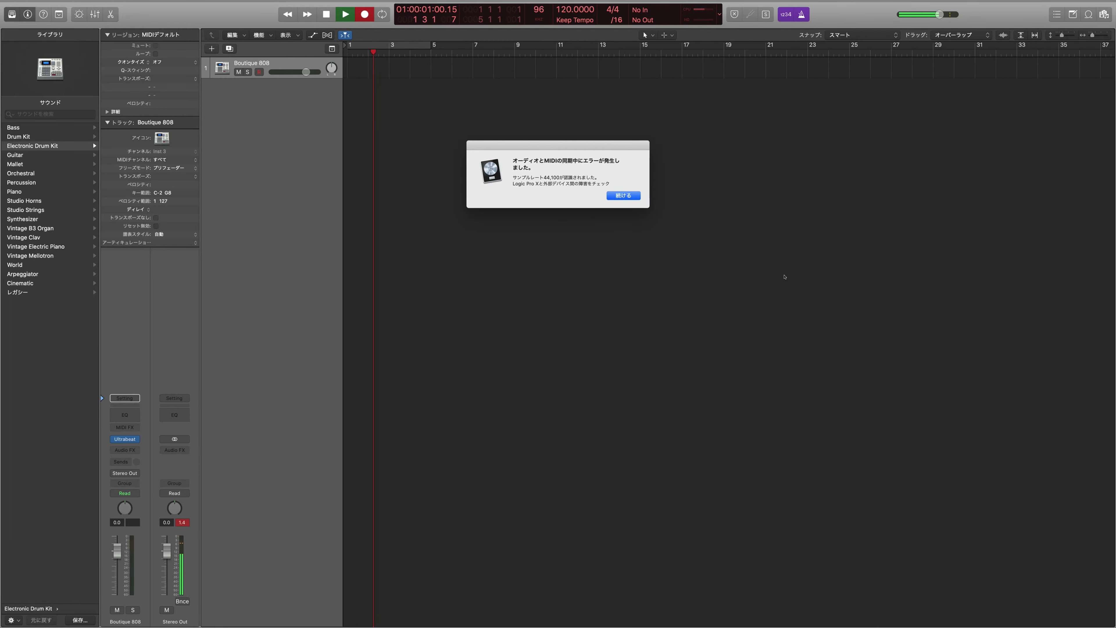
key("Return")
key("space")
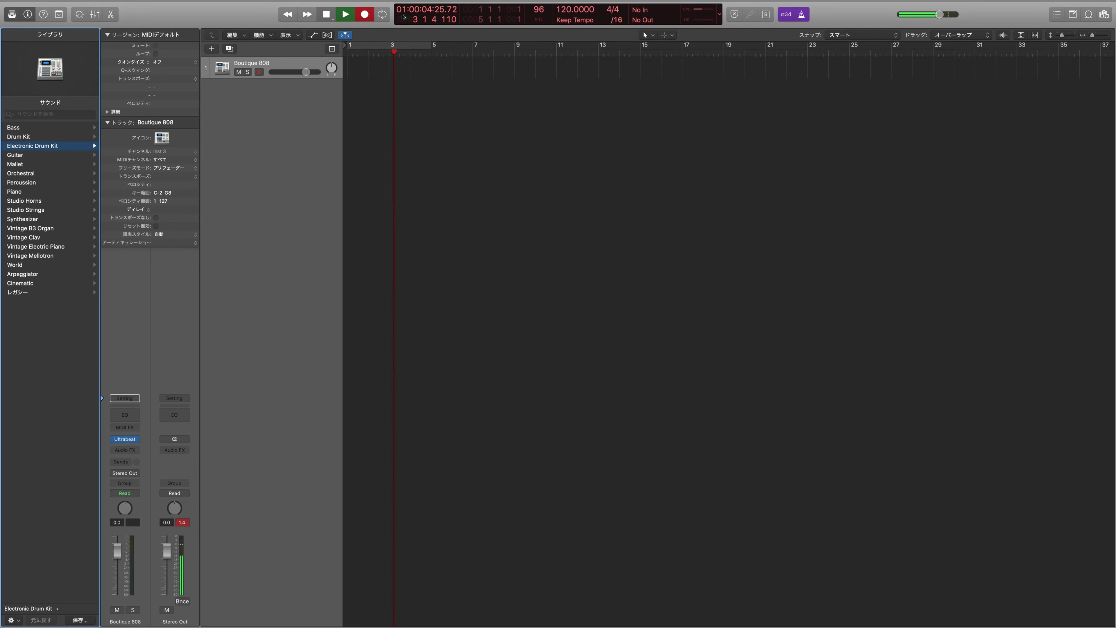
- Set the project sample rate to 48 kHz
left_click(538, 11)
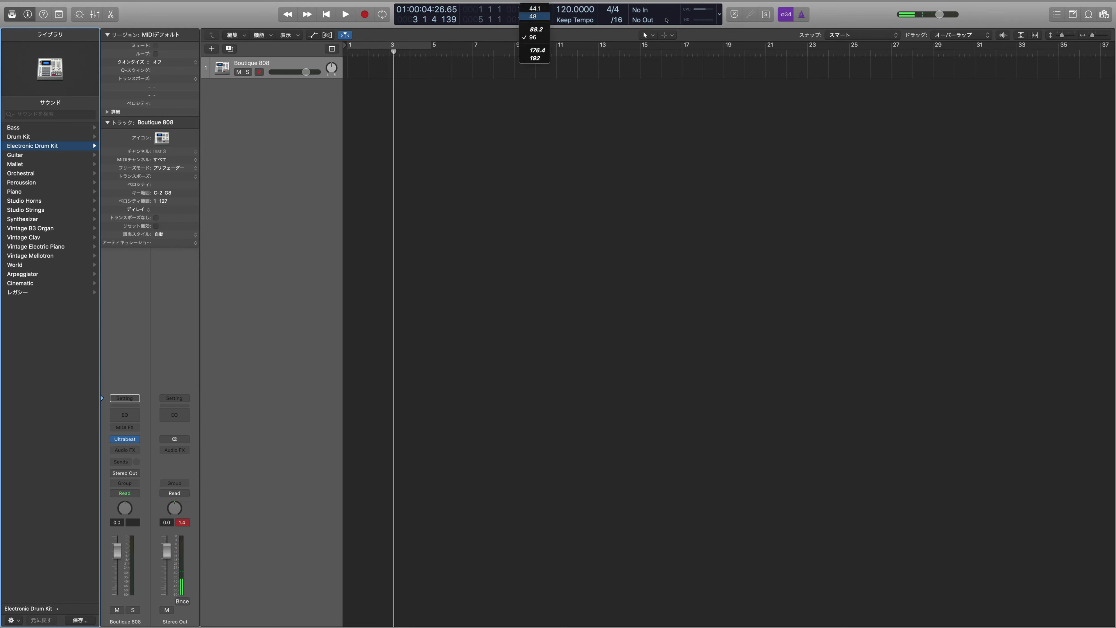
key("Escape")
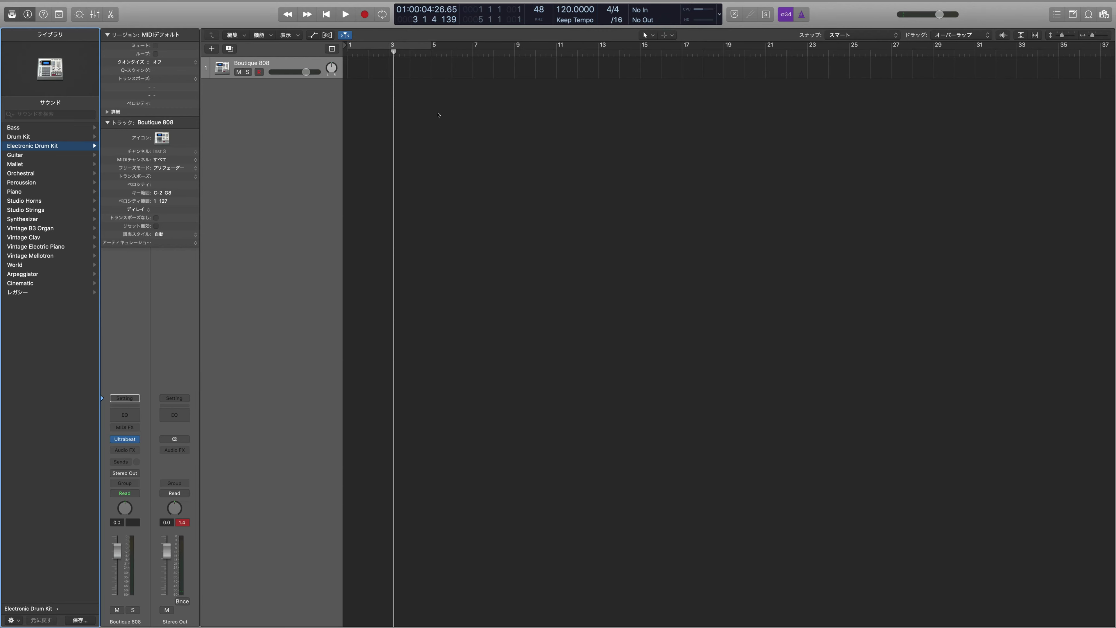
- Test recording on the Boutique 808 track from the project start, lowering the tempo to 73 BPM between takes
key("Return")
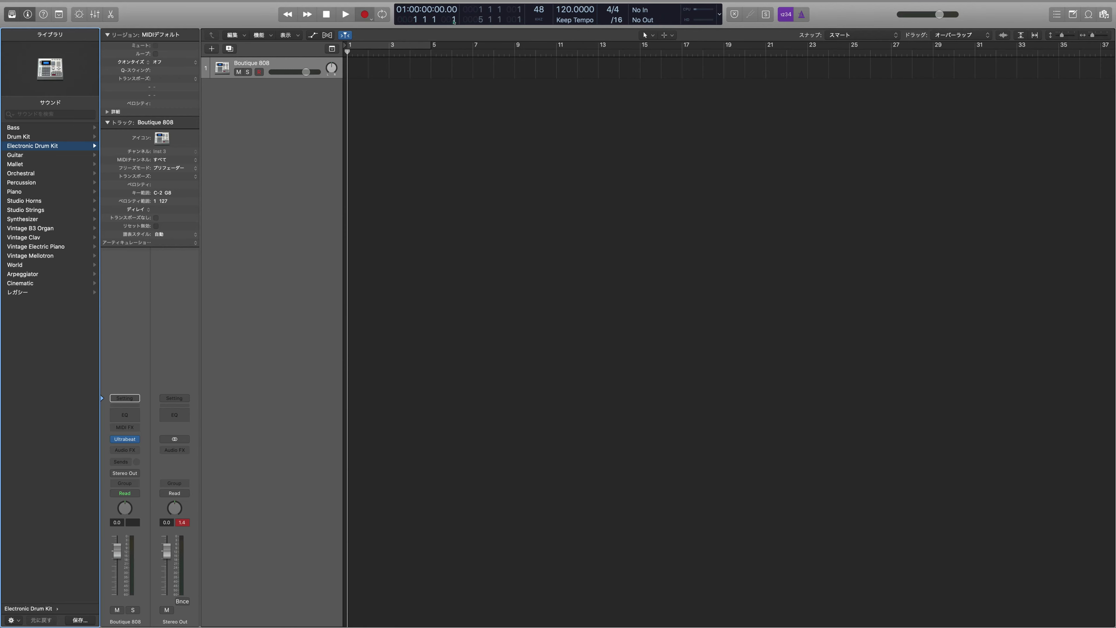
key("r")
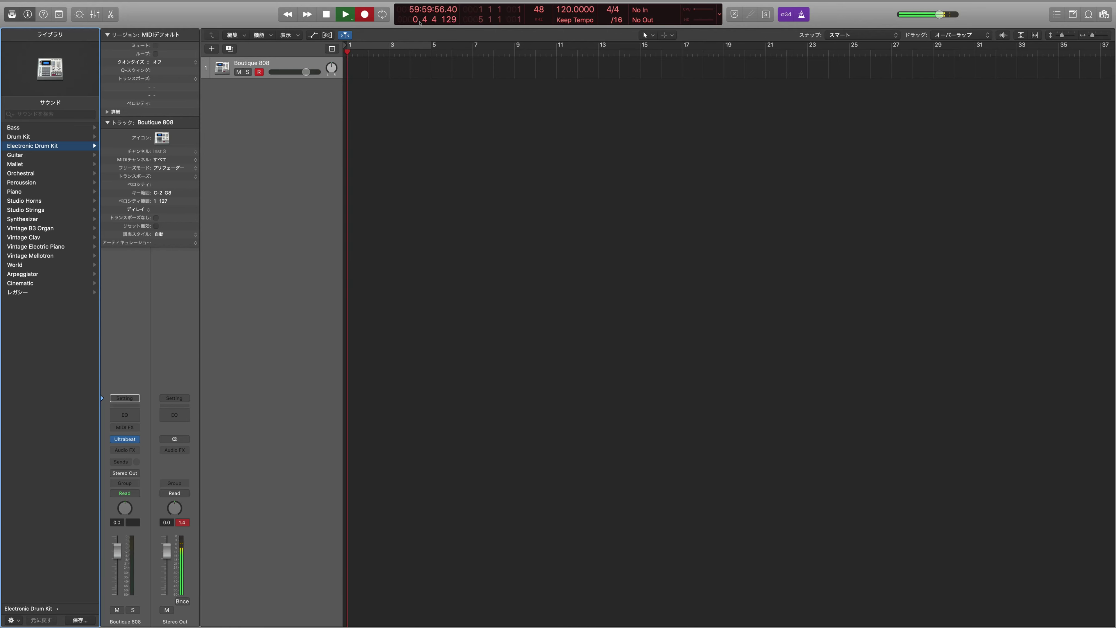
key("space")
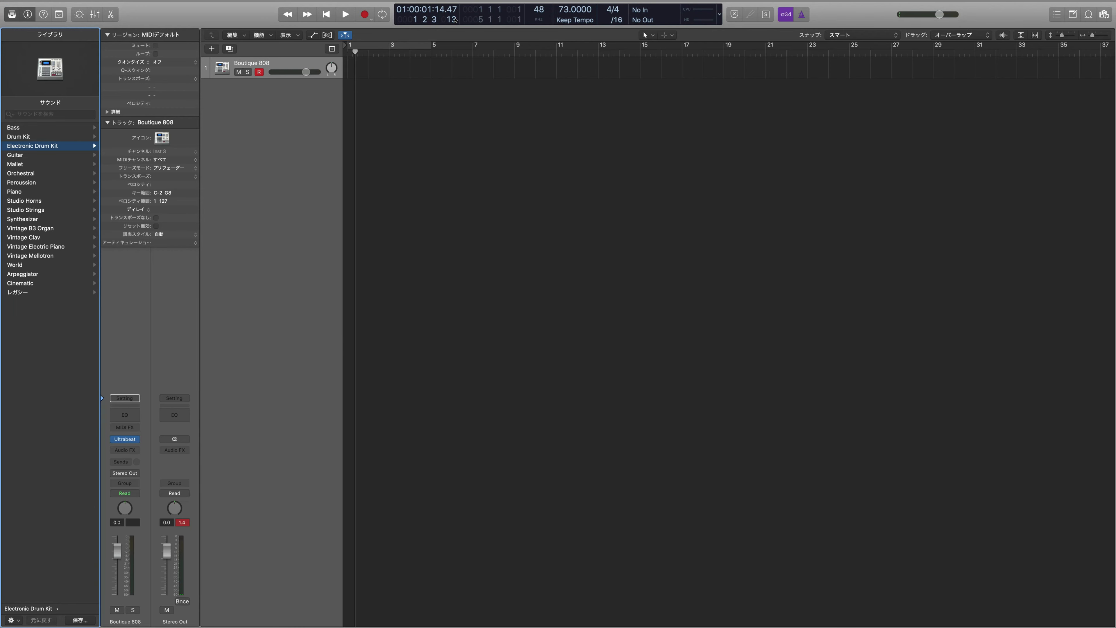
key("space")
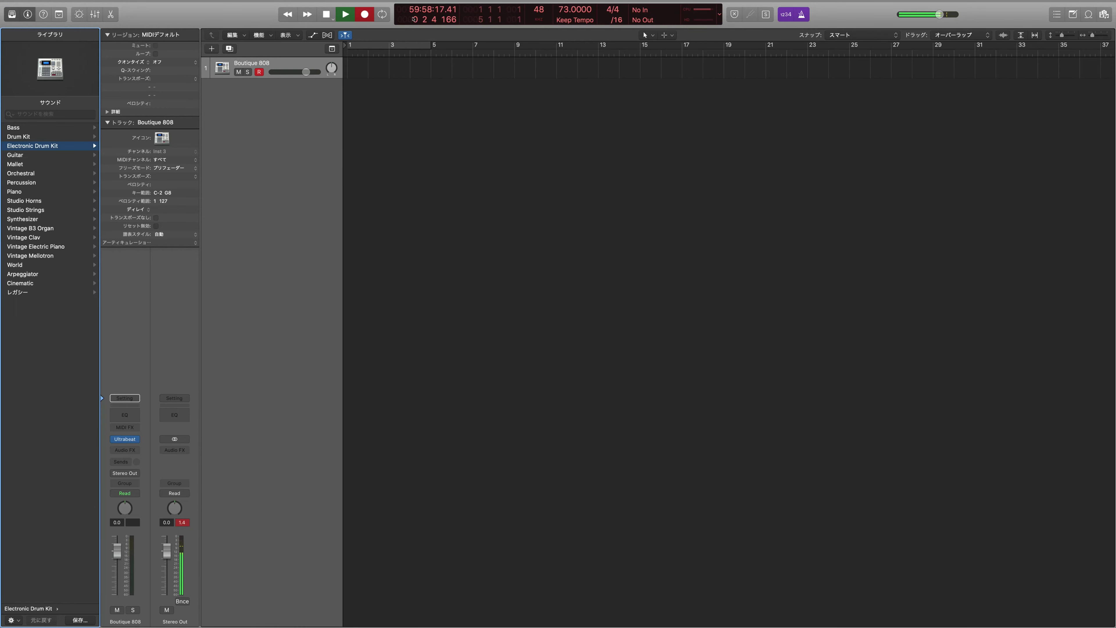
key("space")
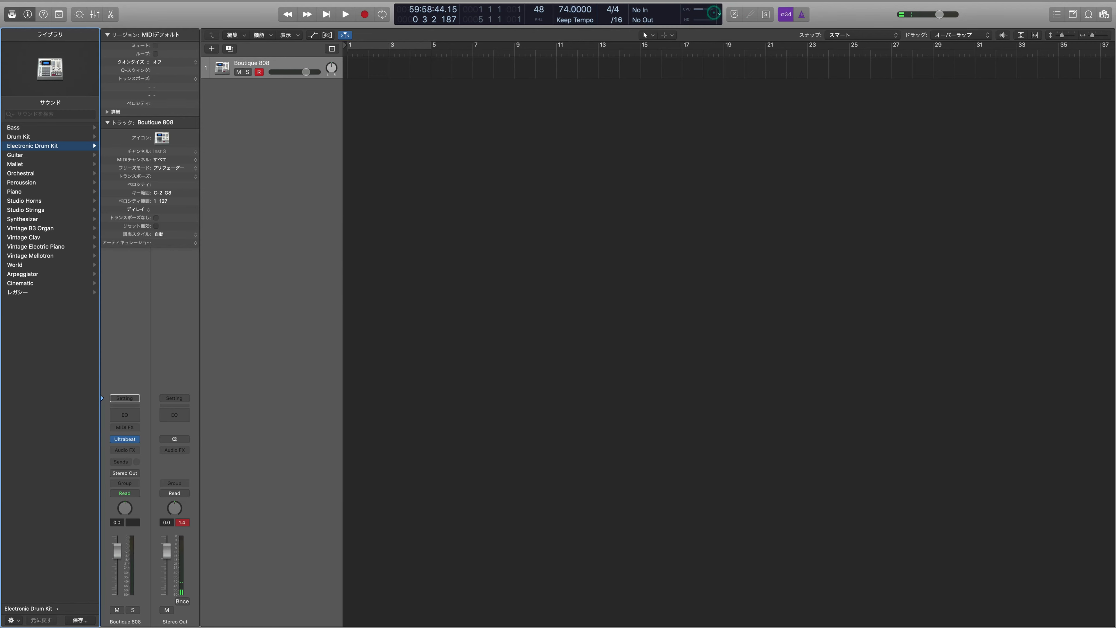
- Set the project tempo to 73.5580 BPM, briefly test recording, and return to the project start
double_click(575, 9)
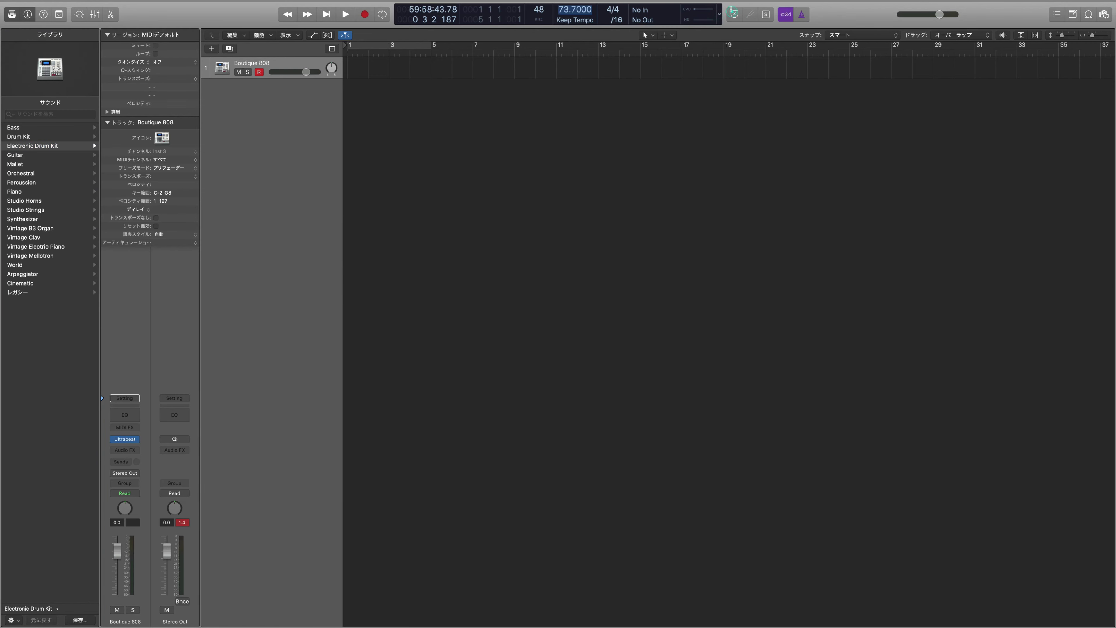
key("Right")
key("Right")
key("shift+Left")
key("shift+Left")
key("shift+Left")
key("shift+Left")
type("5580r")
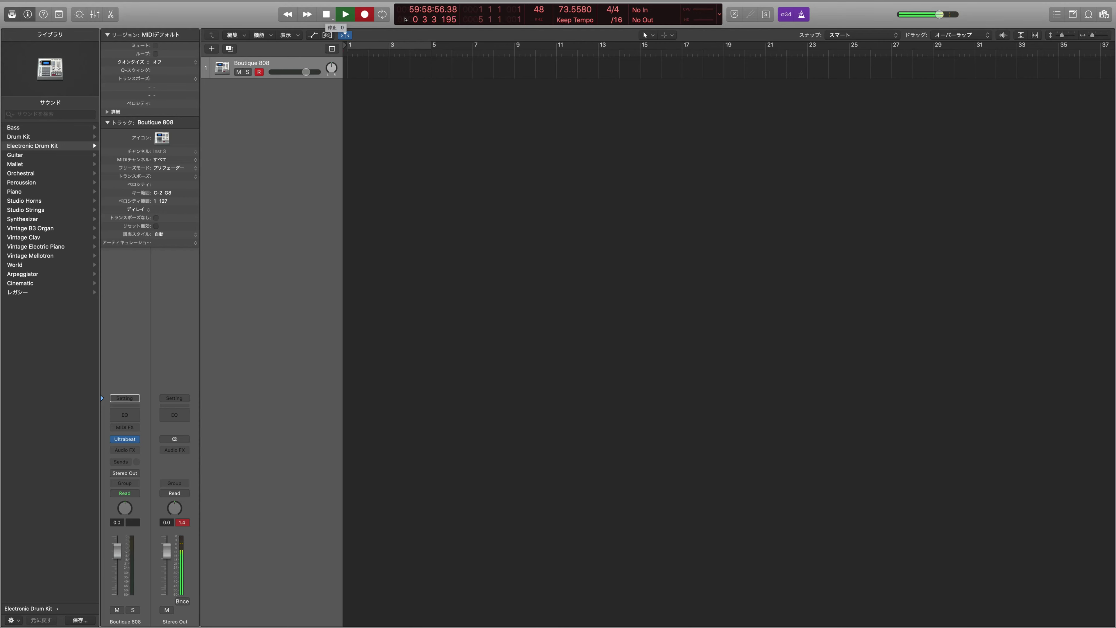
key("space")
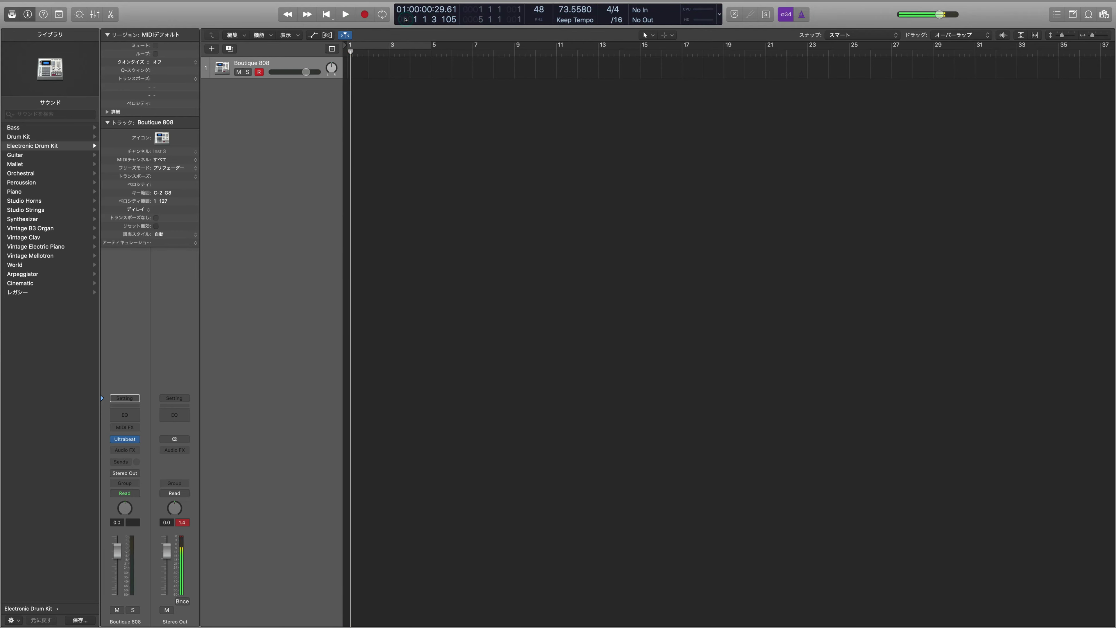
key("Return")
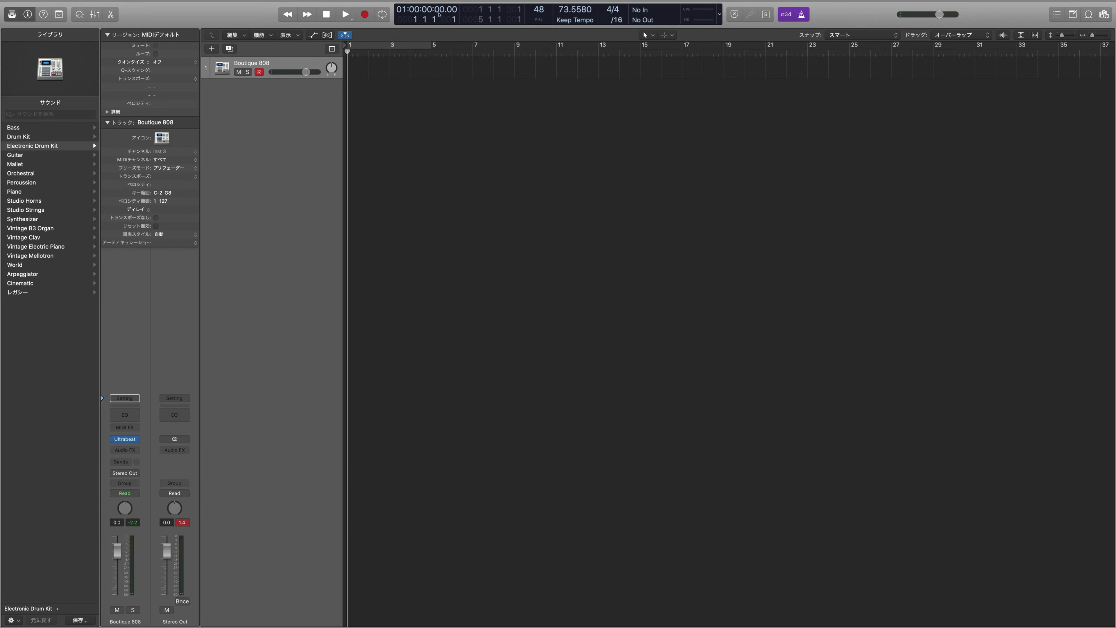
- Record a two-bar drum pattern on the Boutique 808 track from the project start and play it back
key("r")
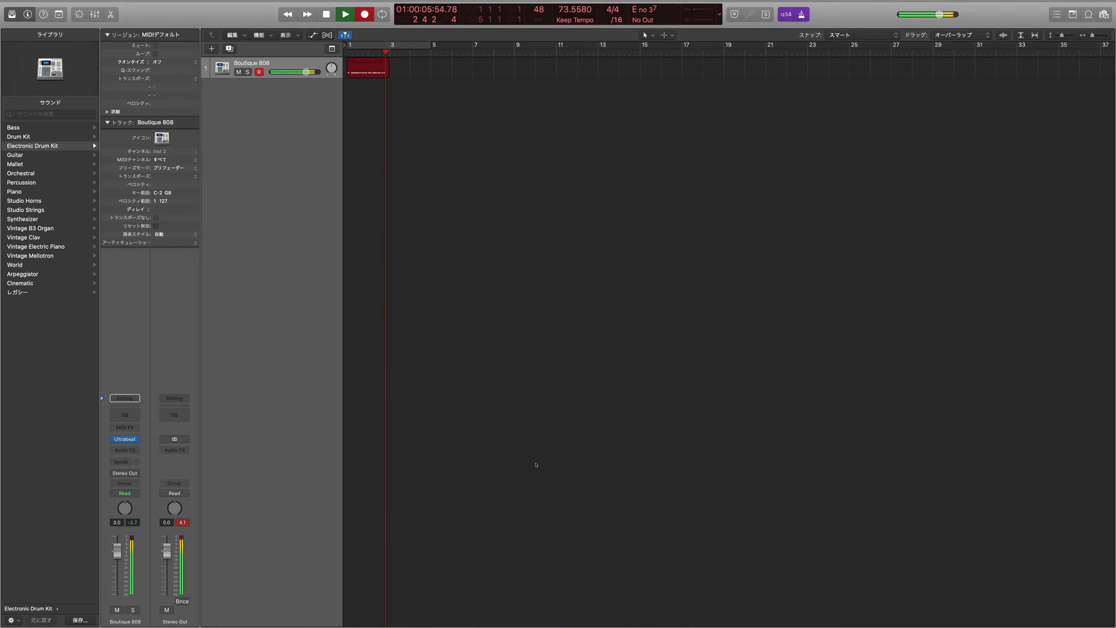
key("space")
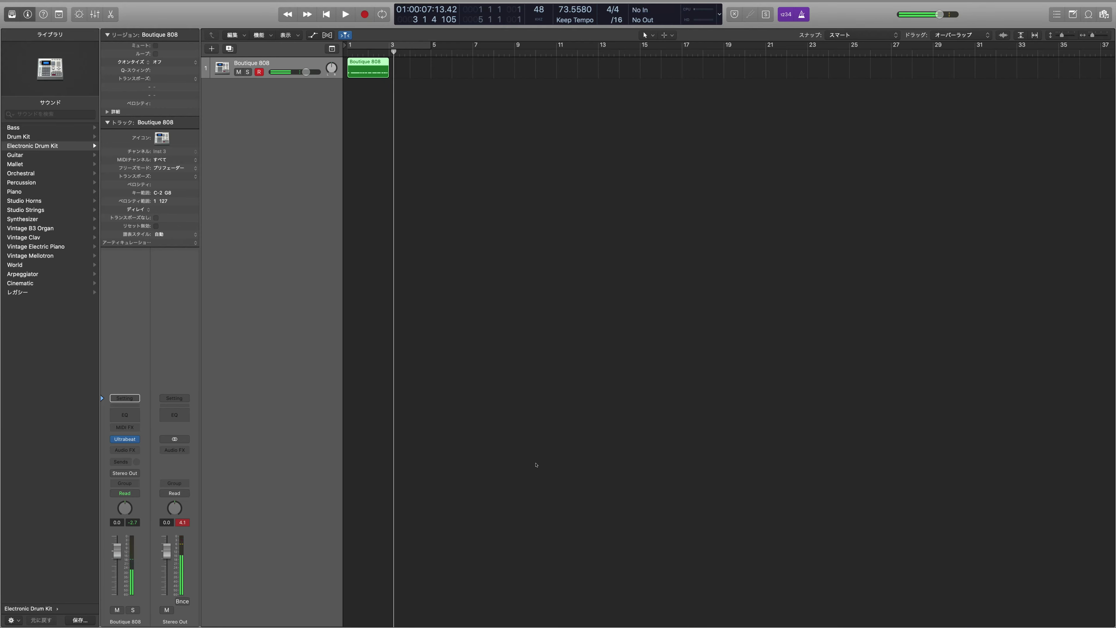
key("Return")
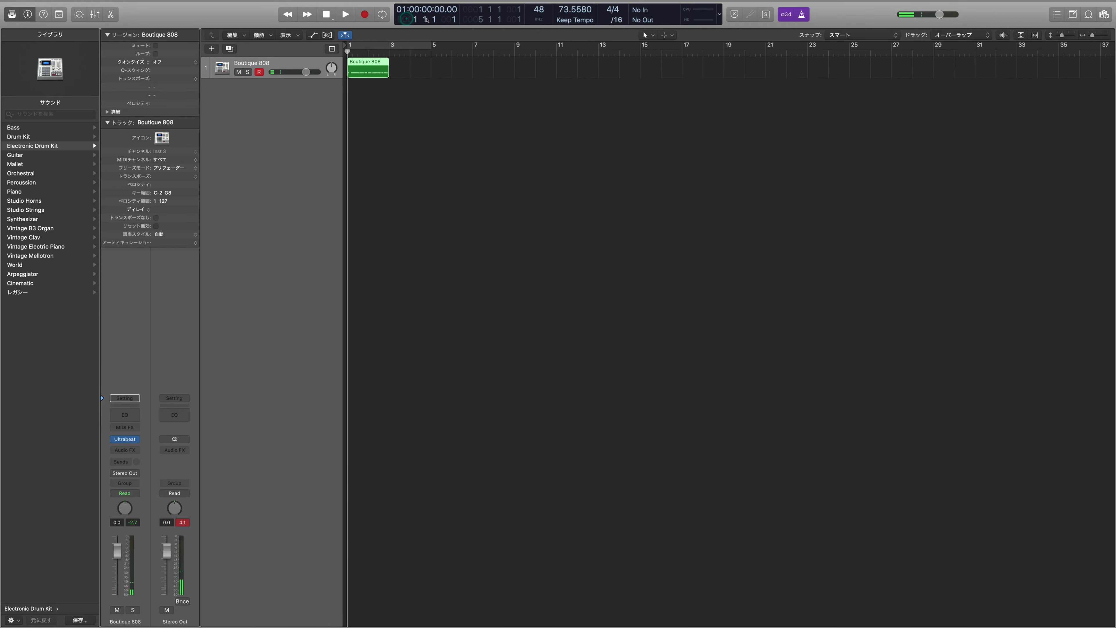
key("space")
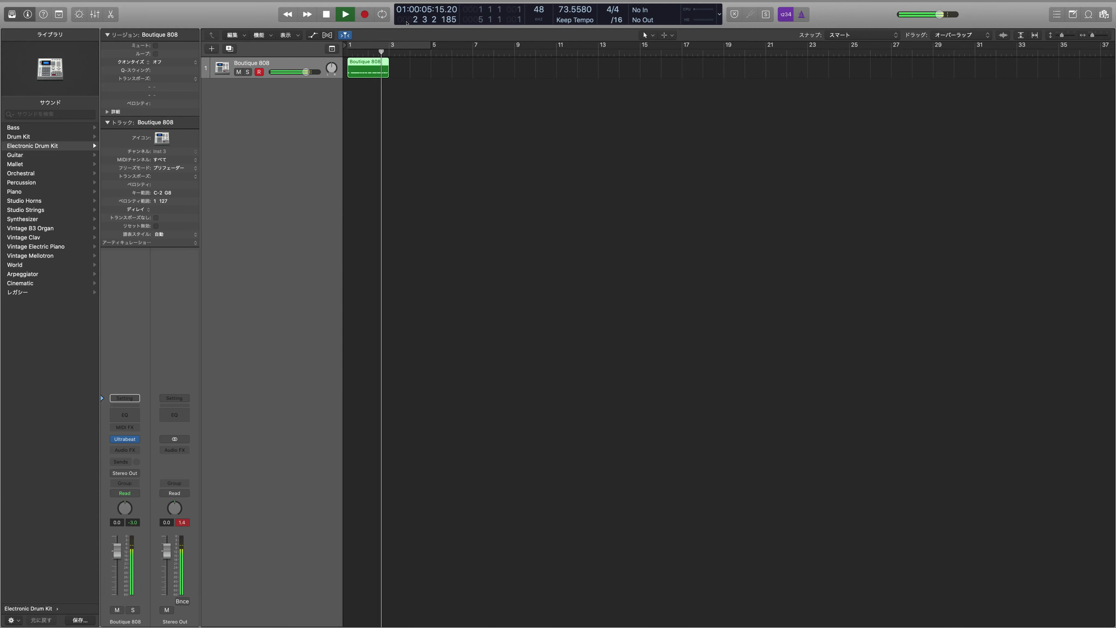
key("space")
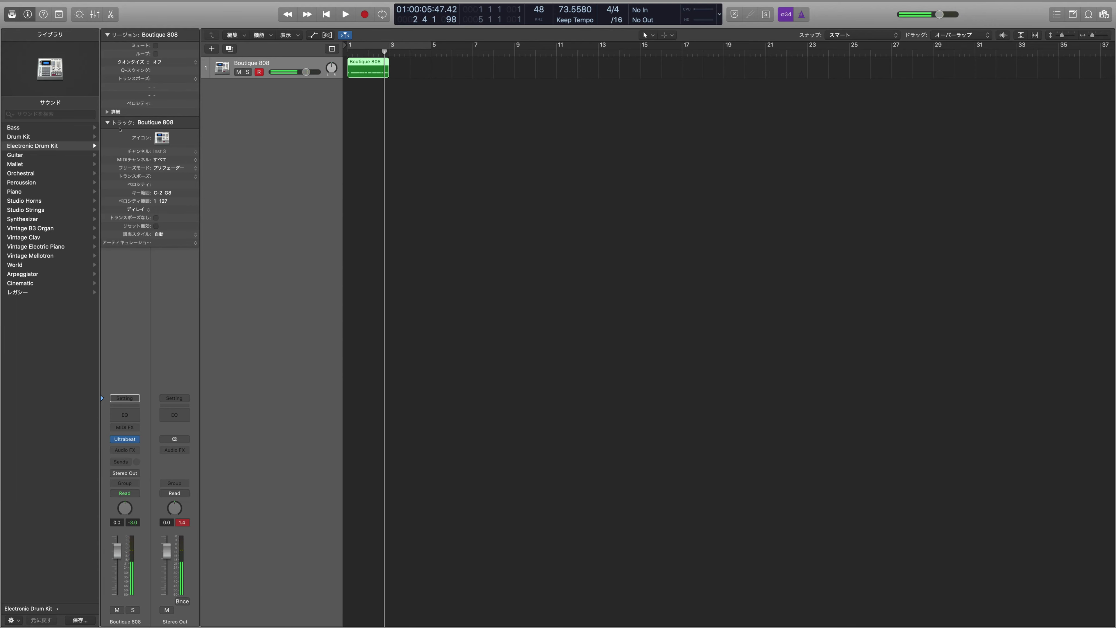
left_click(193, 62)
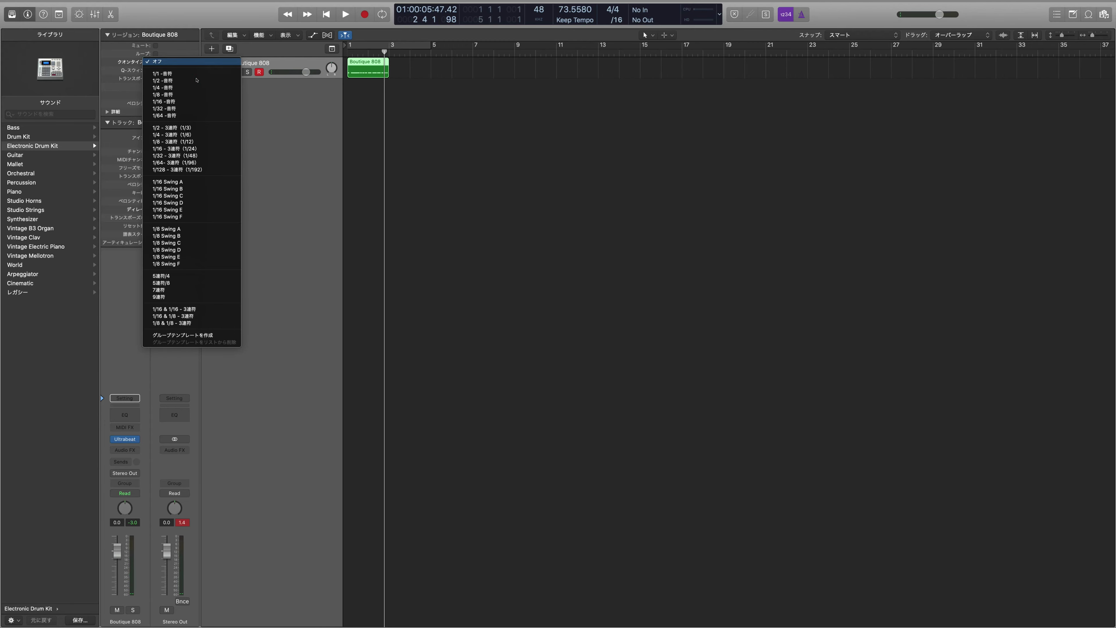
left_click(365, 181)
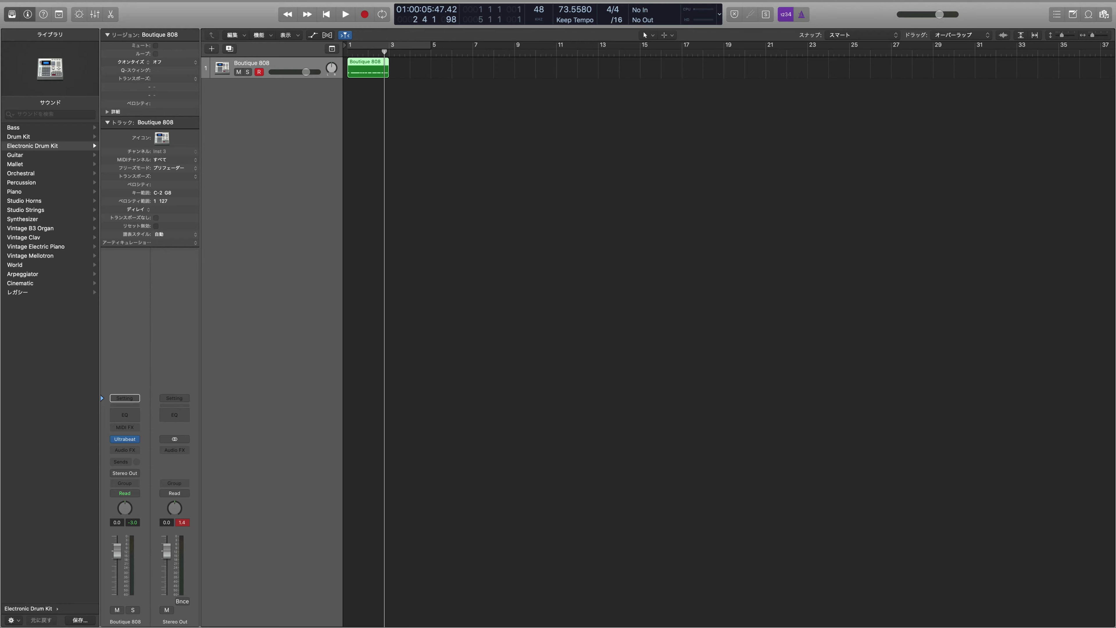
- Shift the recorded Boutique 808 region slightly later and extend its start back to bar 1
key("super+Right")
key("super+Right")
key("super+Right")
key("super+Right")
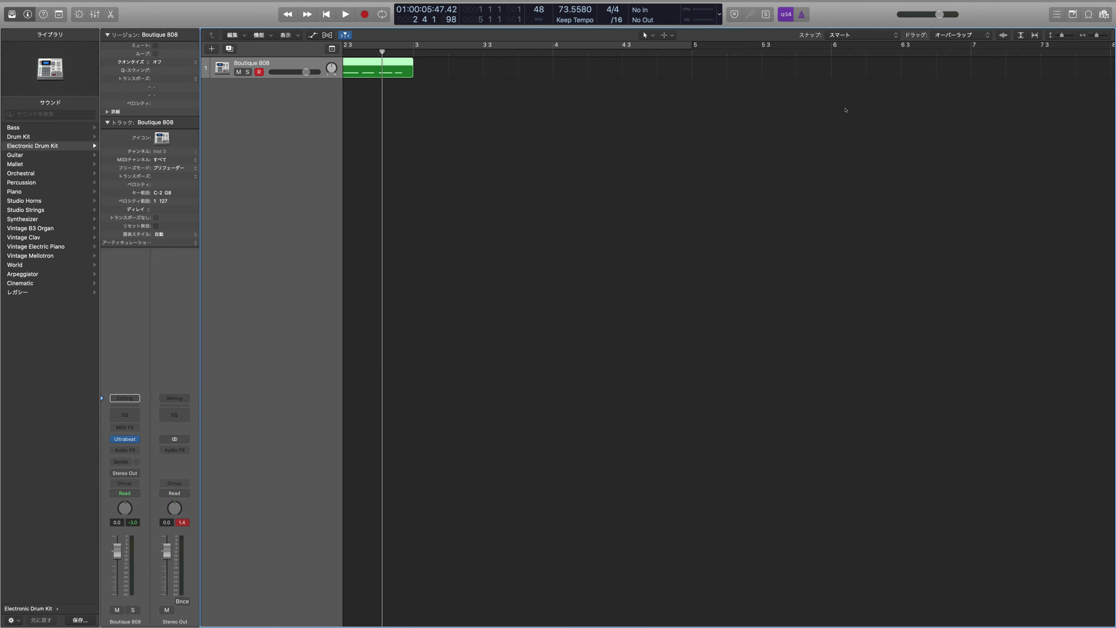
scroll(621, 168, "left", 5)
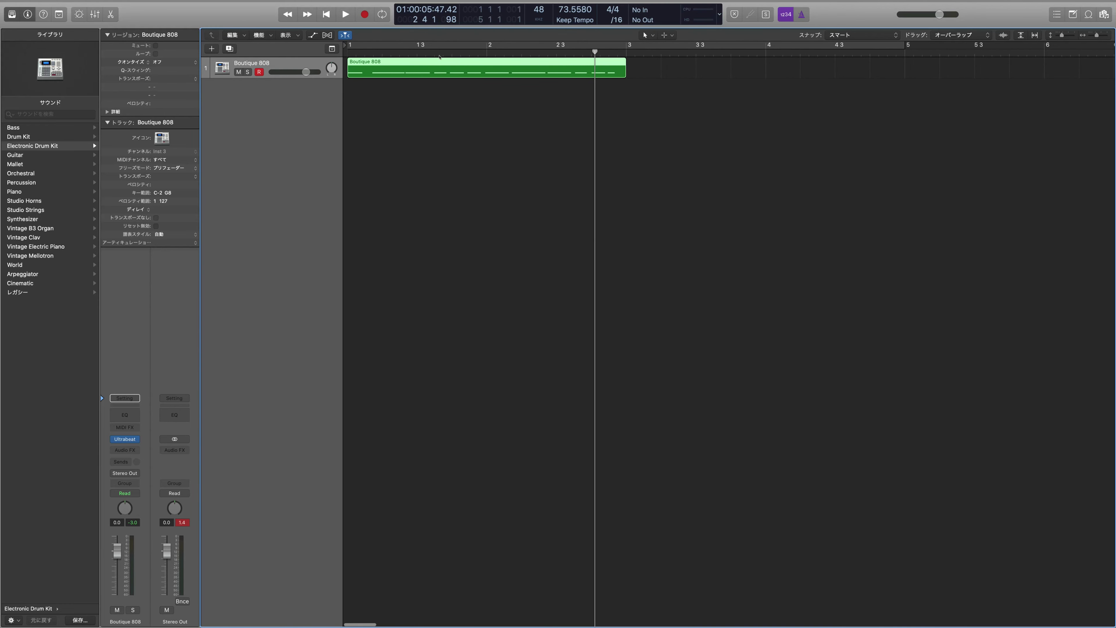
left_click(326, 14)
key("space")
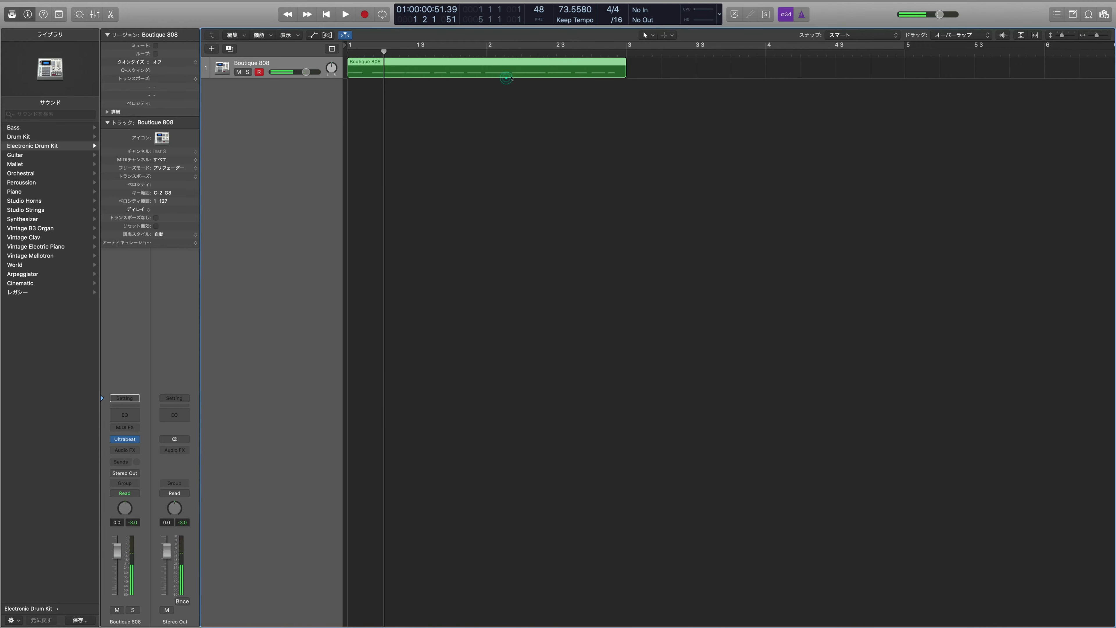
left_click_drag(504, 78, 510, 78)
left_click_drag(439, 87, 433, 87)
- Play the adjusted Boutique 808 region from the project start to check its timing
key("space")
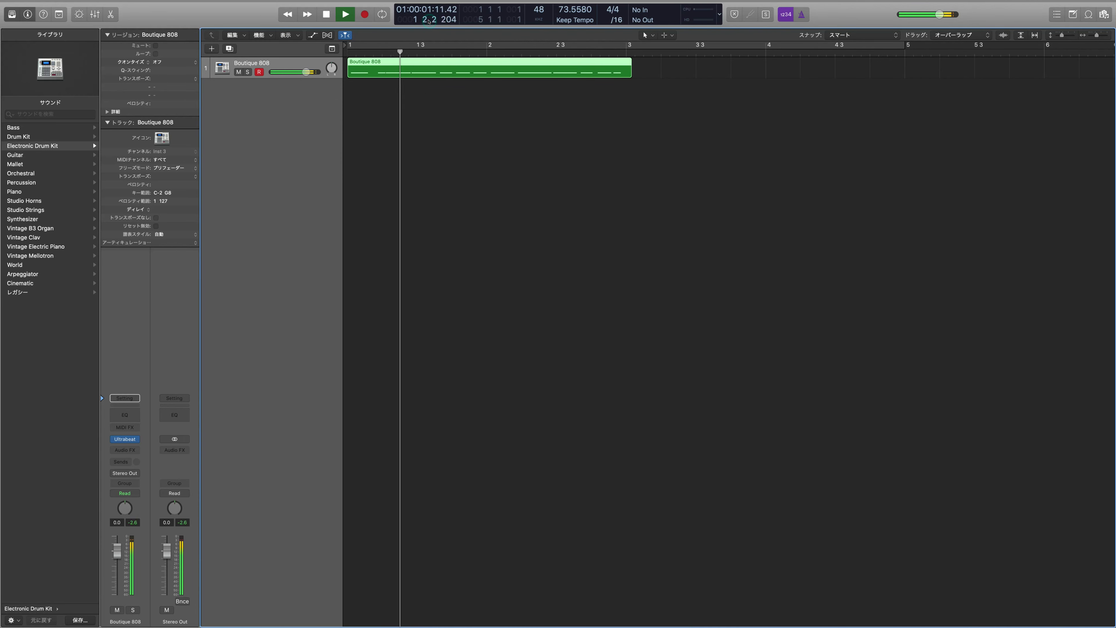
key("space")
key("Return")
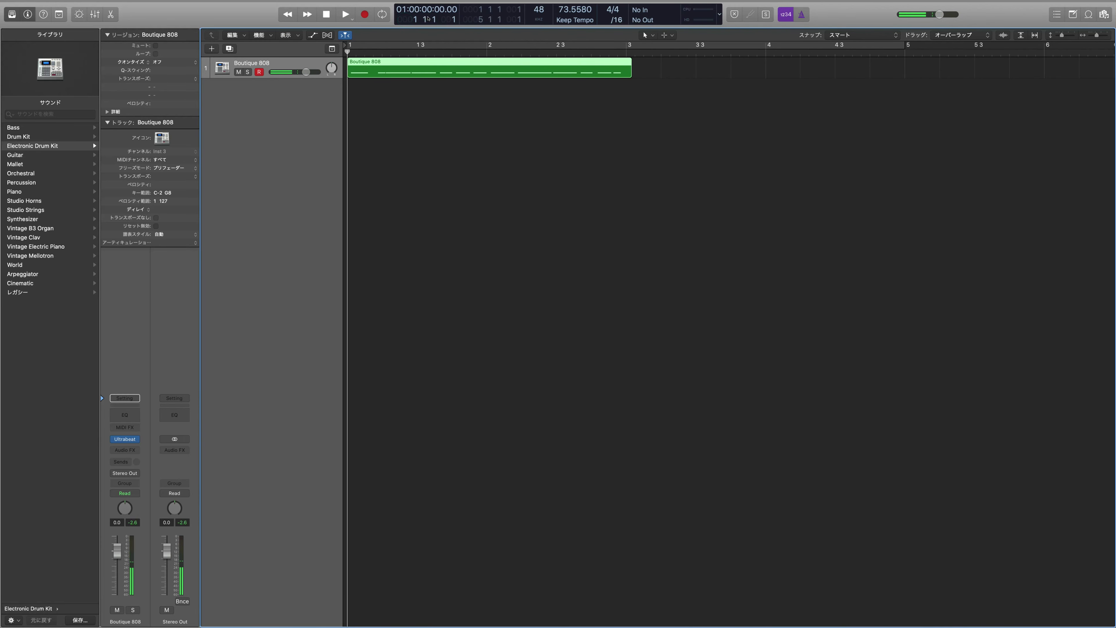
key("space")
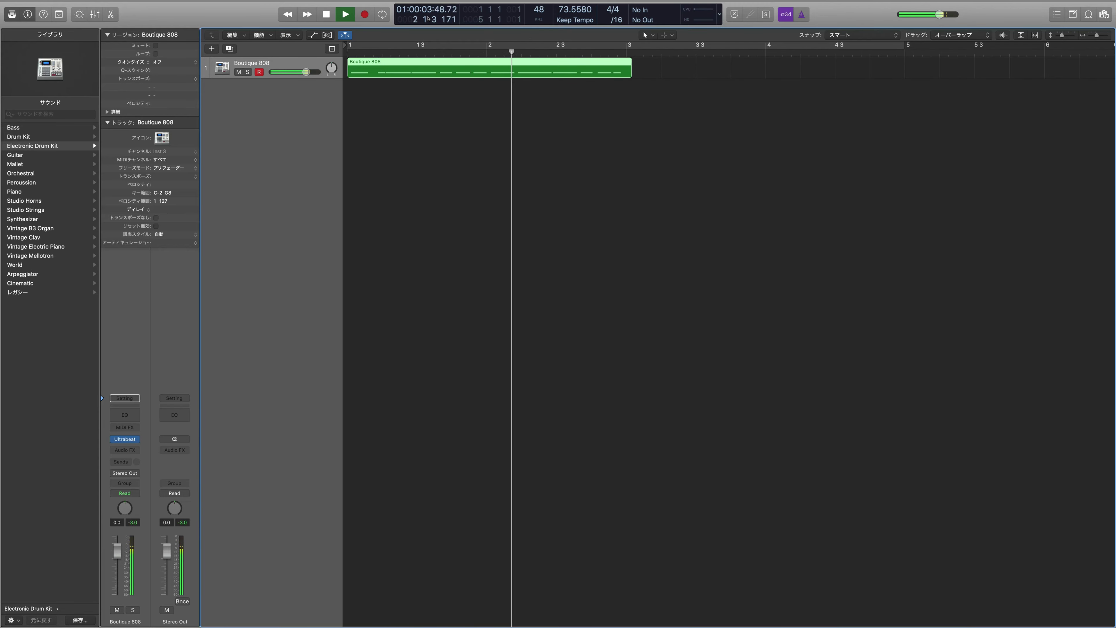
key("space")
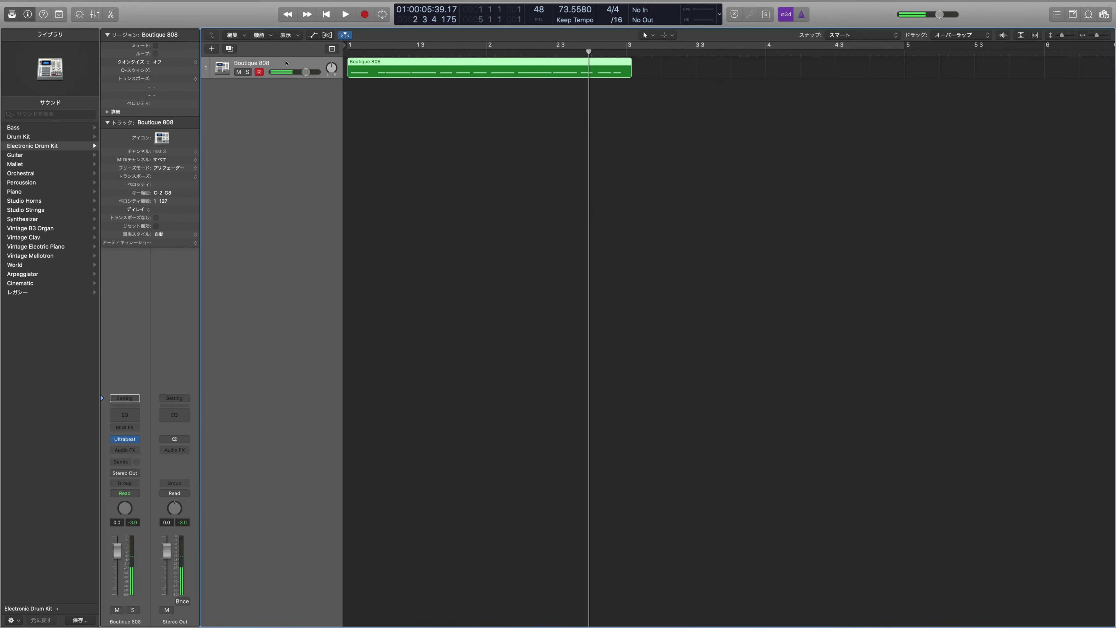
- Add a second software instrument track below the Boutique 808 track
key("super+alt+s")
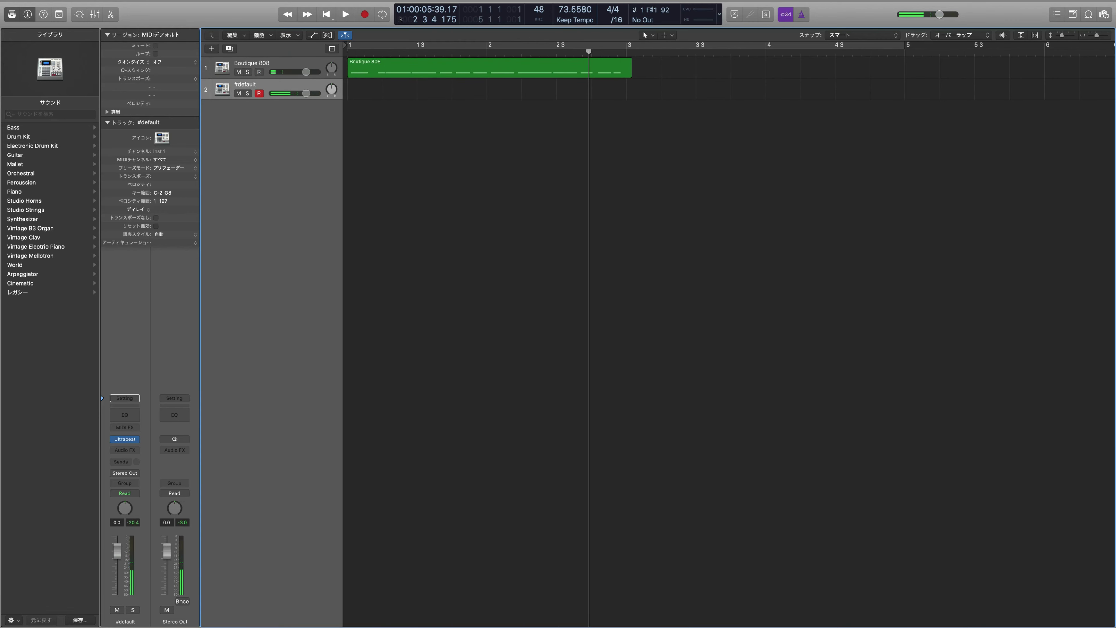
- Record a test take on the #default track from the project start and delete the recorded region
key("Return")
key("r")
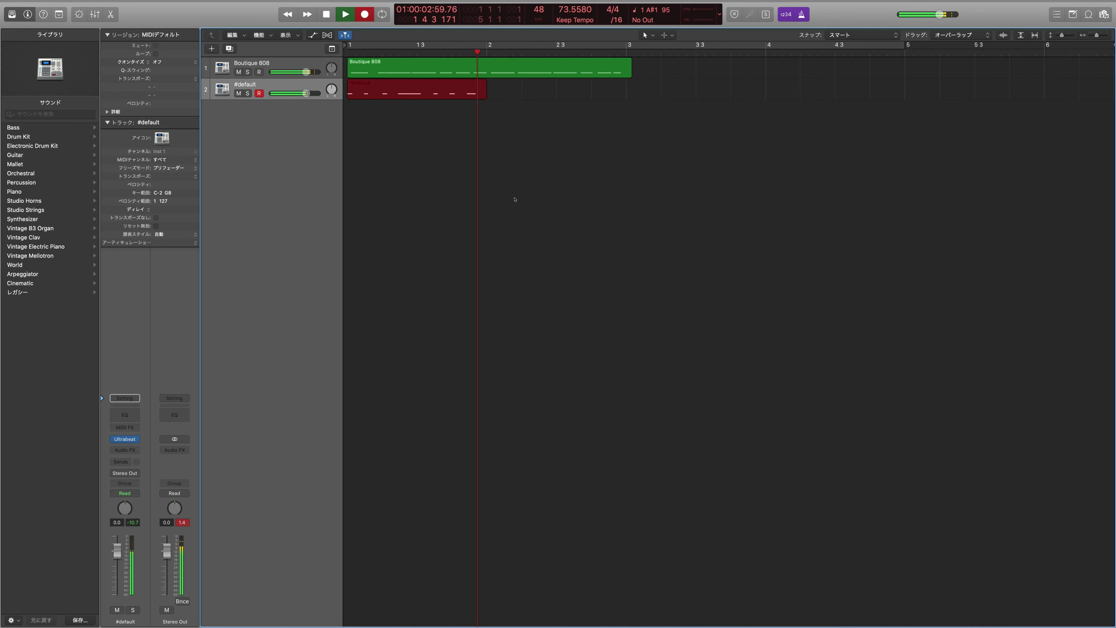
key("shift+r")
key("space")
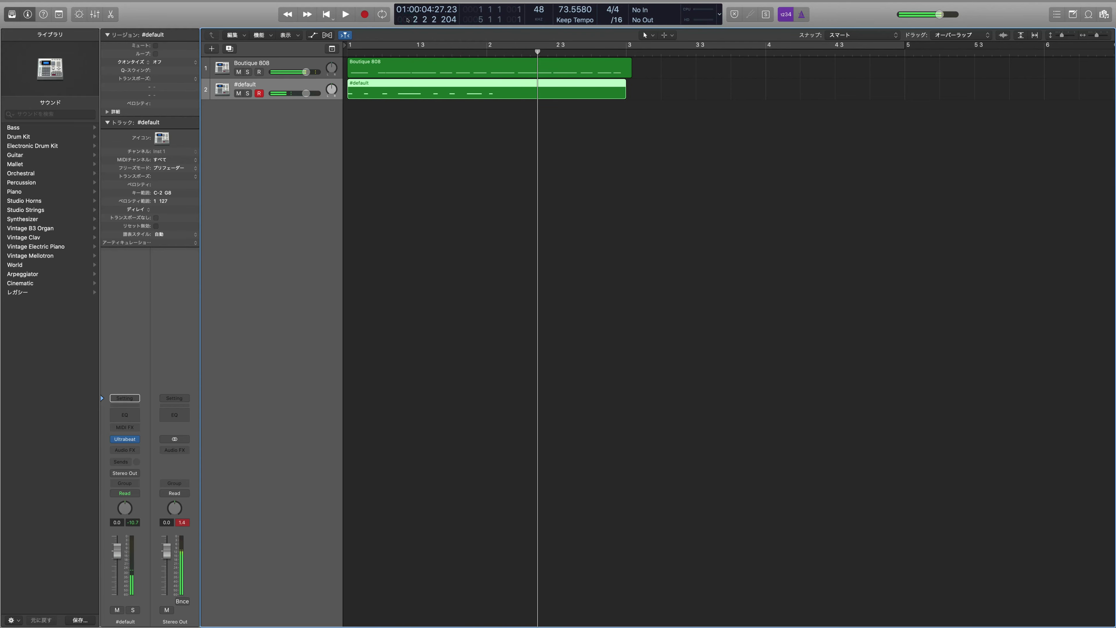
key("Delete")
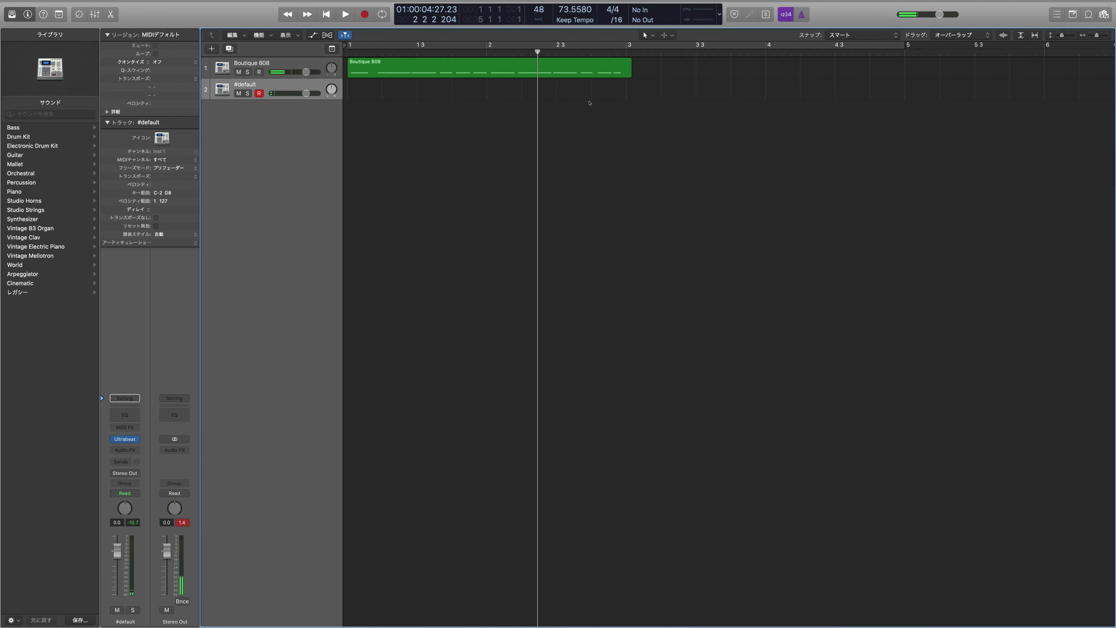
- Loop the Boutique 808 region to just past bar 5 and shift its notes slightly earlier relative to bar 1
left_click_drag(781, 71, 932, 72)
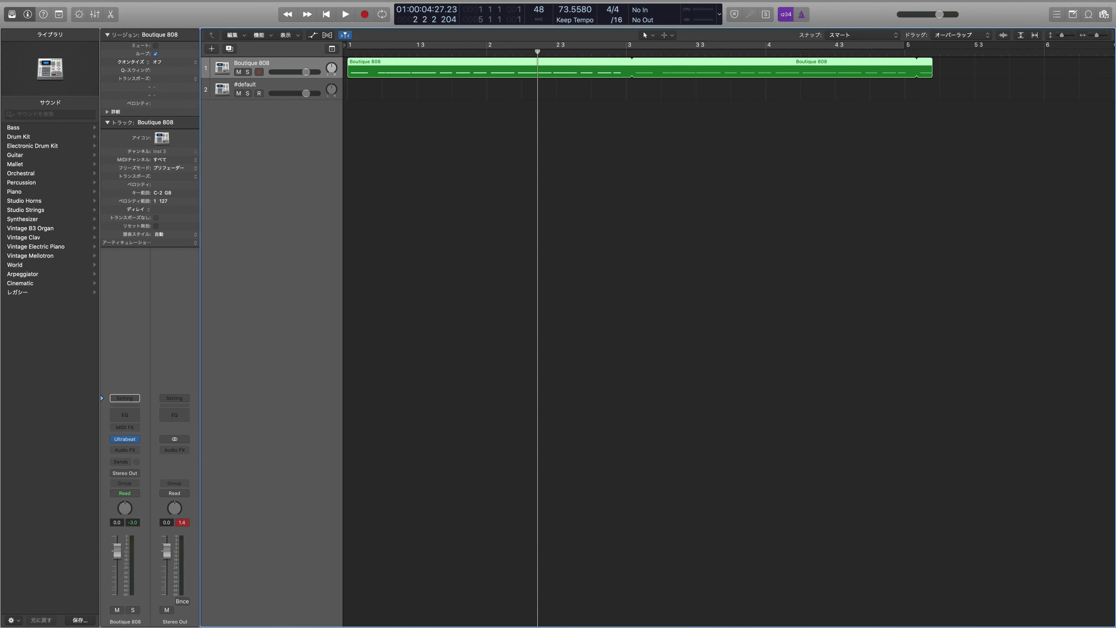
key("super+Right")
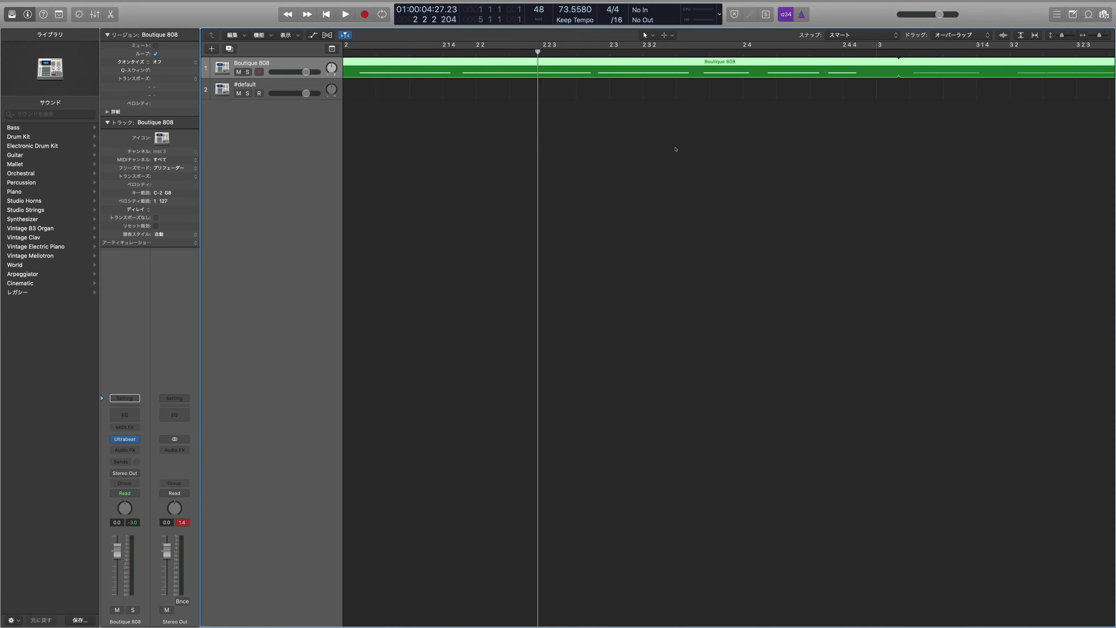
scroll(675, 149, "left", 10)
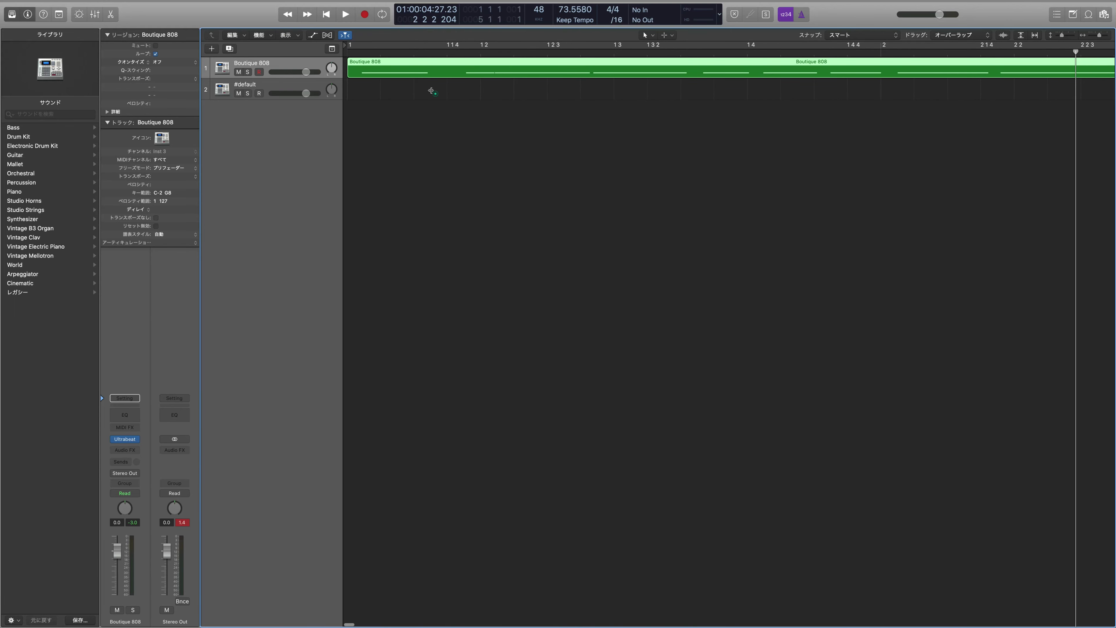
mouse_move(431, 91)
left_mouse_down()
mouse_move(462, 86)
mouse_move(446, 78)
left_mouse_up()
- Play the looped Boutique 808 pattern from the project start into bar 4 to check the repeat
key("space")
key("Return")
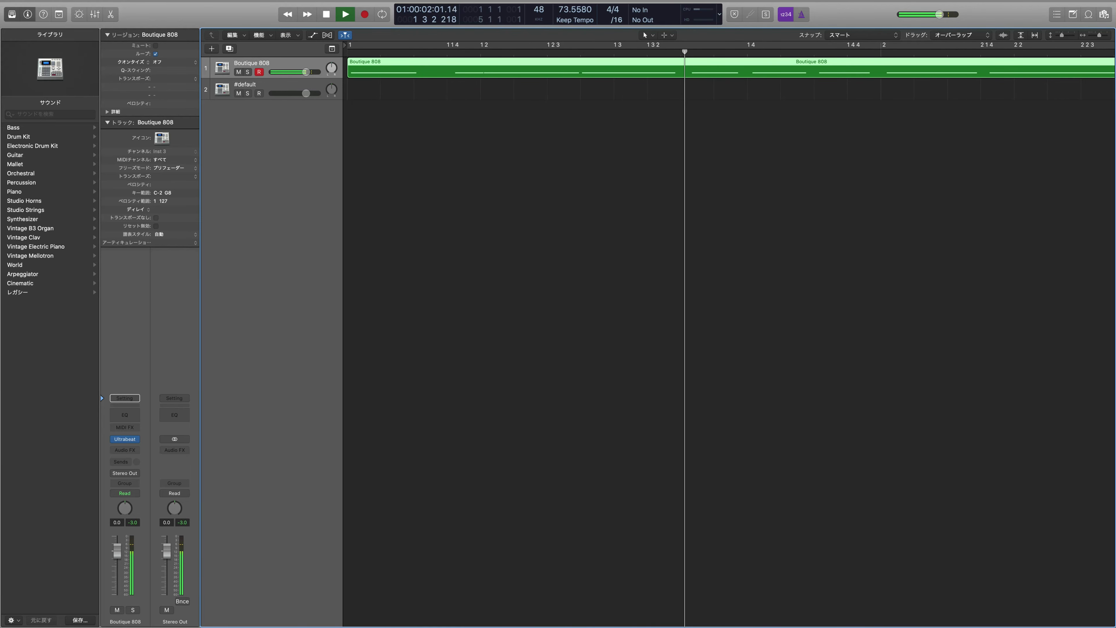
scroll(845, 390, "down", 5)
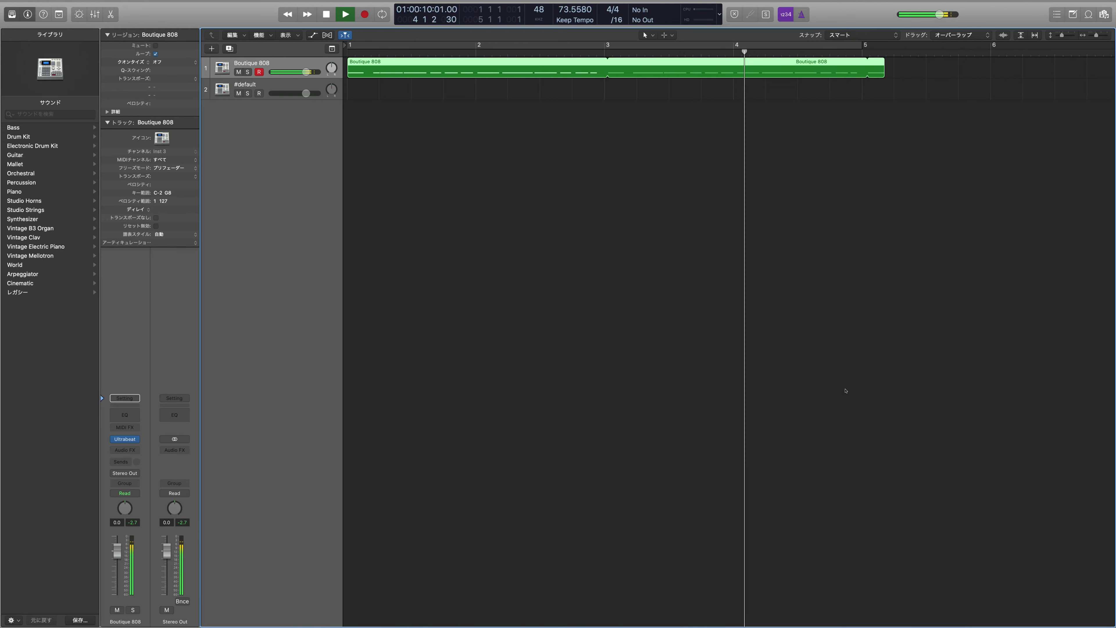
key("space")
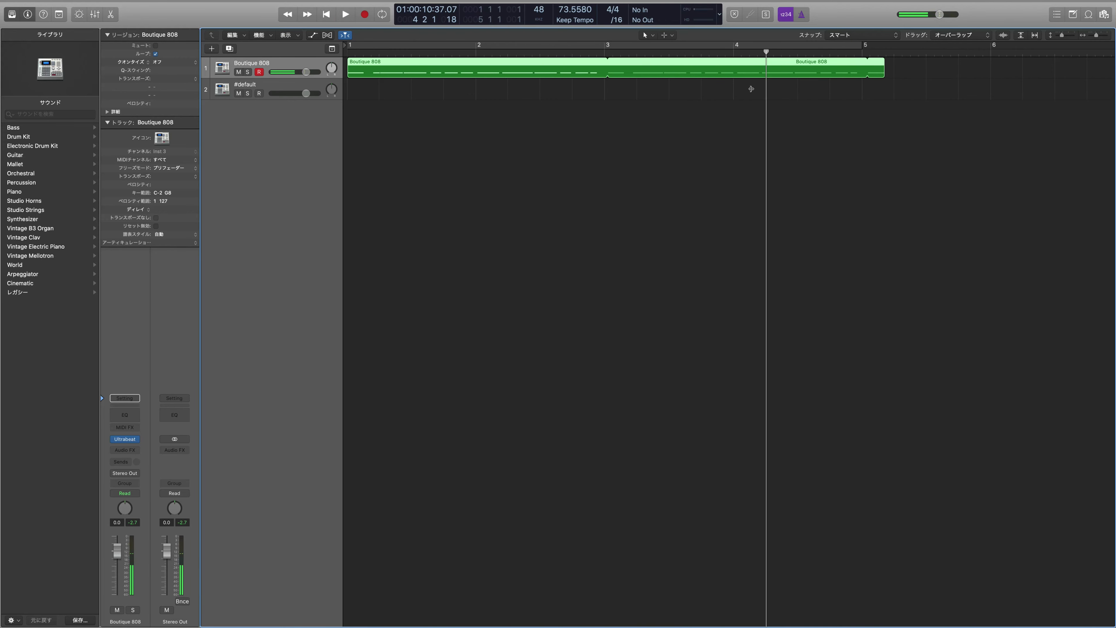
- Trim the Boutique 808 region so its repeat starts at bar 3, and play the loop from the project start
left_click_drag(751, 89, 755, 93)
key("Return")
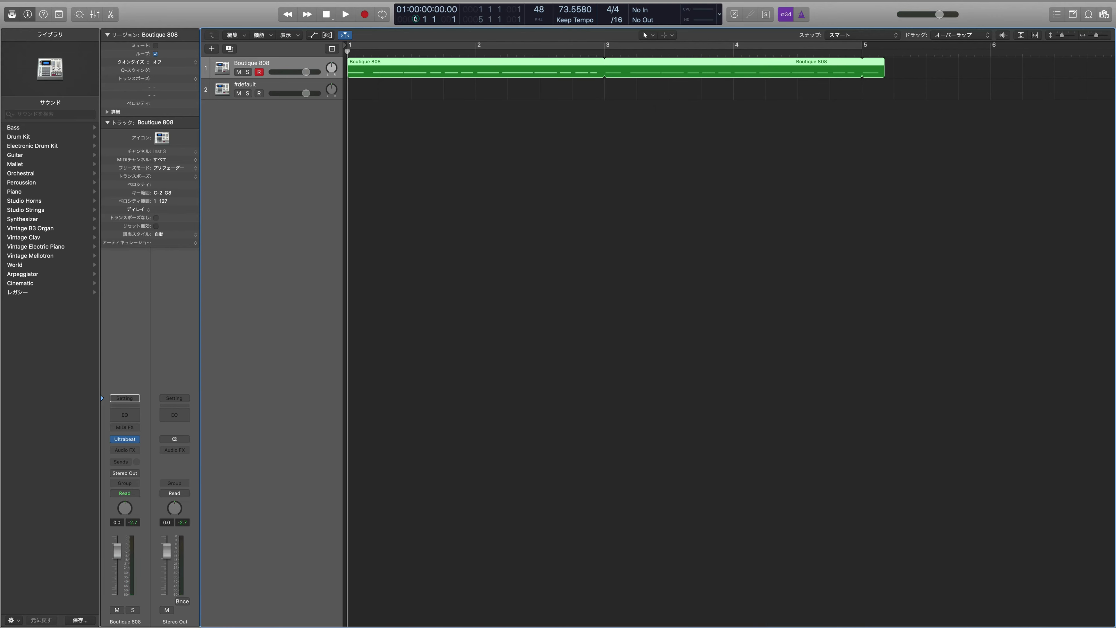
key("space")
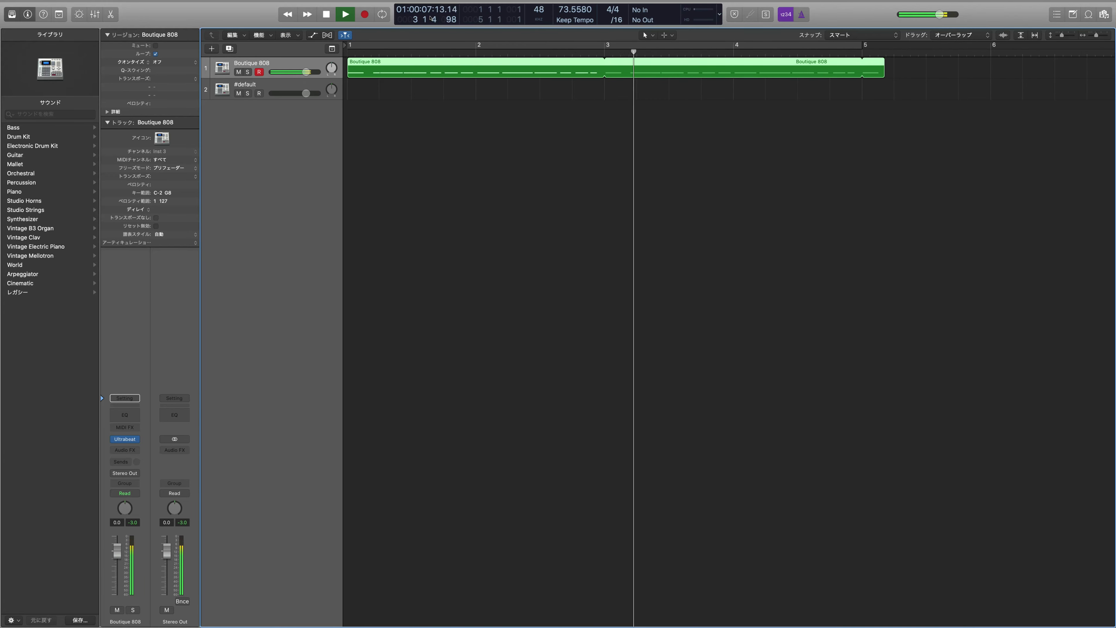
key("space")
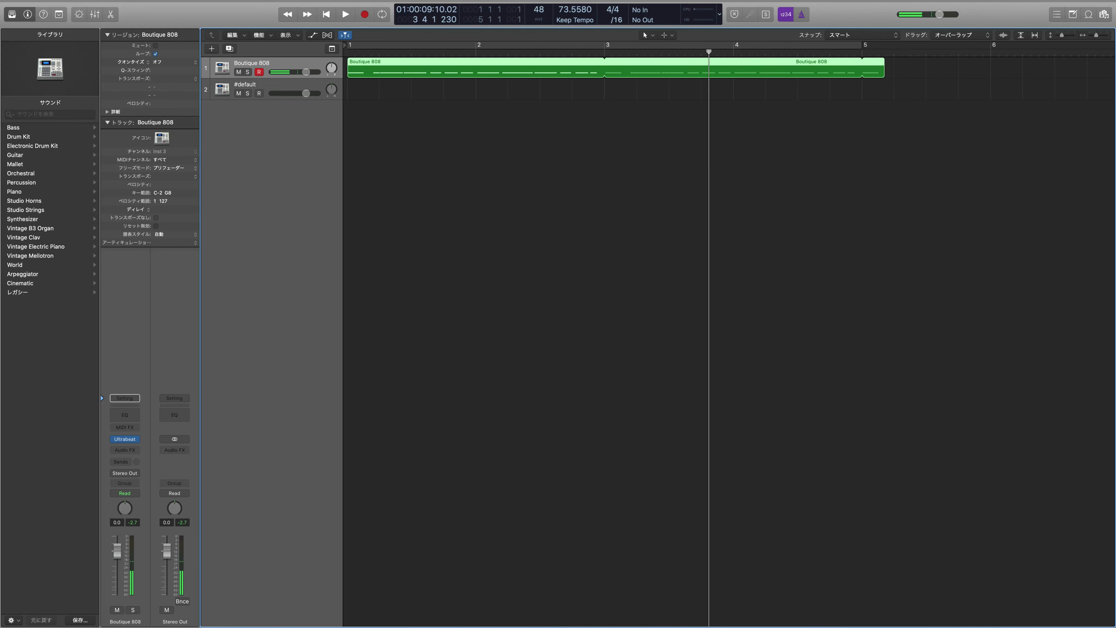
- Extend the Boutique 808 loop to about bar 105 and start playback
scroll(592, 177, "up", 6)
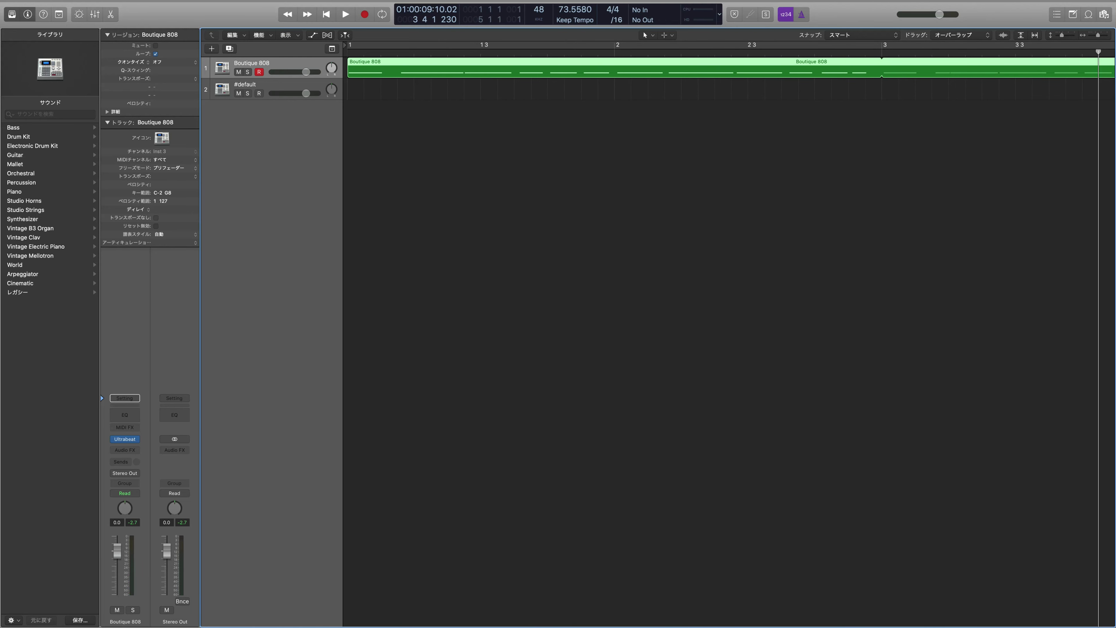
scroll(730, 334, "down", 8)
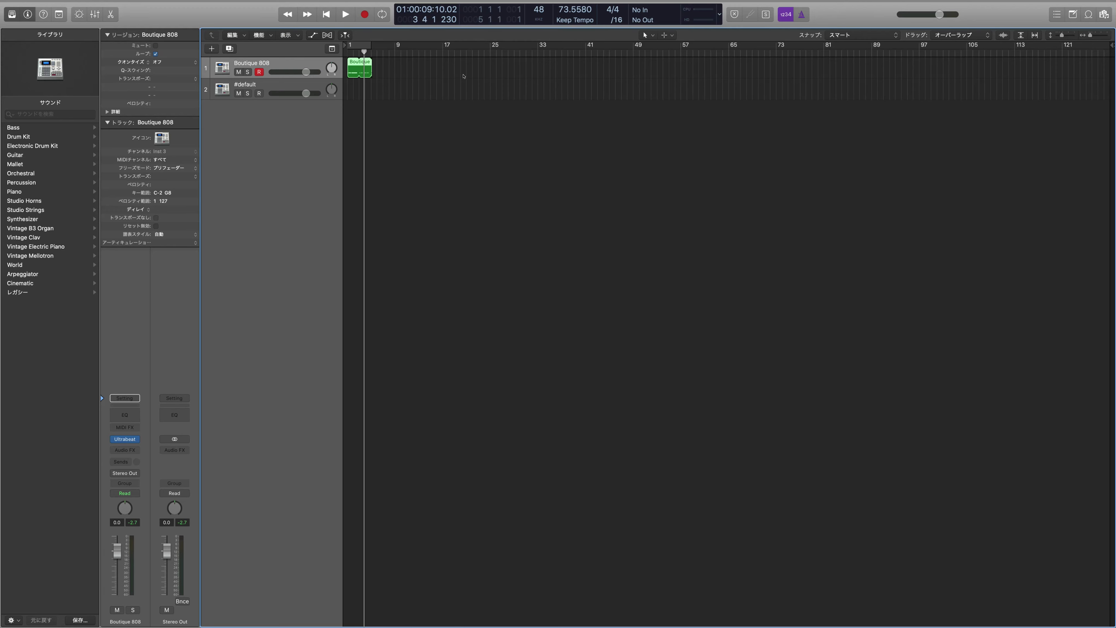
left_click_drag(459, 72, 972, 72)
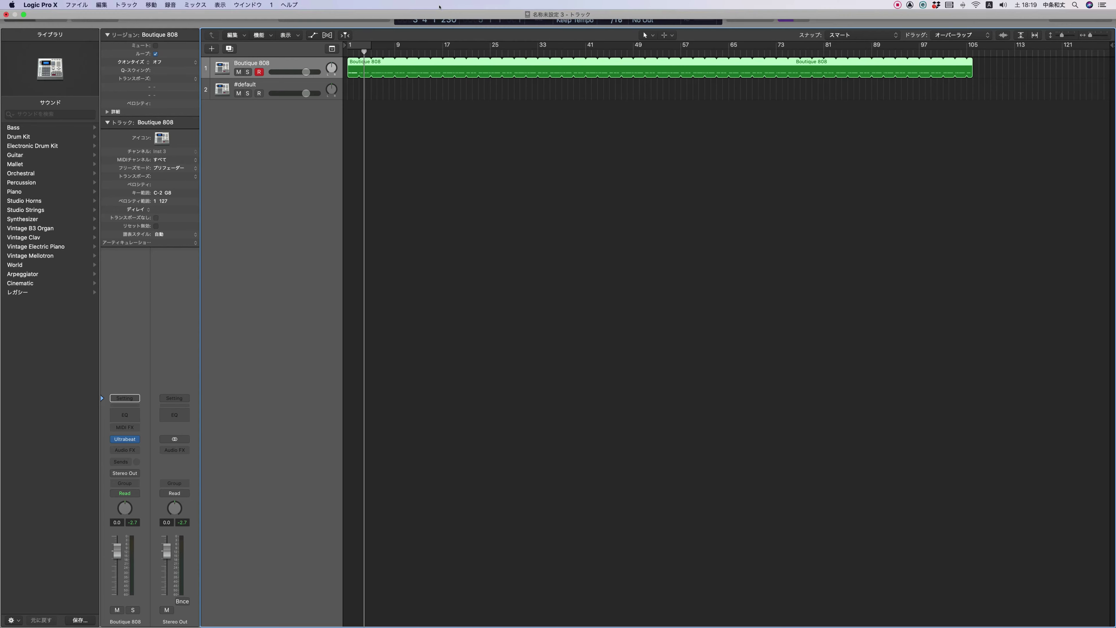
key("space")
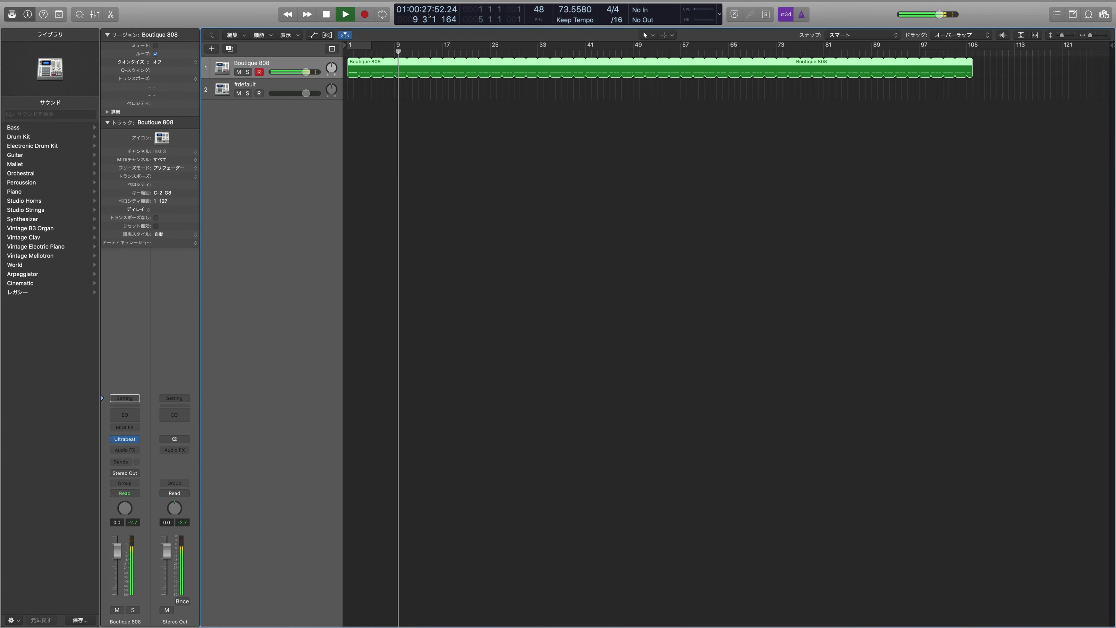
- Stop playback, return the playhead to the project start and select the #default track for recording
key("space")
key("Return")
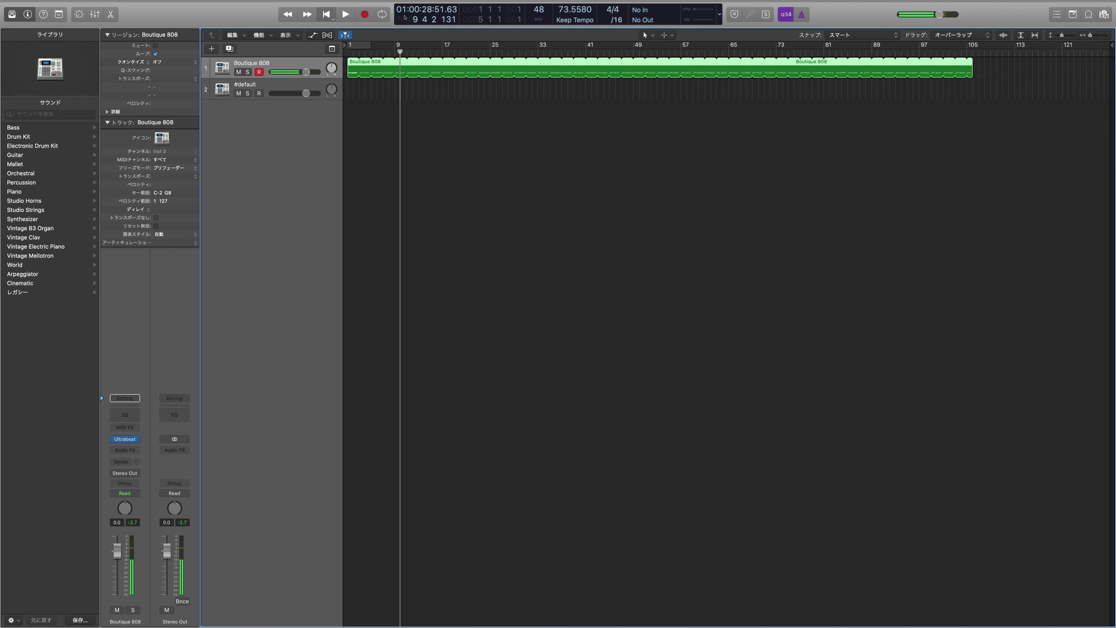
left_click(344, 102)
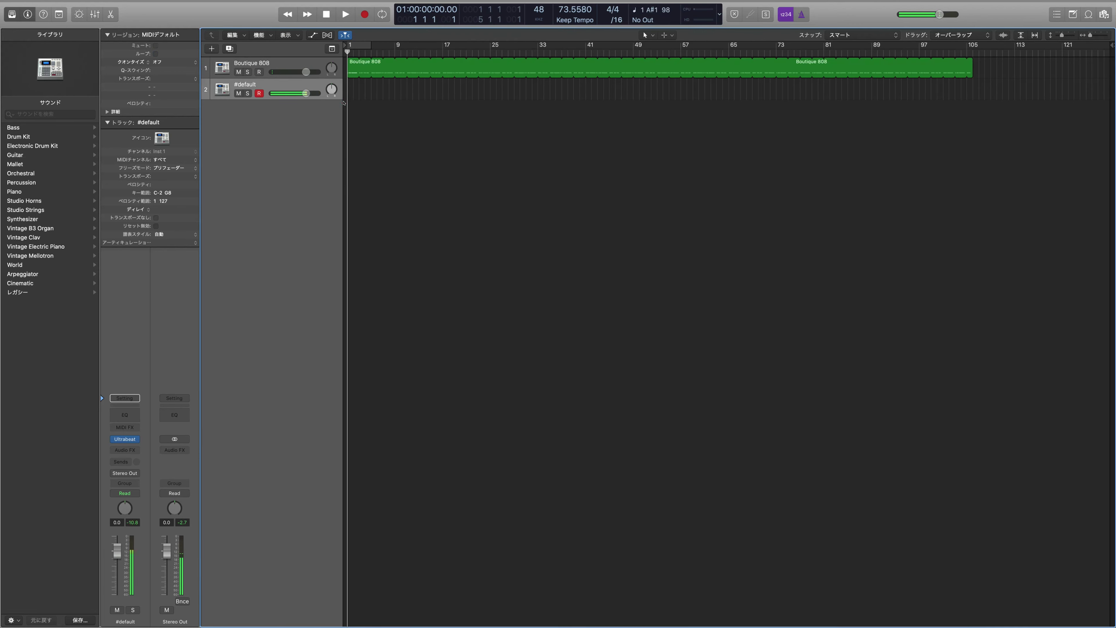
- Record a two-bar hi-hat take on the #default track from the project start over the looped drums
key("r")
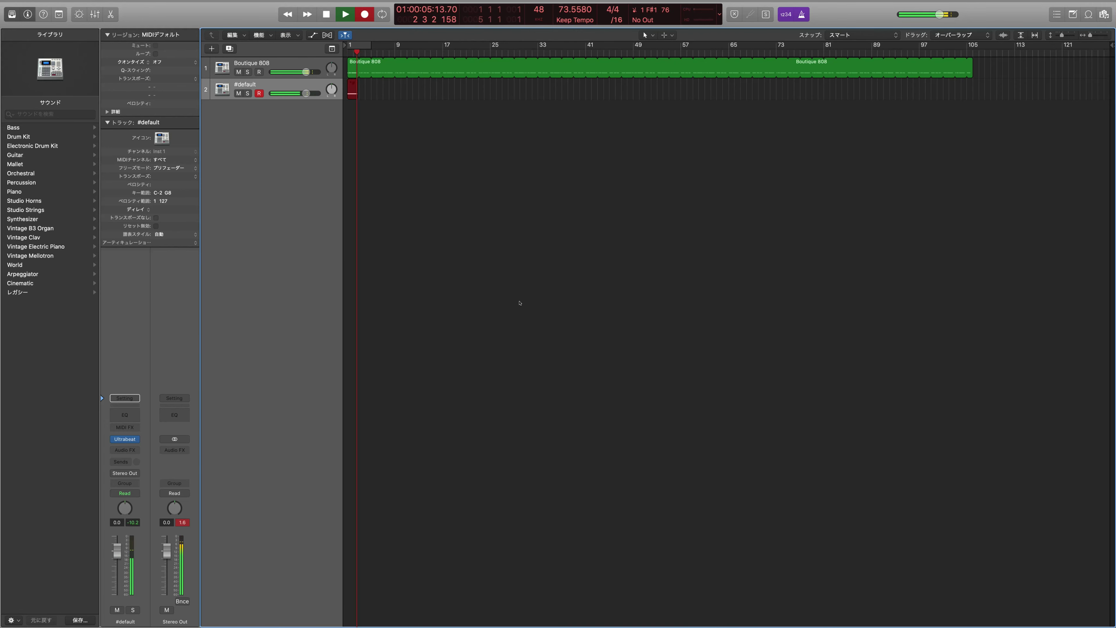
key("space")
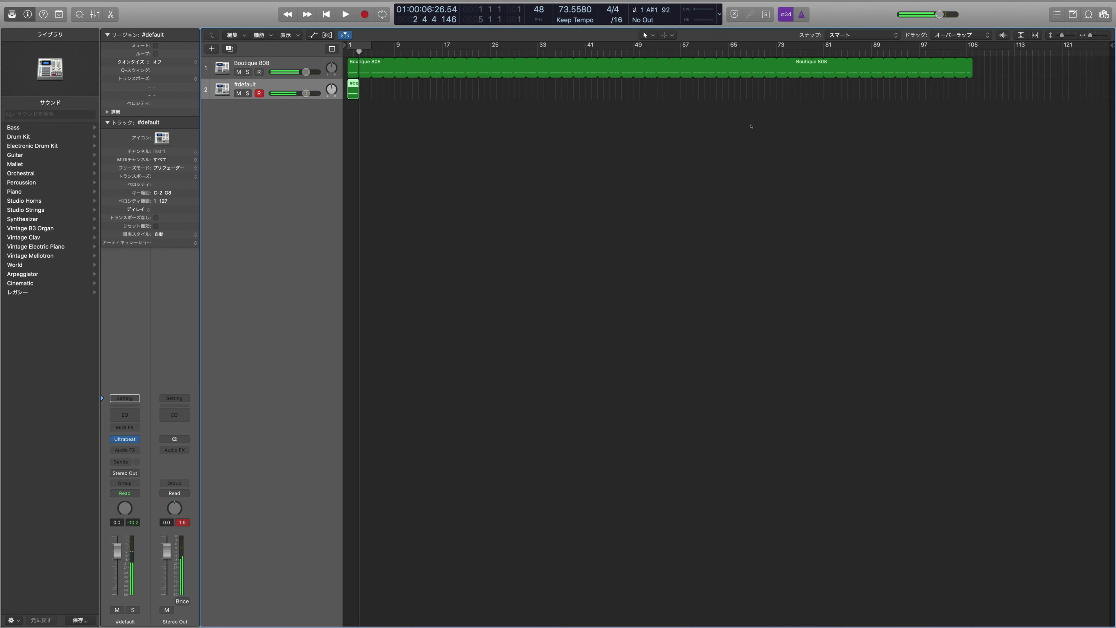
key("super+Right")
key("super+Right")
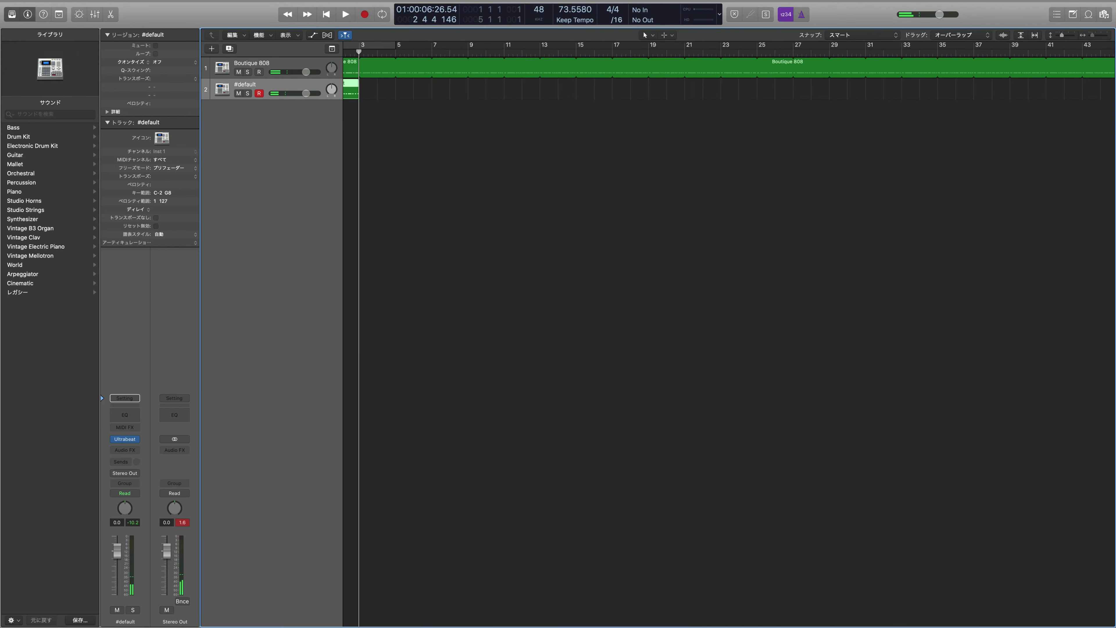
scroll(536, 203, "right", 1)
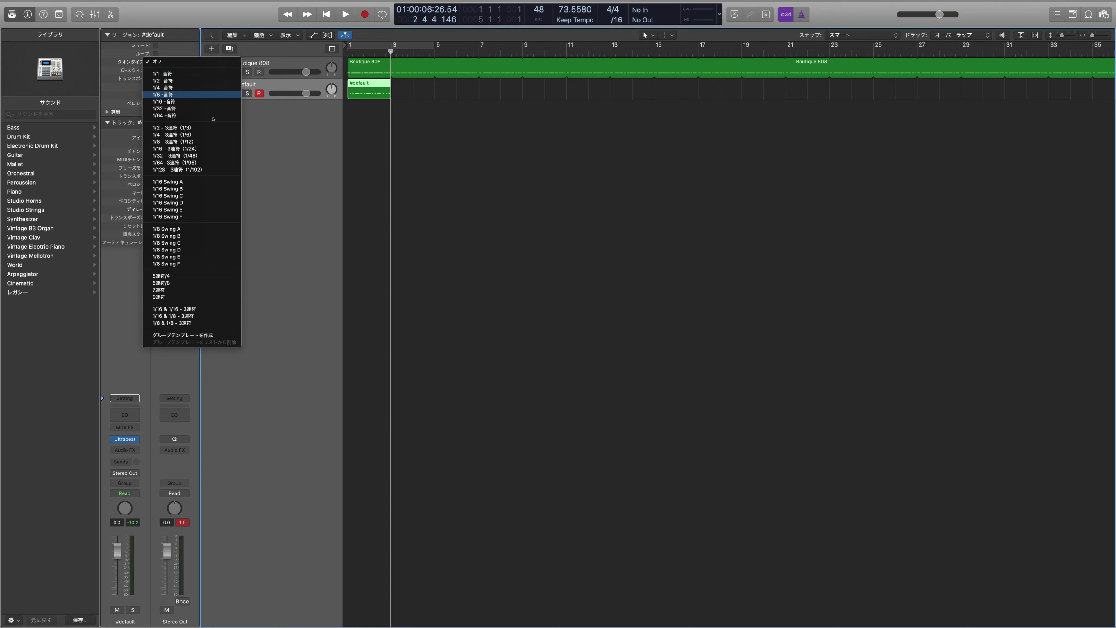
- Quantize the #default region to 1/8 notes and play it from the project start
left_click(226, 94)
key("Return")
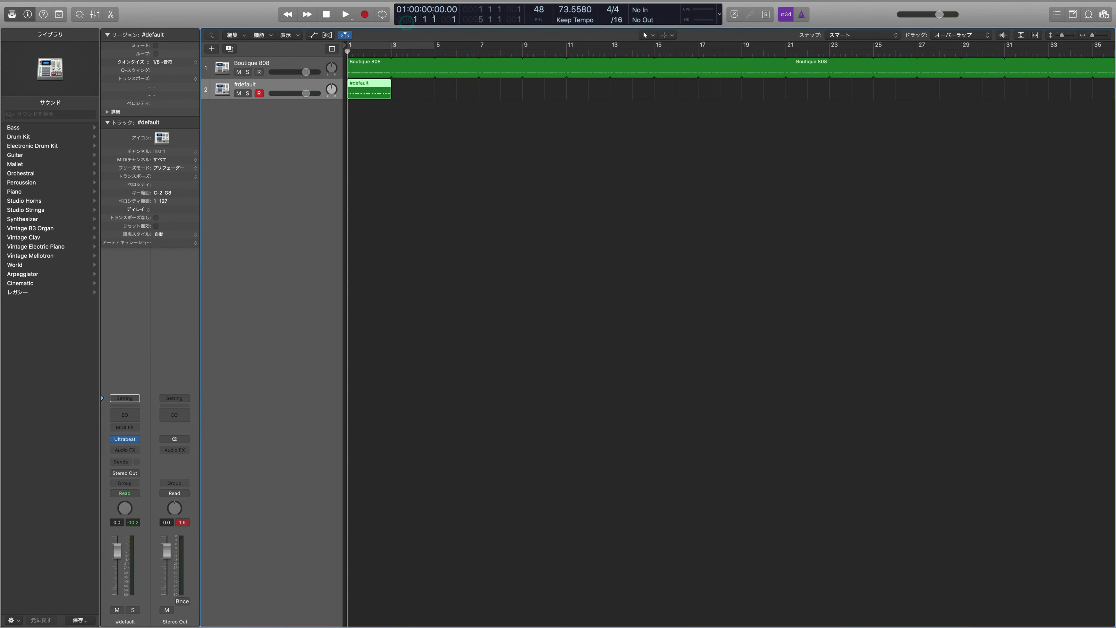
key("space")
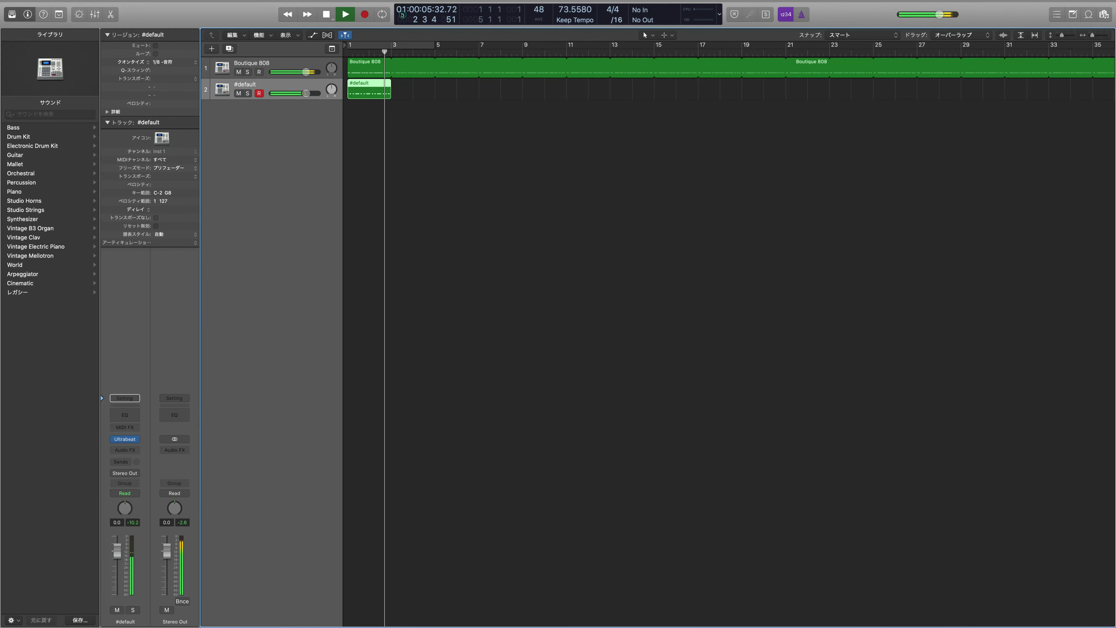
key("space")
- Set the #default region's quantization to 1/8 Swing A and play it from the start into bar 3
left_click(194, 62)
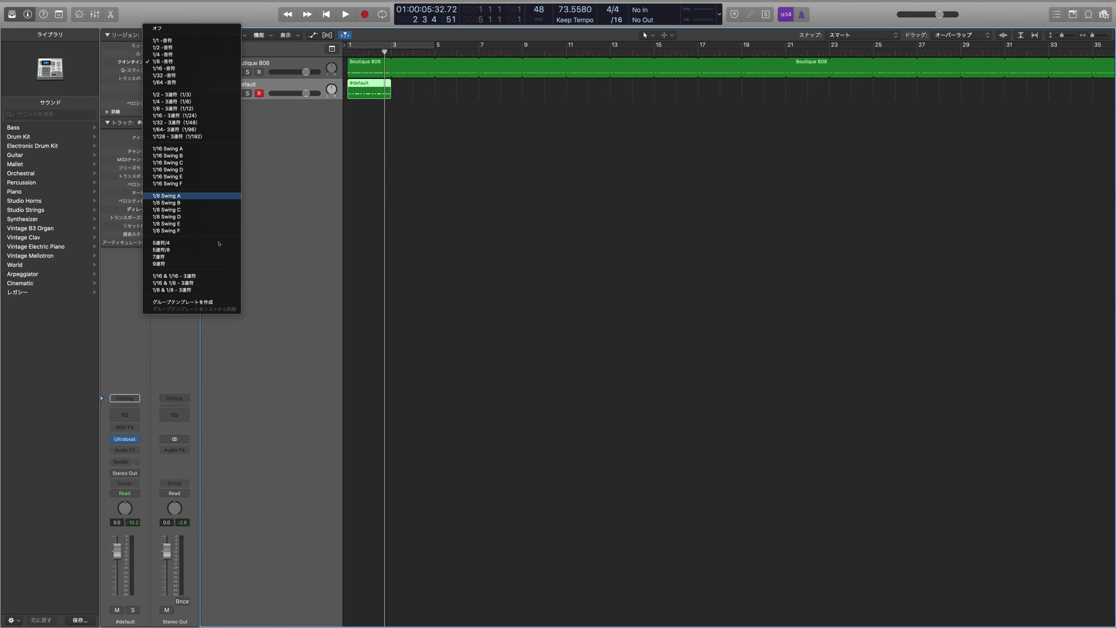
left_click(176, 196)
left_click(326, 14)
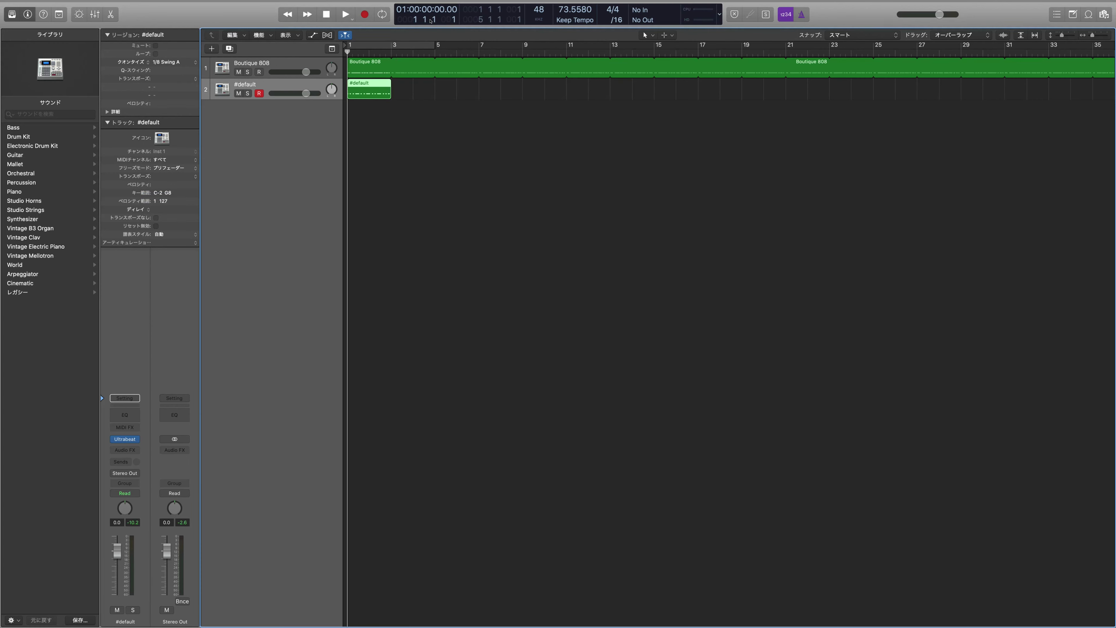
left_click(345, 13)
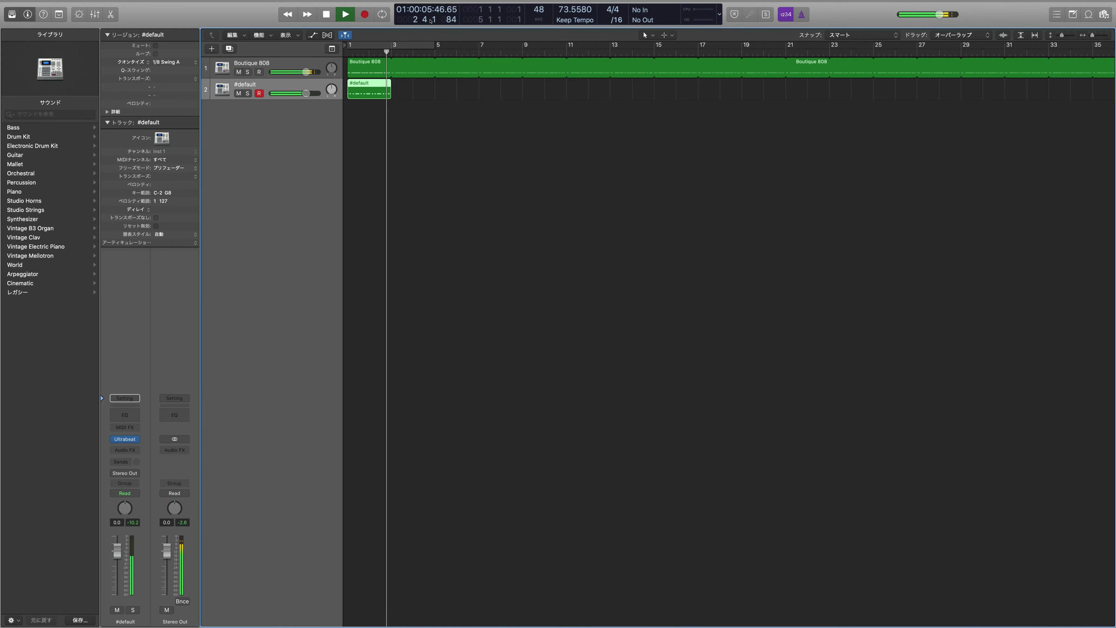
key("space")
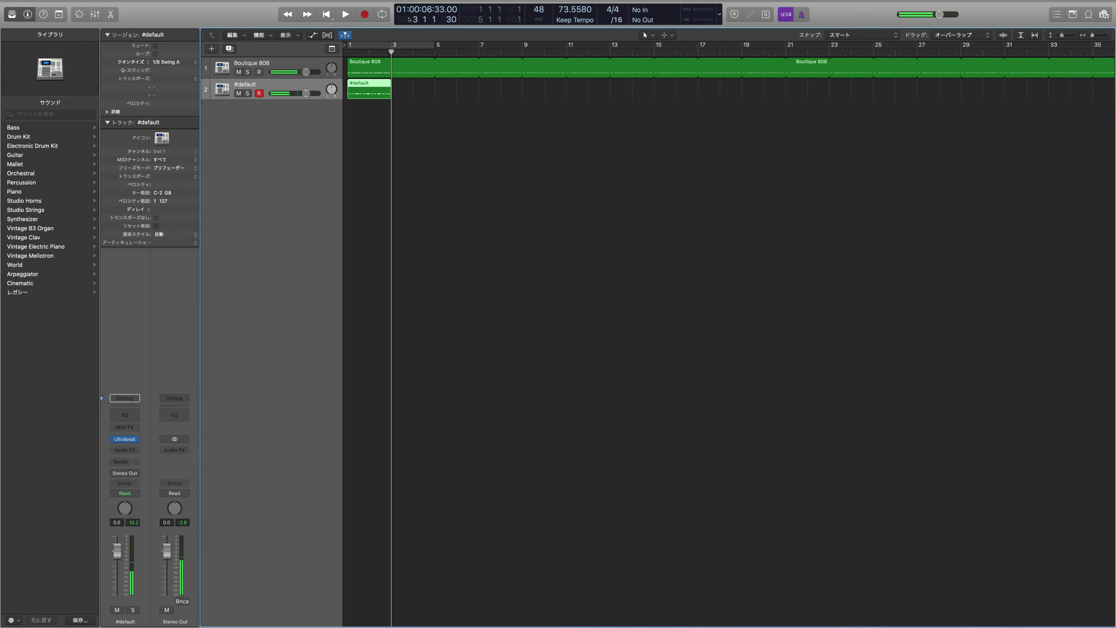
- Undo the quantization of the #default region and play the two bars from the project start
key("super+z")
key("Return")
key("space")
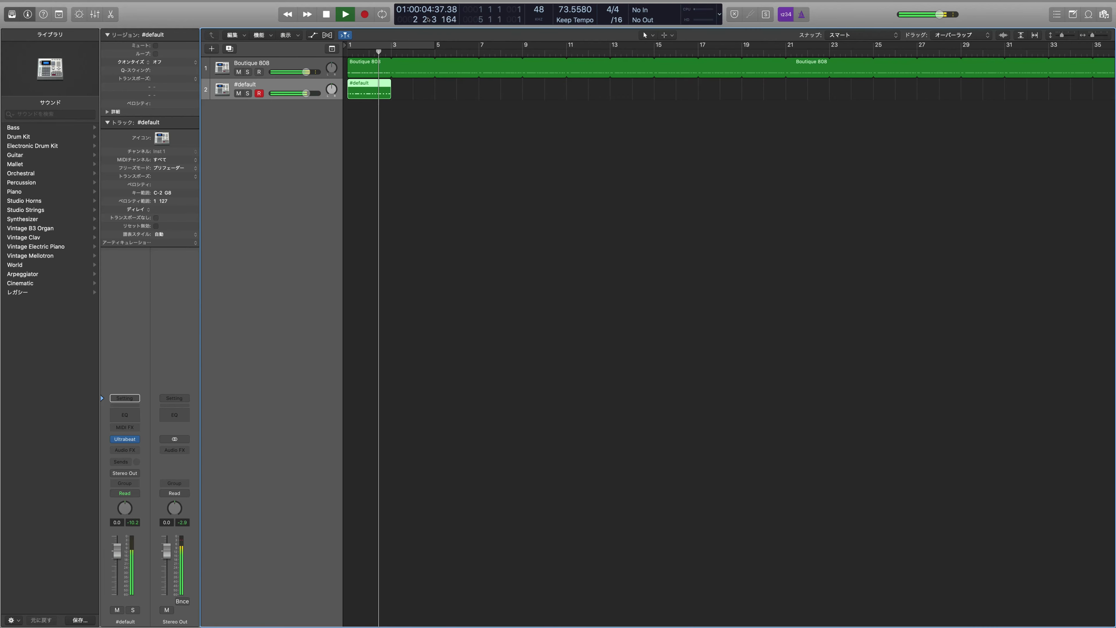
key("space")
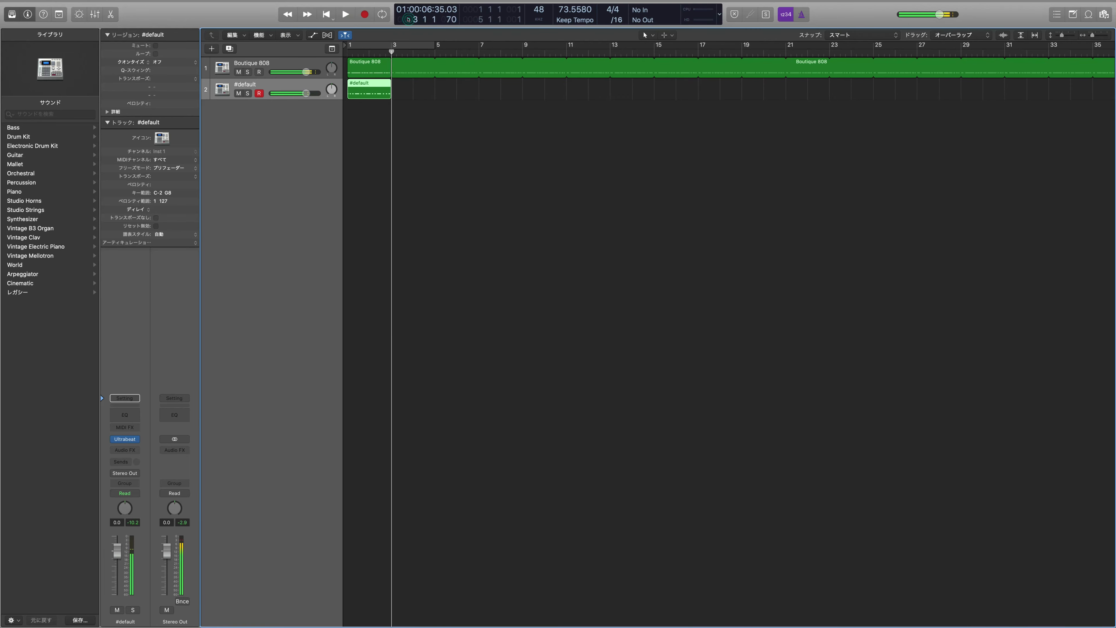
- Delete the #default region and record a new two-bar hi-hat take on that track from the project start
key("Return")
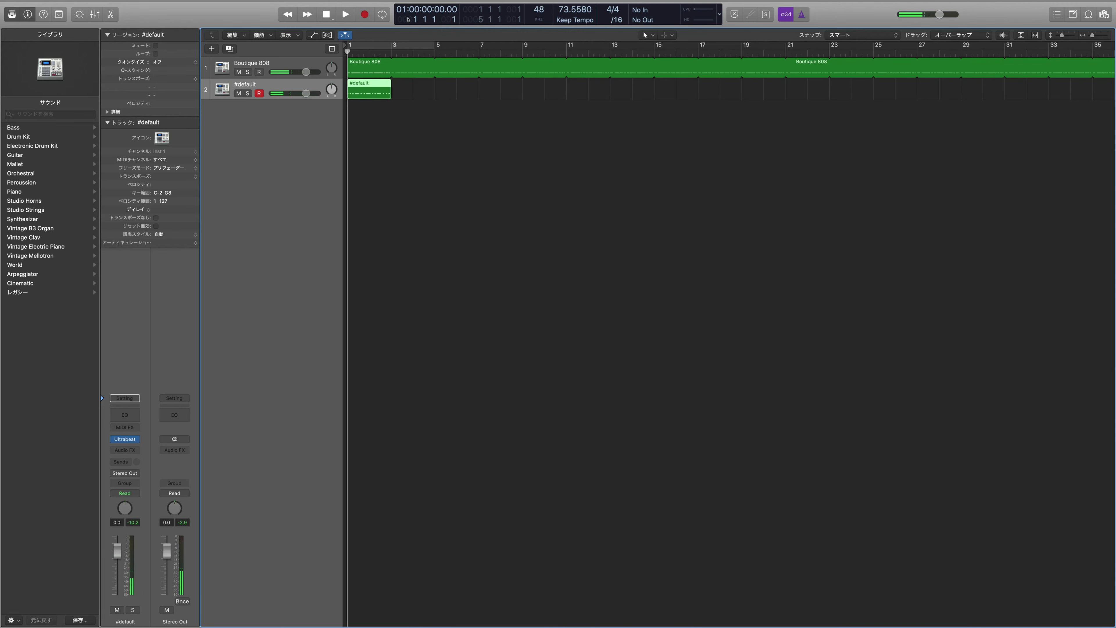
key("Delete")
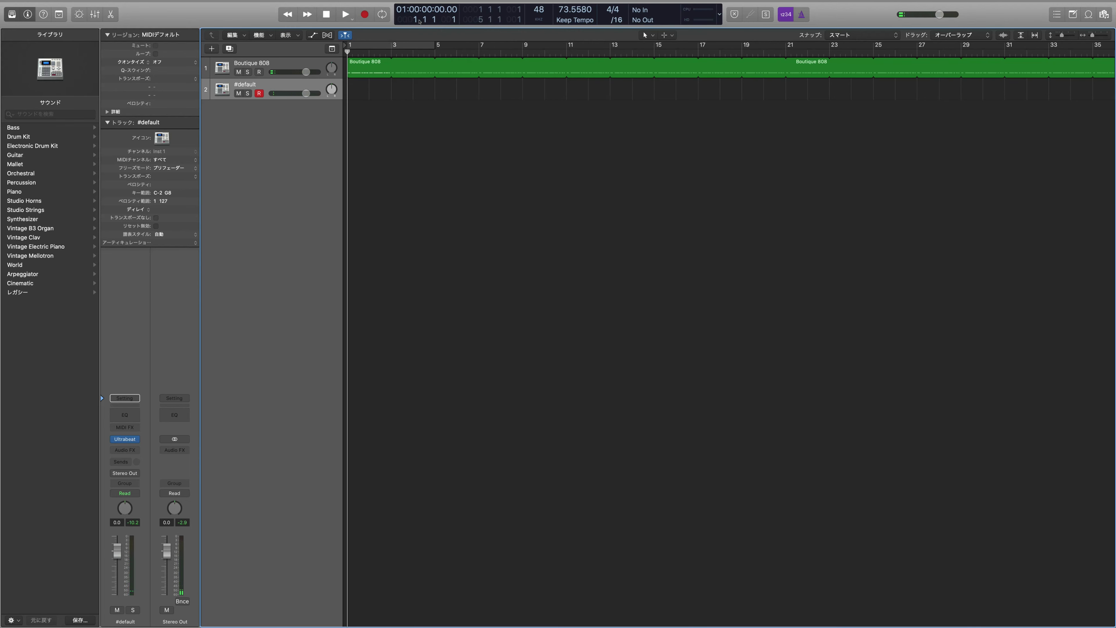
key("r")
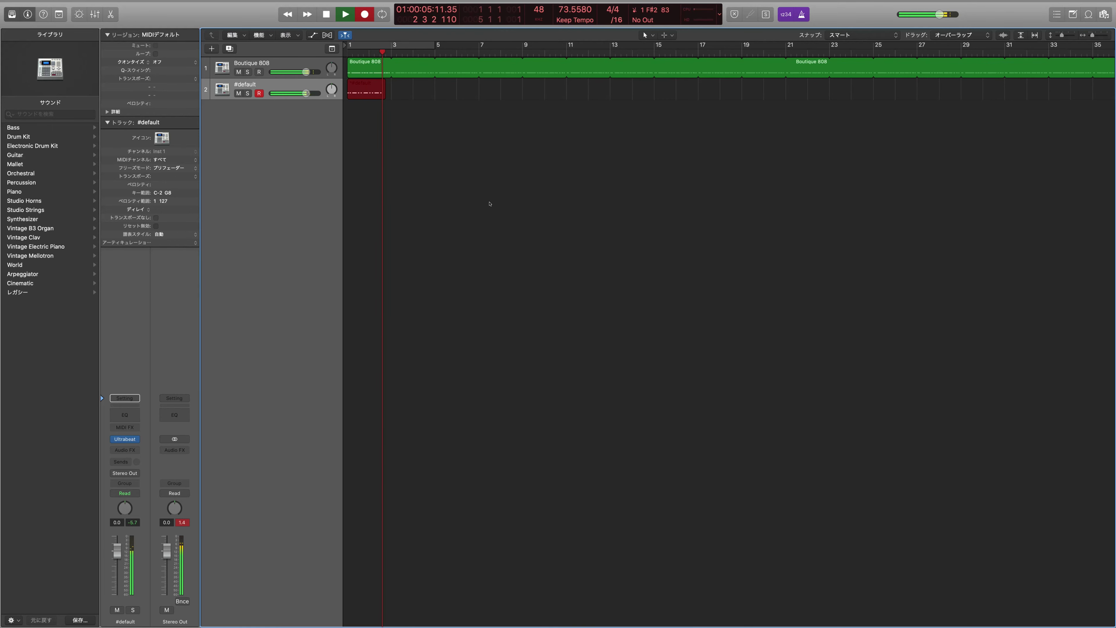
key("space")
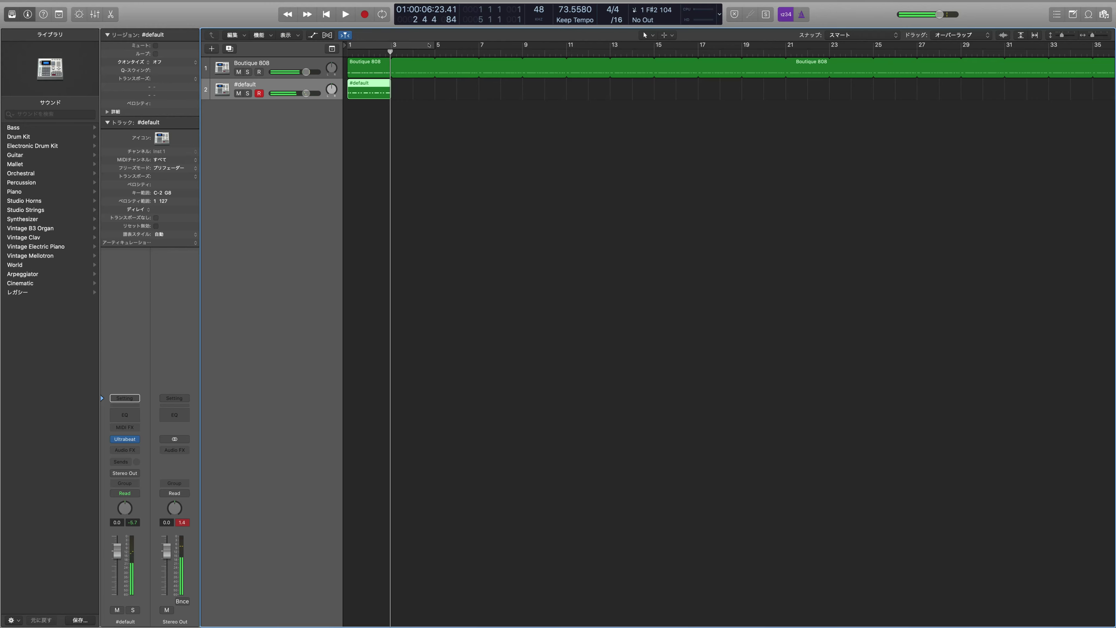
- Play the new #default take from the project start and inspect its first two bars up close
key("Return")
key("space")
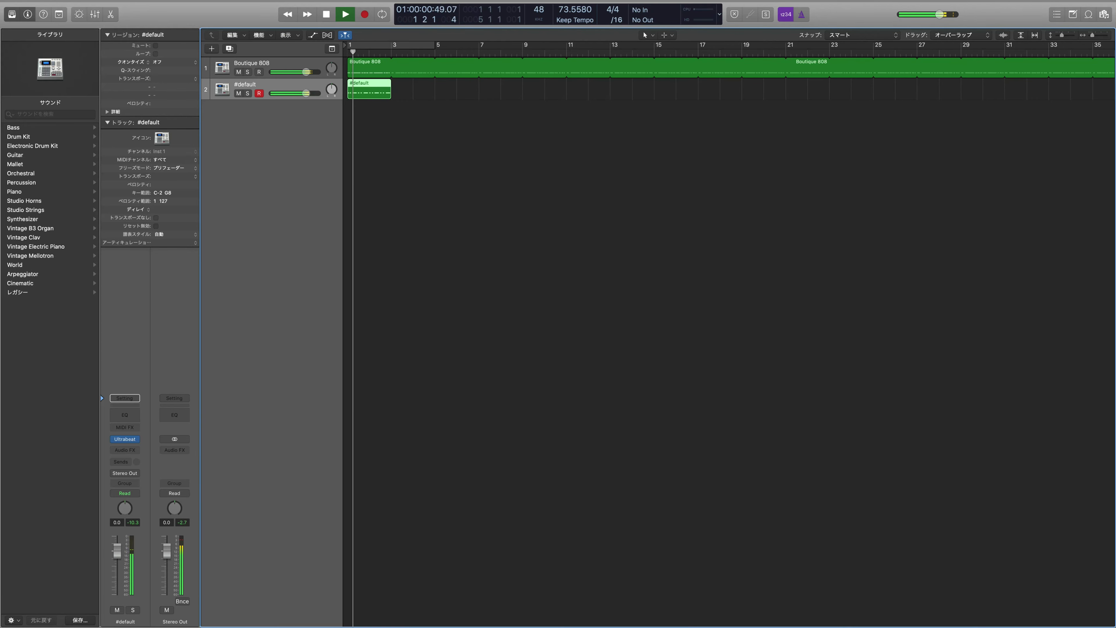
key("super+Right")
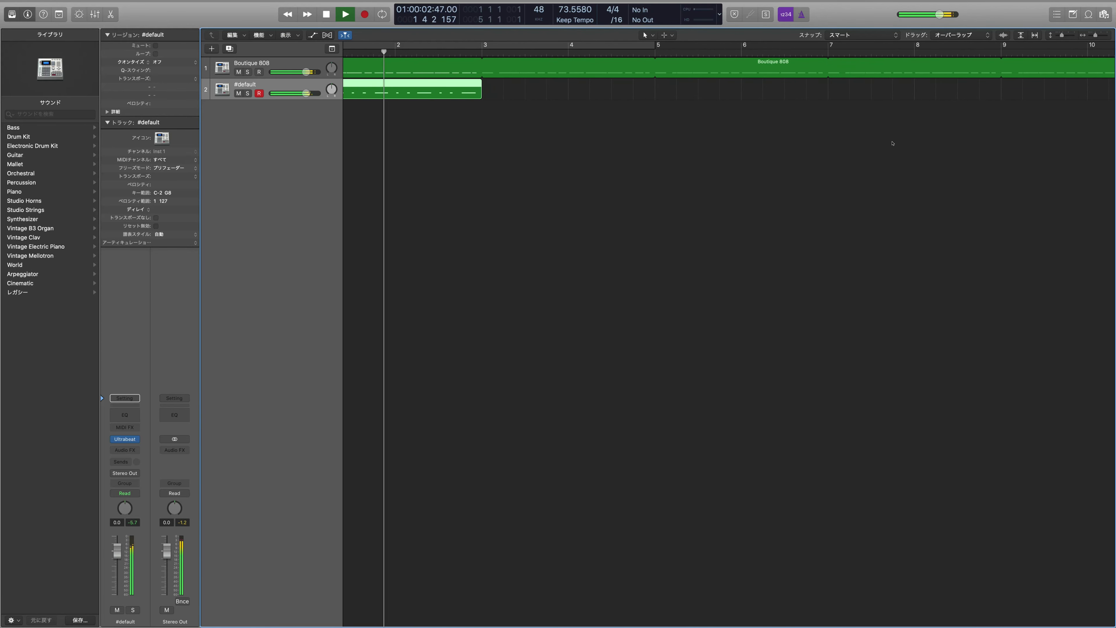
scroll(892, 143, "left", 2)
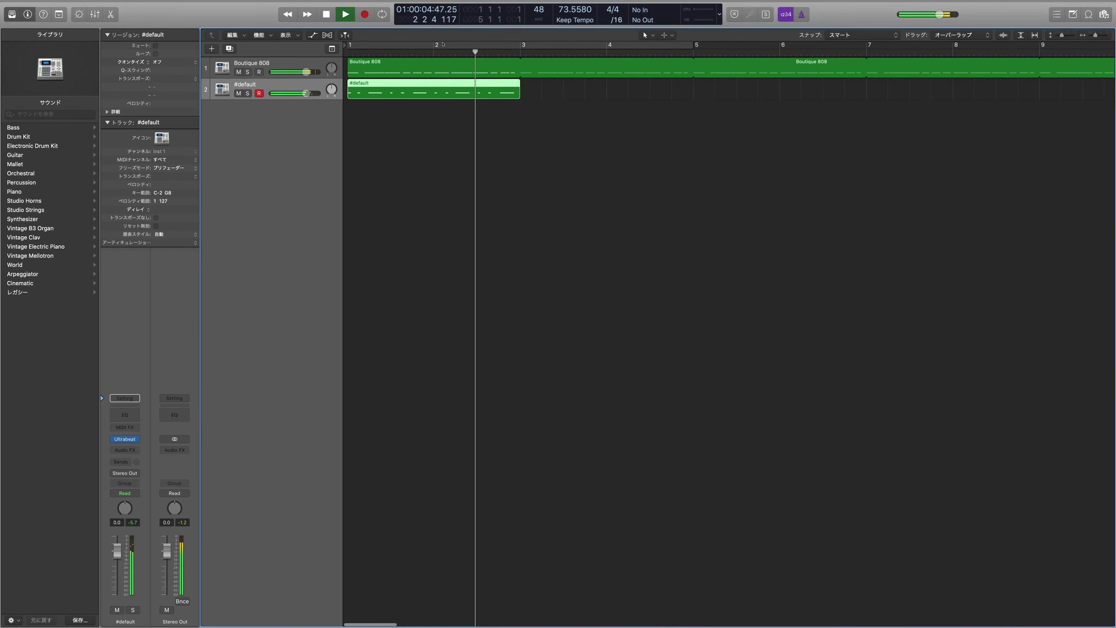
key("space")
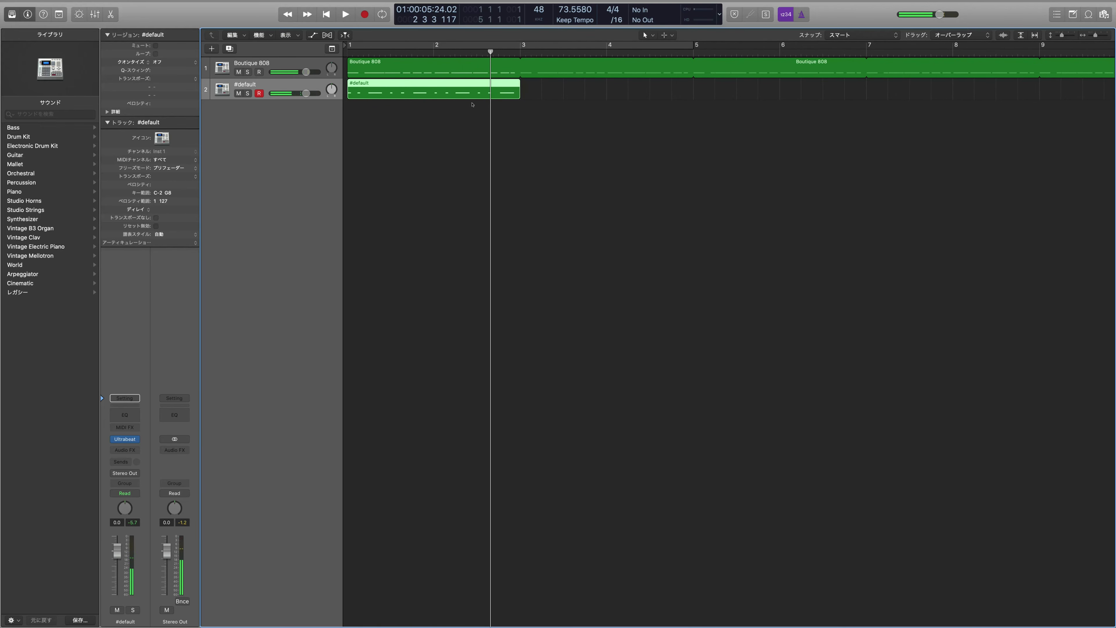
- Show the #default region's notes in the Piano Roll and play them from the start to check the hi-hat timing
key("n")
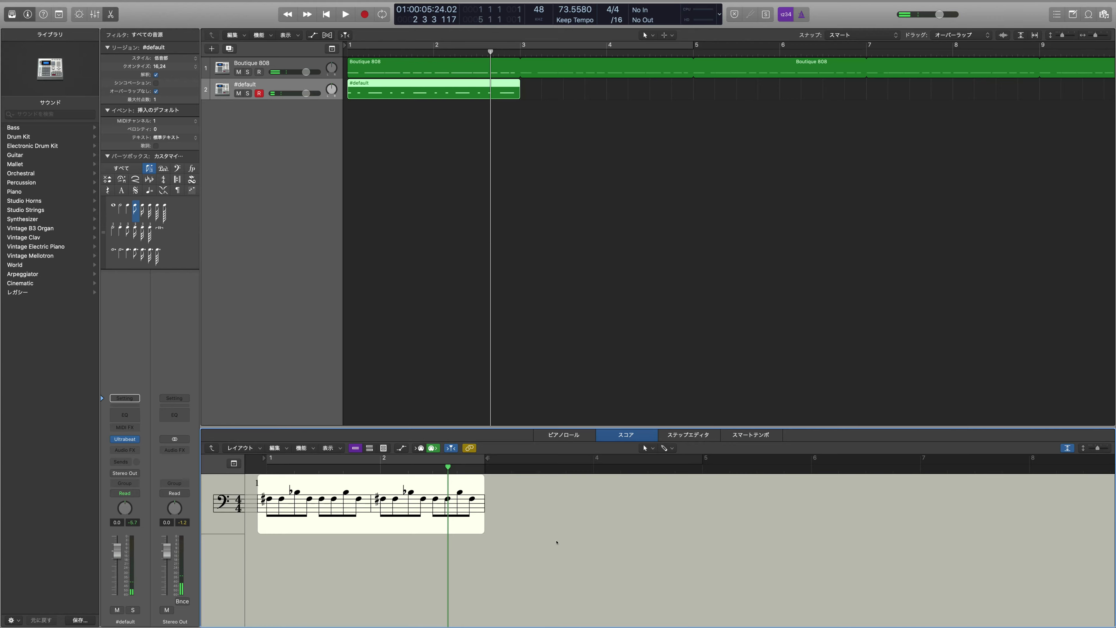
key("p")
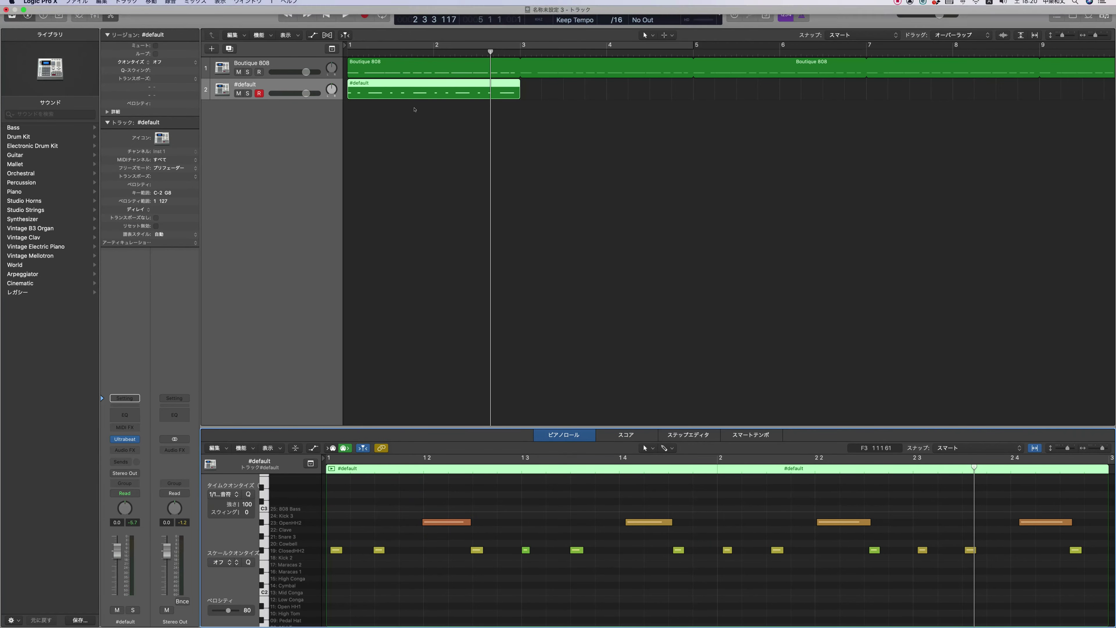
left_click(326, 14)
key("space")
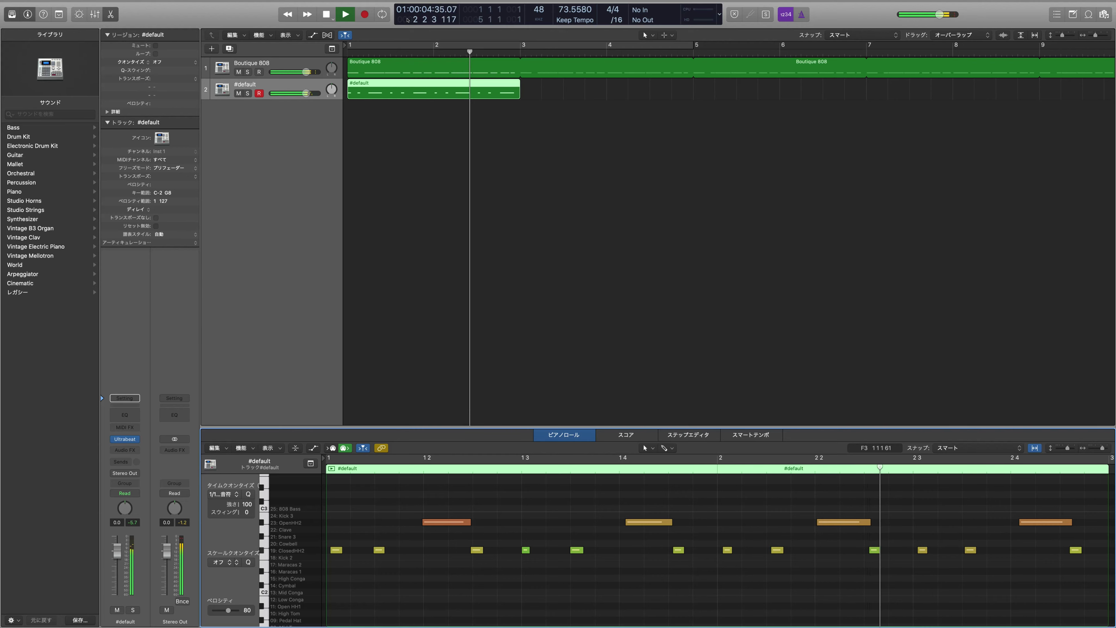
key("space")
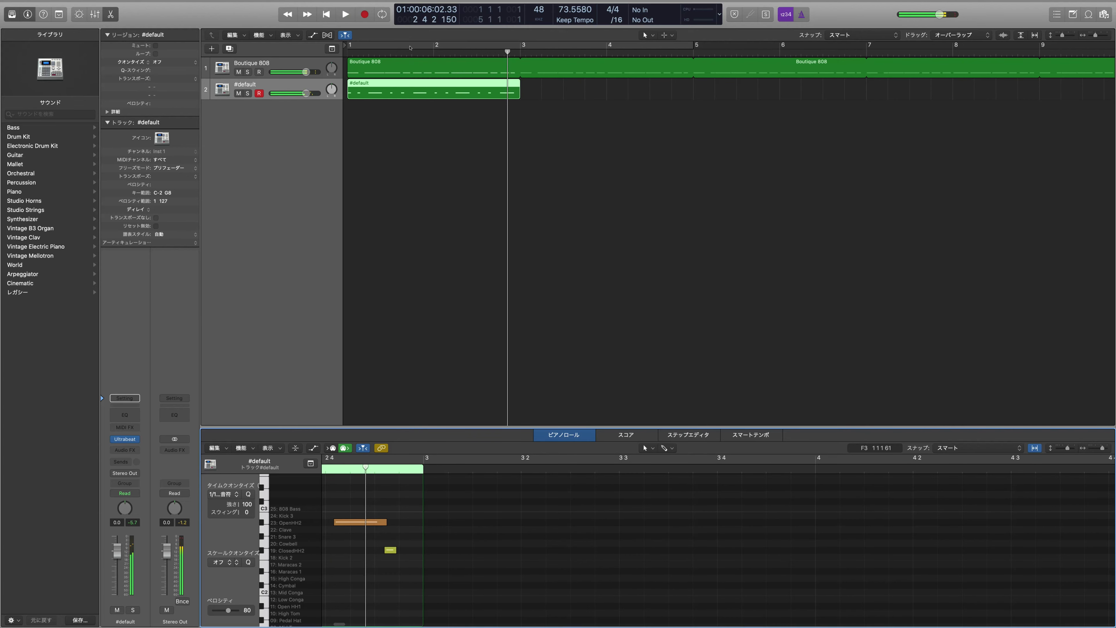
key("Return")
key("space")
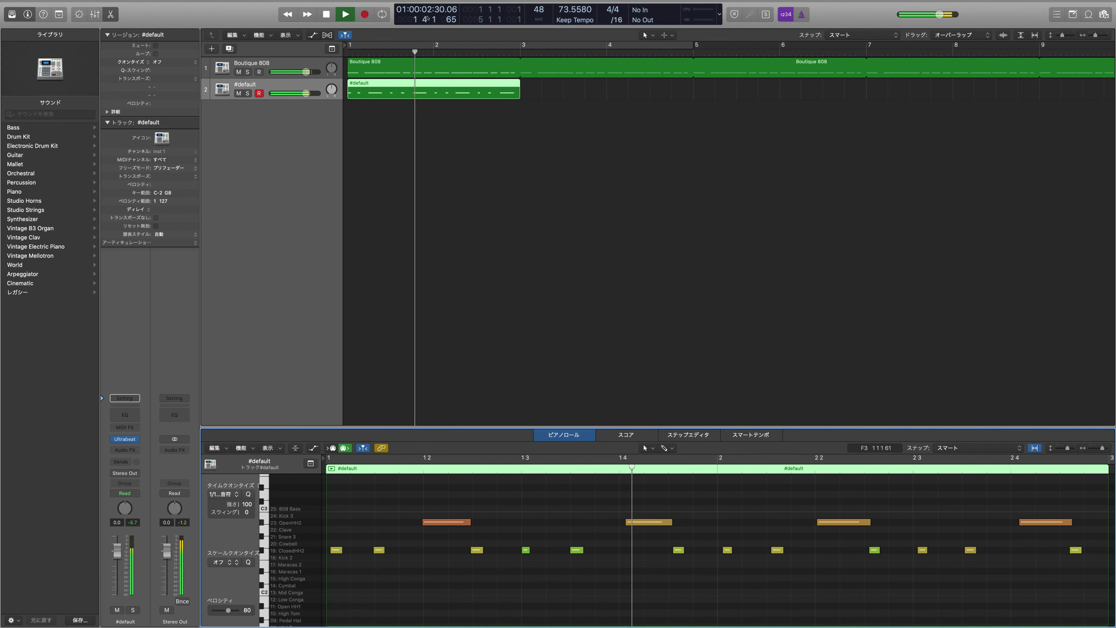
key("space")
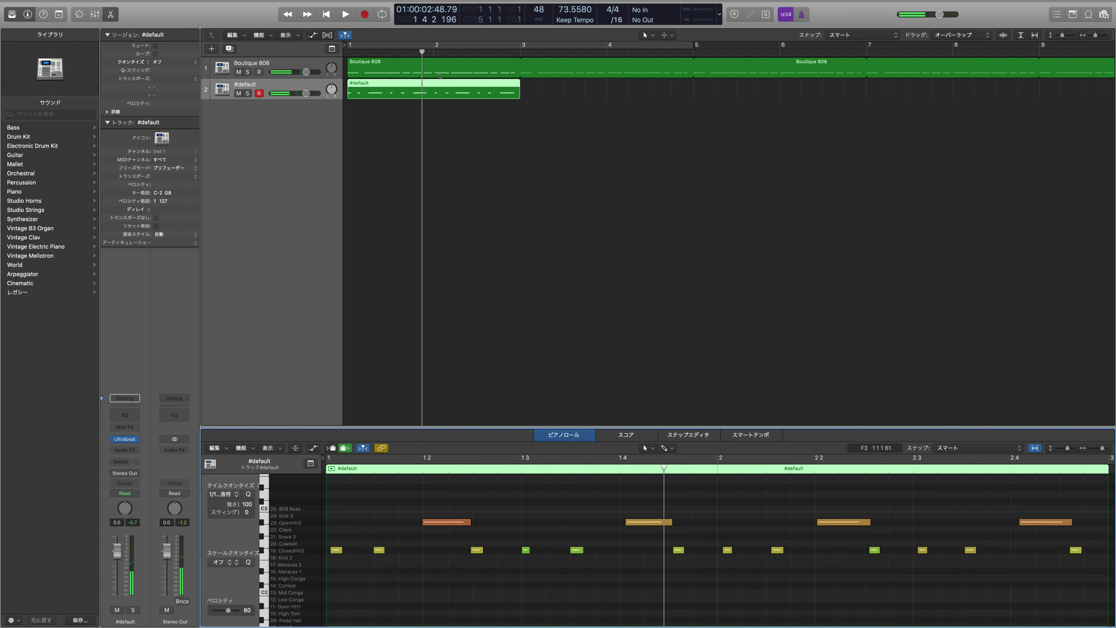
- Show the Boutique 808 region's notes and play from its first Kick 1 note to check the kick timing
left_click(439, 77)
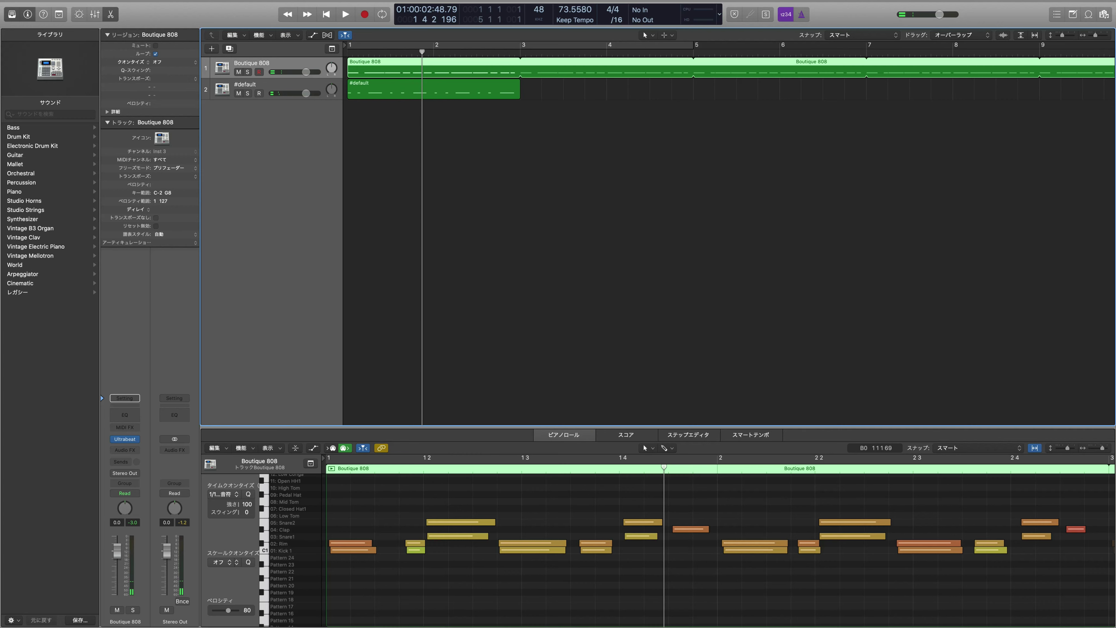
left_click(352, 550)
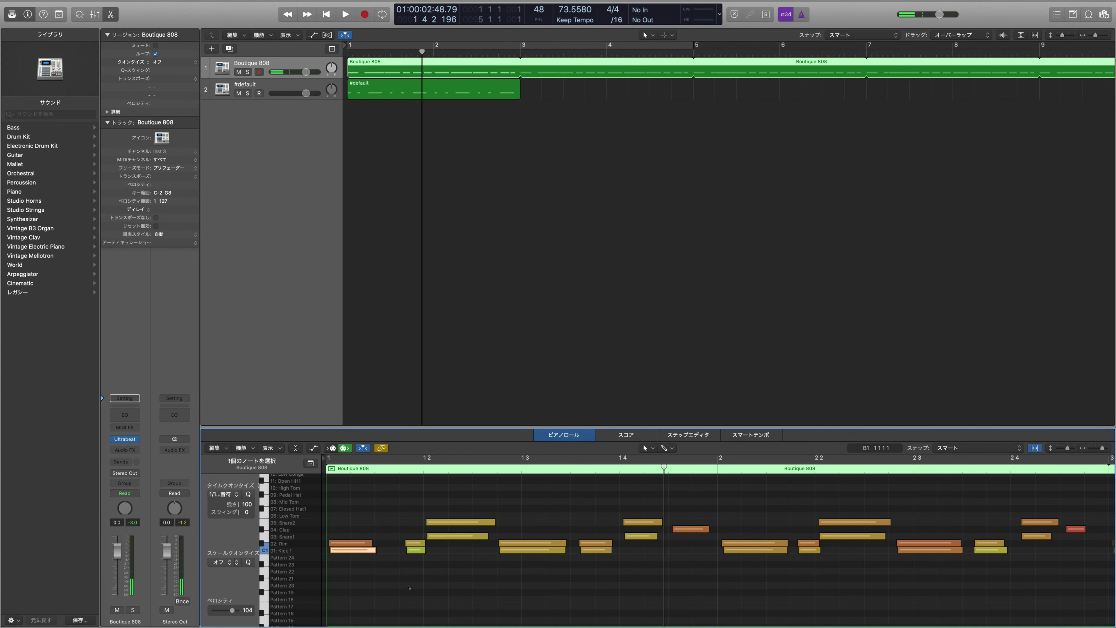
key("shift+space")
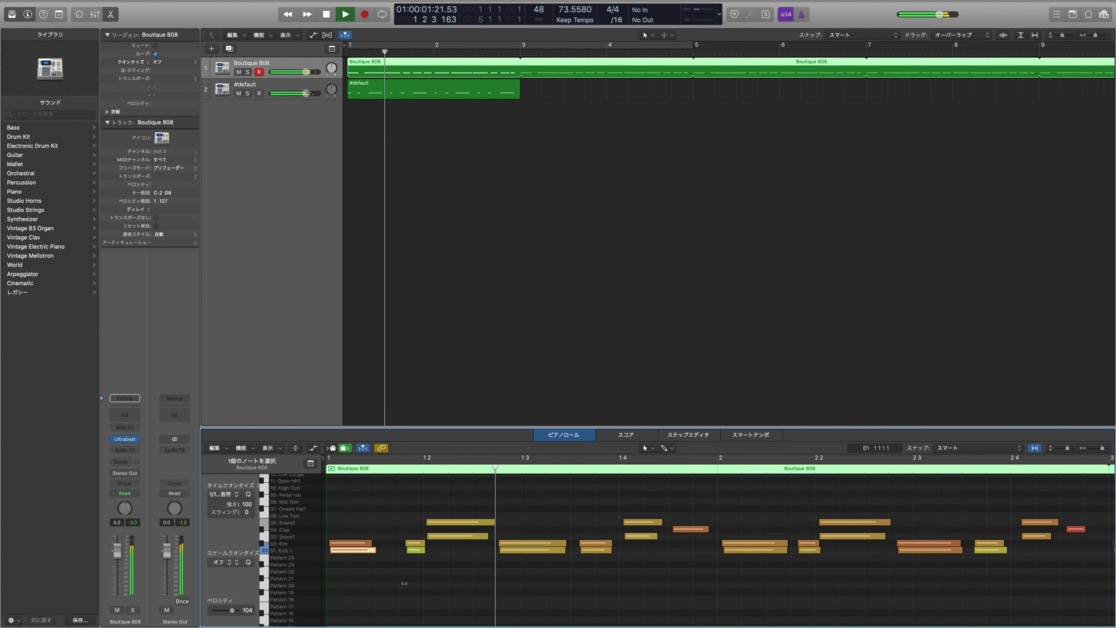
key("space")
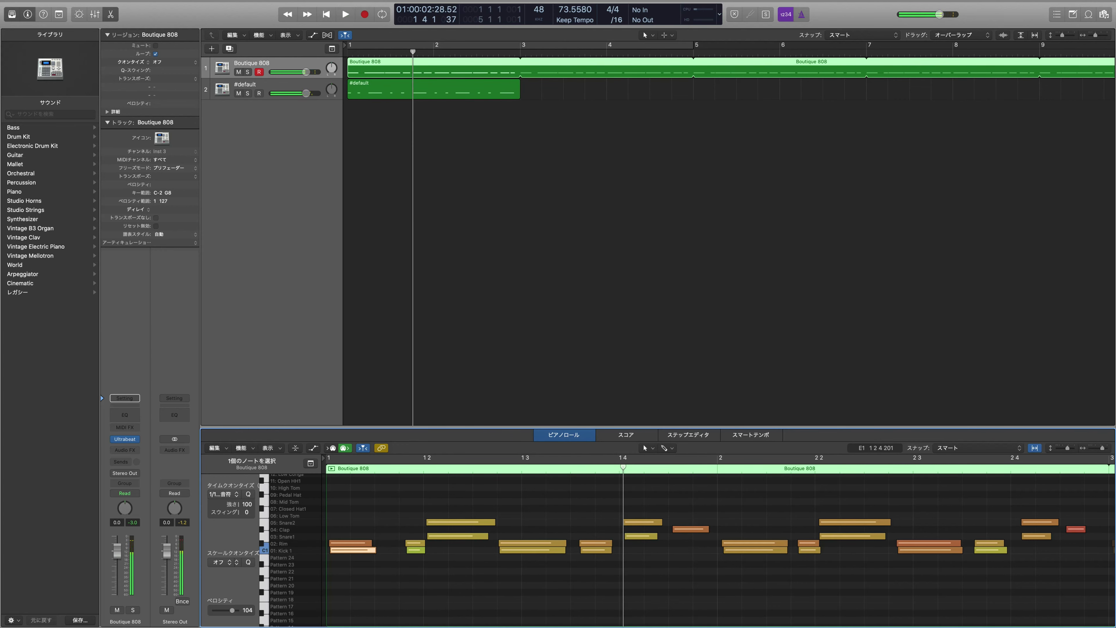
- Pull the starts of the third and fourth Kick 1 notes in bar 1 slightly earlier and play from the project start
left_click_drag(499, 549, 497, 550)
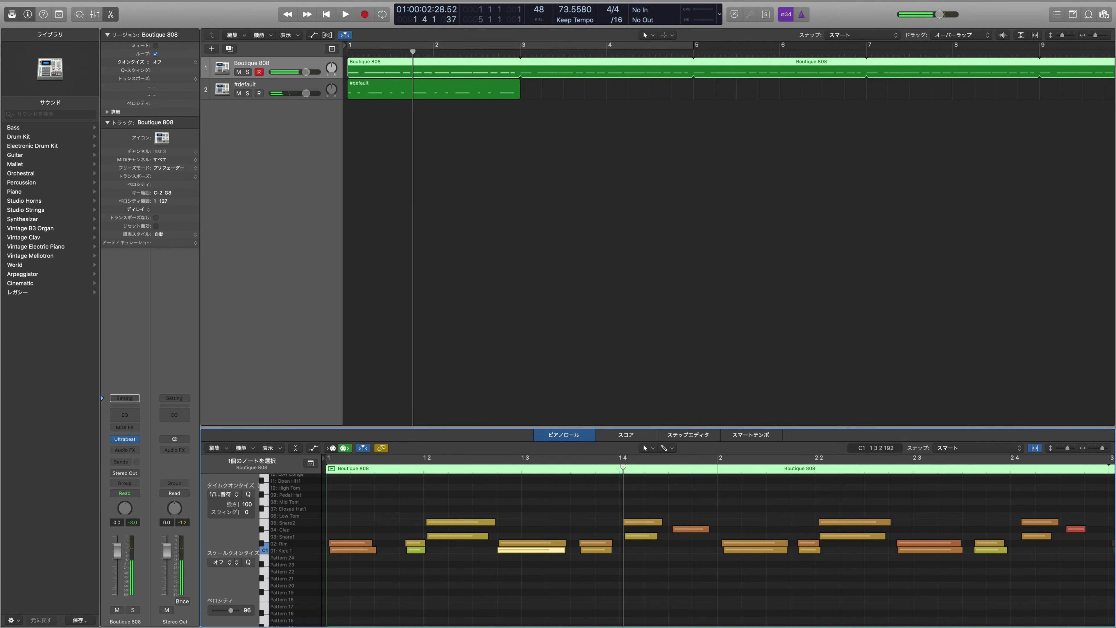
left_click_drag(581, 549, 577, 550)
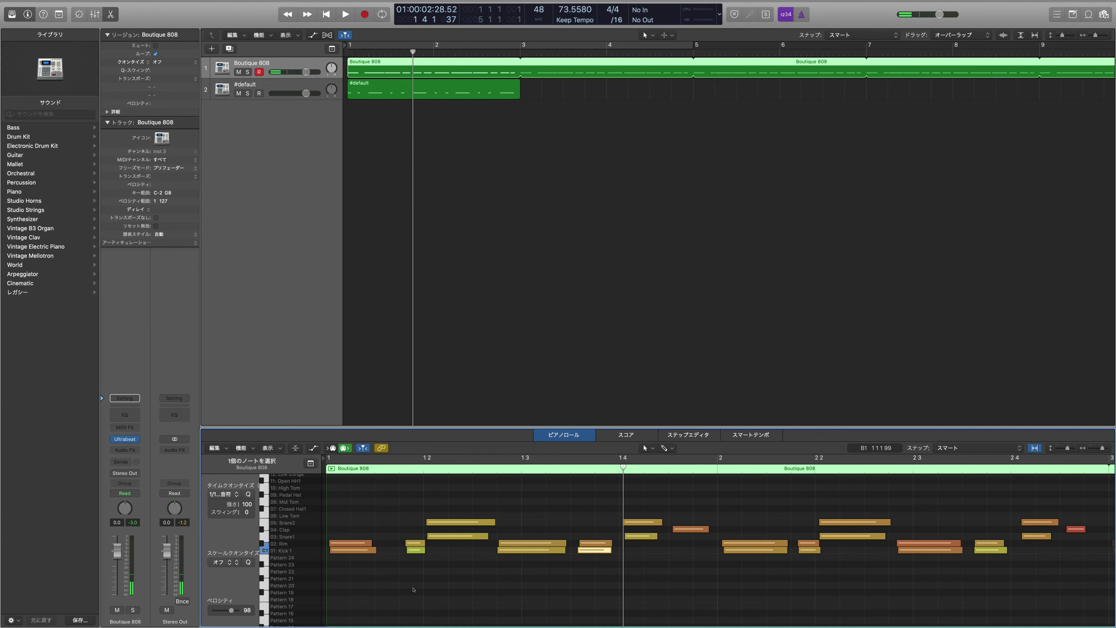
key("Return")
key("space")
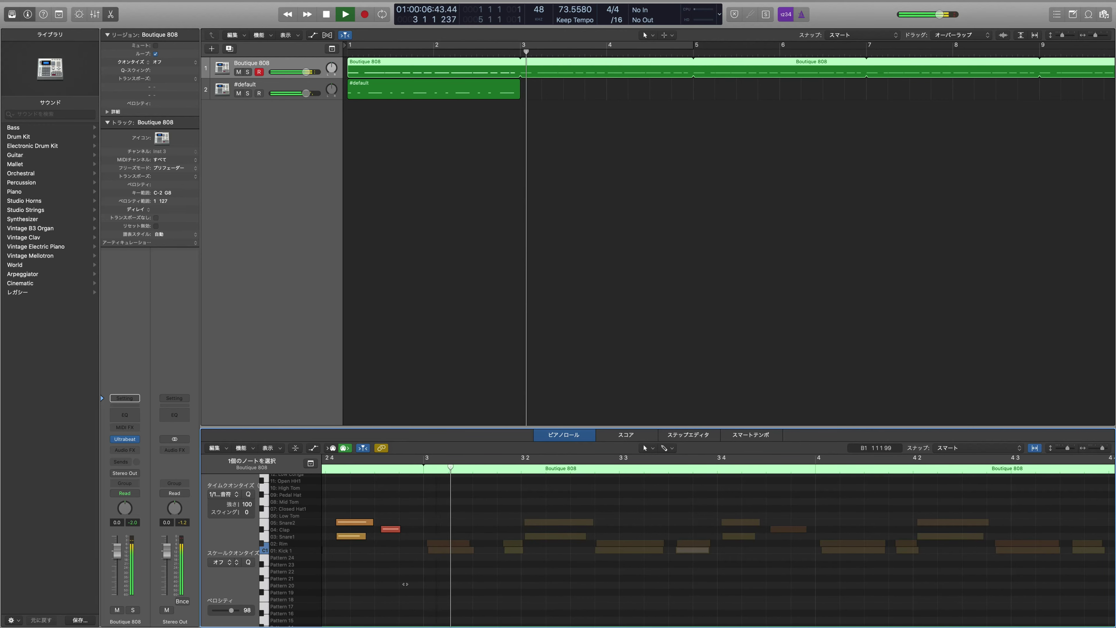
- Loop the #default region out to about bar 104 and play both drum parts from the project start
key("space")
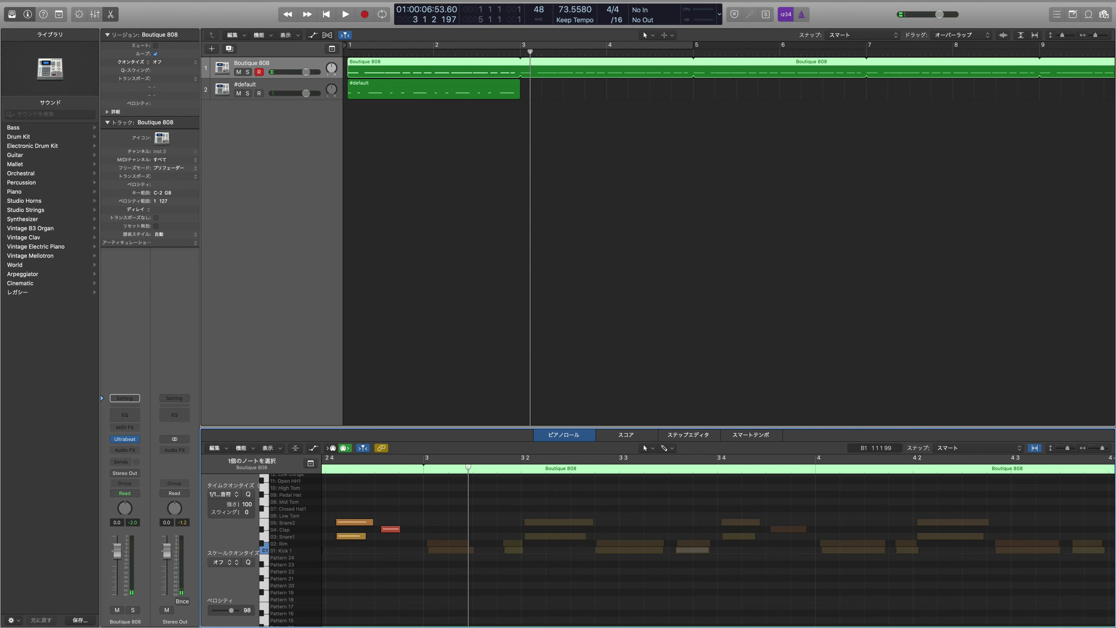
key("z")
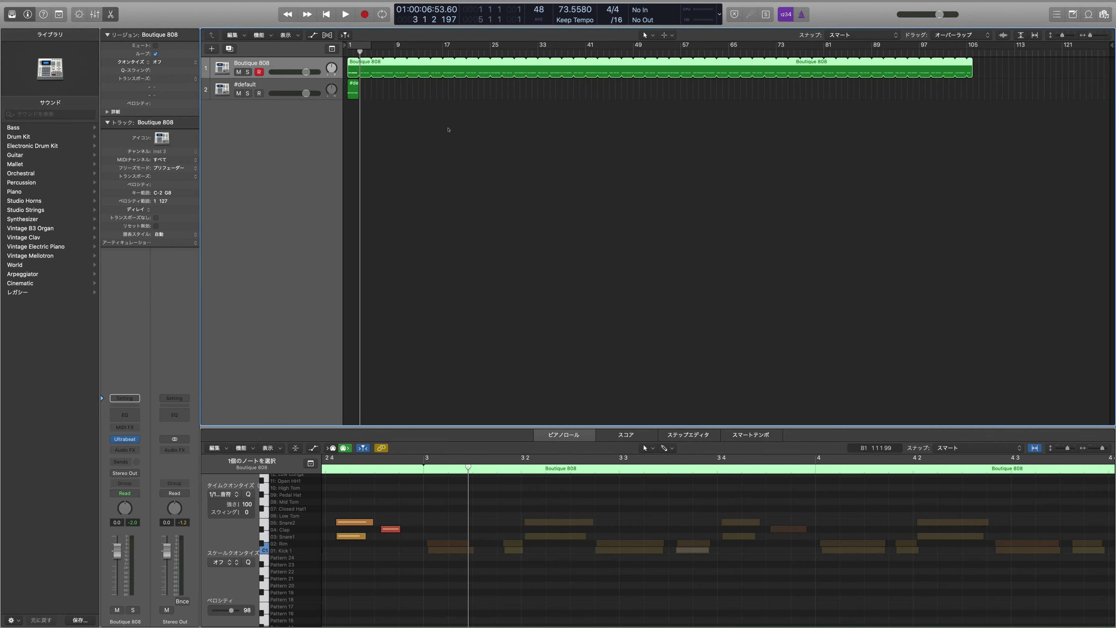
left_click_drag(443, 97, 966, 100)
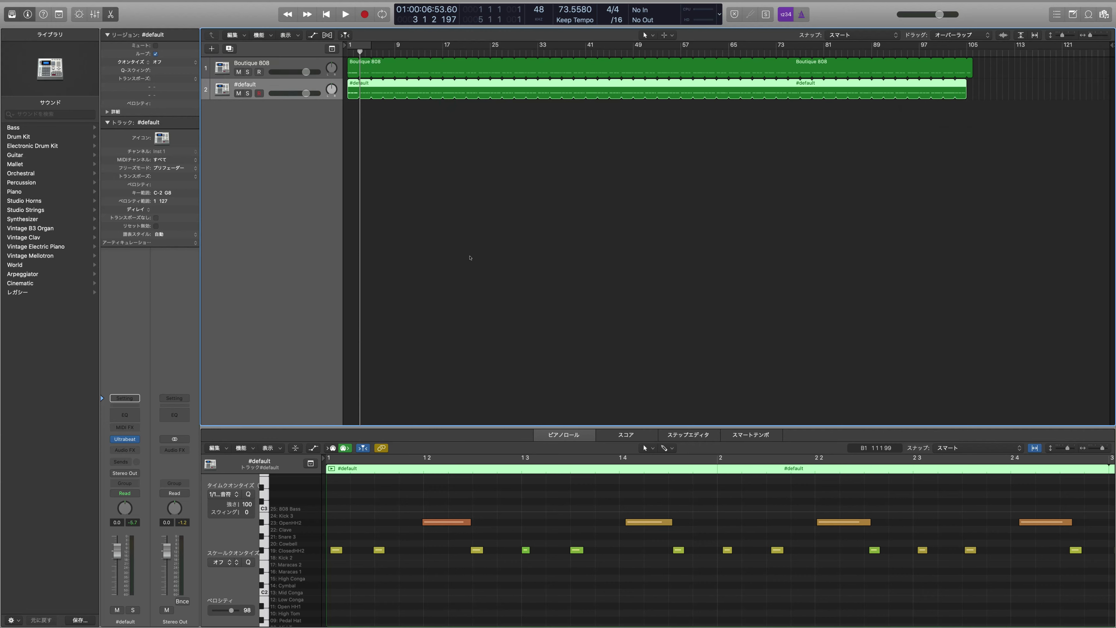
key("Return")
key("space")
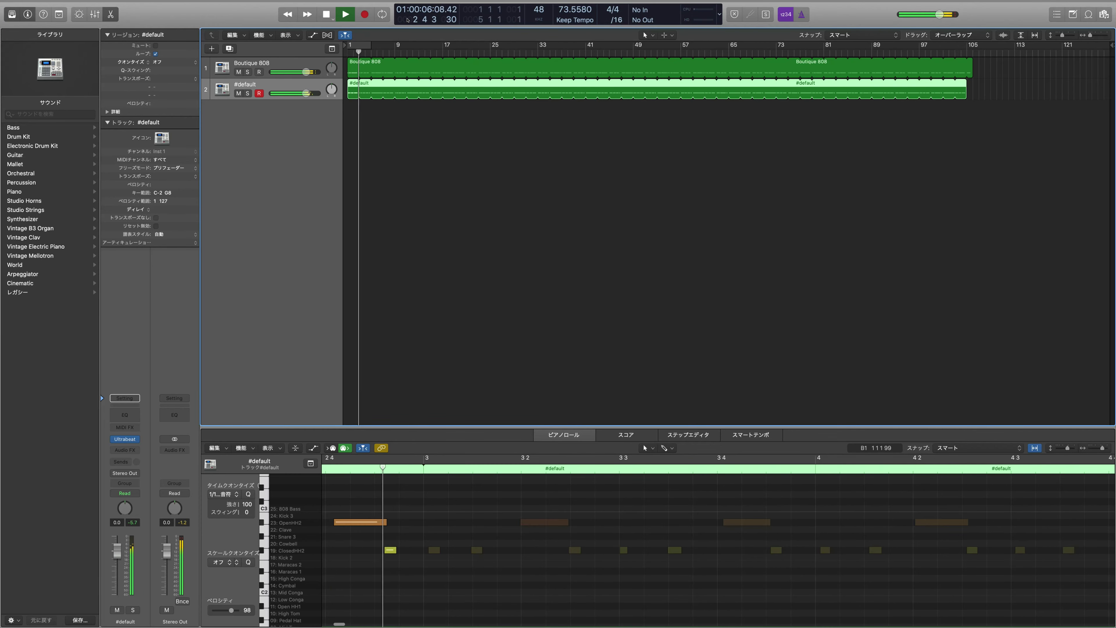
key("space")
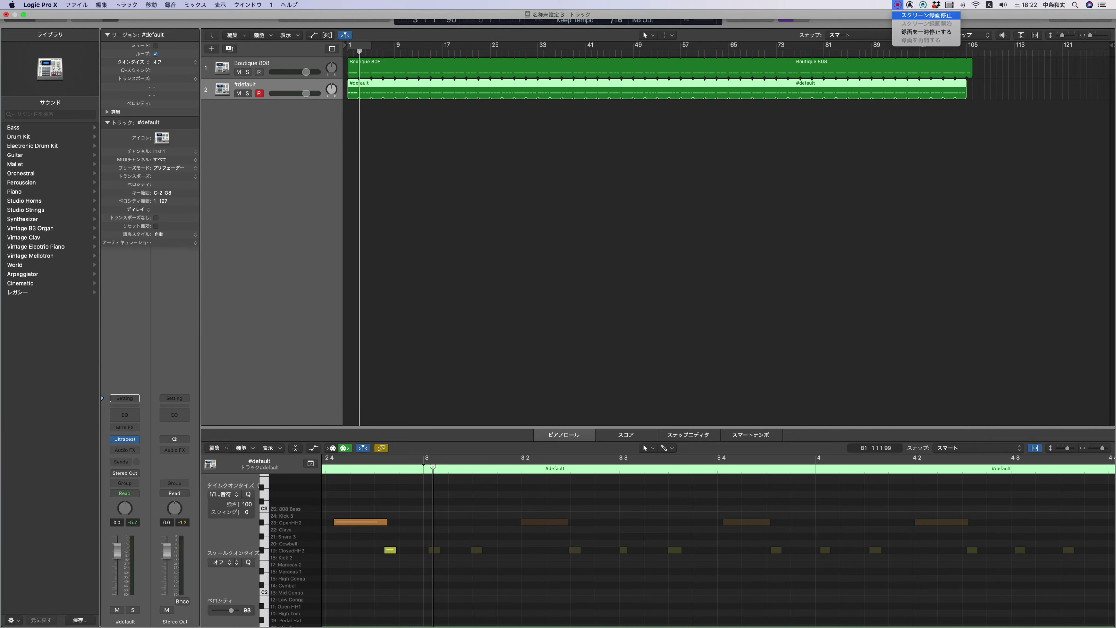
- Add a software instrument track, Inst 2, with Pianoteq 6 and play the drum loops from the start
key("alt+super+s")
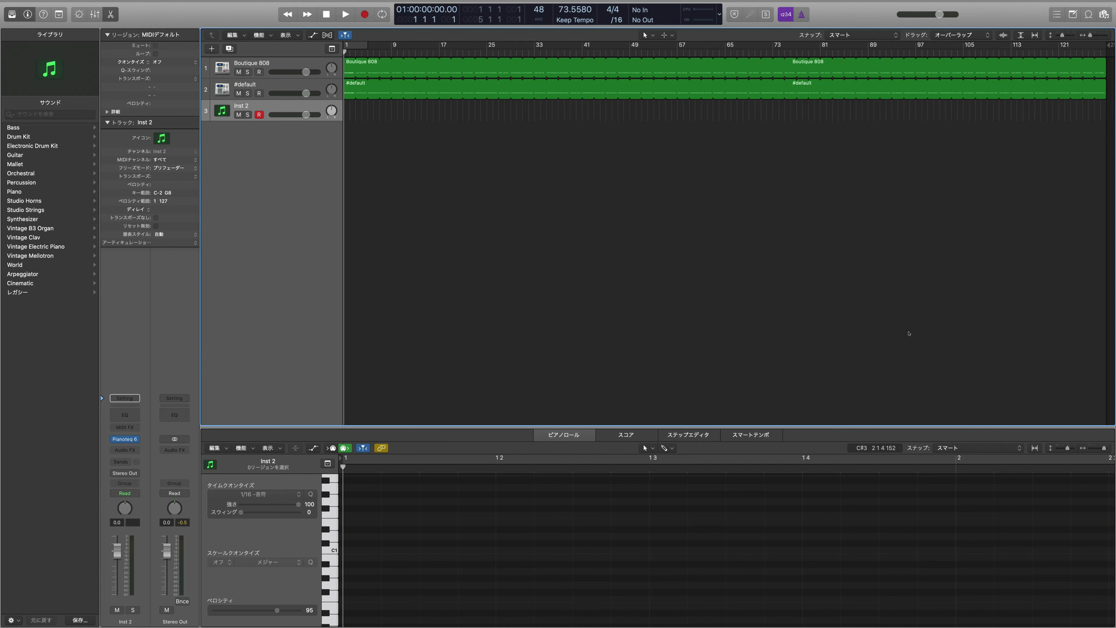
key("space")
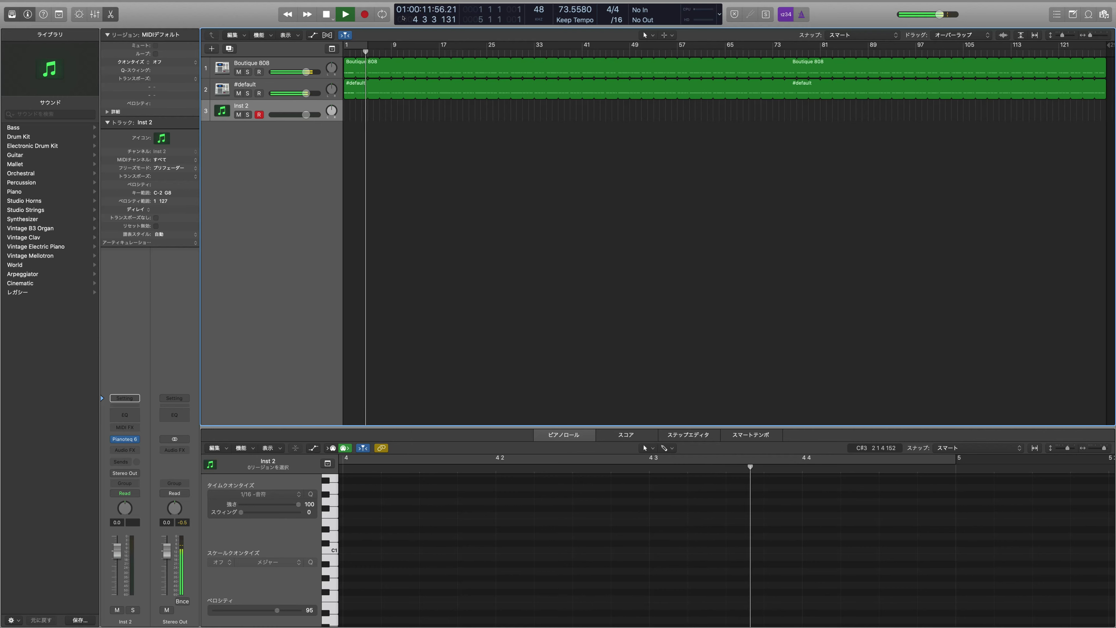
key("space")
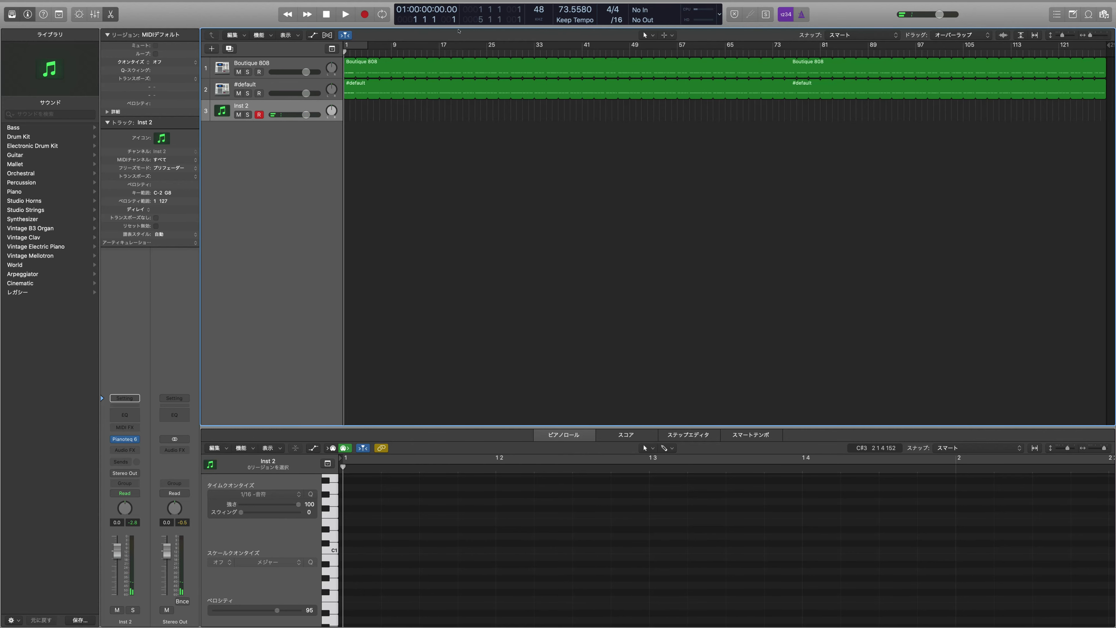
- Record a Pianoteq 6 take on Inst 2 over the drums from bar 1 to about bar 58
key("r")
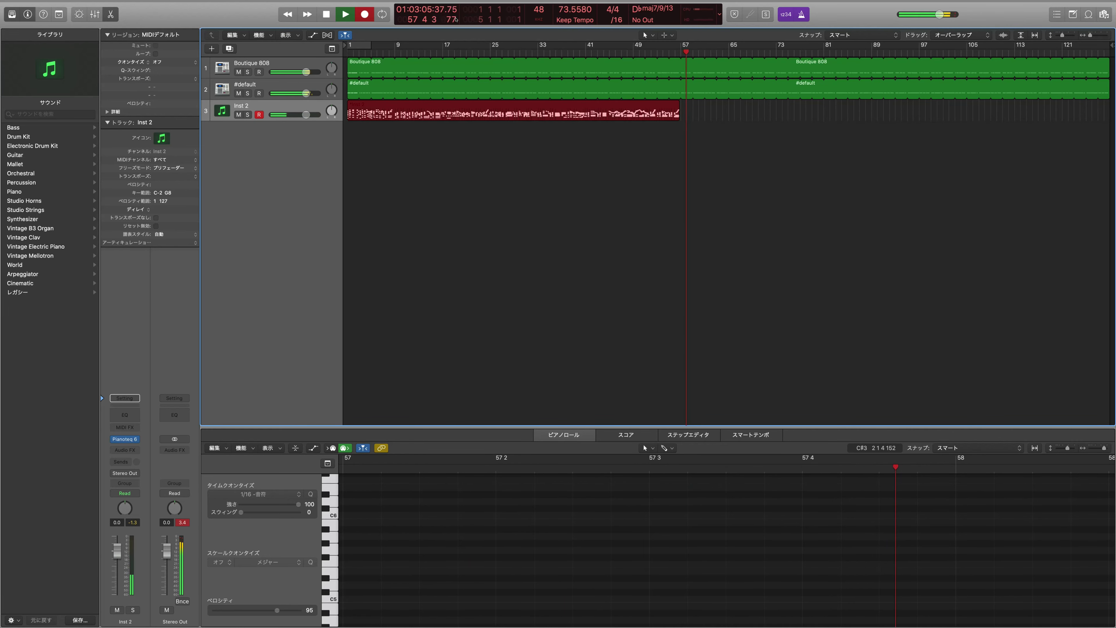
key("space")
scroll(907, 181, "right", 1)
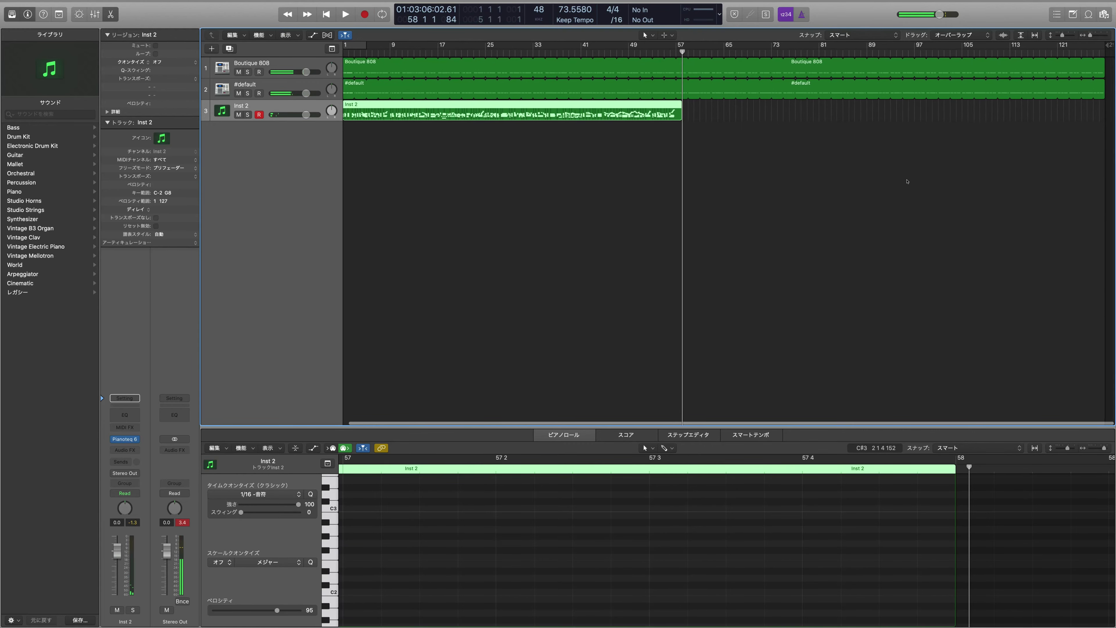
- Select the Boutique 808 and #default loops together and shorten both to the end of the Inst 2 take
key("End")
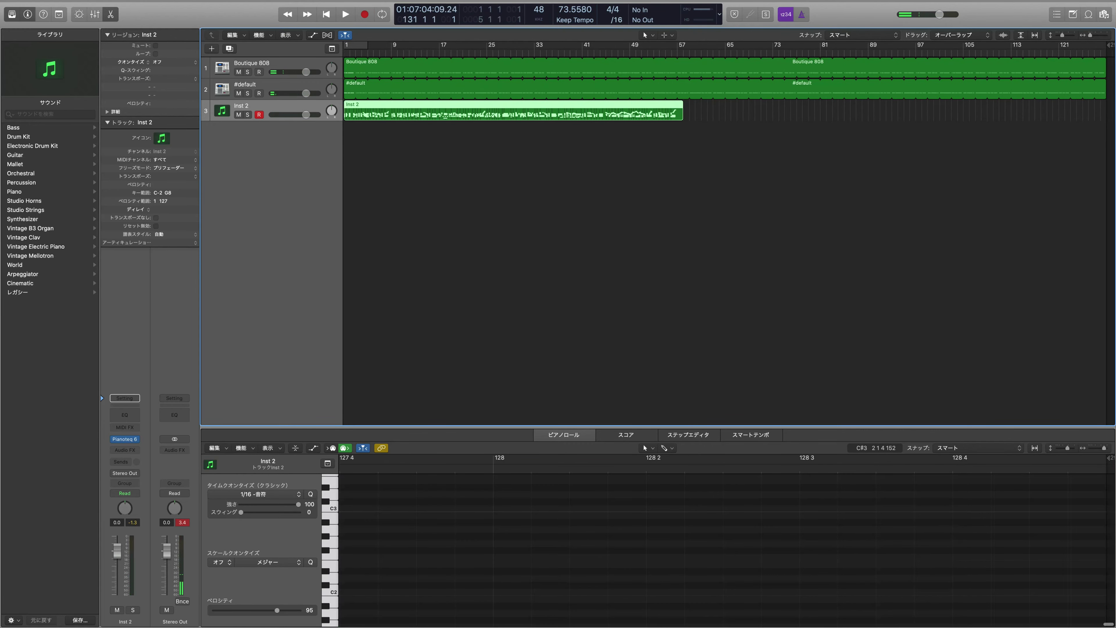
scroll(725, 228, "right", 3)
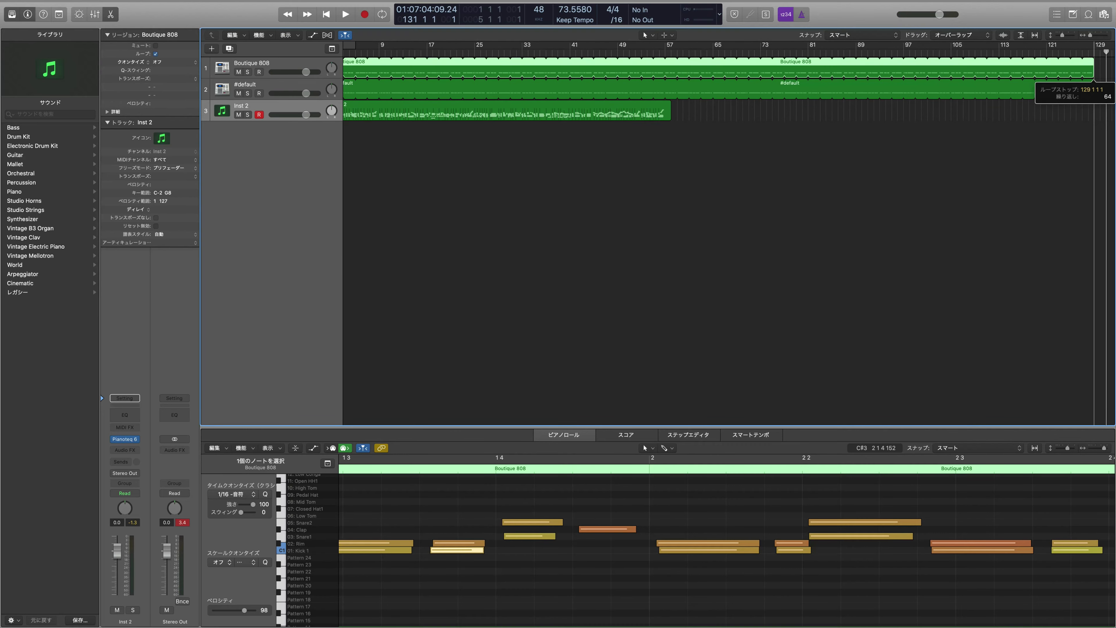
key("Up")
key("Up")
key("shift+Down")
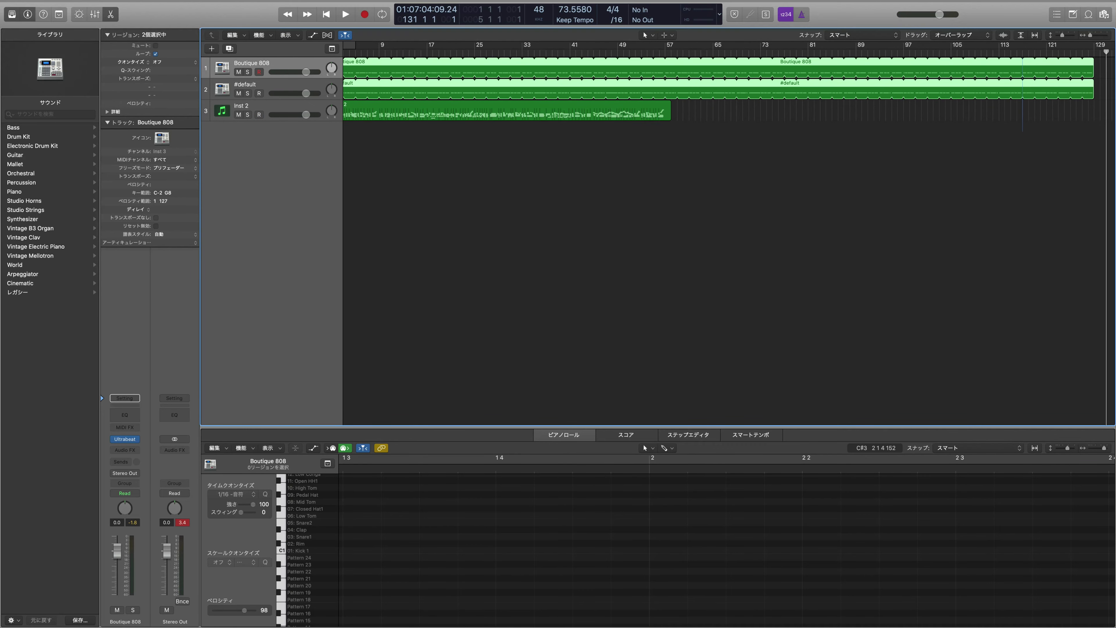
left_click_drag(1094, 66, 671, 66)
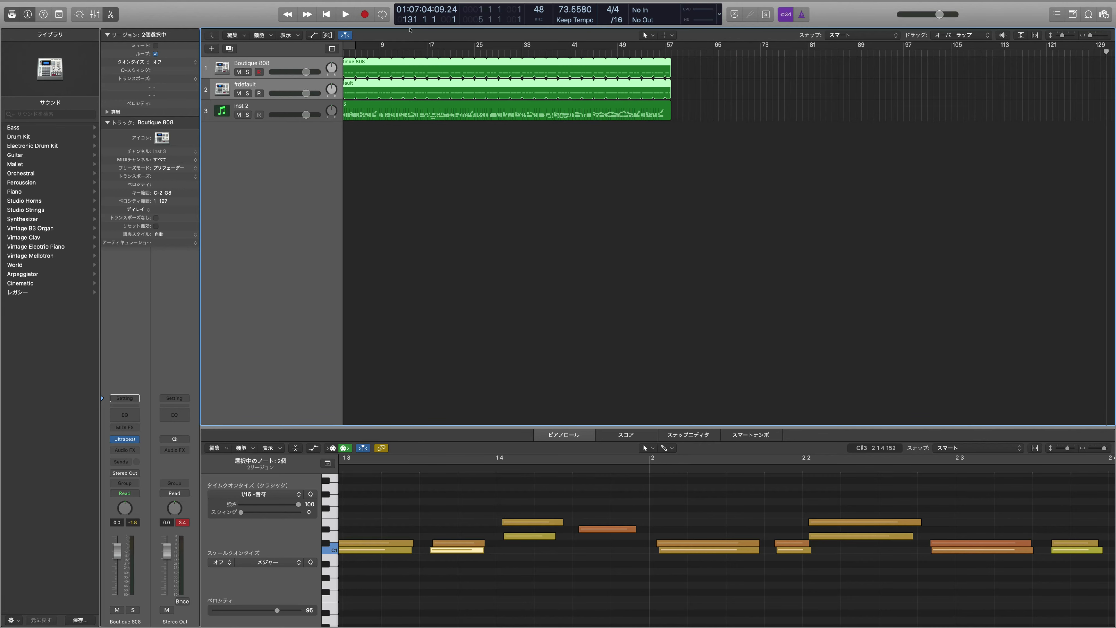
- Play all three tracks from the project start and inspect the opening bars up close
key("Return")
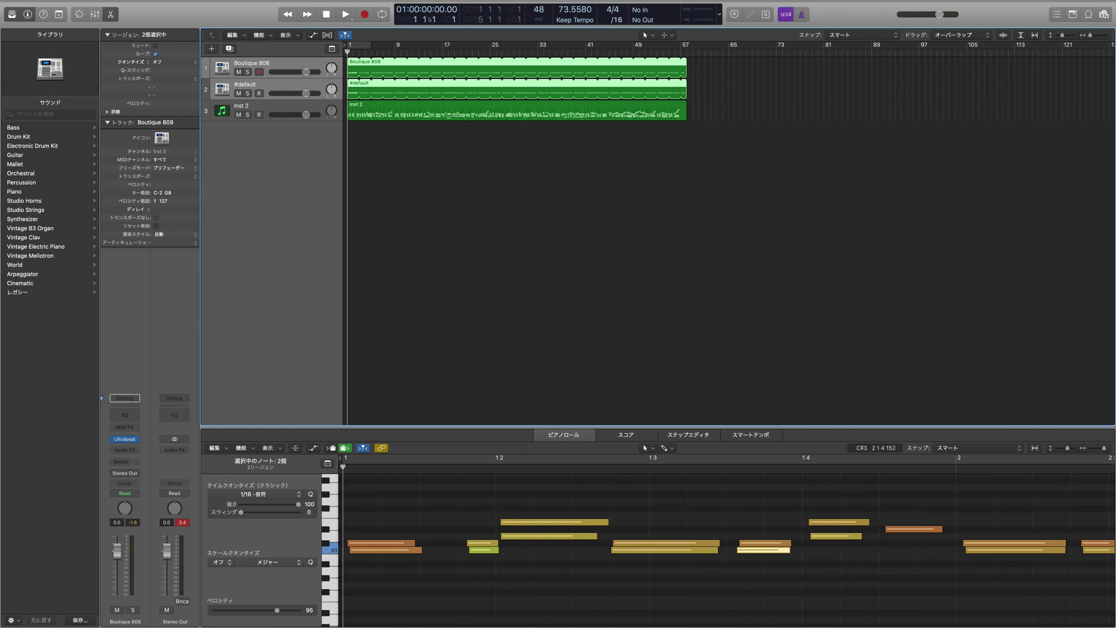
key("space")
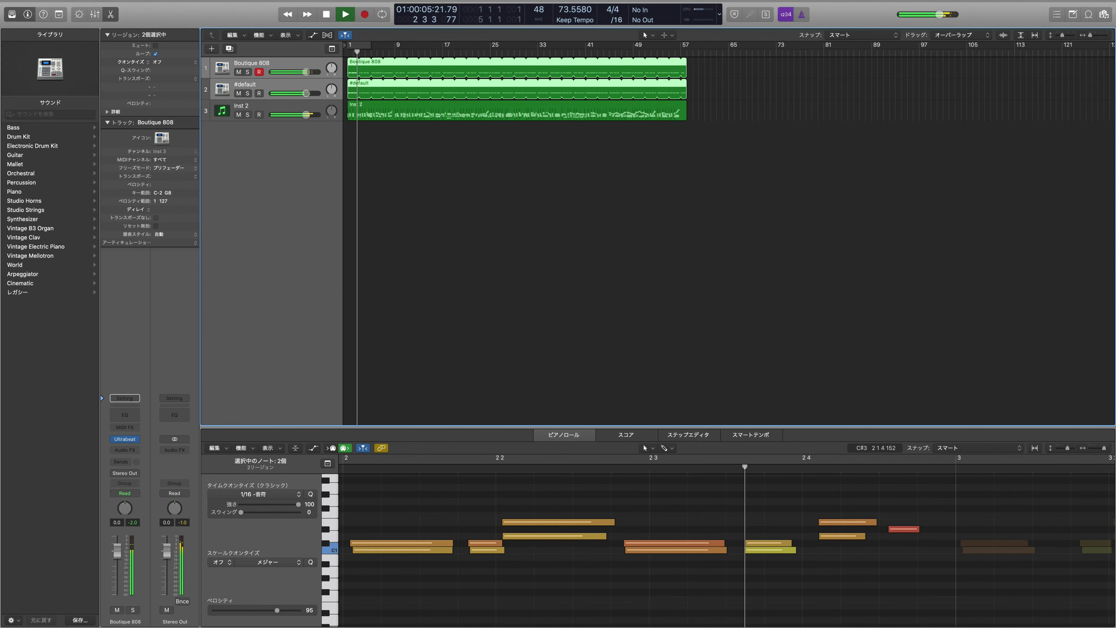
key("super+Right")
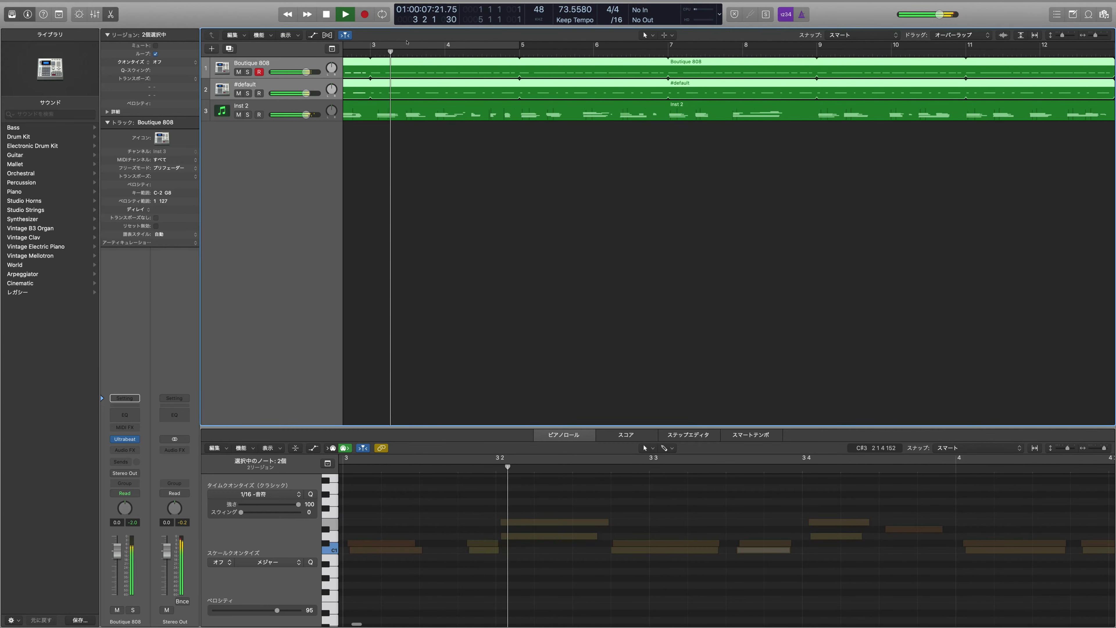
key("space")
key("Return")
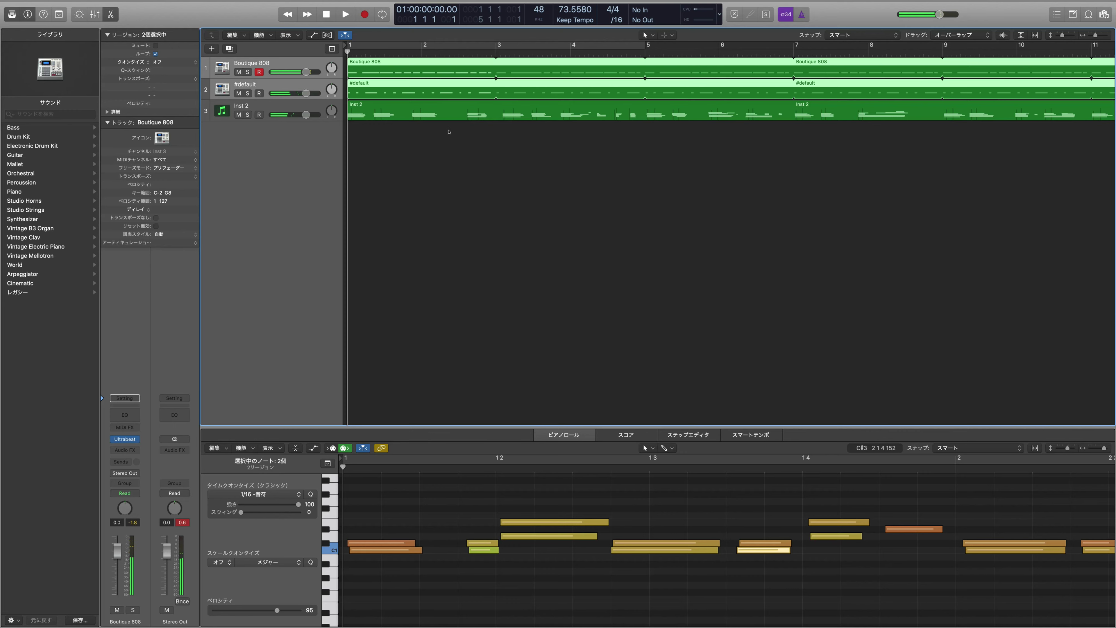
- Try shifting the Inst 2 notes slightly later against the drums and play the opening bars
left_click_drag(435, 116, 419, 141)
key("space")
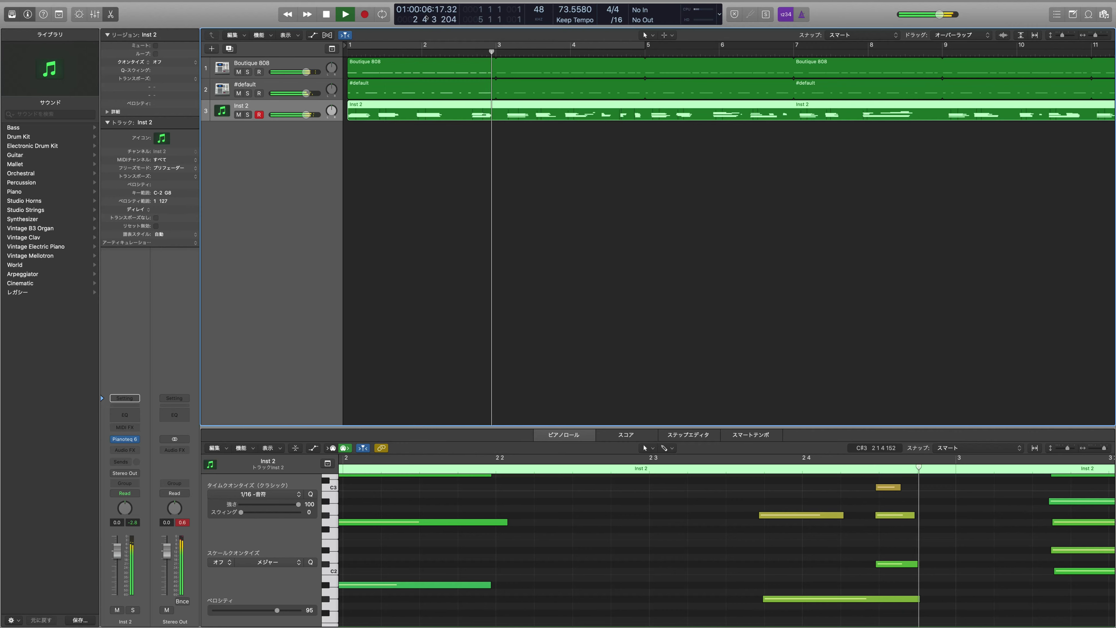
key("space")
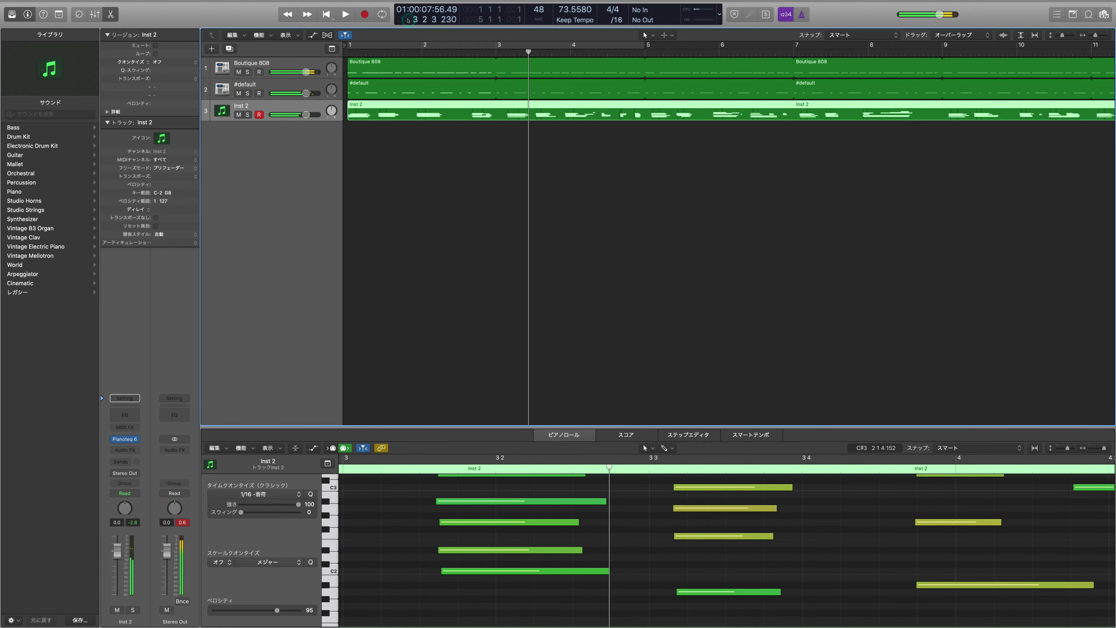
key("Return")
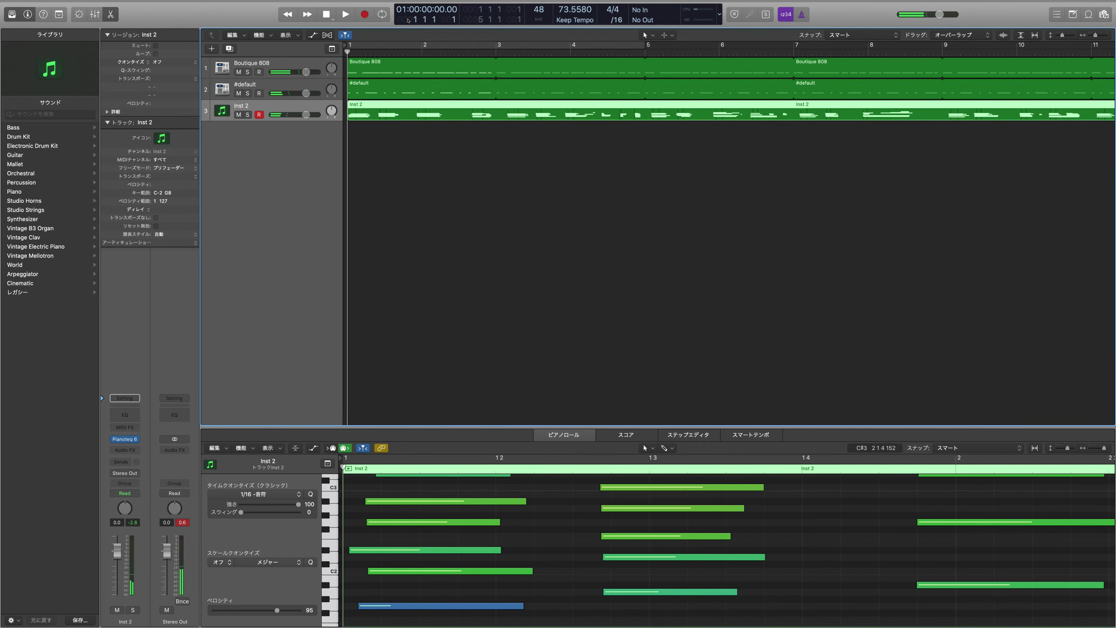
key("Up")
key("Up")
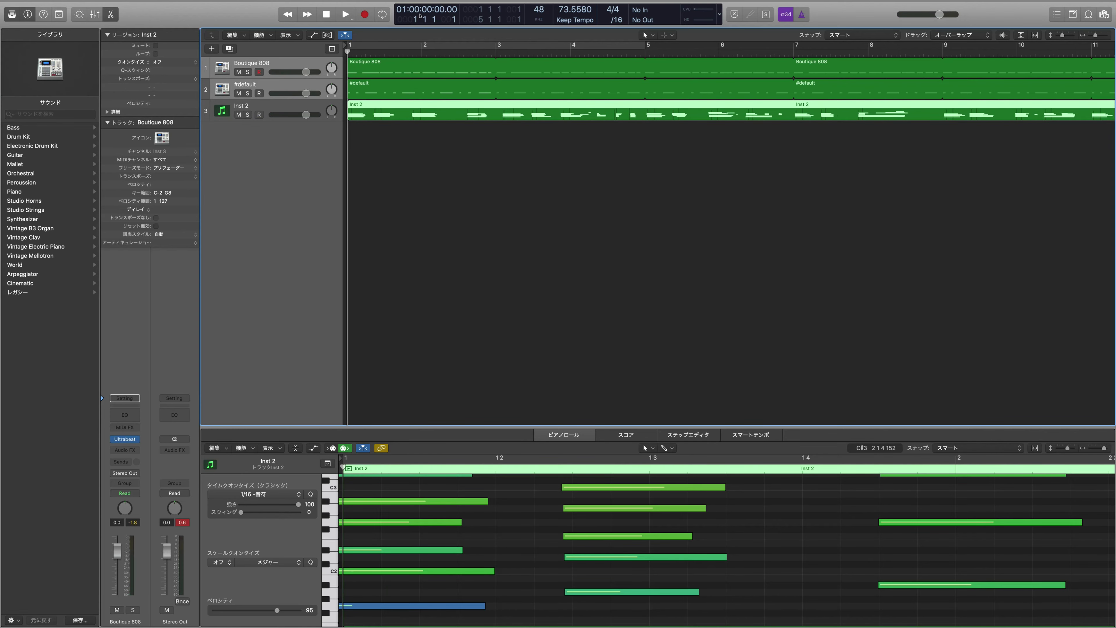
- Play the Inst 2 take with the drums again and inspect their alignment at the very start of bar 1
key("space")
key("space")
key("Return")
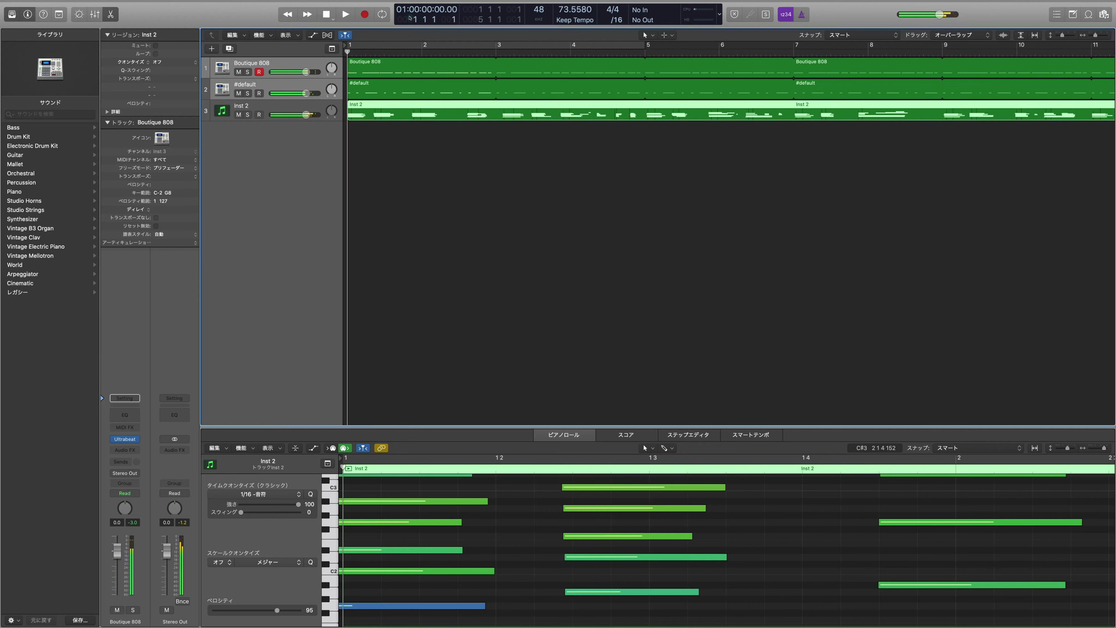
key("space")
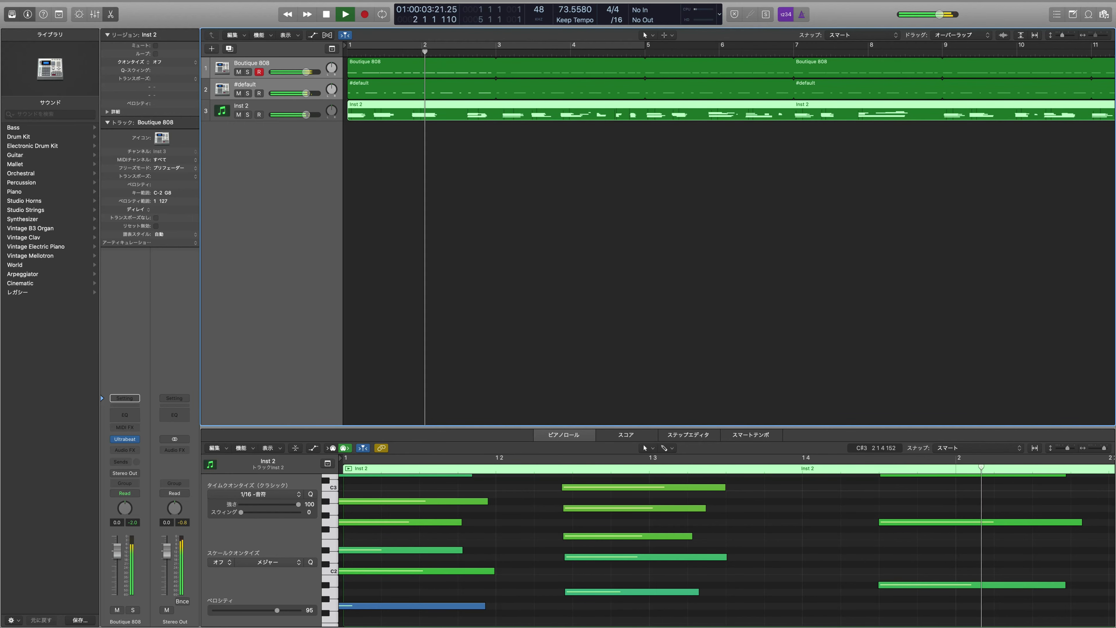
key("super+Right")
key("super+Right")
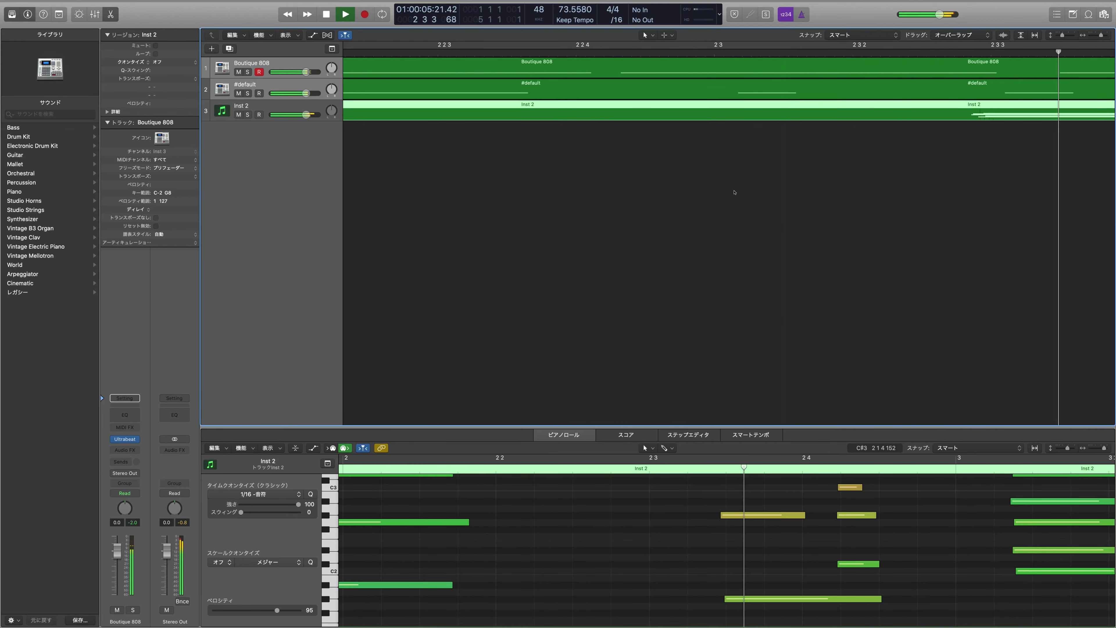
key("super+Right")
key("super+Right")
key("super+Right")
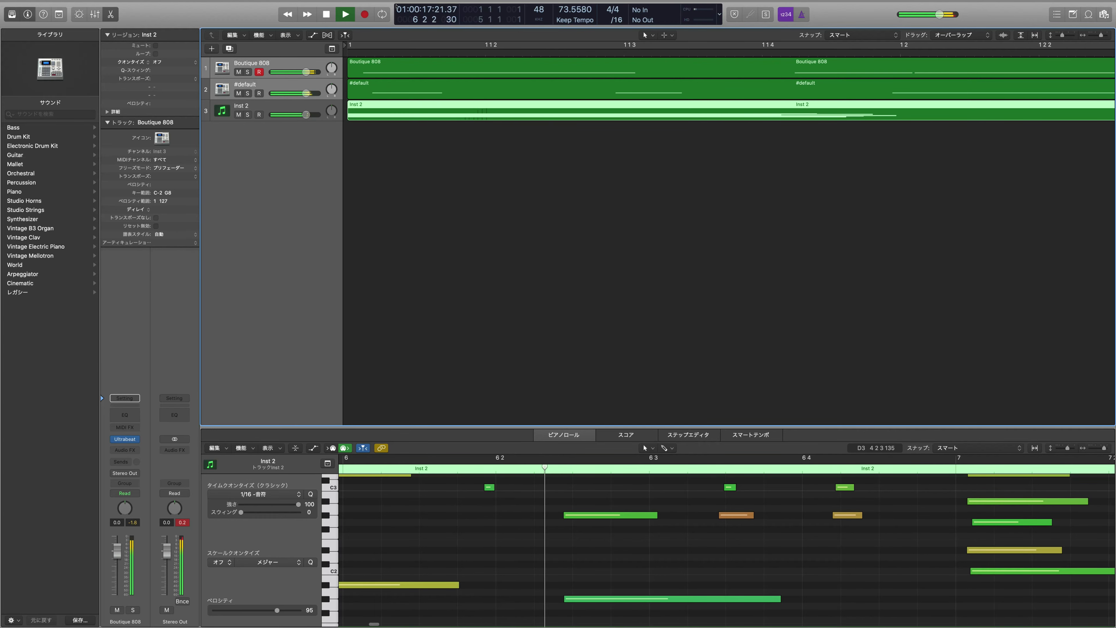
key("space")
- Try moving the Boutique 808 region down onto the #default track and undo the move
left_click_drag(448, 68, 449, 91)
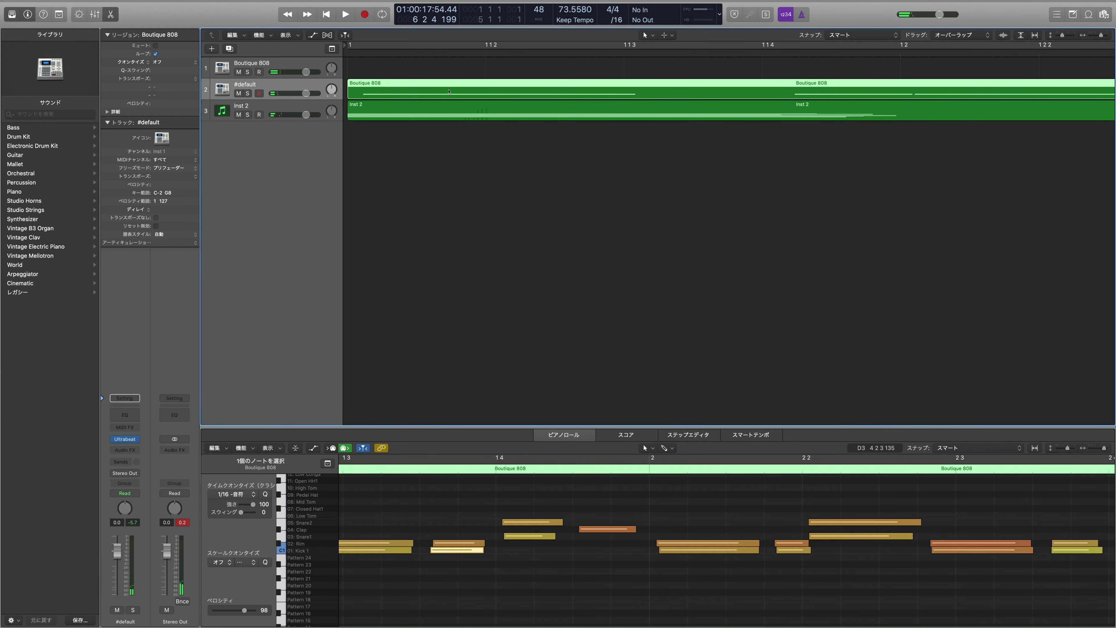
key("super+z")
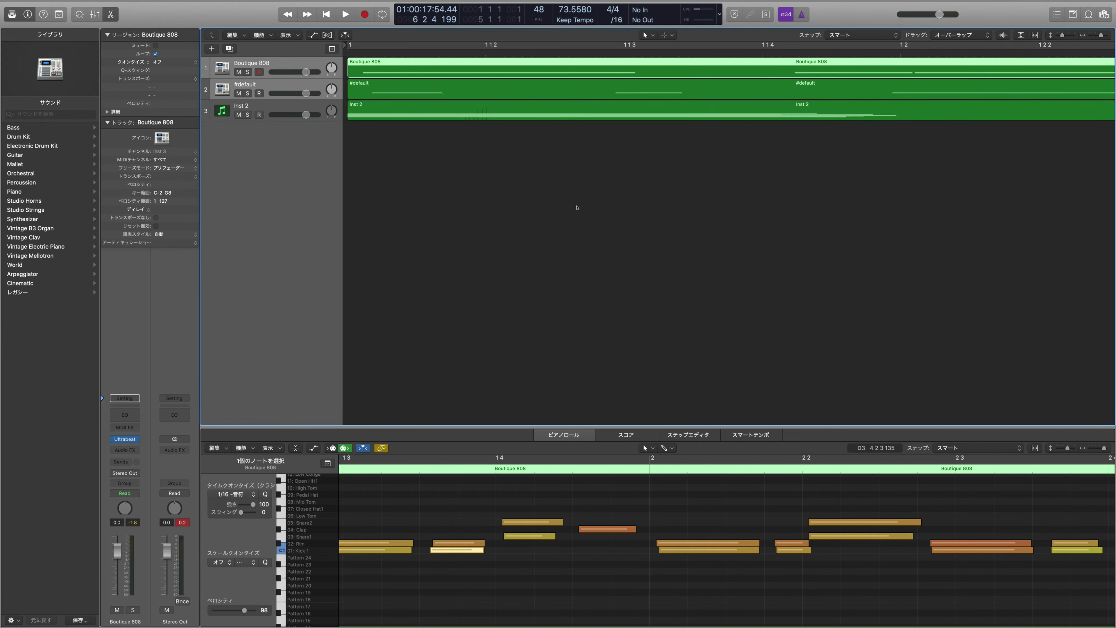
- Move the Boutique 808 and #default regions and the Inst 2 notes slightly later, and play from the project start
left_click(492, 110, "shift")
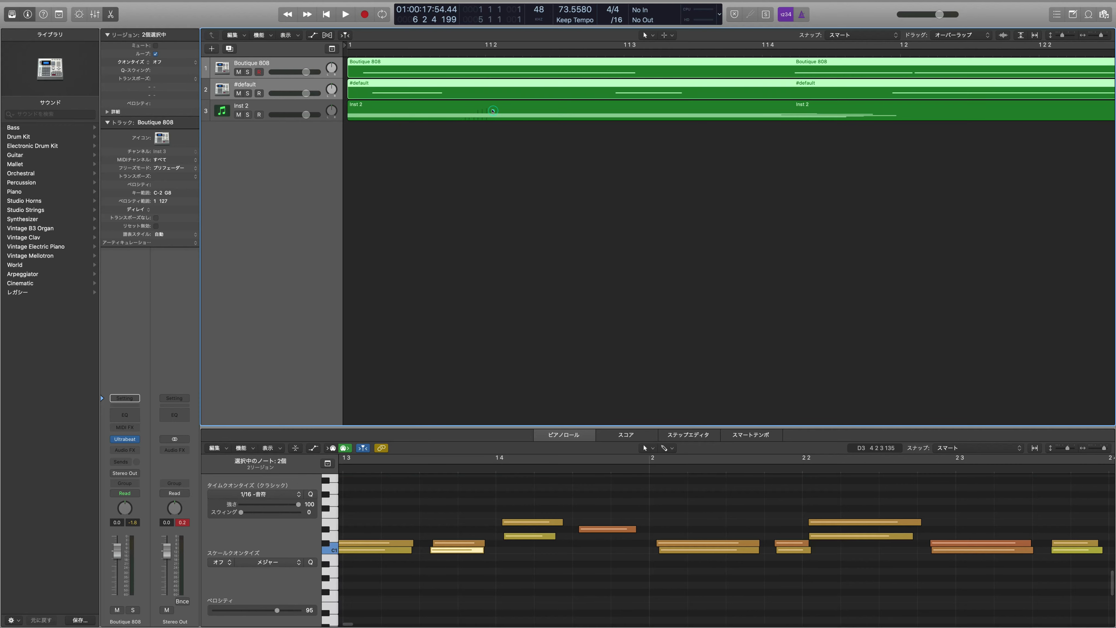
left_click_drag(464, 73, 482, 72)
left_click_drag(462, 116, 420, 144)
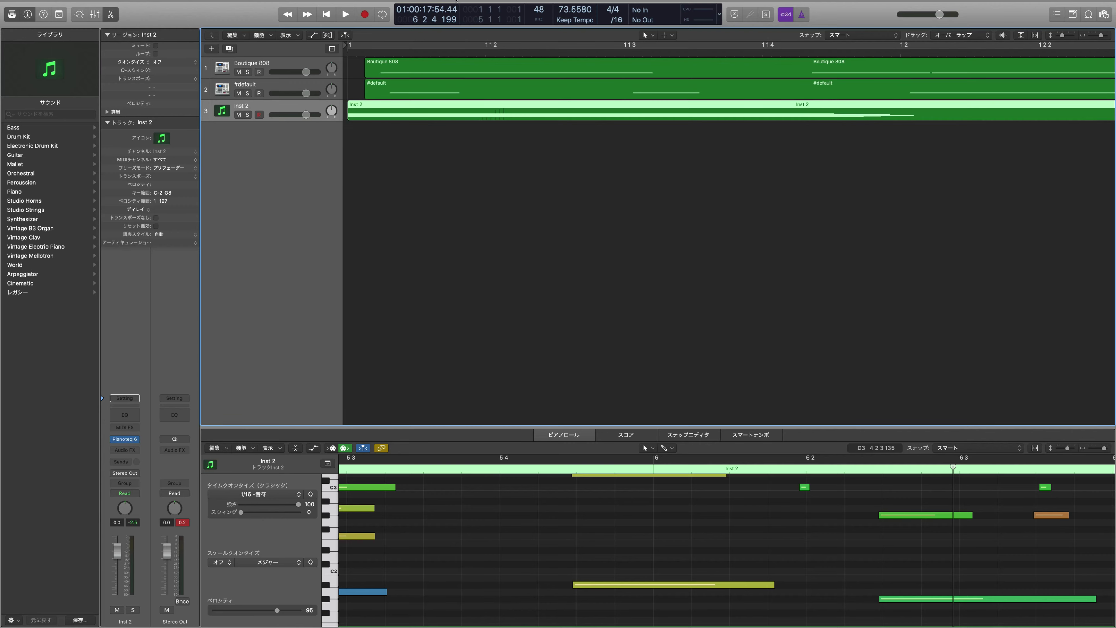
left_click_drag(428, 20, 414, 19)
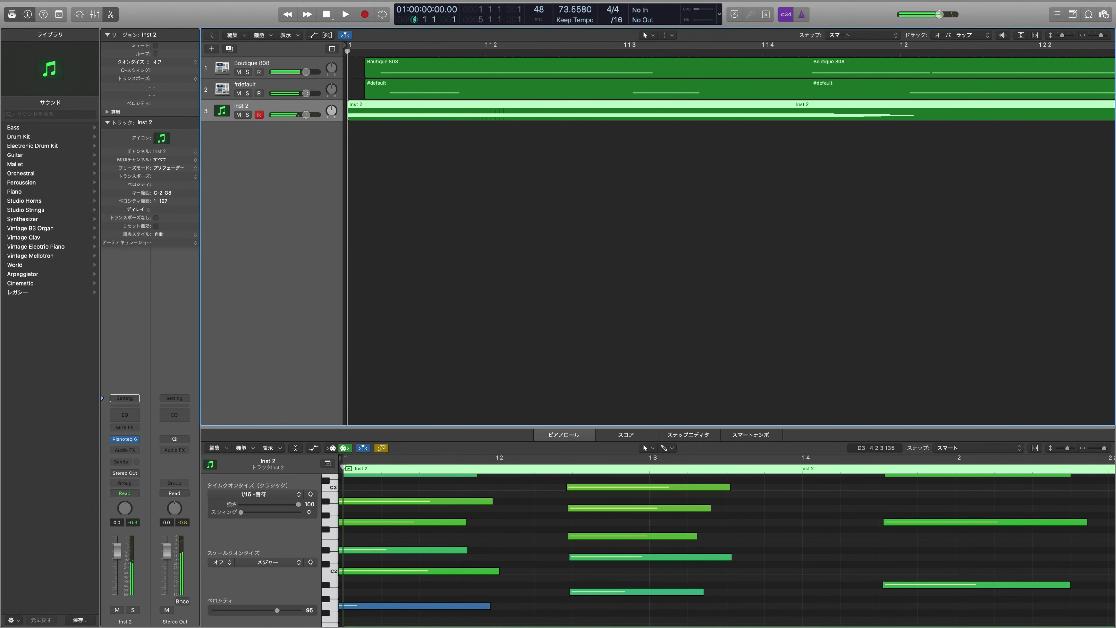
key("space")
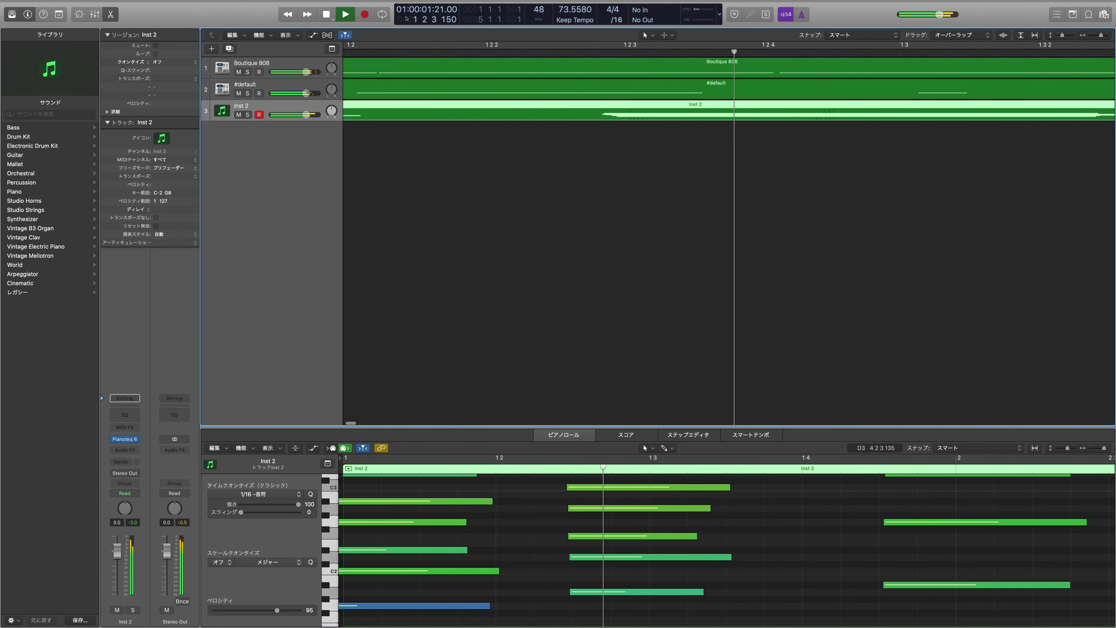
key("space")
scroll(625, 142, "left", 5)
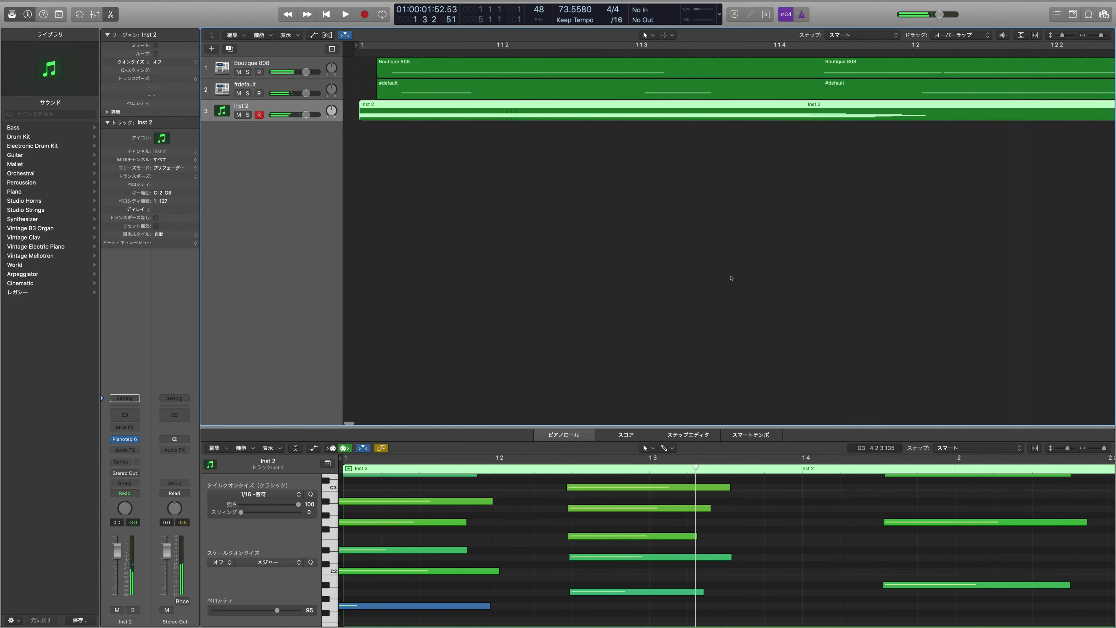
- Move the Boutique 808 and #default regions together later, to just before beat 2 of bar 1
left_click(567, 73)
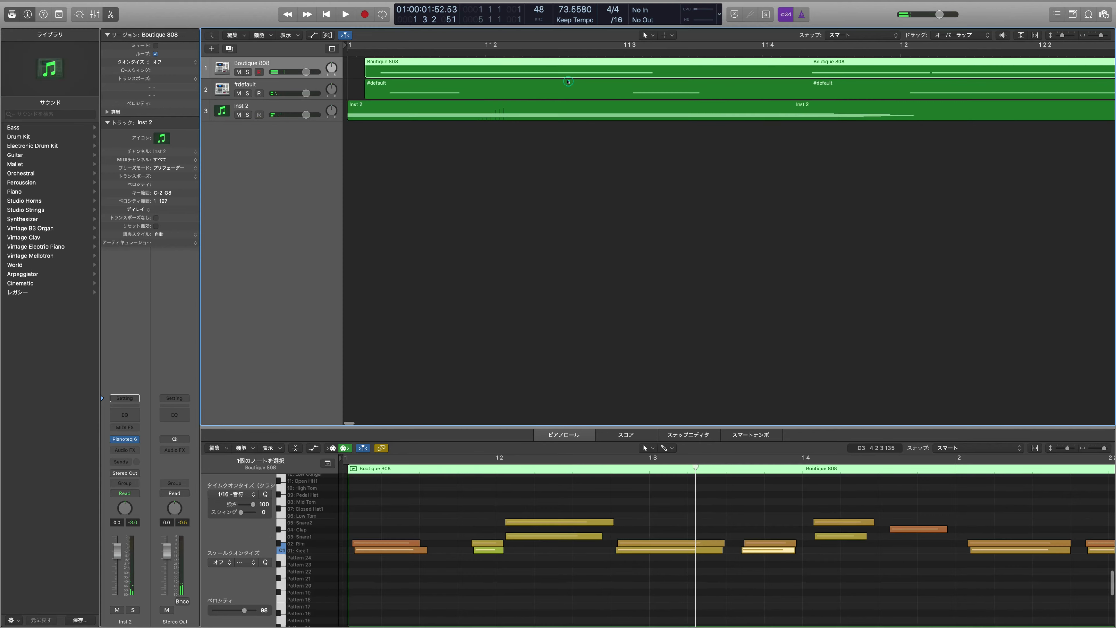
left_click(530, 89, "shift")
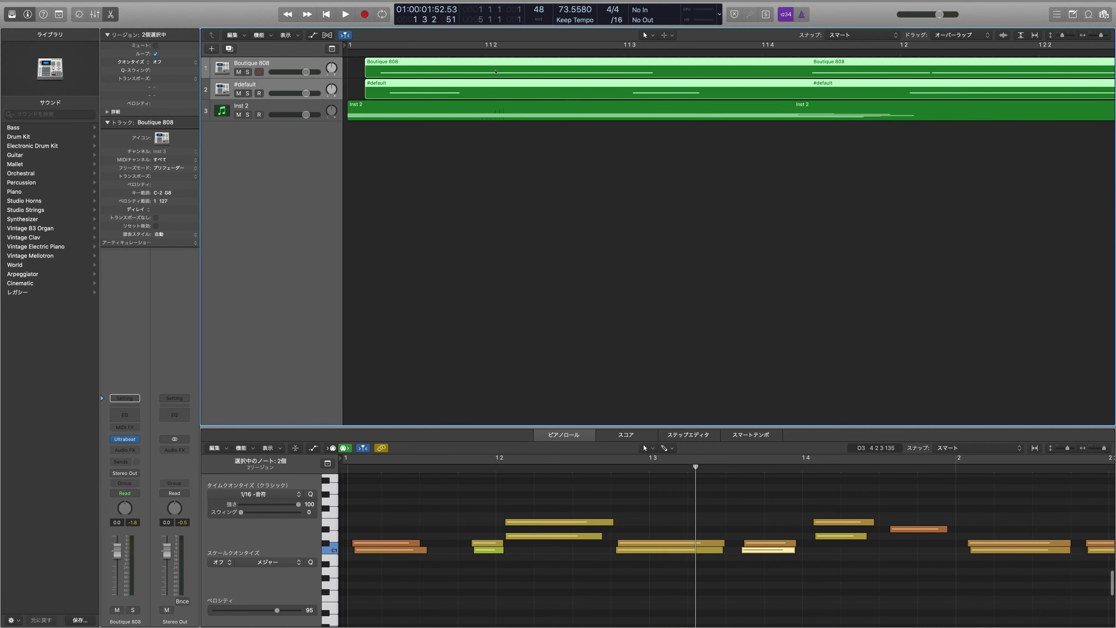
left_click_drag(494, 76, 544, 123)
left_click_drag(577, 76, 703, 76)
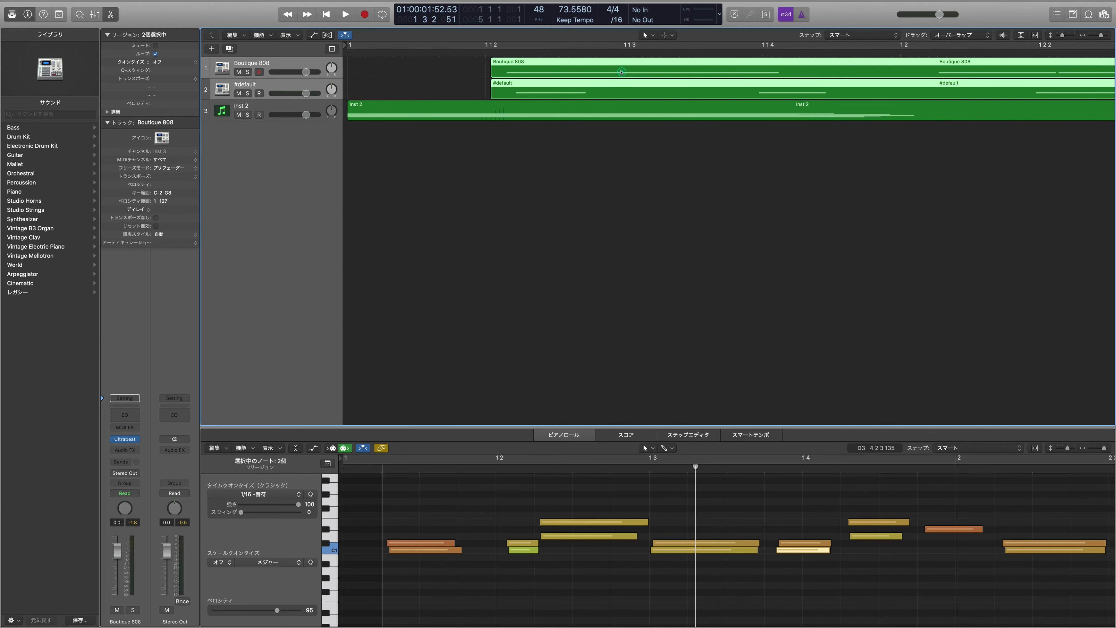
left_click_drag(621, 72, 615, 72)
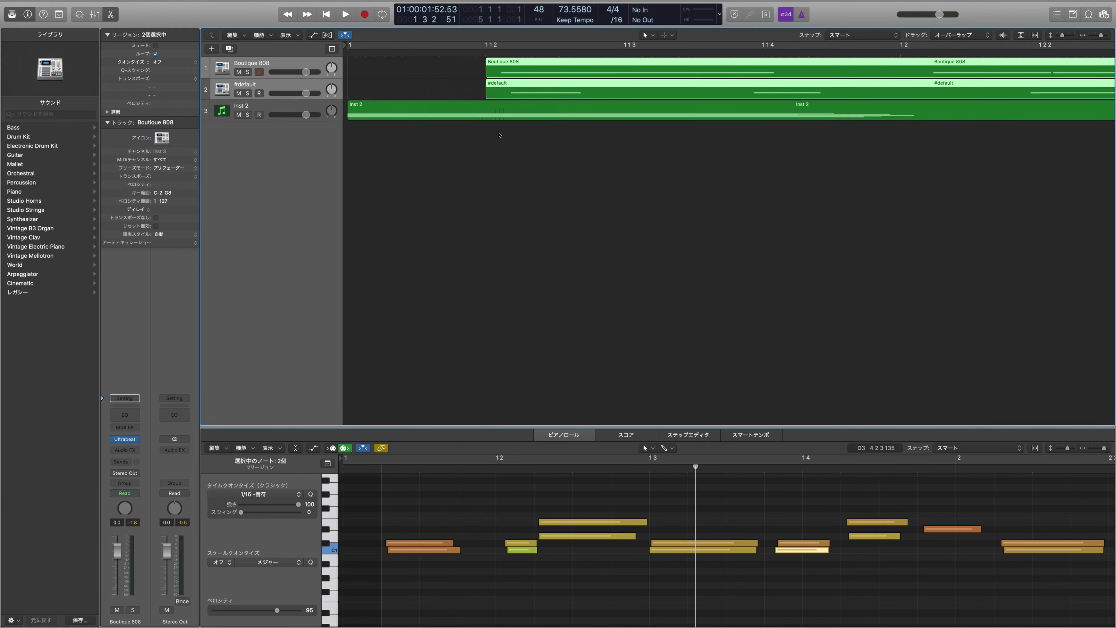
- Move the Inst 2 region slightly later and play the project from the start into bar 12
left_click_drag(475, 116, 453, 152)
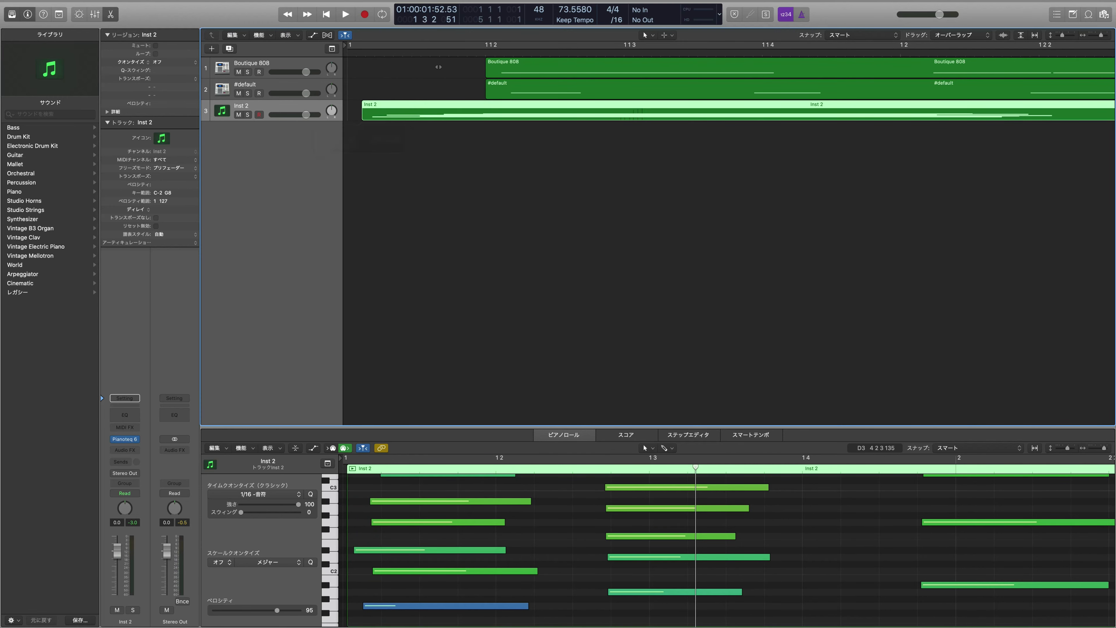
key("Return")
key("space")
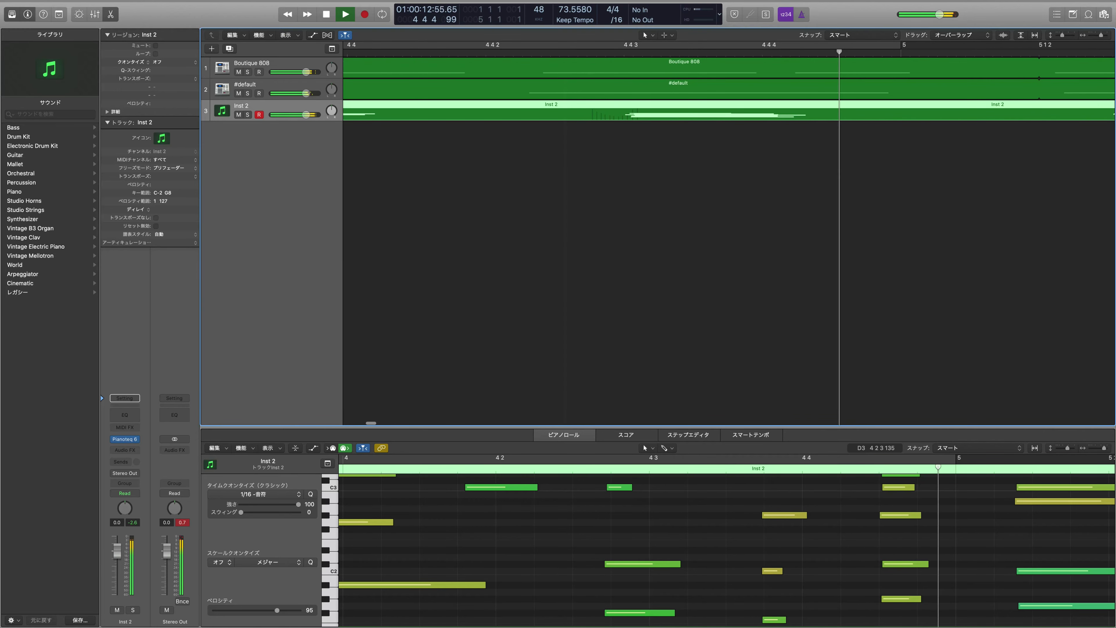
key("super+Left")
key("super+Left")
key("super+Left")
key("super+Left")
key("super+Left")
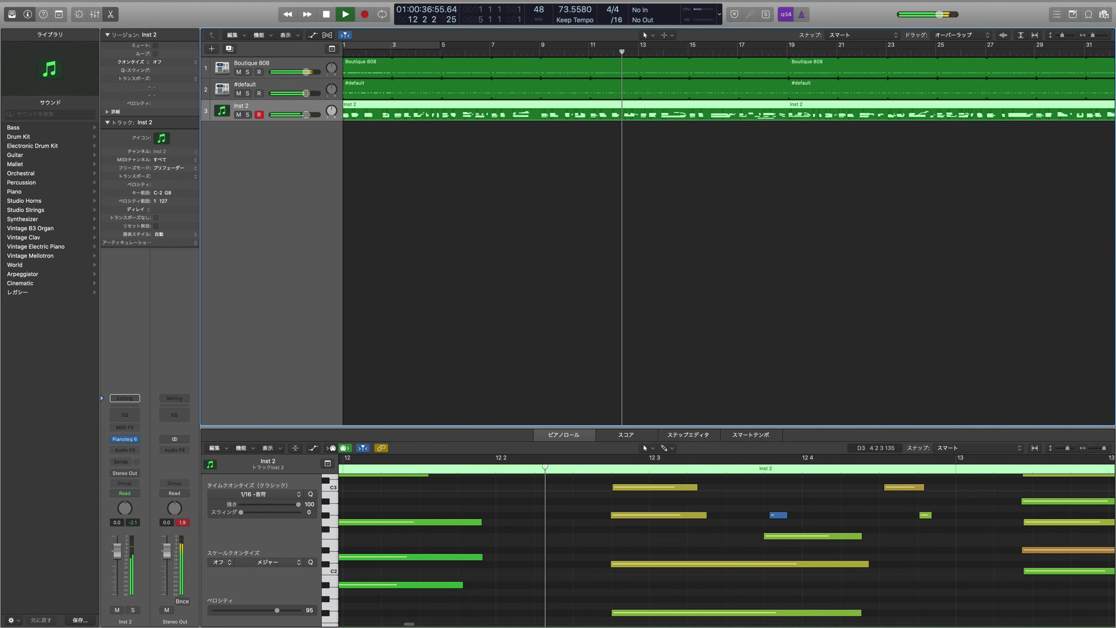
key("space")
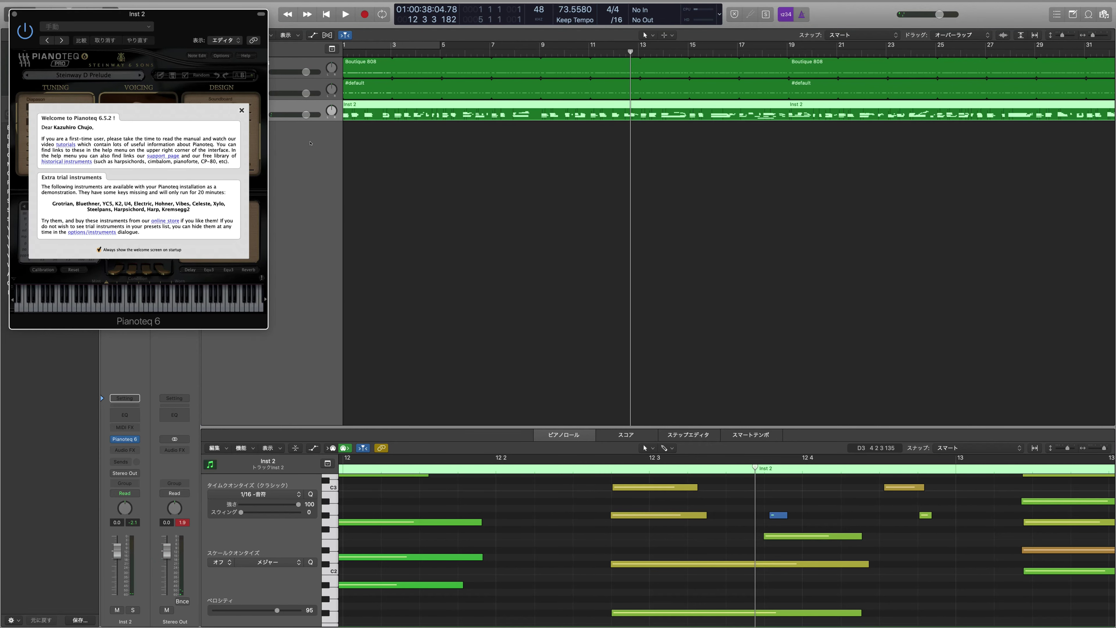
- Load the Steinway D Studio Recording BA jazz preset from the Grand Steinway D list in Pianoteq 6 and close the plug-in
key("Escape")
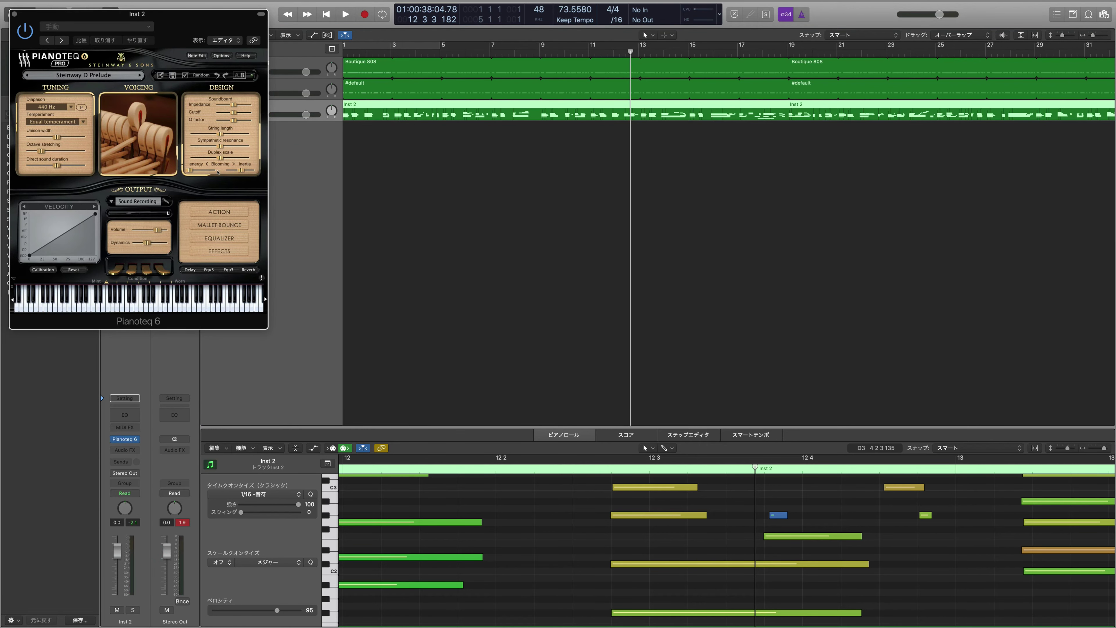
left_click(83, 74)
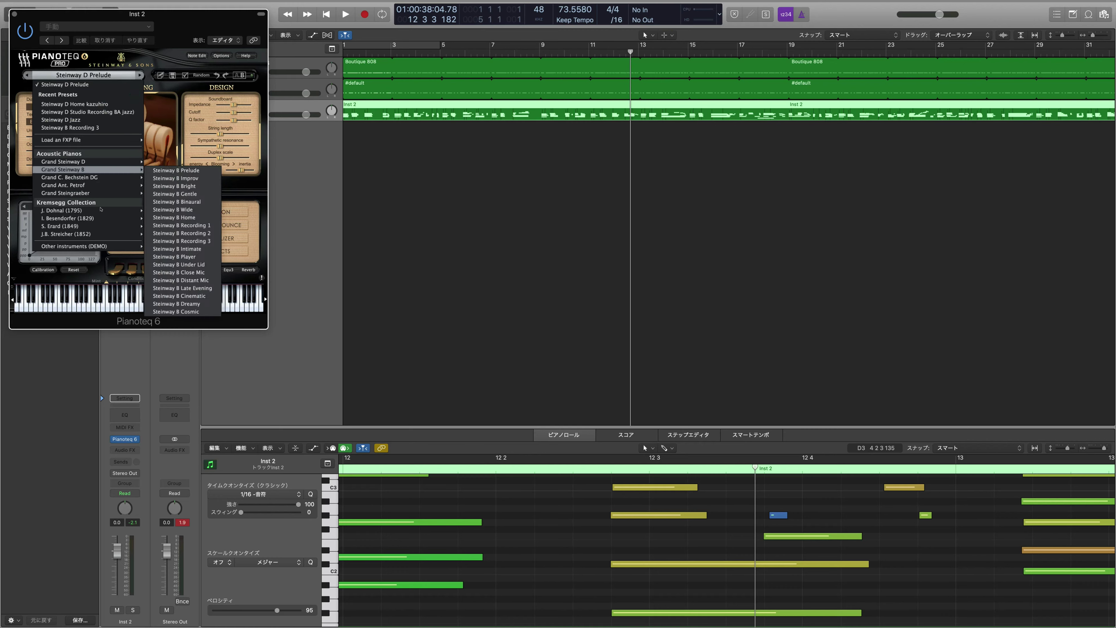
key("Down")
key("Down")
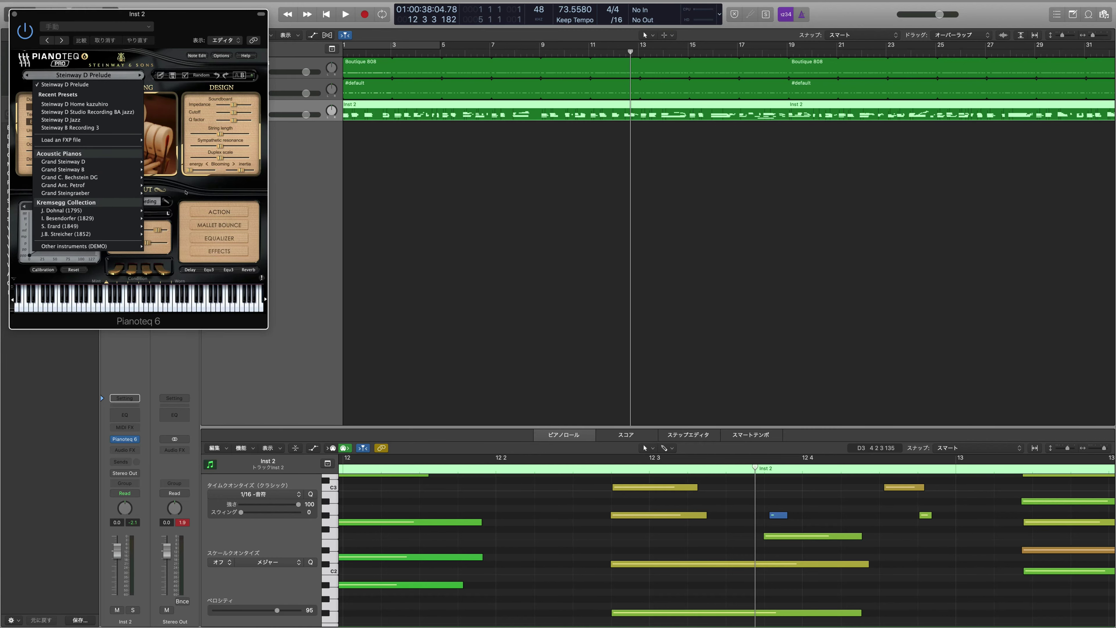
key("Up")
key("Up")
key("Up")
key("Up")
key("Up")
key("Up")
key("Up")
key("Right")
key("Up")
key("Up")
key("Up")
key("Up")
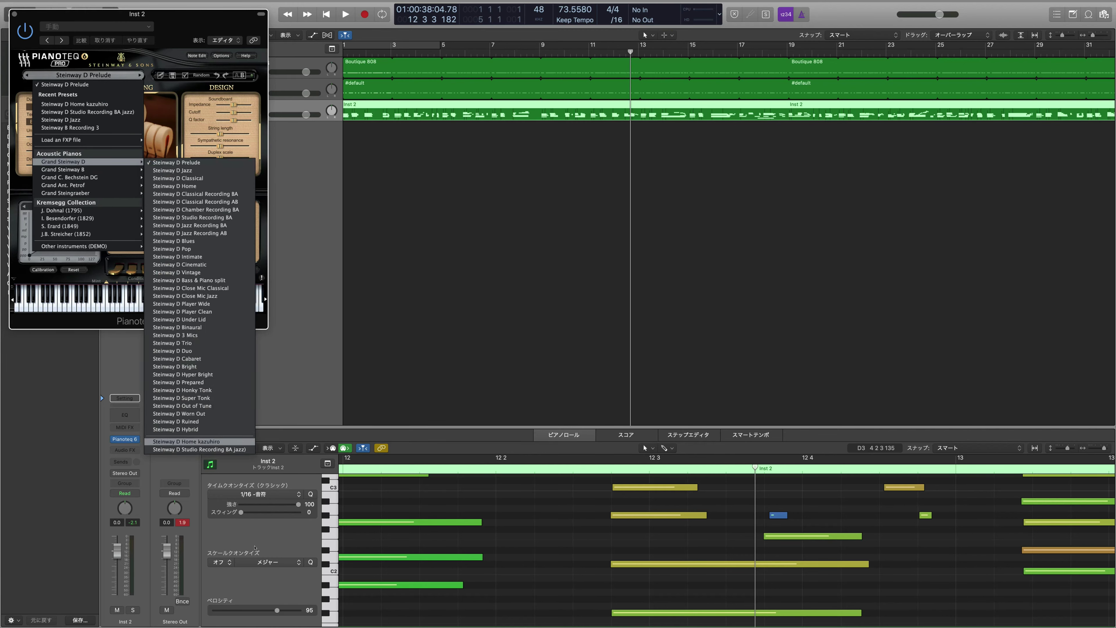
key("Down")
key("Down")
key("Down")
key("Return")
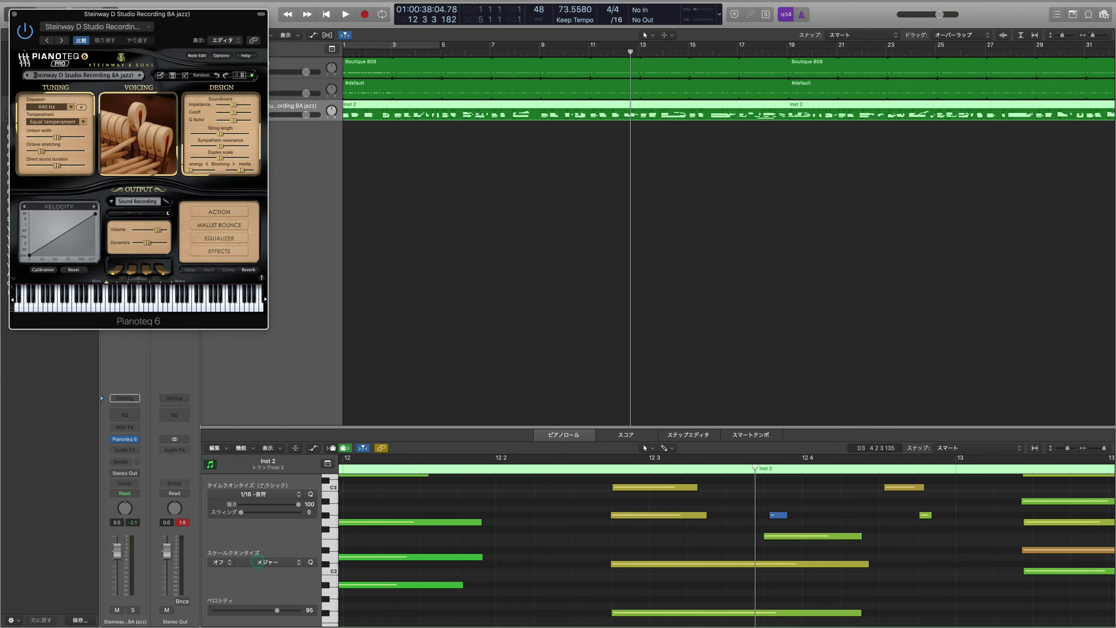
left_click(14, 14)
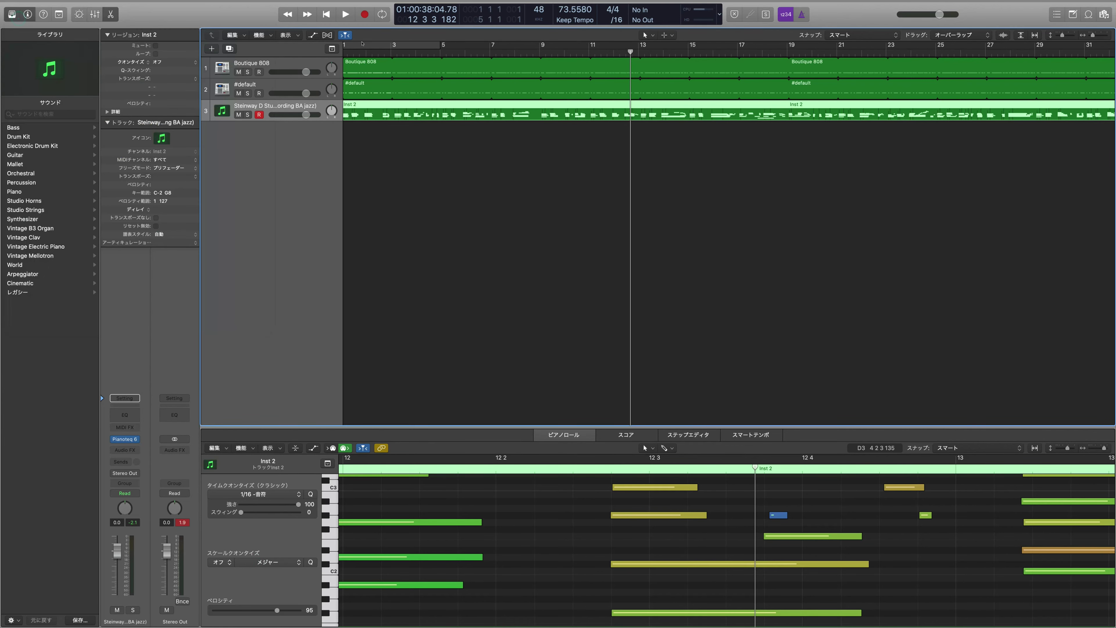
- Play the song with the new piano sound from bar 12, and play the opening bars again from the start
key("space")
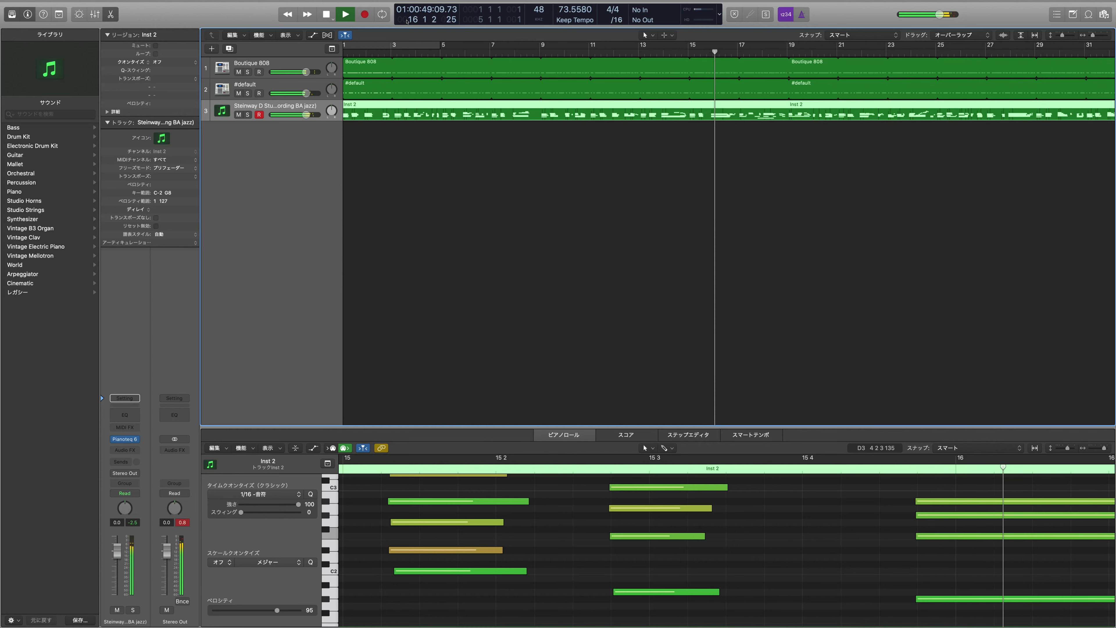
key("Return")
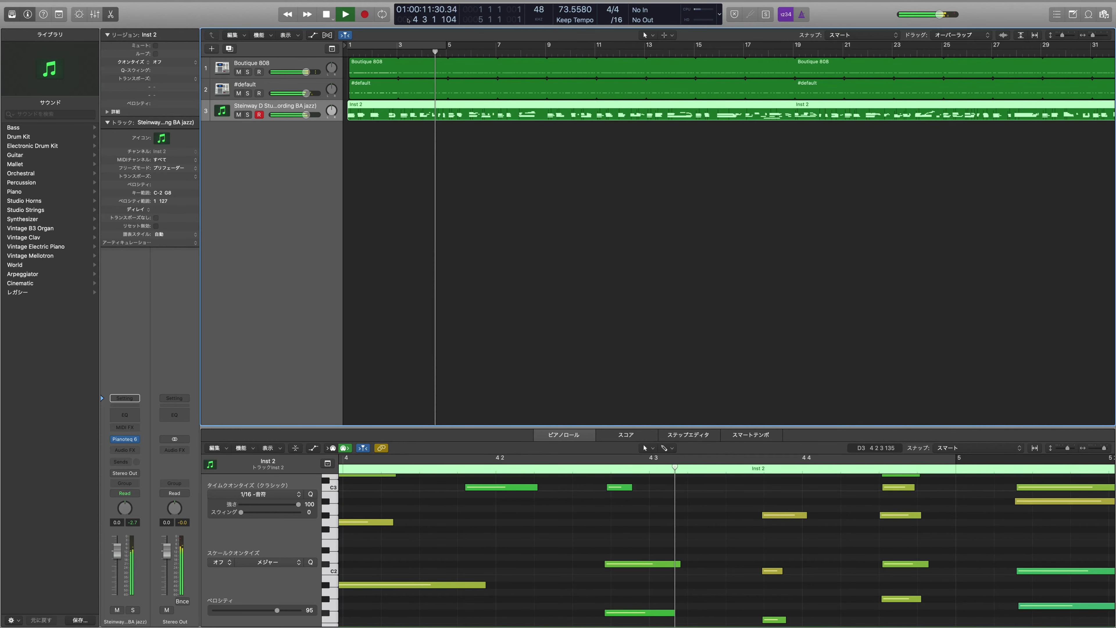
key("space")
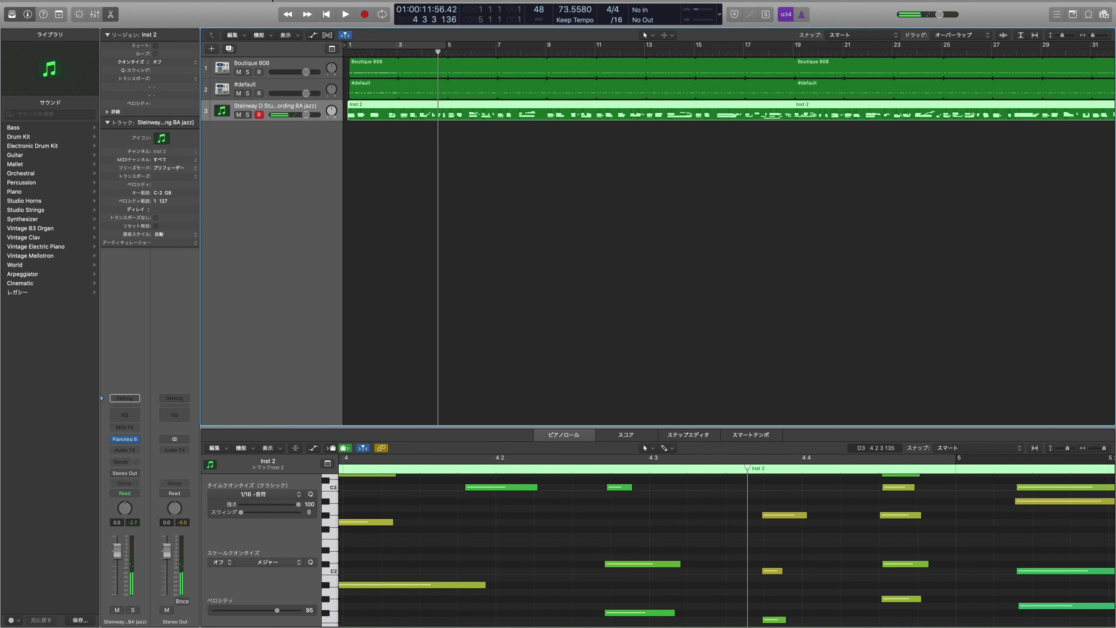
key("alt+super+n")
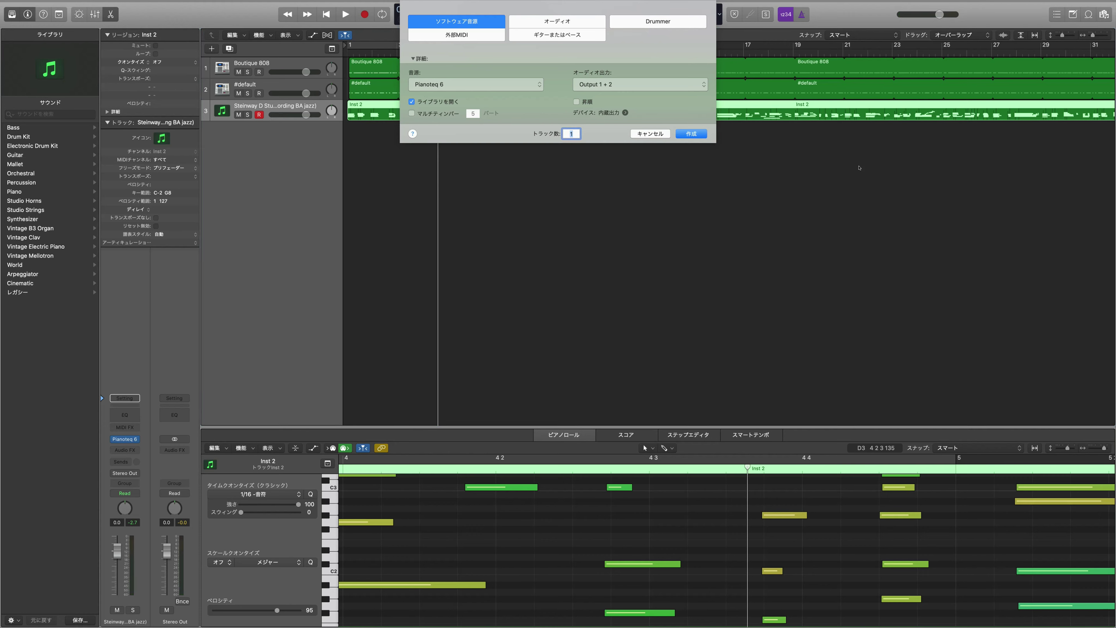
key("Return")
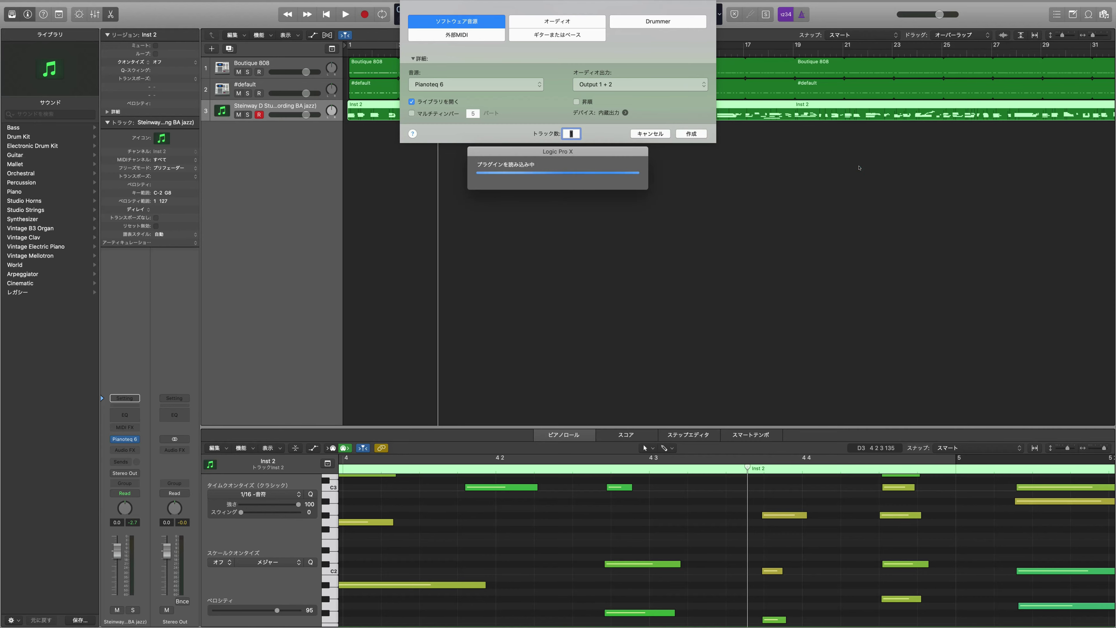
key("super+z")
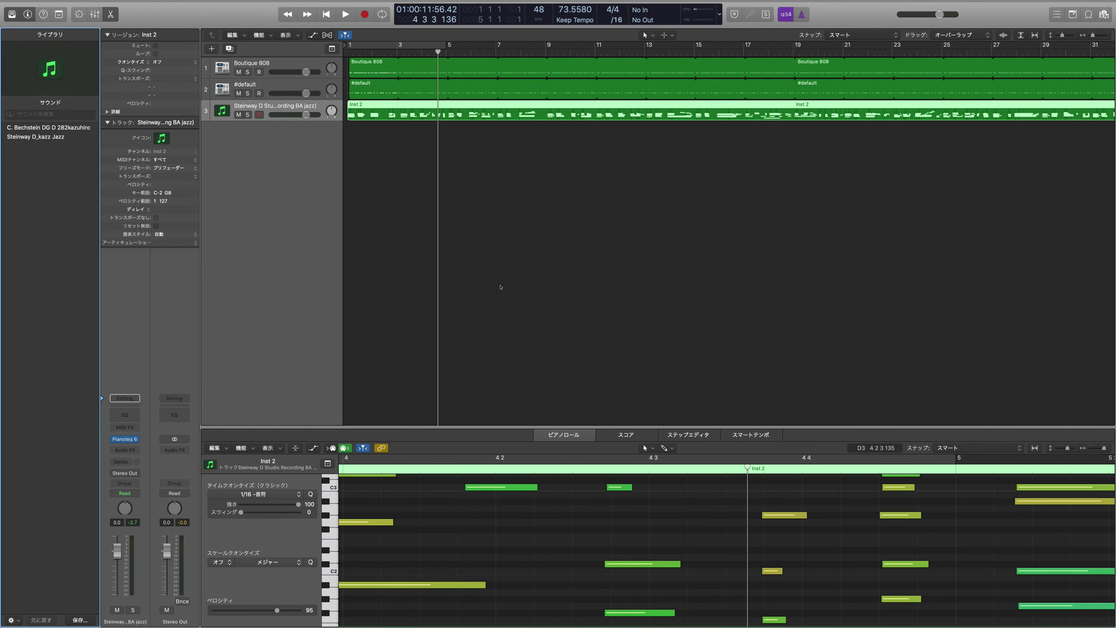
- Create one new software instrument track using the stereo KORG ARP ODYSSEY as its instrument
key("alt+super+n")
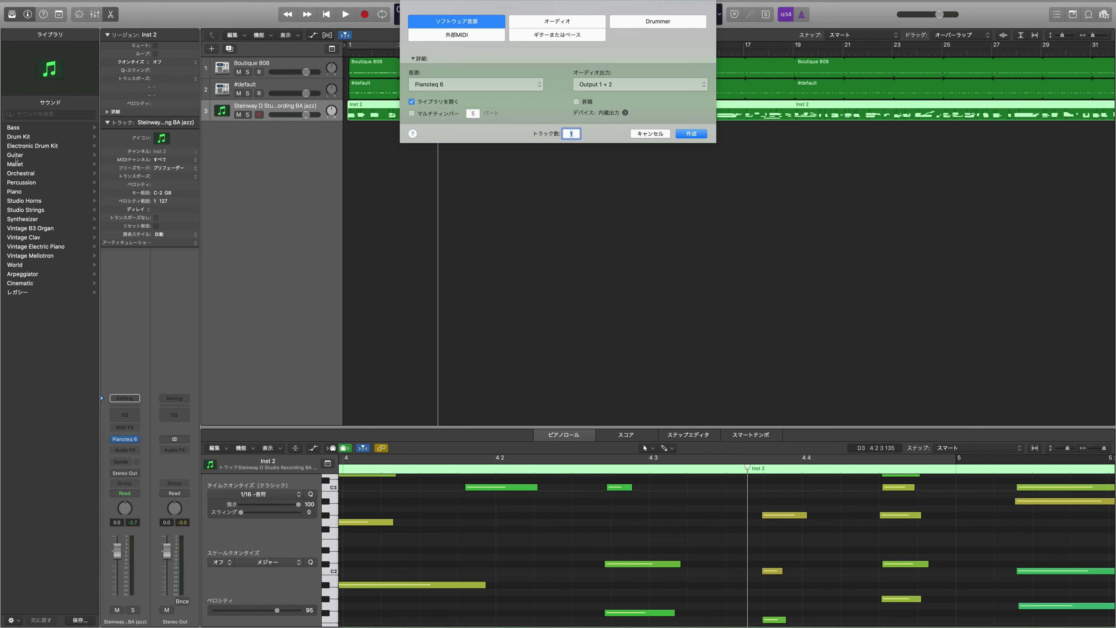
left_click(540, 84)
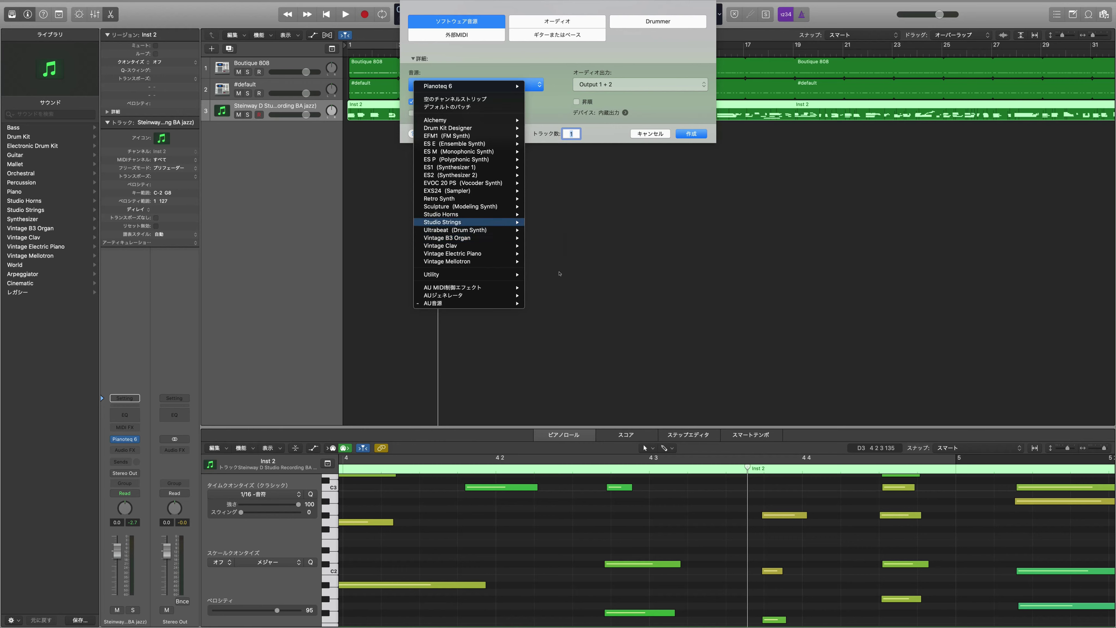
mouse_move(466, 303)
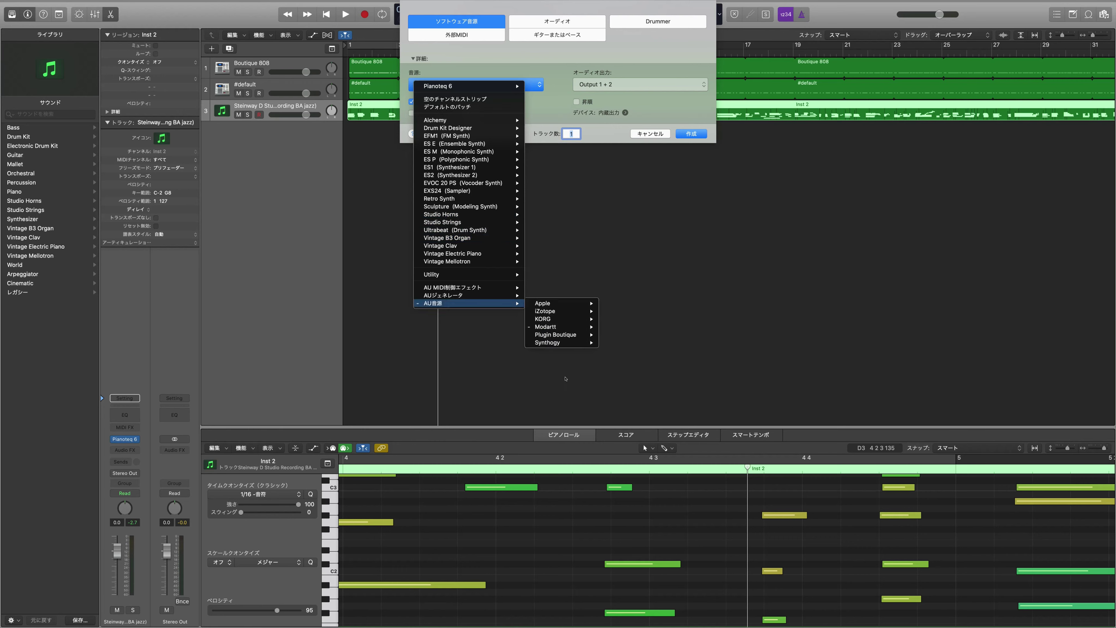
key("Down")
key("Down")
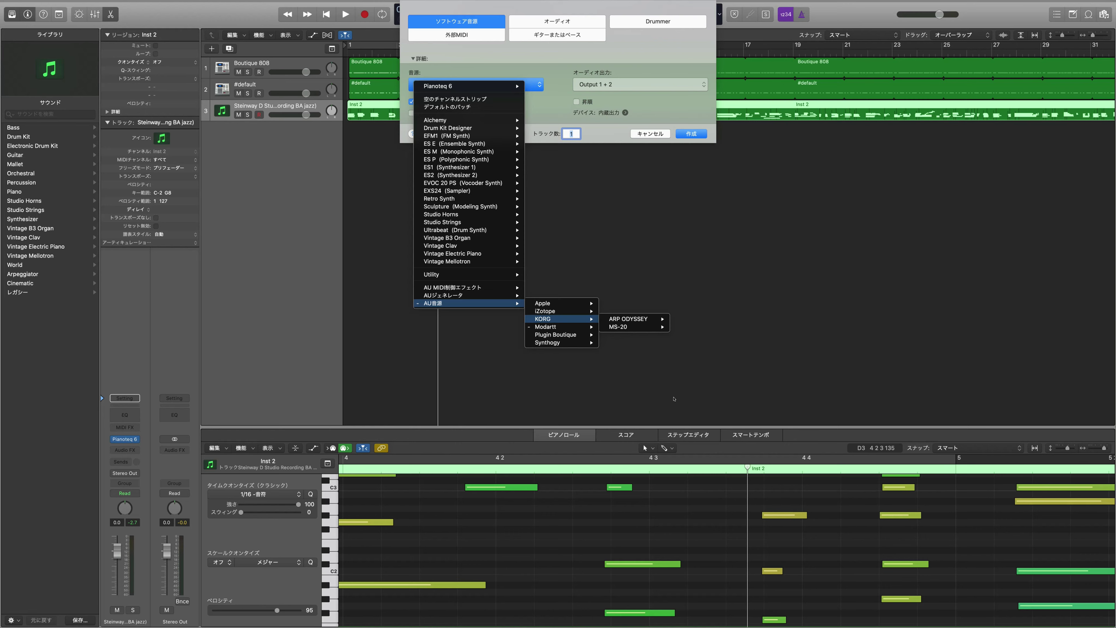
key("Right")
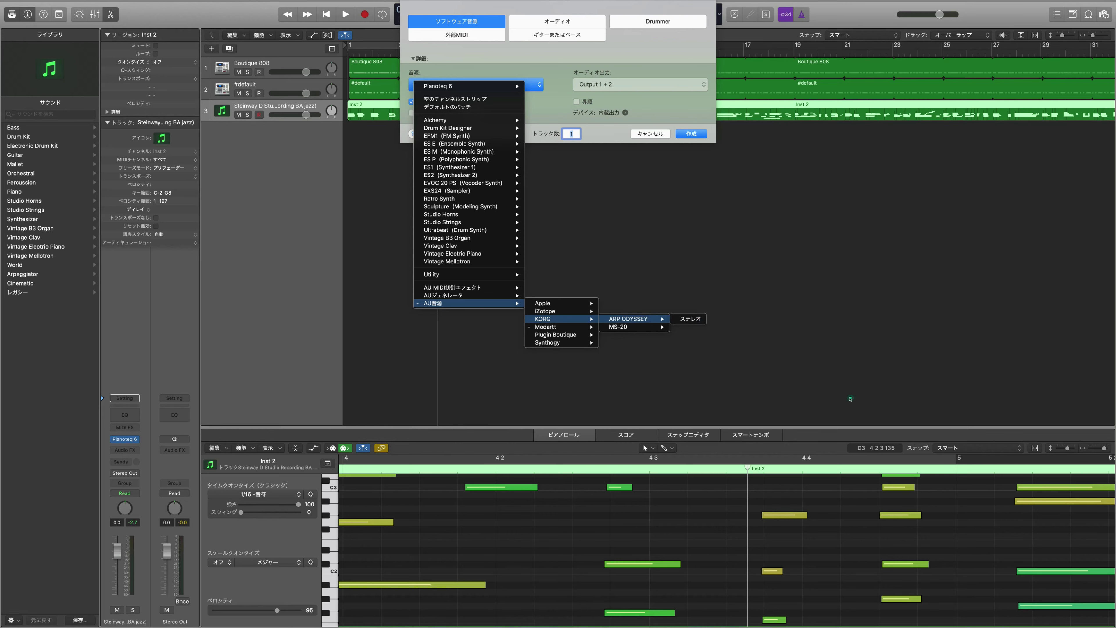
key("Return")
key("Return")
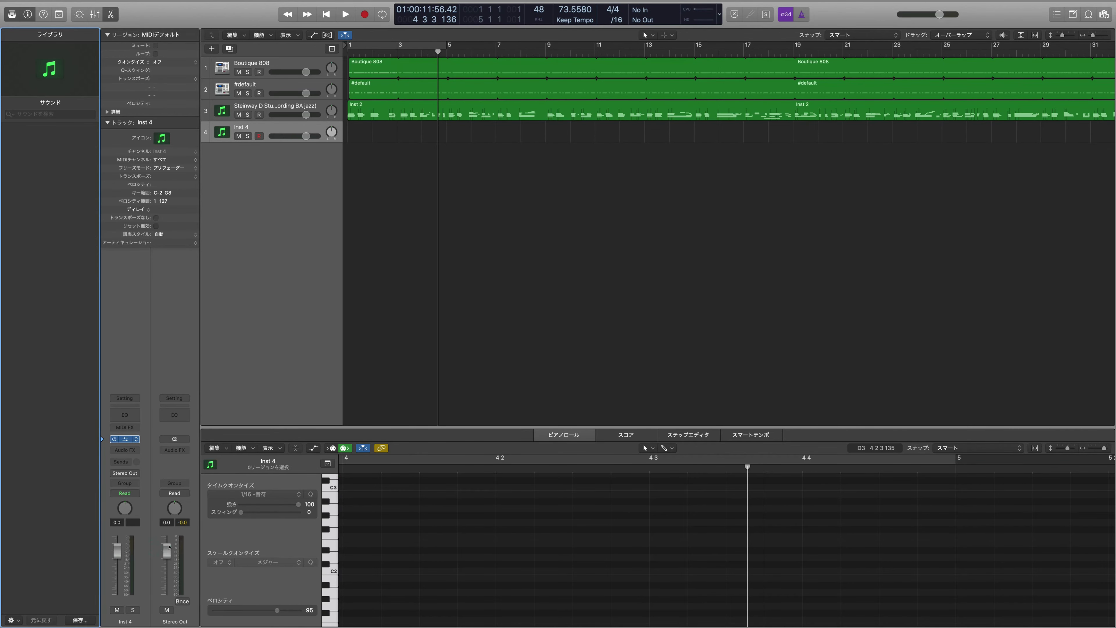
- Replace the ARP ODYSSEY on the Inst 4 track with the KORG MS-20
left_click(137, 439)
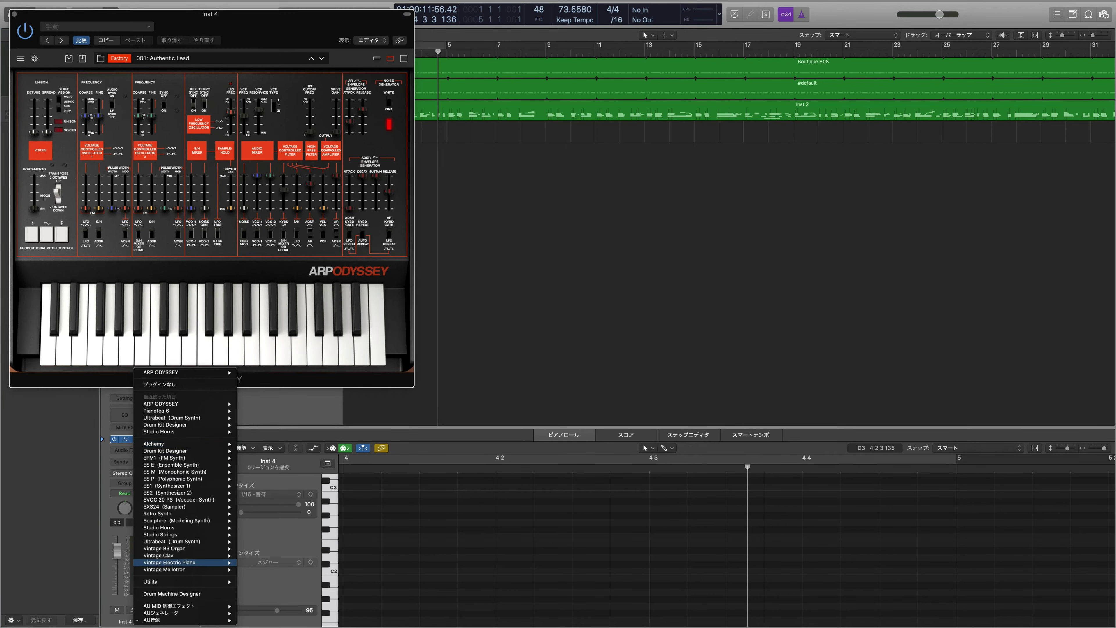
mouse_move(176, 619)
mouse_move(266, 613)
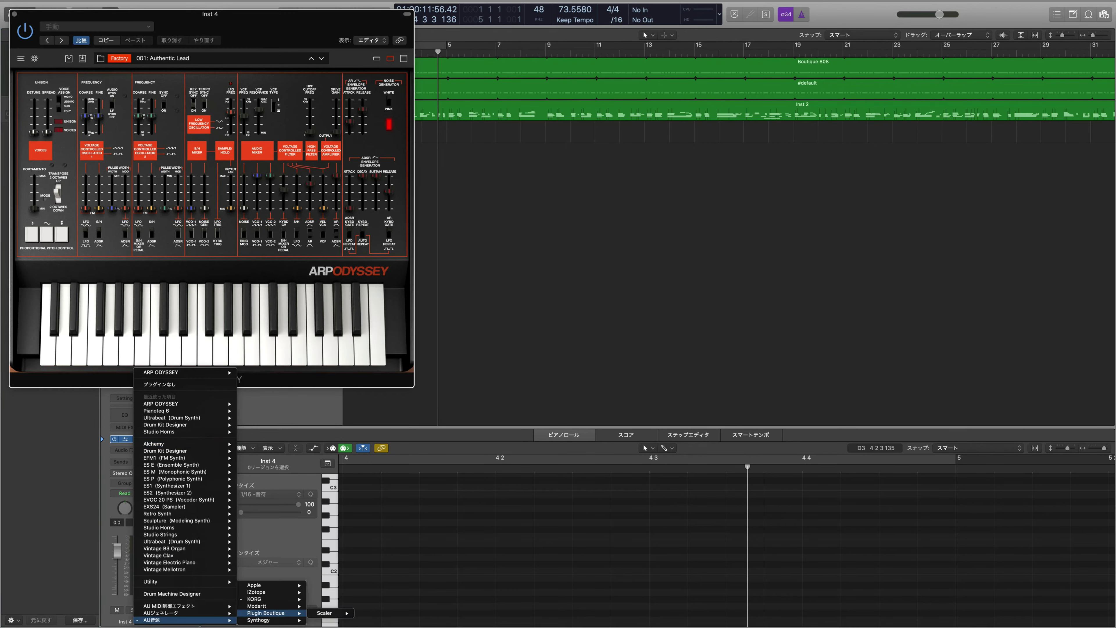
mouse_move(334, 599)
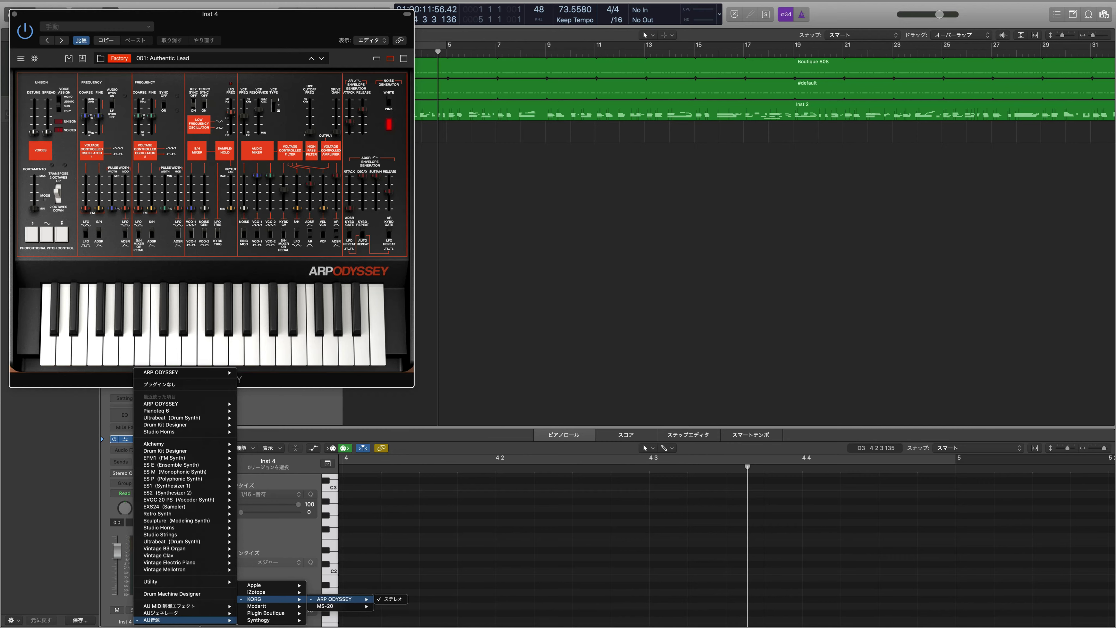
left_click(391, 598)
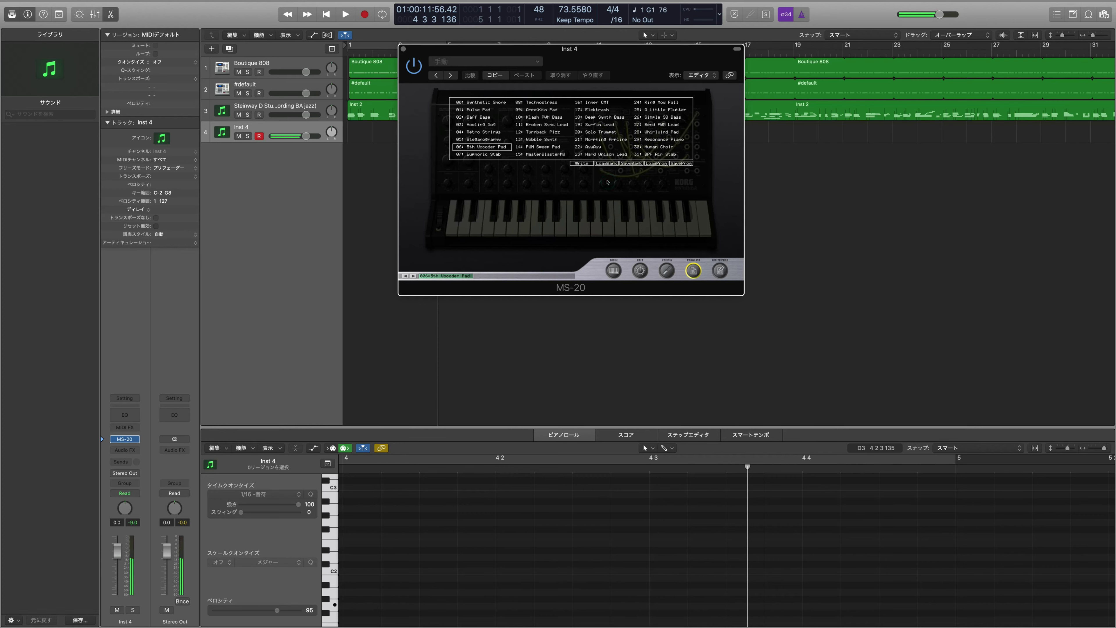
- Audition the MS-20 program 07 Euphoric Stab and select the pad program in slot 09
left_click(608, 192)
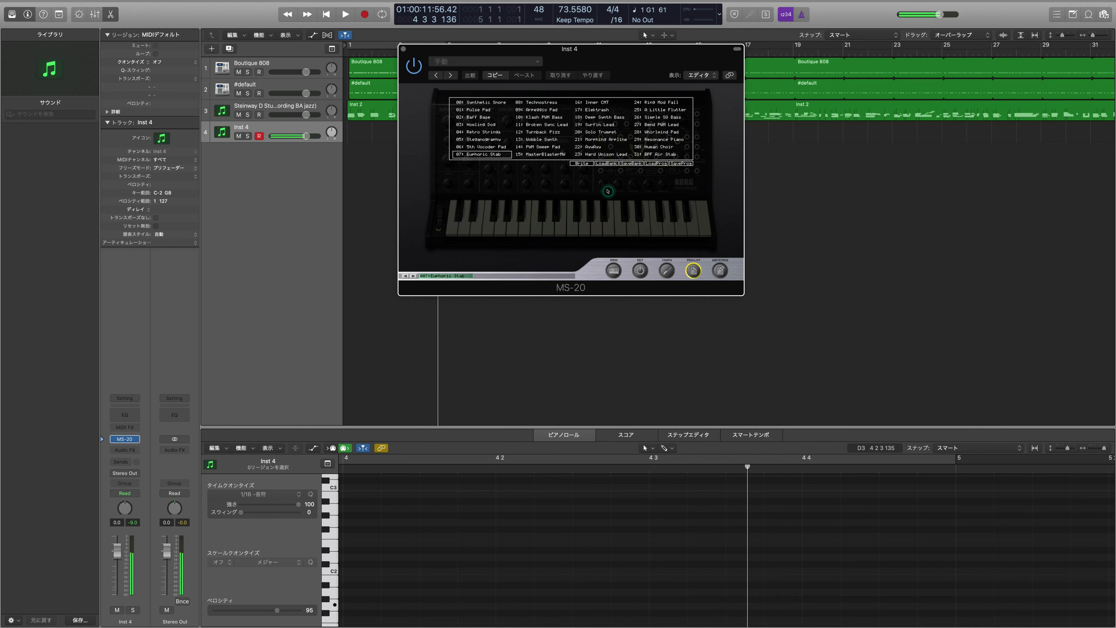
left_click(666, 131)
left_click(673, 138)
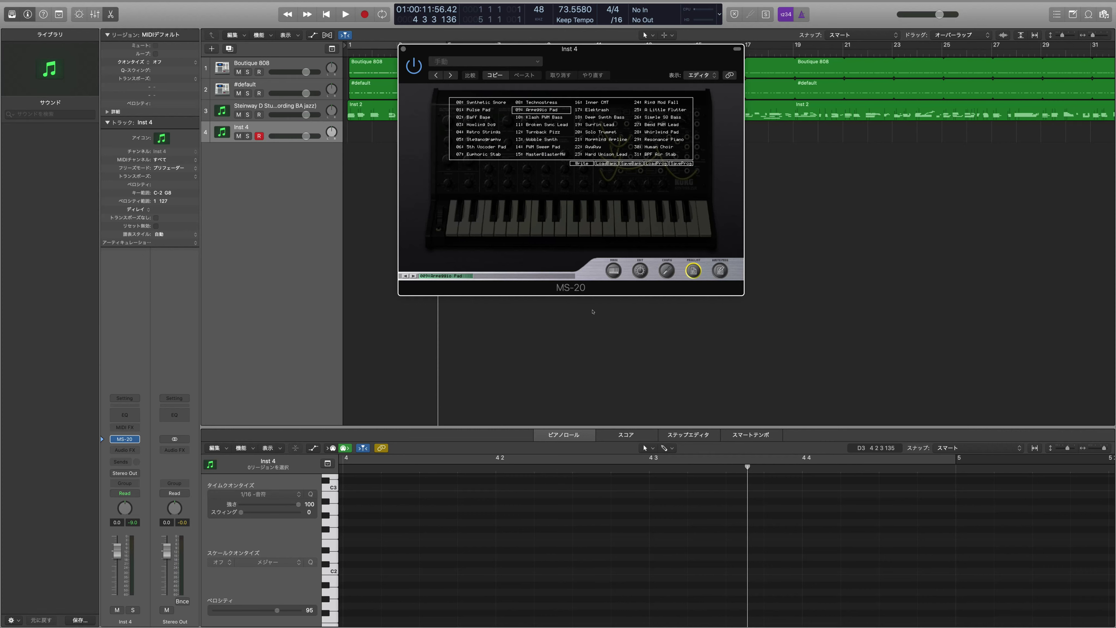
- Open the MS-20's editing panel, set the Envelope Generator 1 delay to 0.90, and examine the patch bay section
left_click(614, 270)
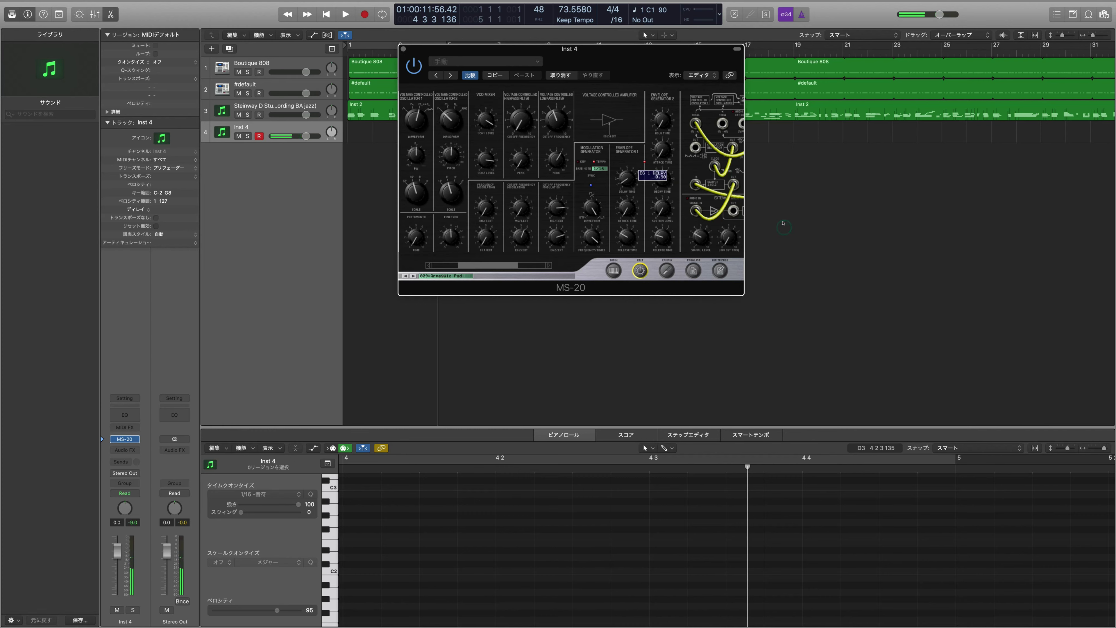
left_click(779, 292)
left_click(645, 149)
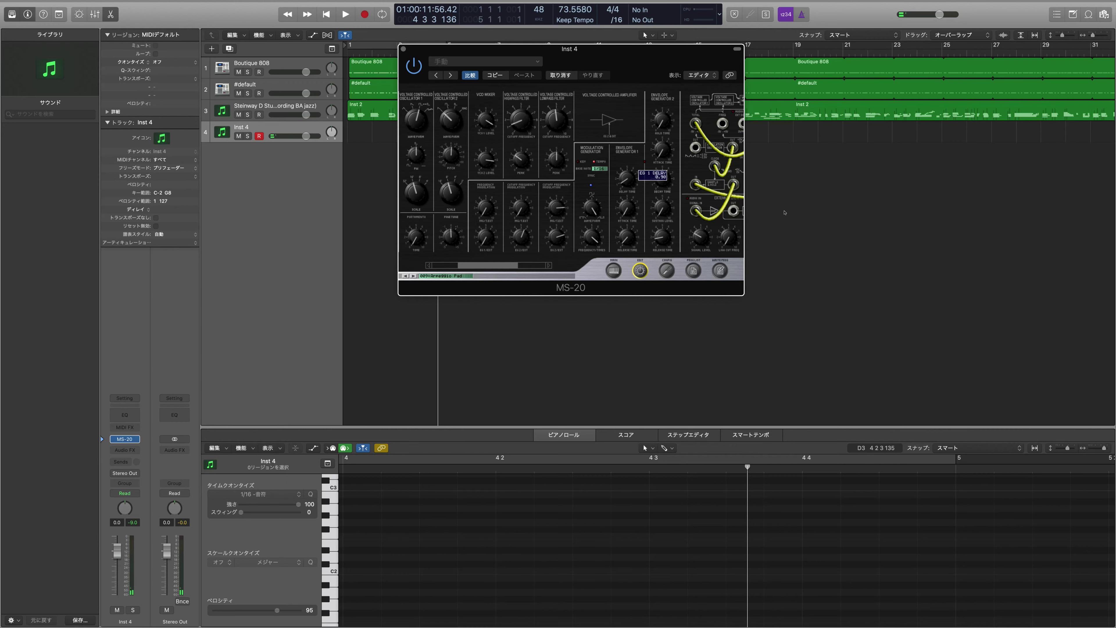
scroll(620, 140, "right", 5)
scroll(621, 141, "right", 2)
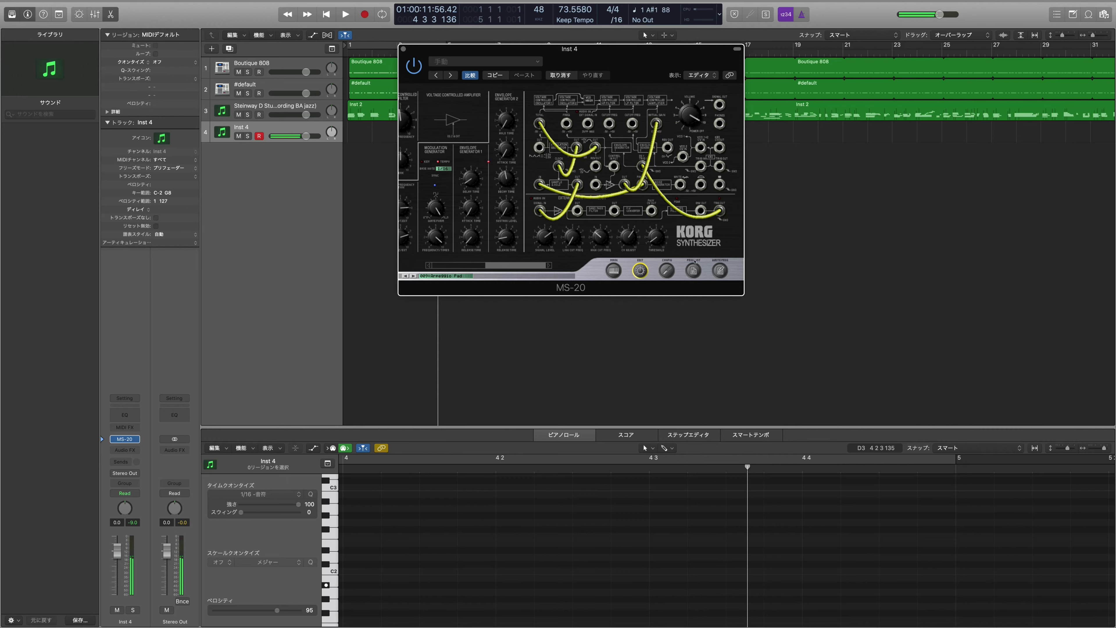
- Show the MS-20's filter and envelope sections and move its window clear of the tracks' recording area
scroll(566, 109, "left", 5)
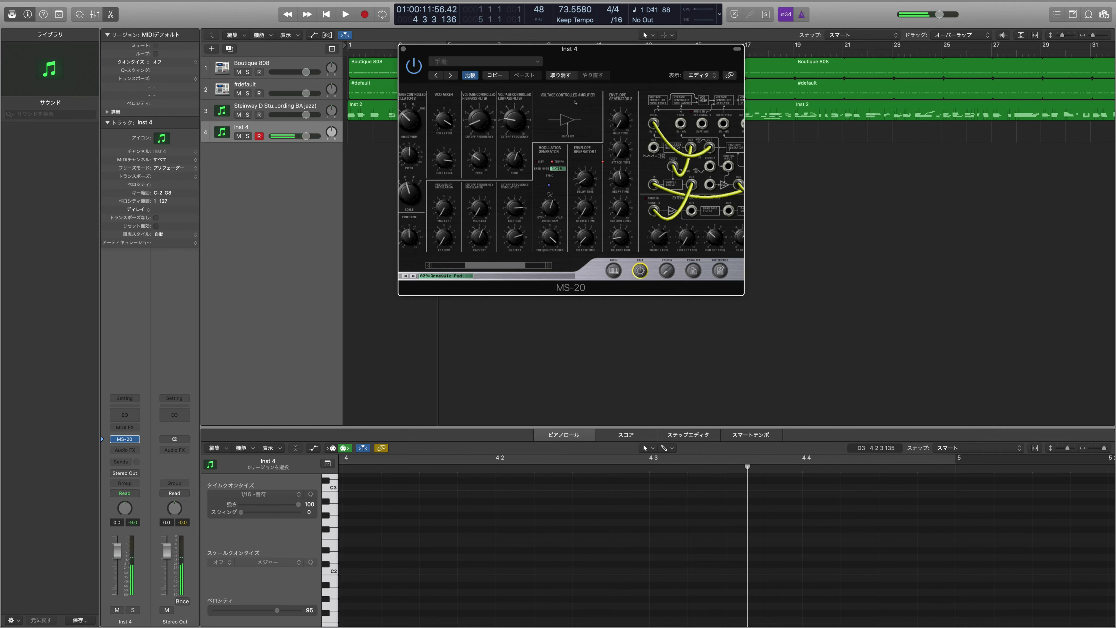
left_click_drag(522, 59, 740, 199)
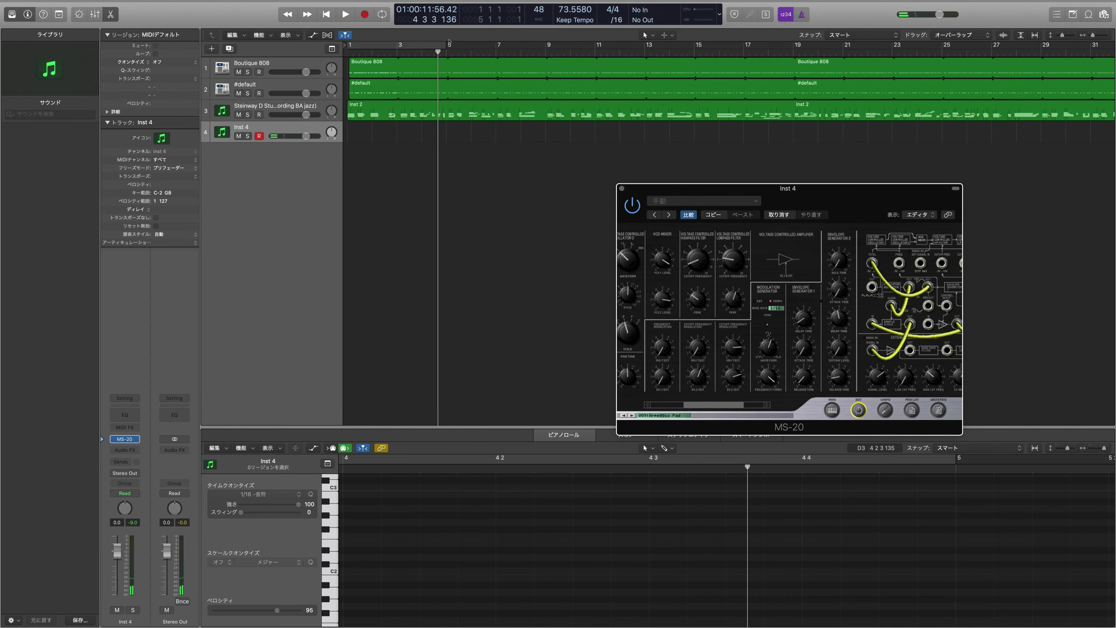
- Record a short trial MS-20 take on the Inst 4 track from bar 1 and undo it
key("Return")
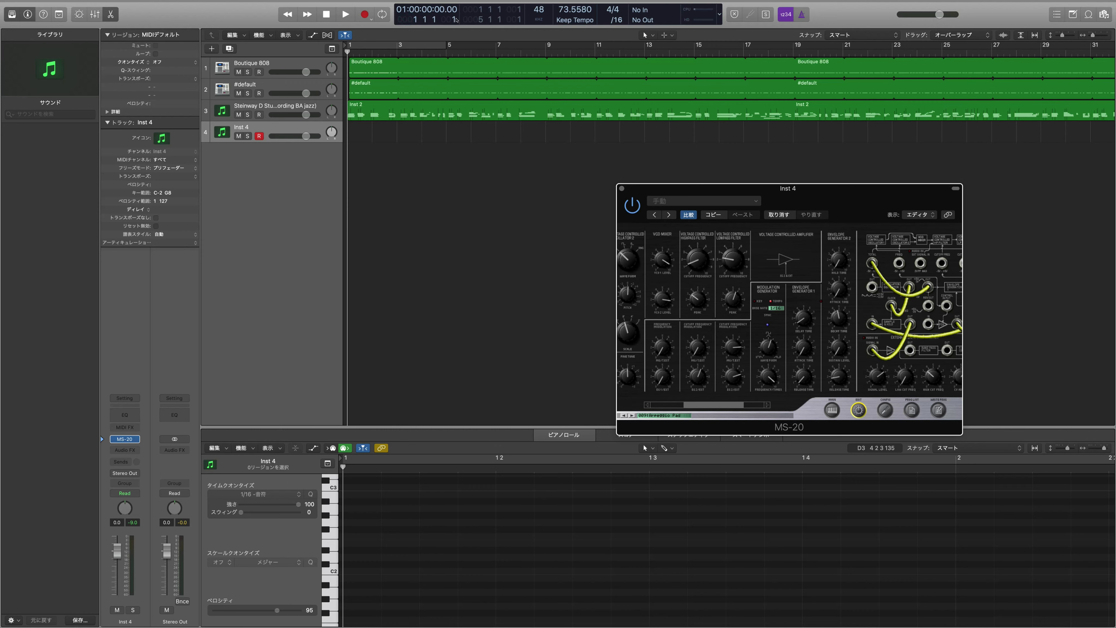
key("space")
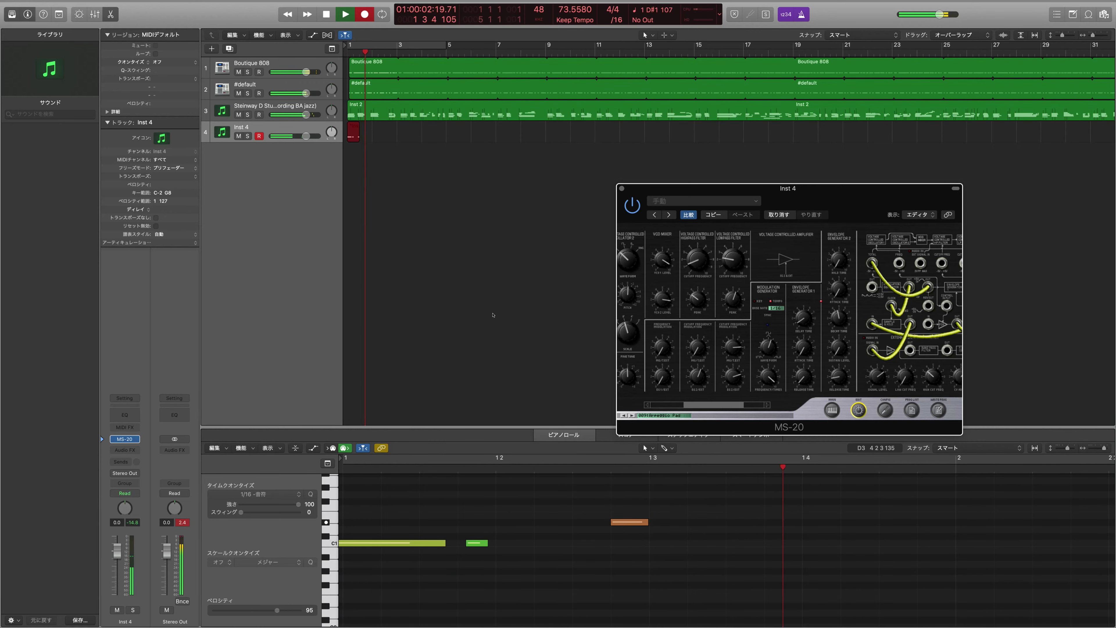
key("space")
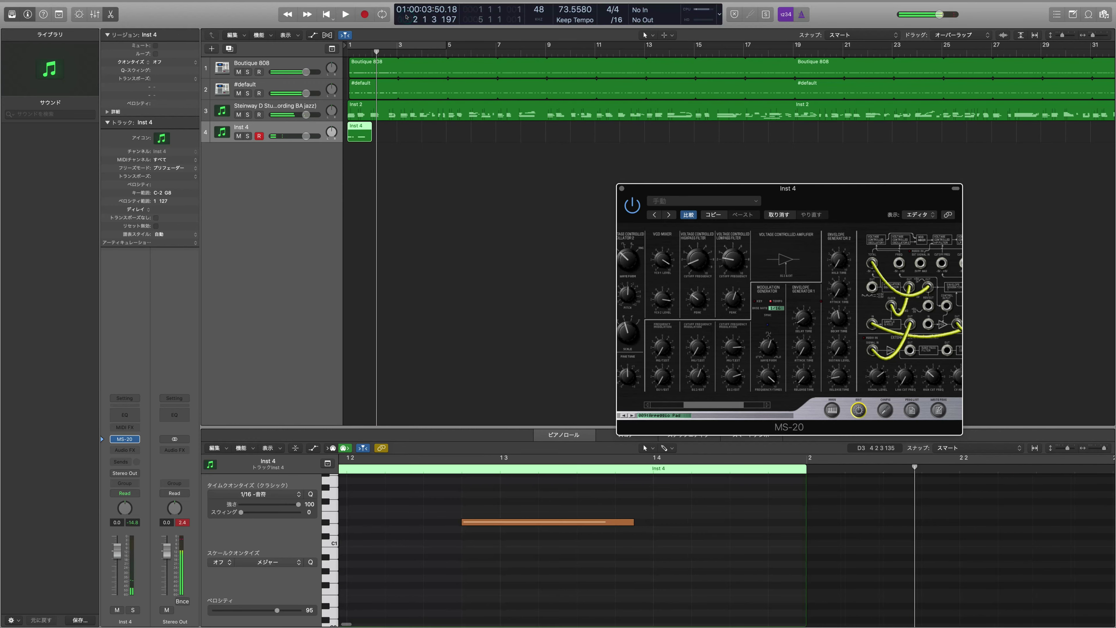
key("Return")
key("super+z")
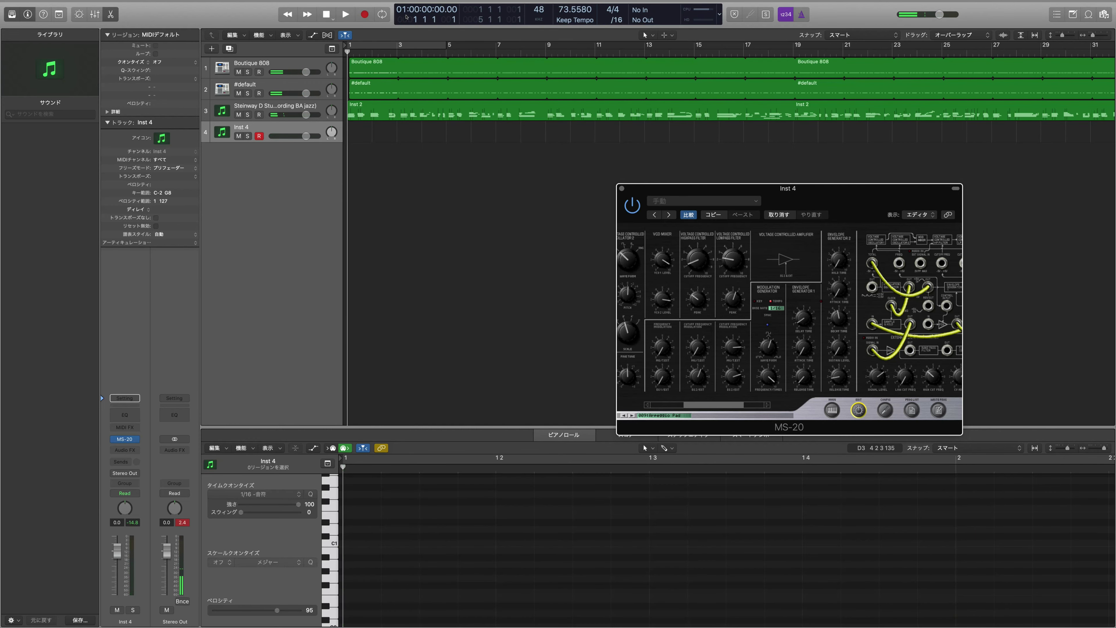
- Record another trial take on the Inst 4 track from bar 1 to bar 4 and delete its region
left_click_drag(485, 165, 422, 77)
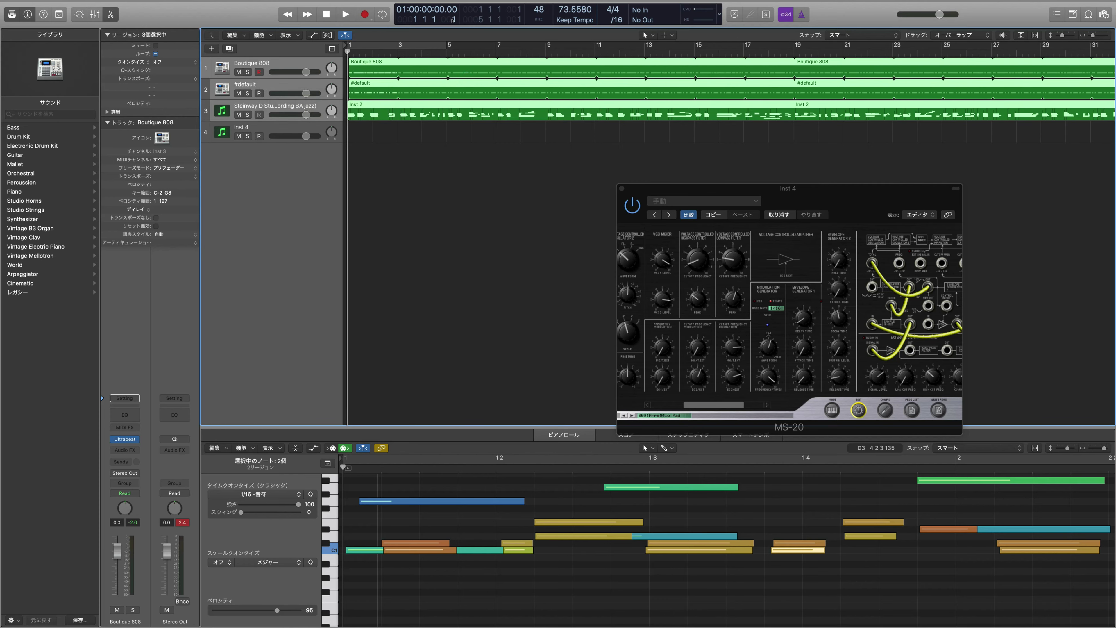
left_click(349, 163)
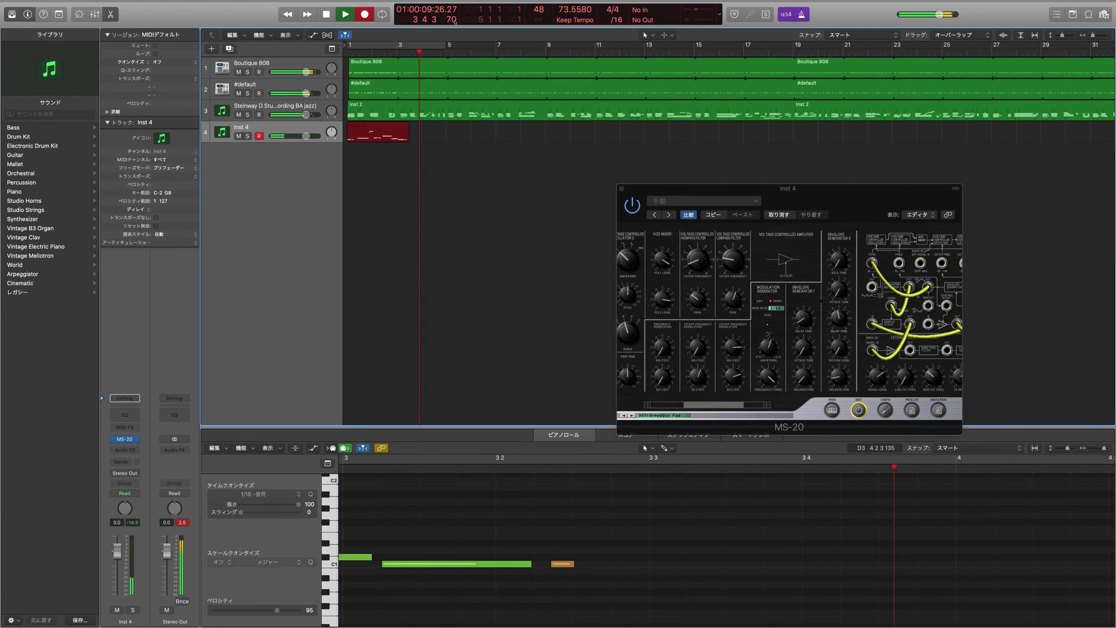
key("space")
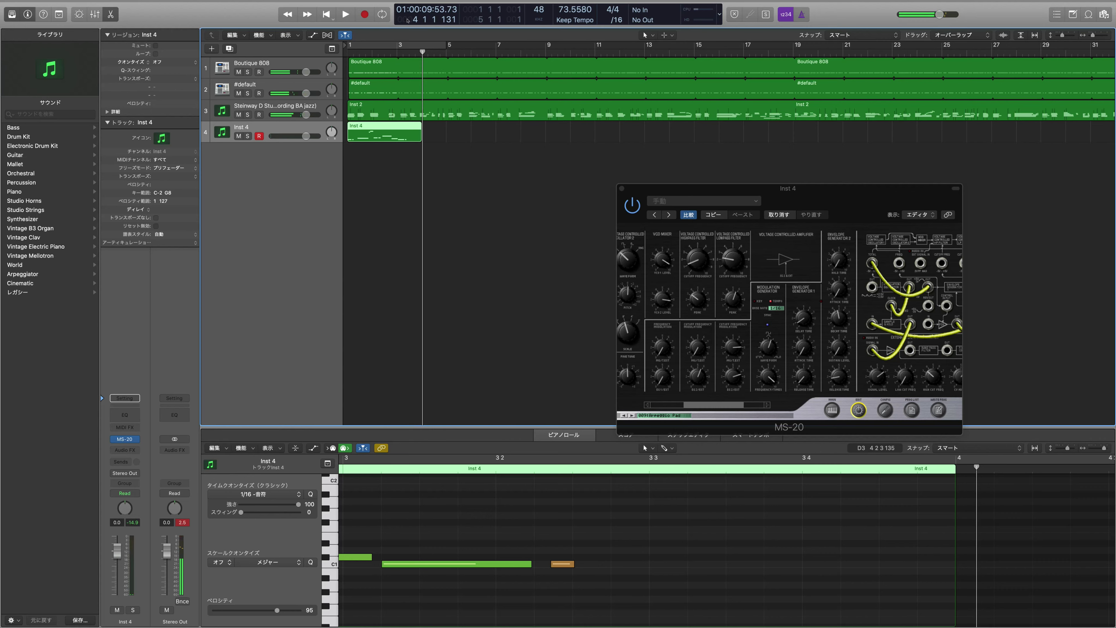
key("Return")
key("Delete")
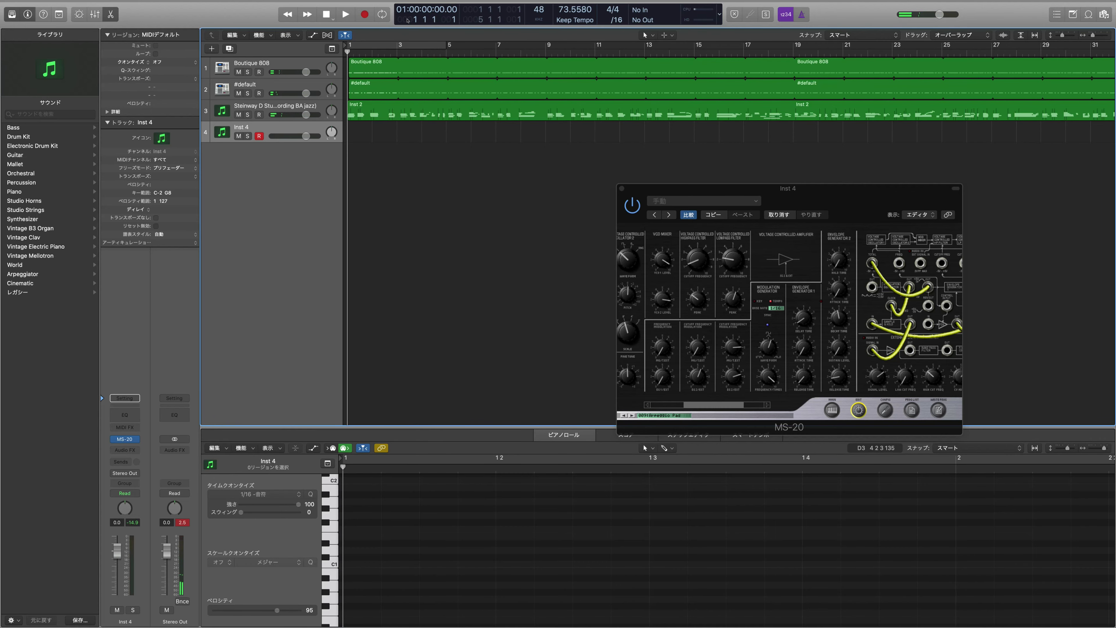
- Rehearse the MS-20 part over playback of the arrangement from bar 1, and return to the start
key("space")
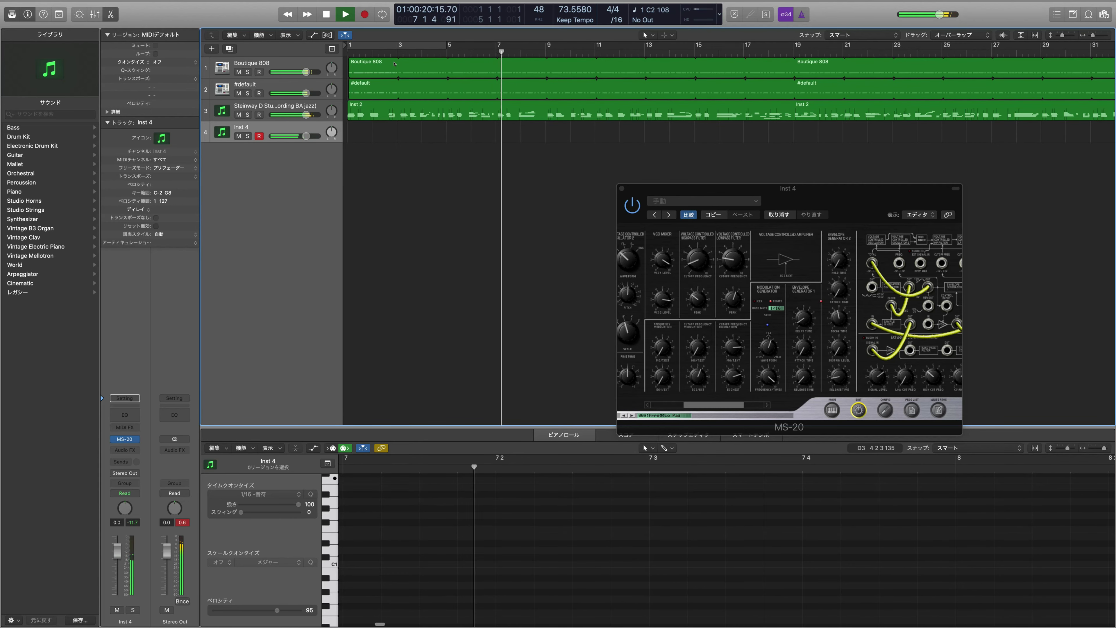
key("space")
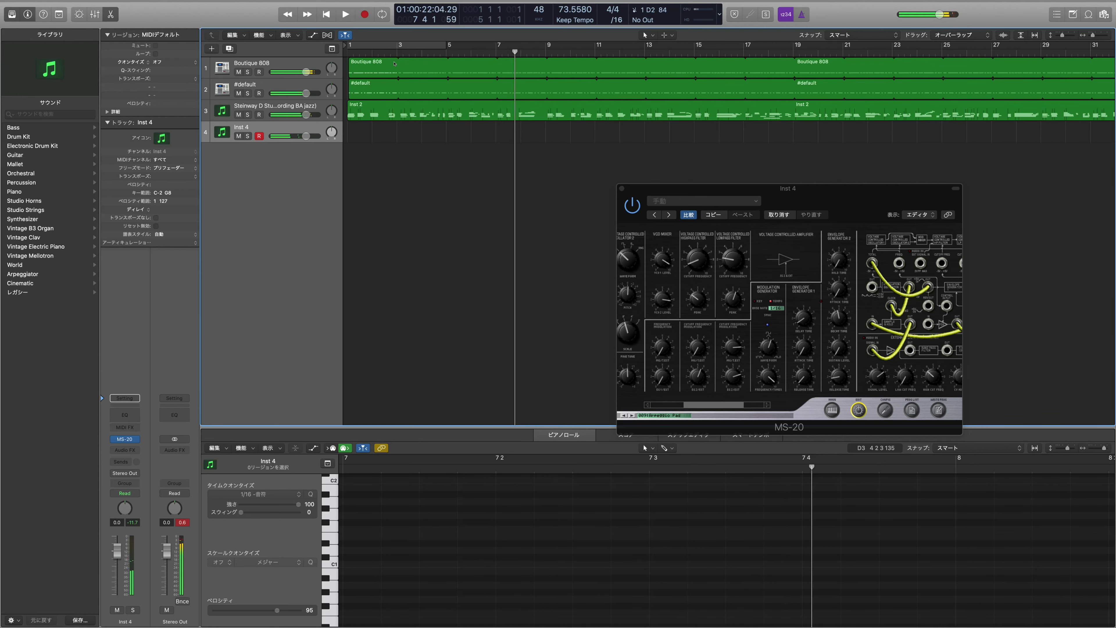
key("Return")
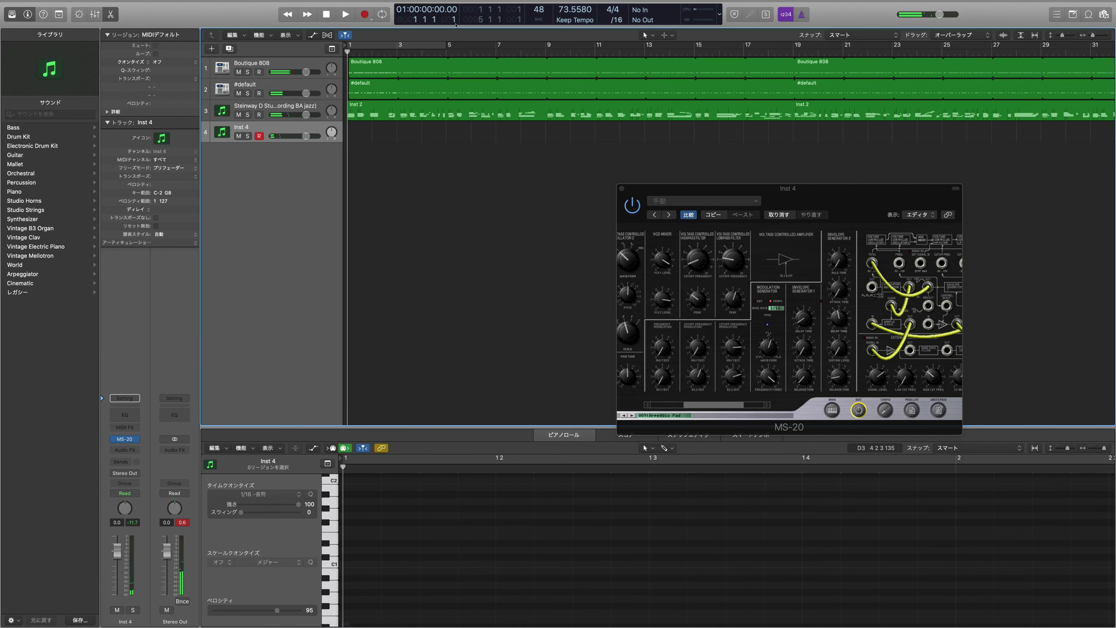
- Try recording the Inst 4 part from bar 1, delete the take, and try another recording from bar 6
key("space")
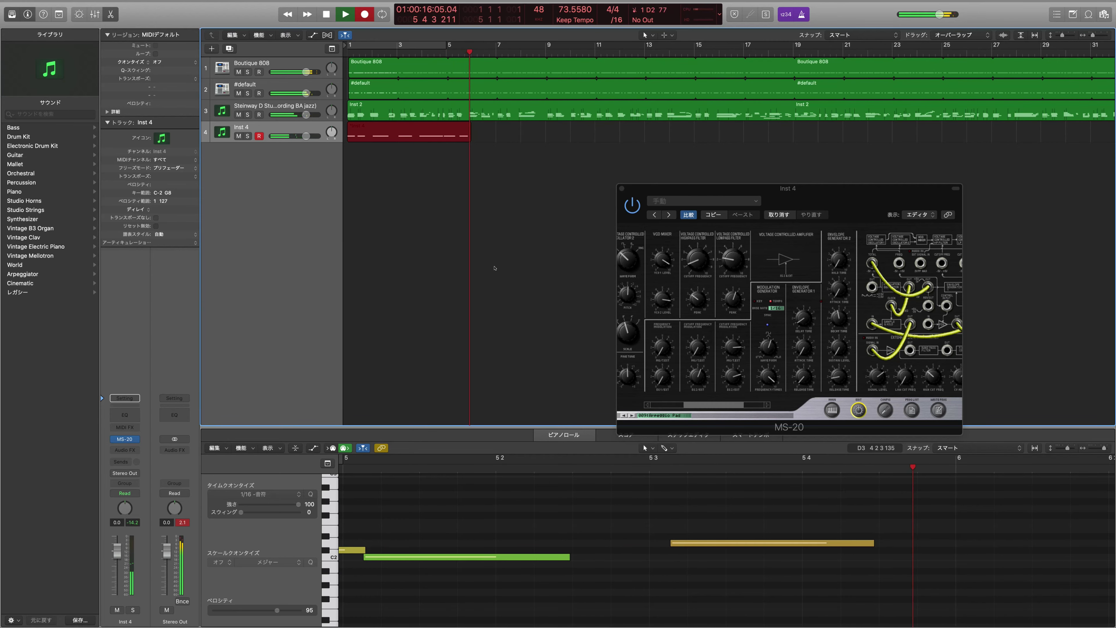
key("space")
key("Delete")
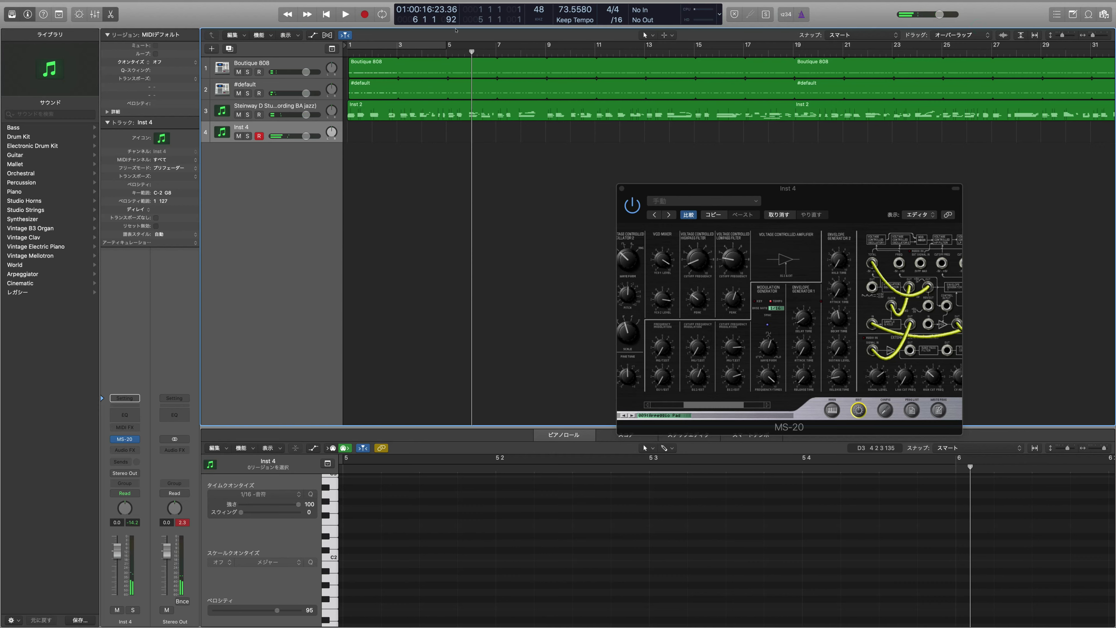
key("r")
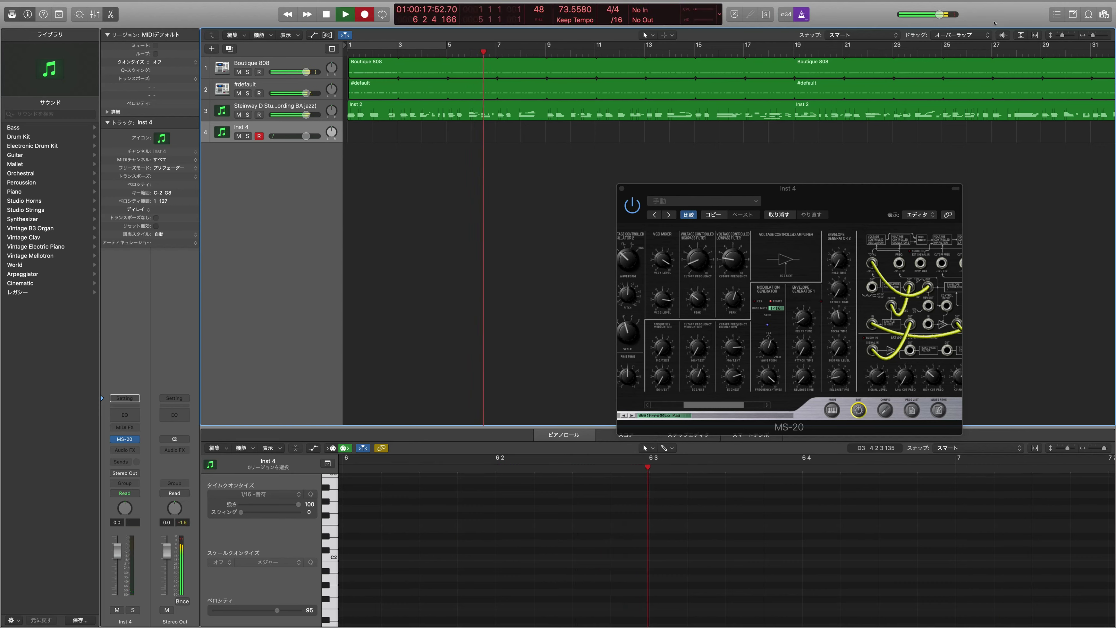
key("space")
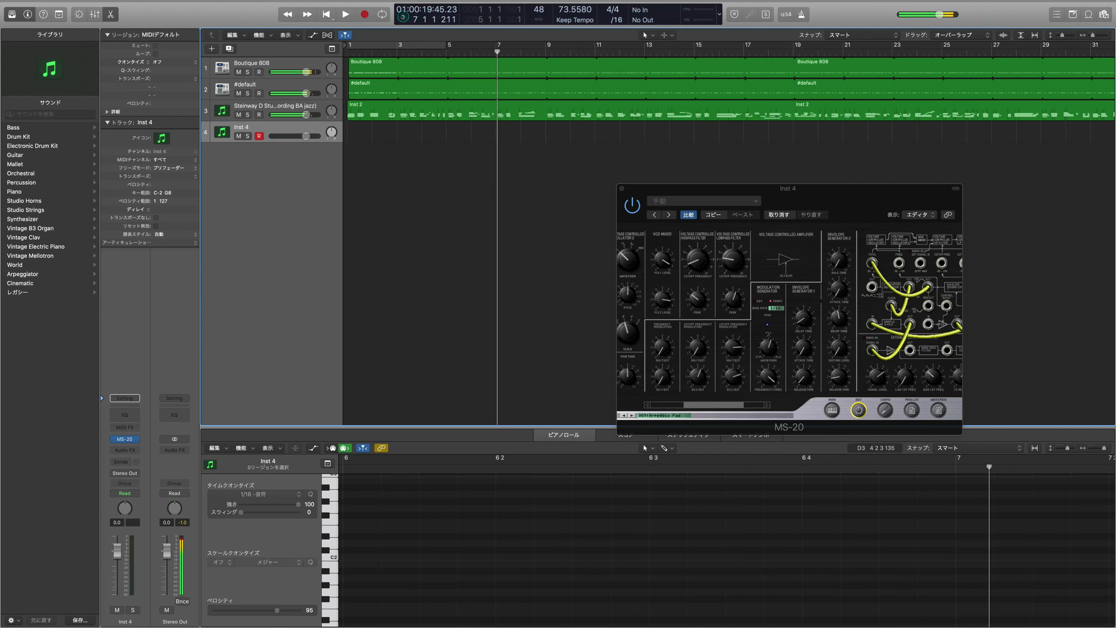
- Record the full MS-20 part on the Inst 4 track from bar 1 to bar 58 and return to the start
key("Return")
key("r")
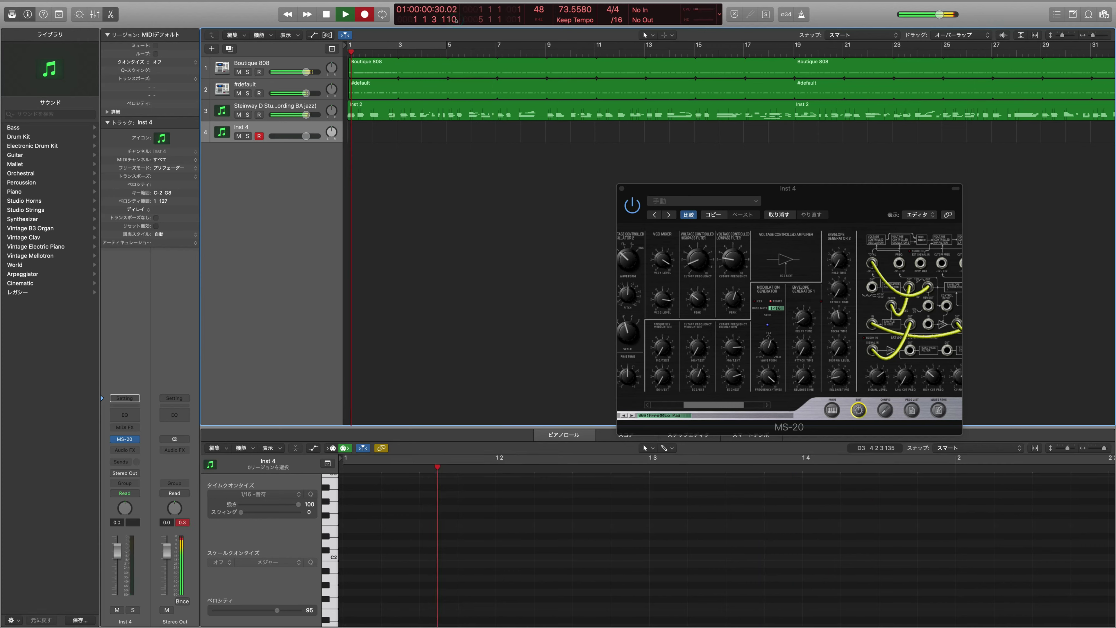
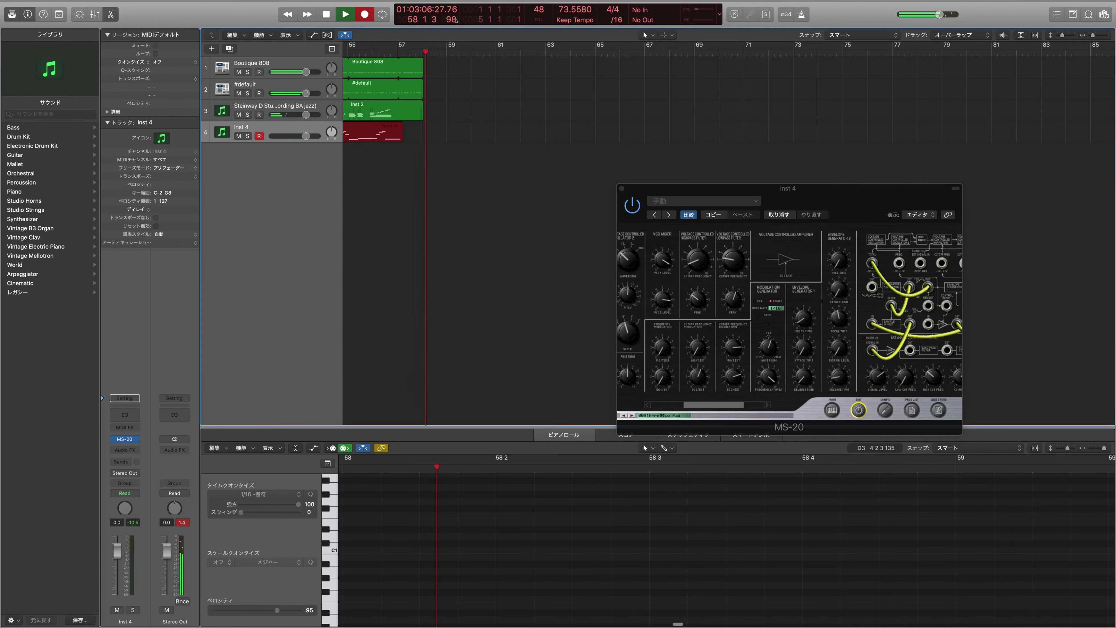
key("space")
key("Return")
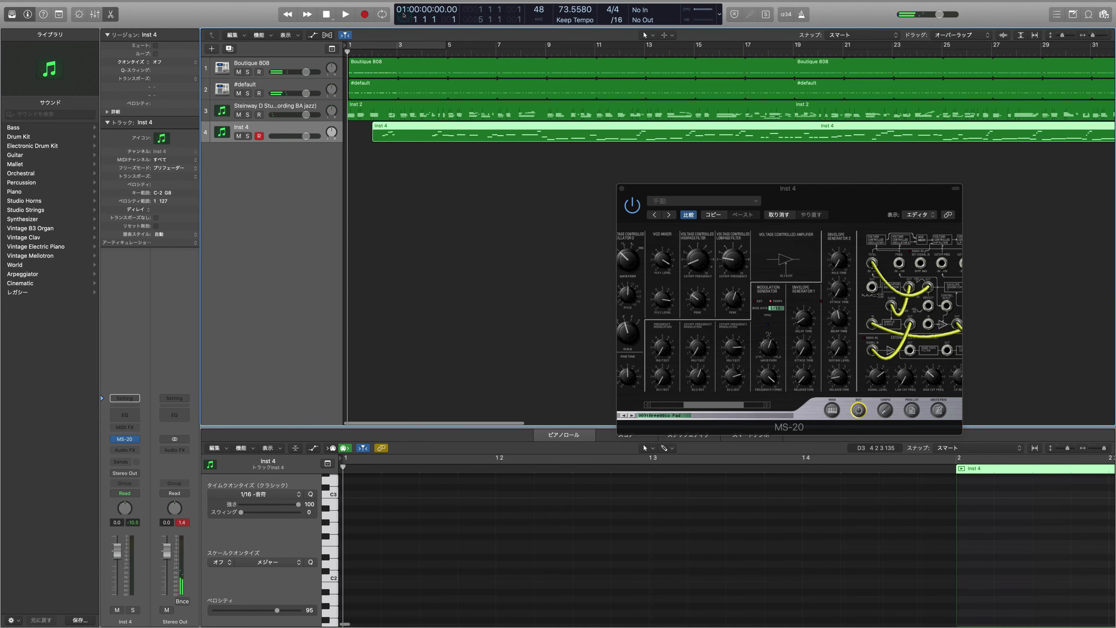
- Quantize the recorded Inst 4 region to 1/16 notes and play it back from the start
left_click(195, 78)
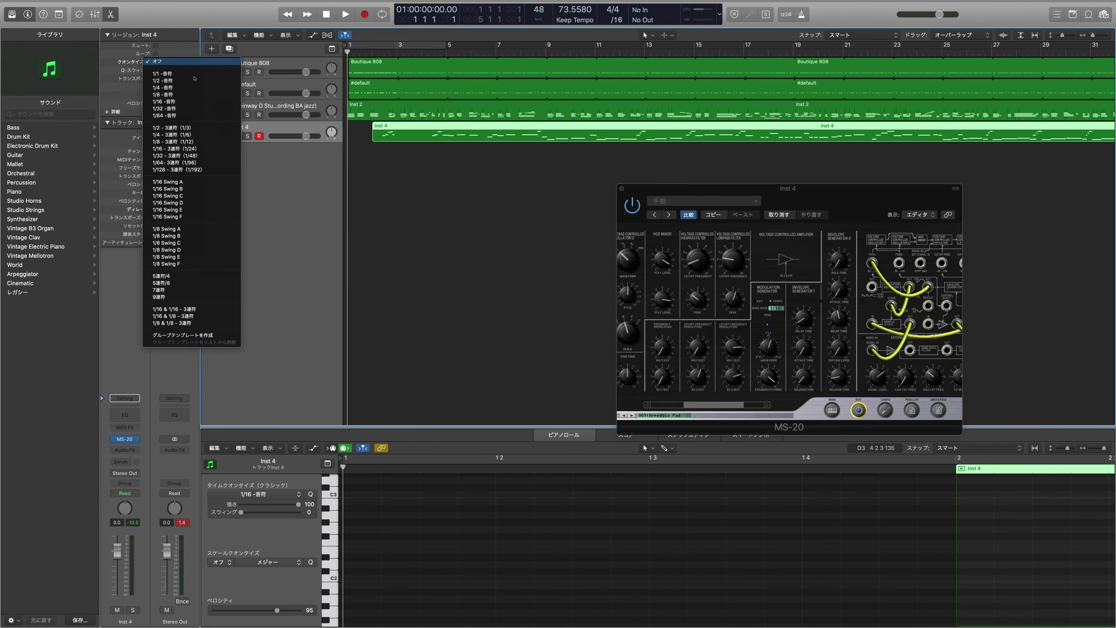
left_click(195, 101)
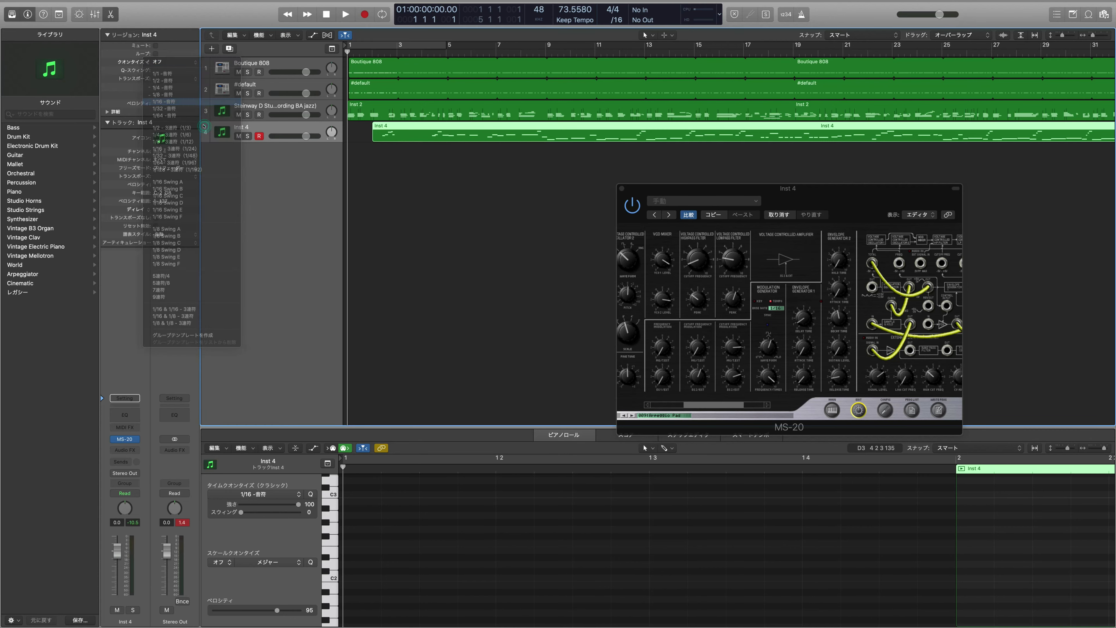
key("space")
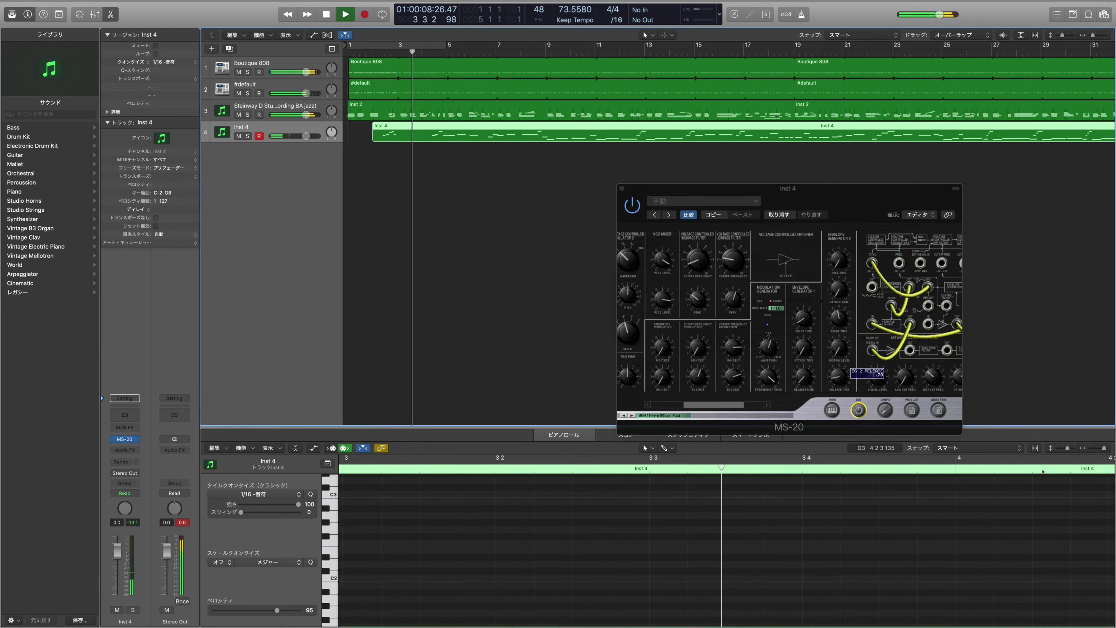
- Adjust the MS-20's Envelope Generator 2 release and filter cutoff while the arrangement plays
left_click(838, 376)
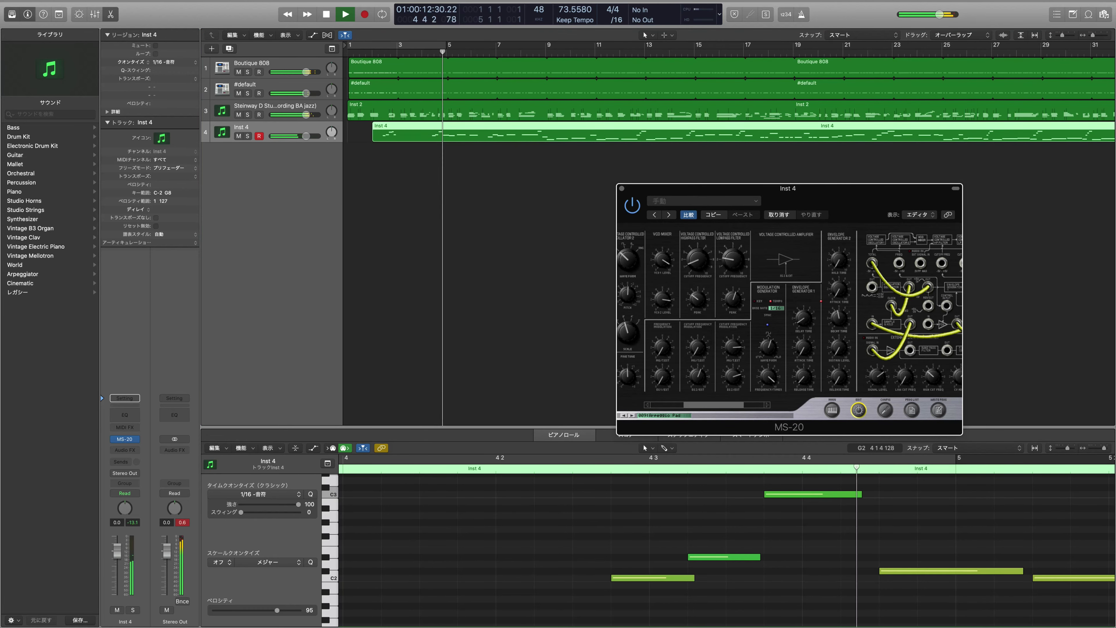
left_click(733, 259)
left_click_drag(906, 320, 878, 321)
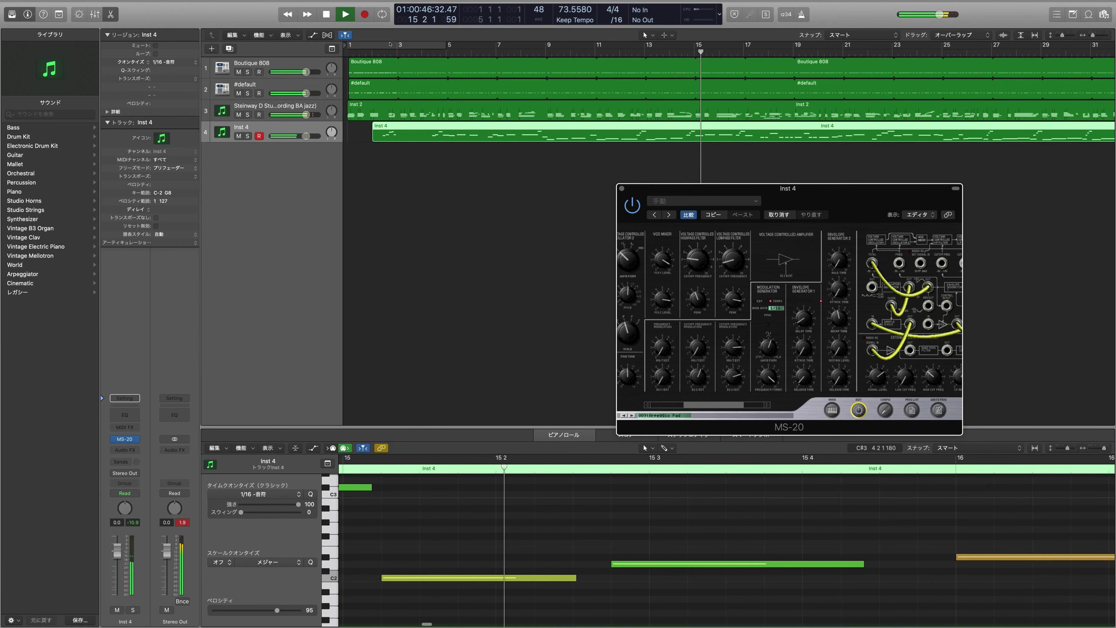
- Display track automation and choose the MS-20's HPF Peak as the Inst 4 automation parameter
key("a")
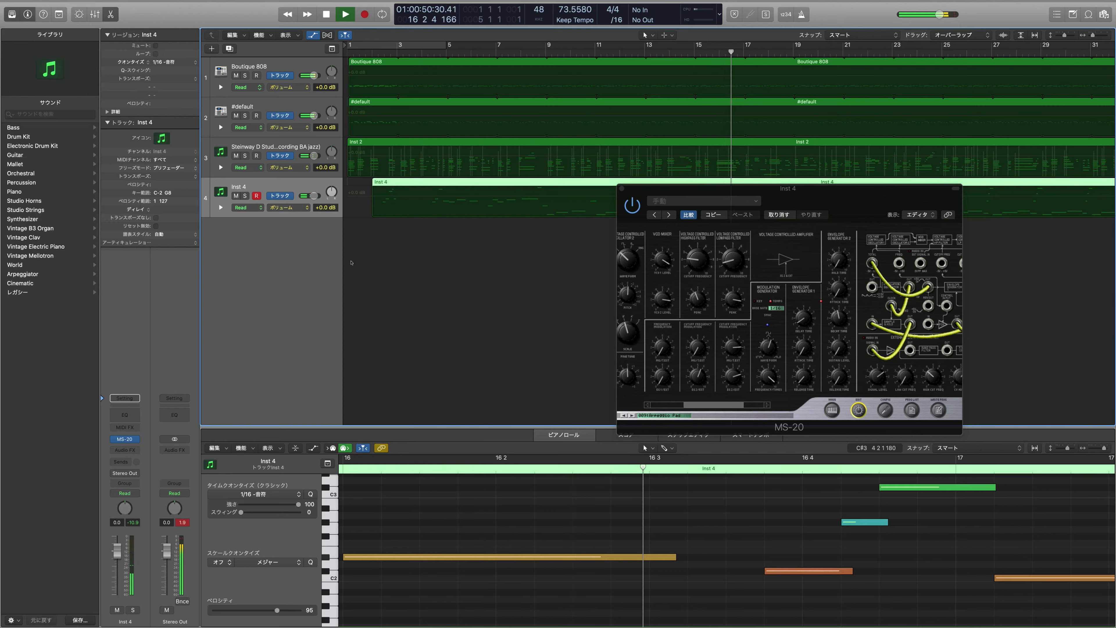
left_click(288, 208)
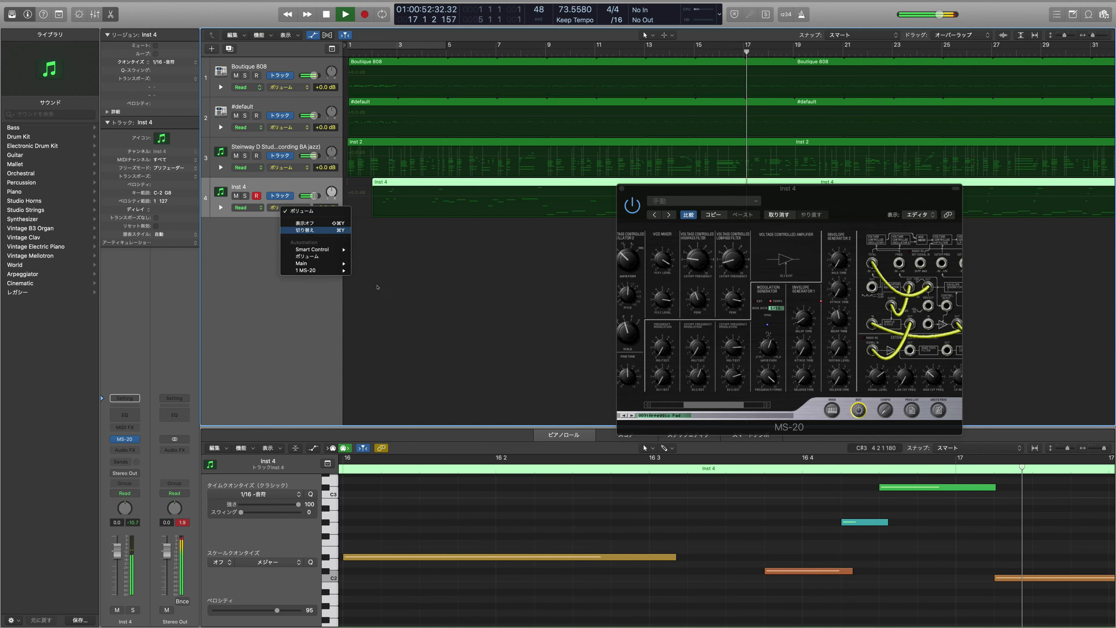
mouse_move(312, 250)
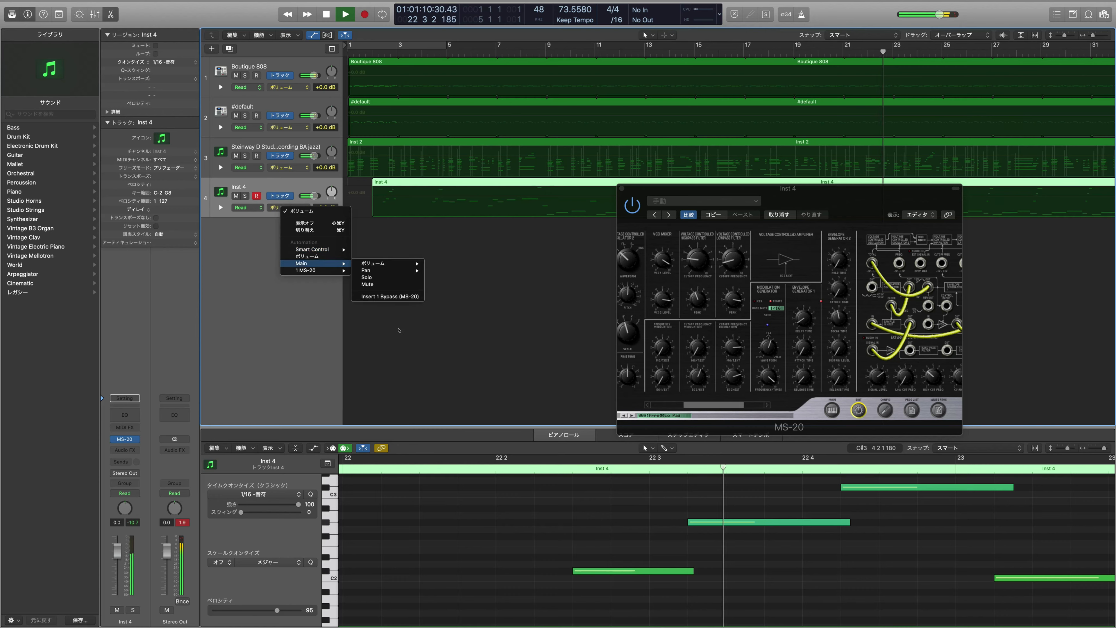
mouse_move(316, 270)
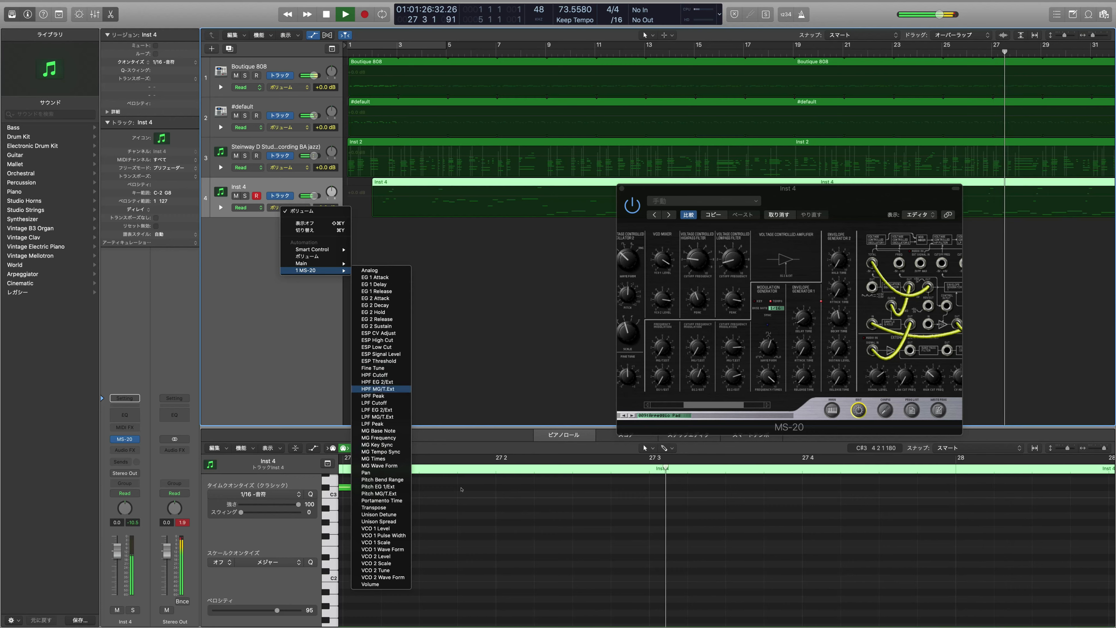
left_click(372, 396)
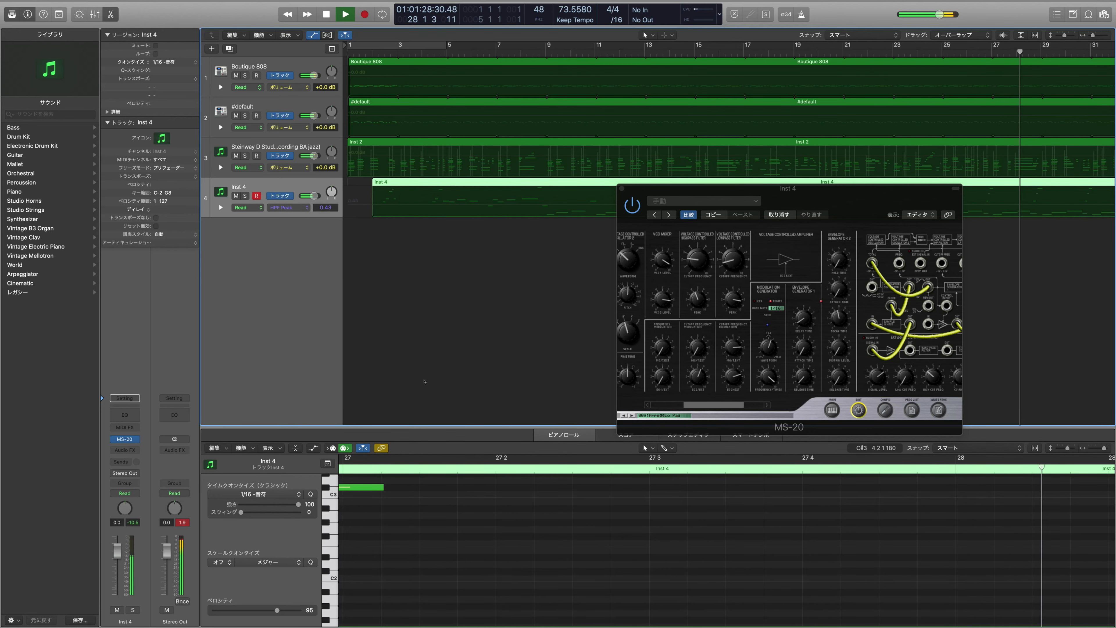
- Stop playback, return to bar 1, and run a full pass of the arrangement with the MS-20's HPF Peak lane shown
key("space")
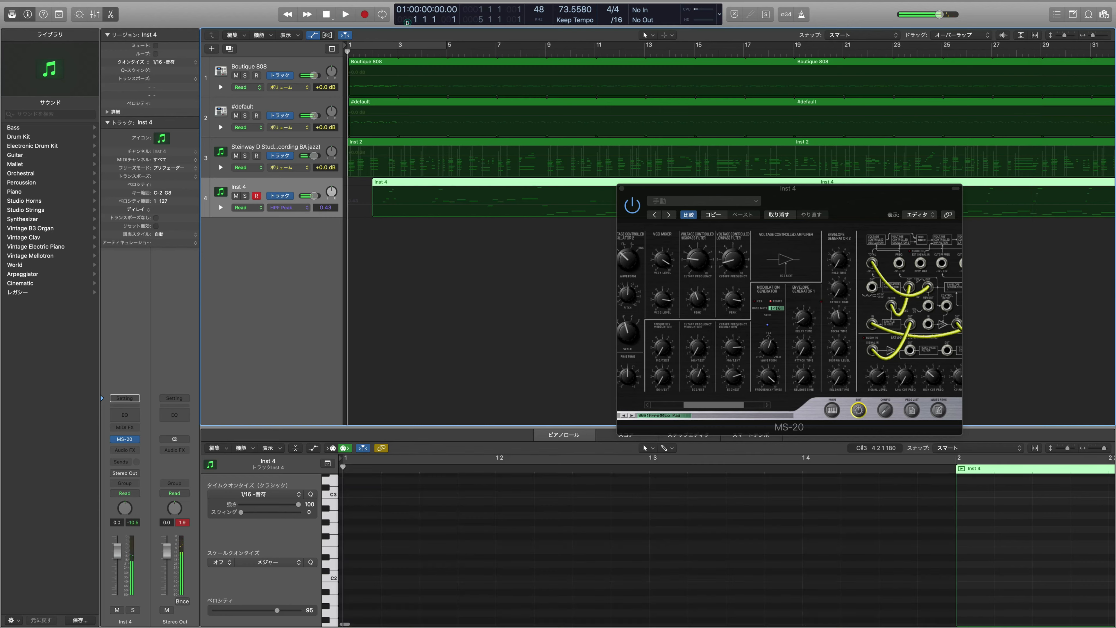
key("r")
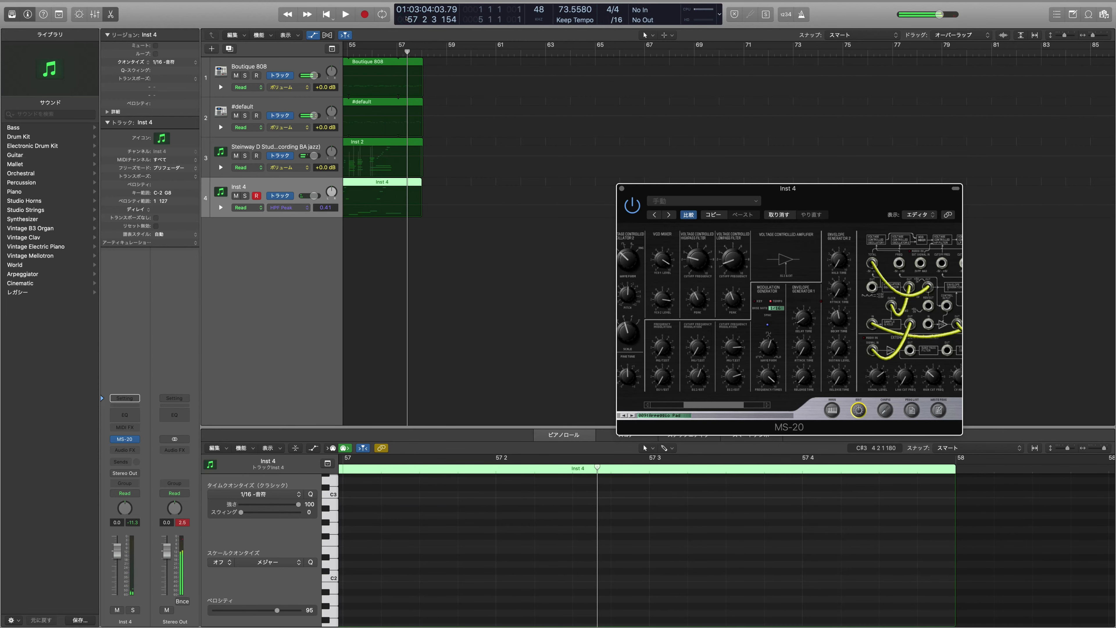
- Play the arrangement back from bar 1, check the Inst 4 track's automation modes, and keep Read
key("Return")
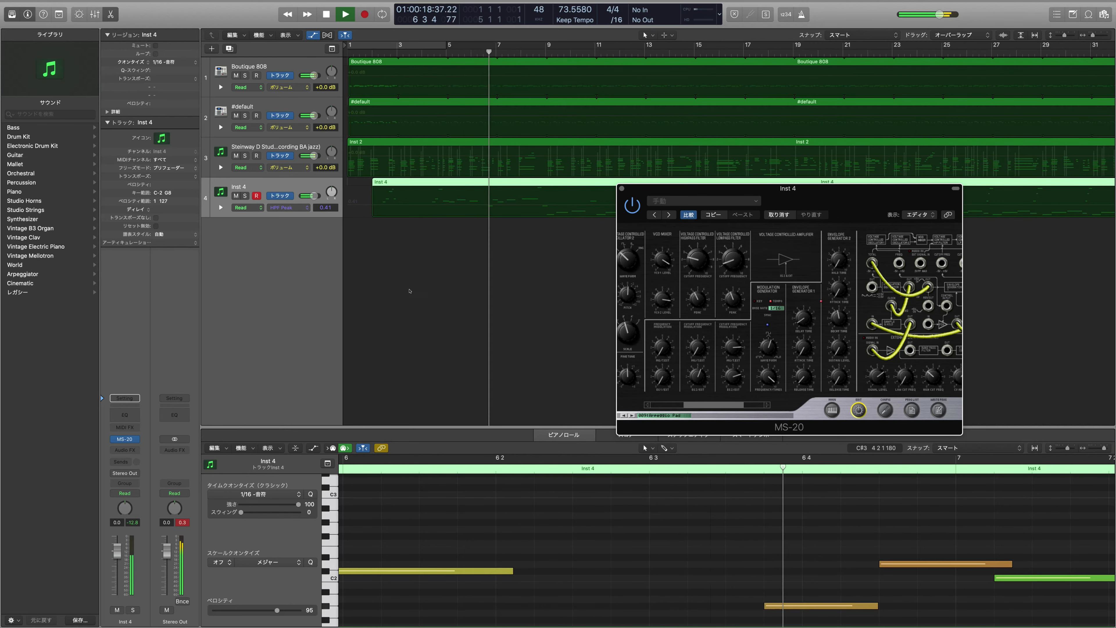
left_click(247, 207)
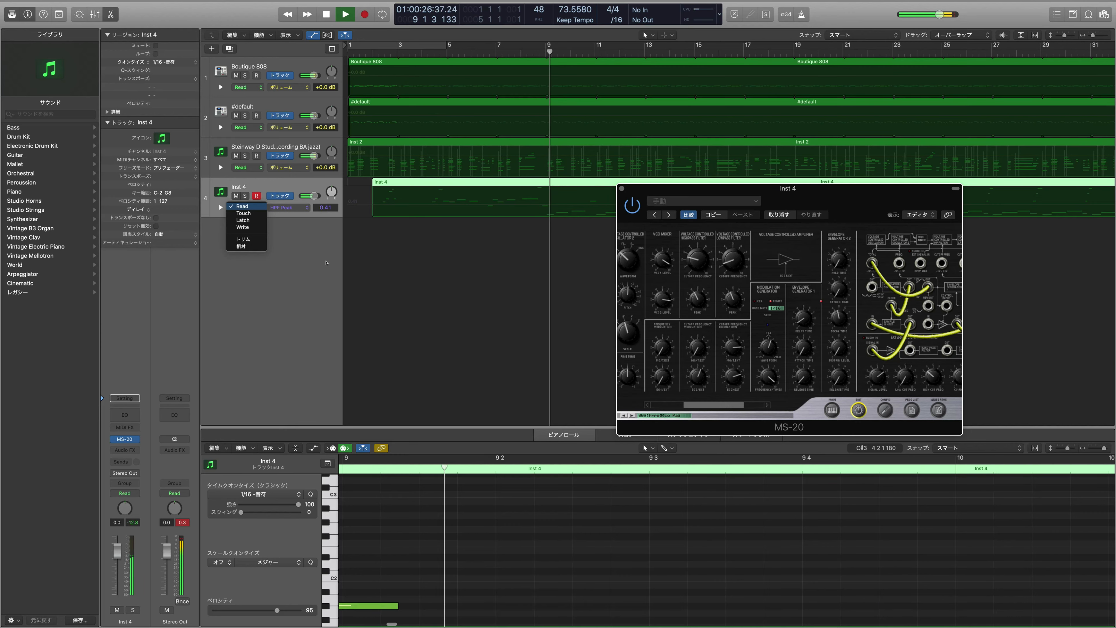
left_click(242, 206)
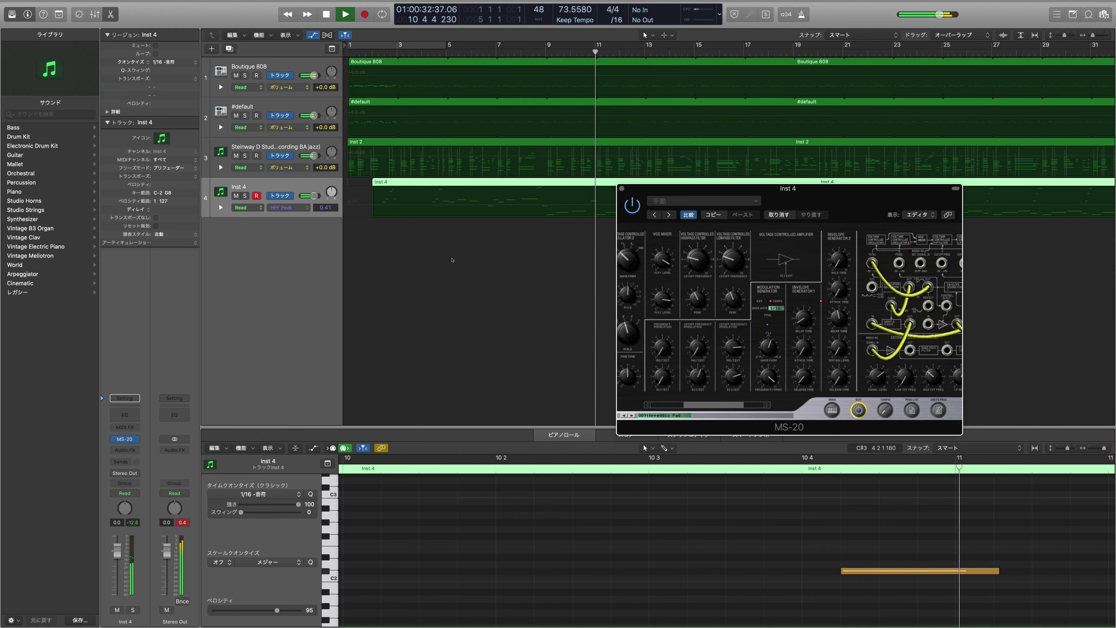
- Deselect the Inst 4 region and add an HPF Peak automation spike between bars 4 and 5, dropping to 0.46 after the peak
left_click(492, 267)
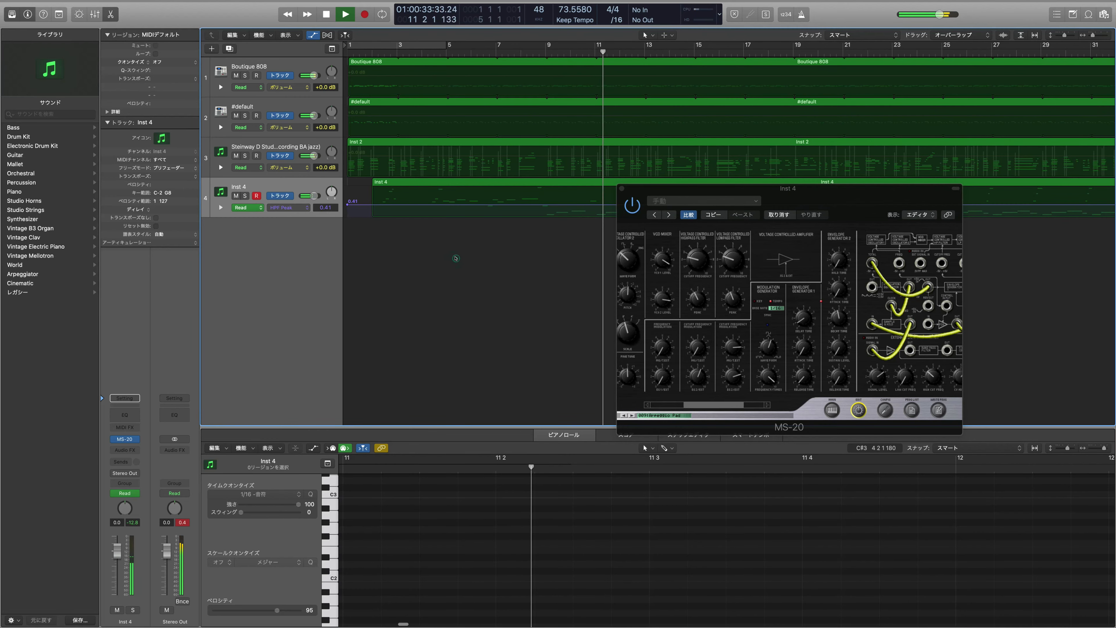
left_click(534, 253)
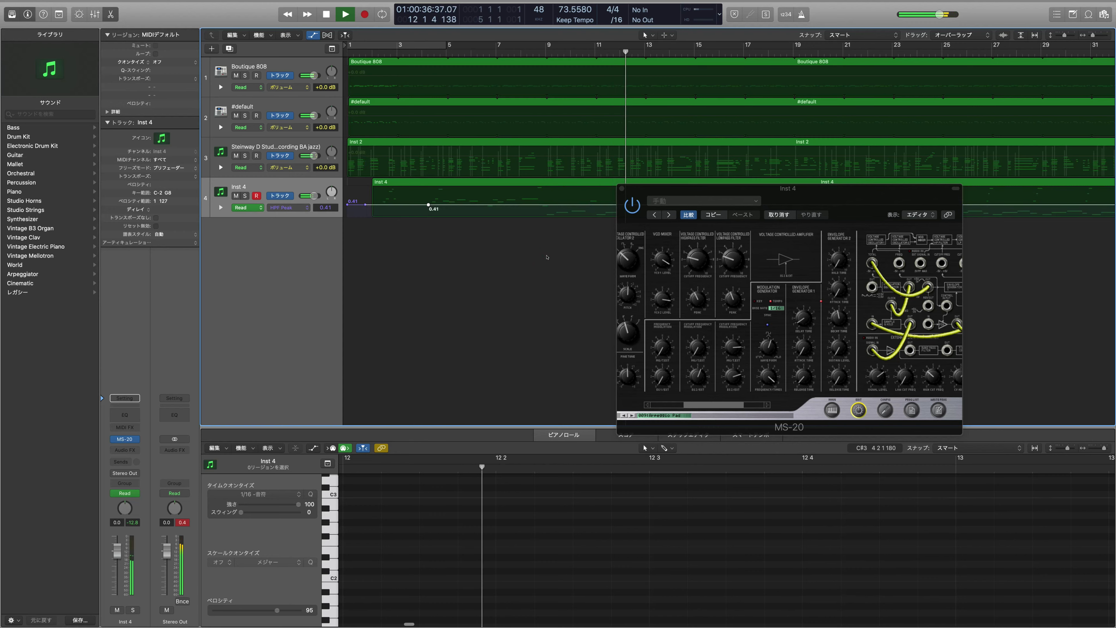
left_click_drag(438, 205, 438, 193)
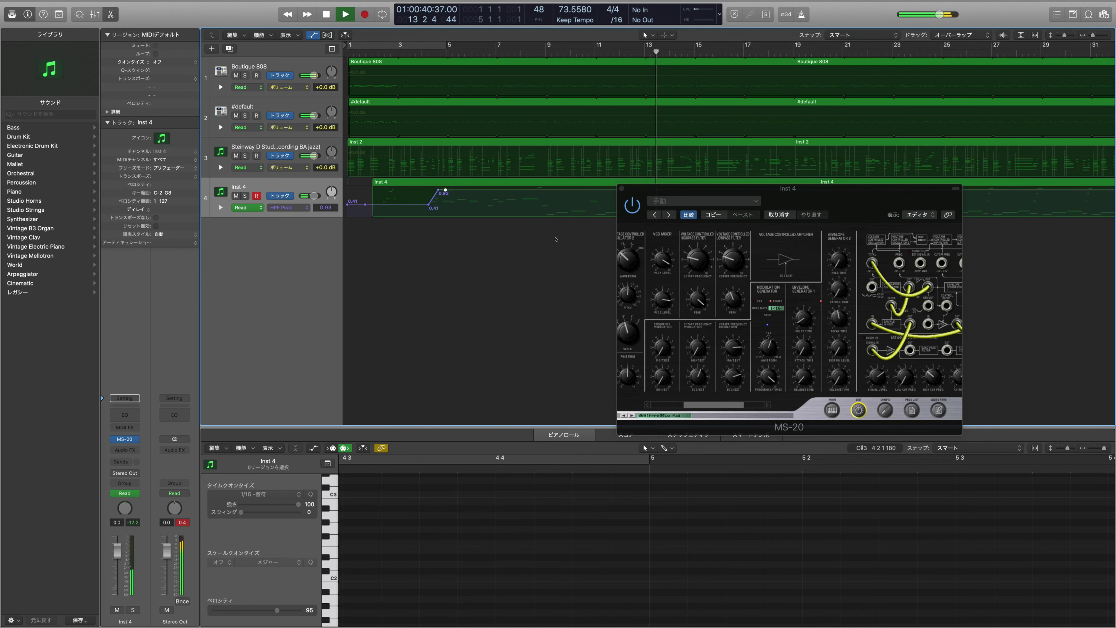
left_click_drag(556, 239, 554, 258)
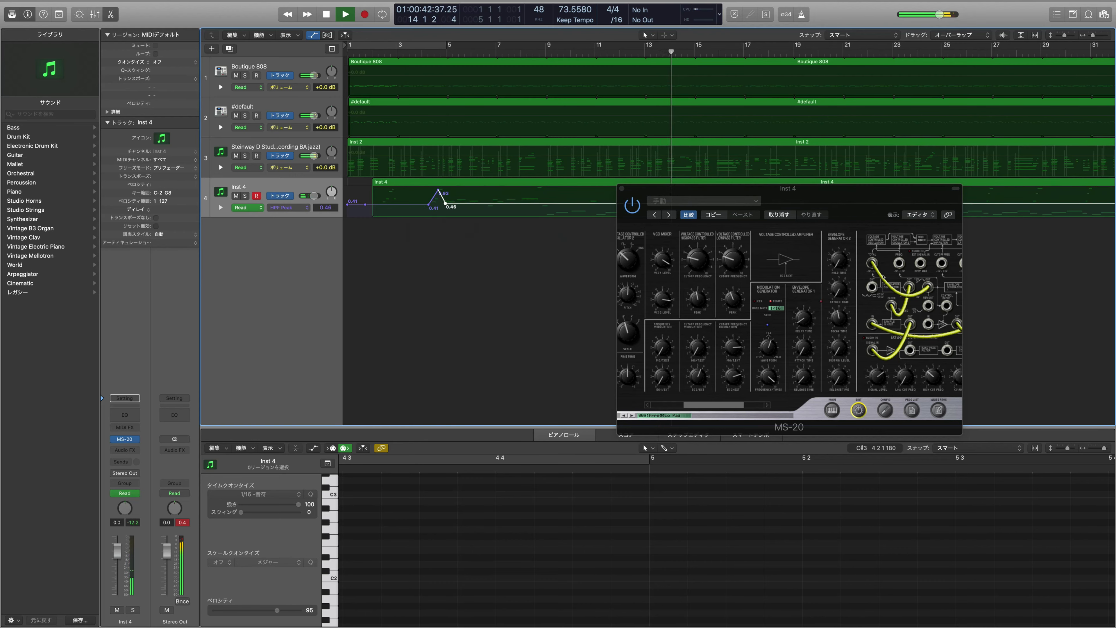
- Move the MS-20 window clear of the Inst 4 track and add an HPF Peak spike to 0.72 around bar 12, falling to 0.42
left_click_drag(849, 233, 882, 300)
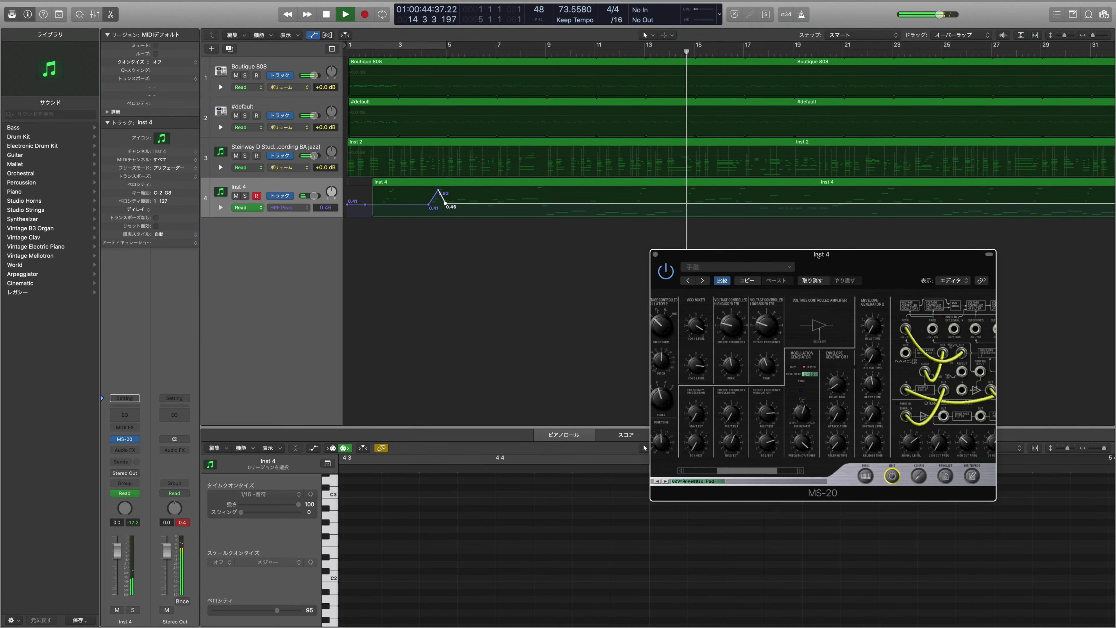
left_click(631, 203)
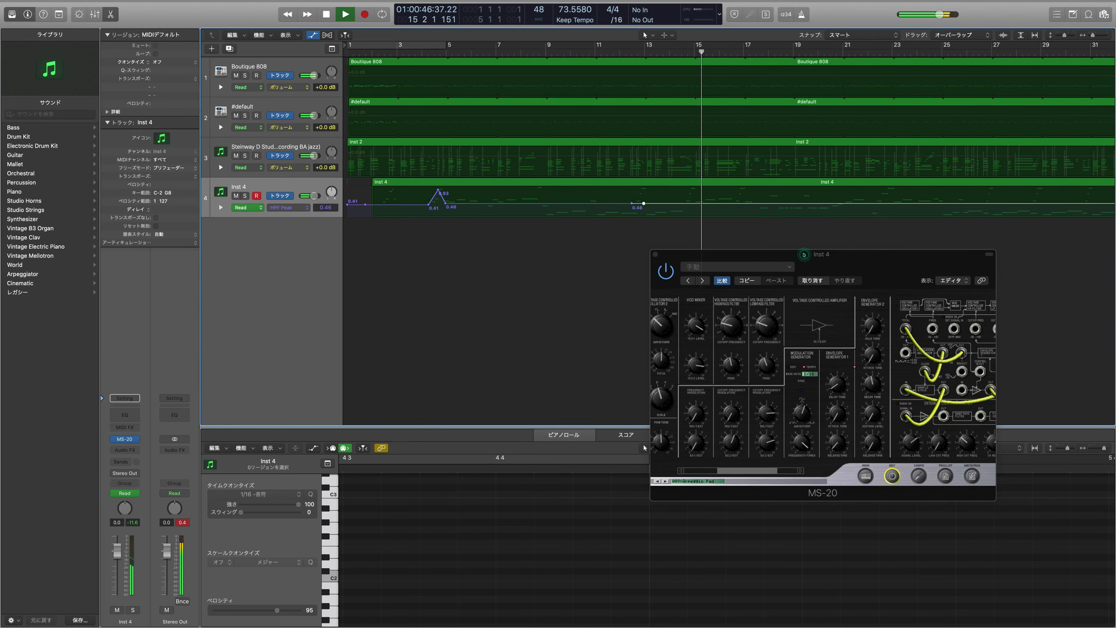
left_click_drag(644, 203, 633, 196)
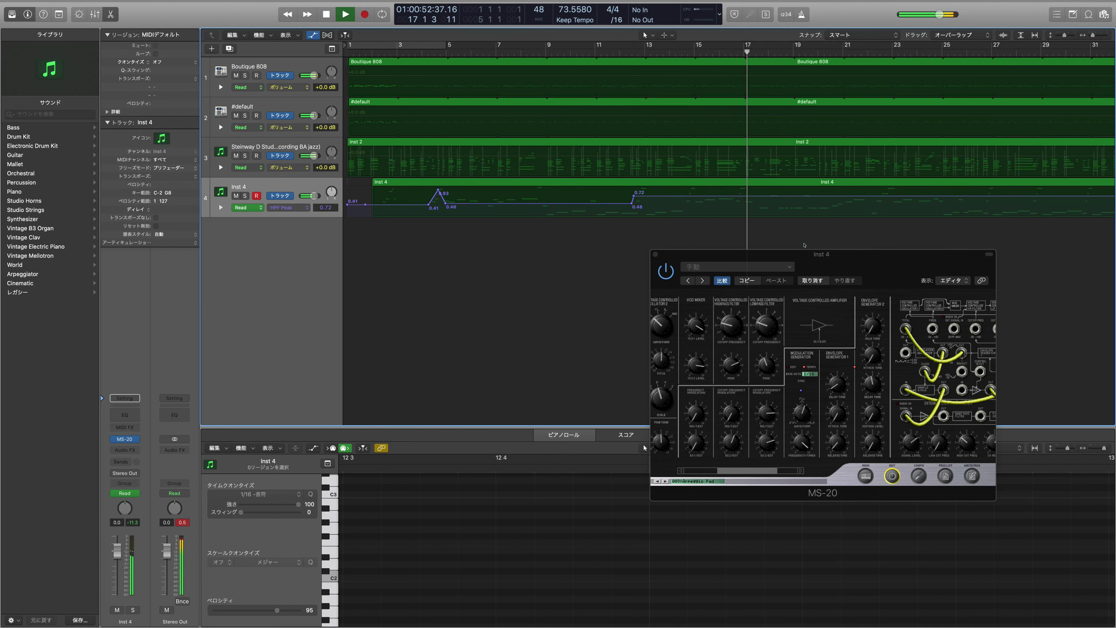
left_click_drag(804, 244, 804, 244)
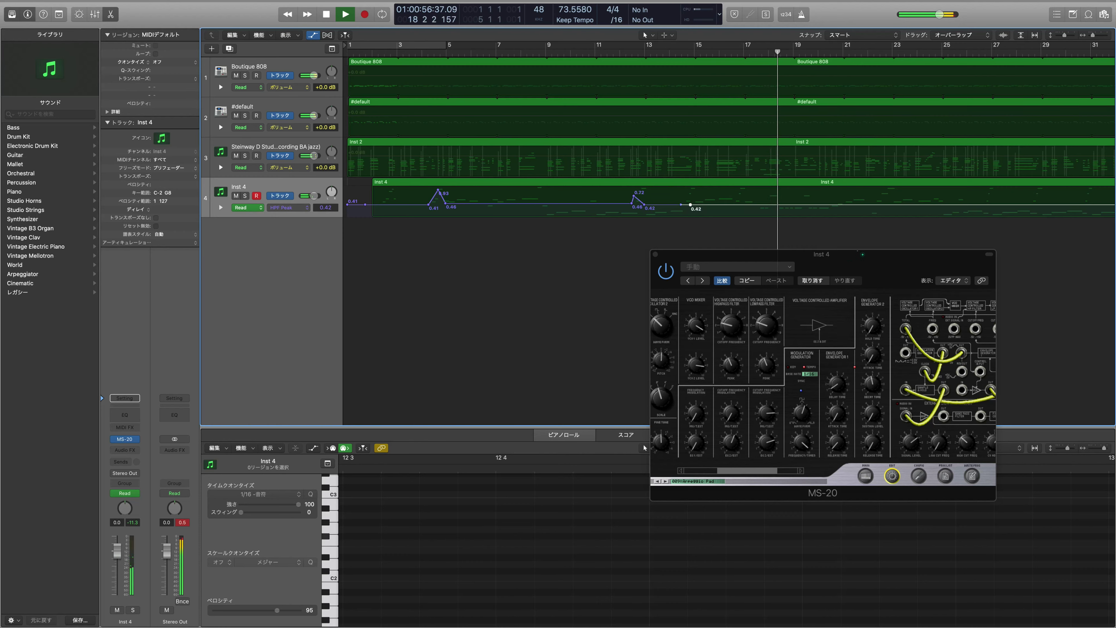
- Add an HPF Peak spike just before bar 15 that returns to 0.42, and raise the line to 0.68 just after bar 17
left_click_drag(690, 205, 690, 189)
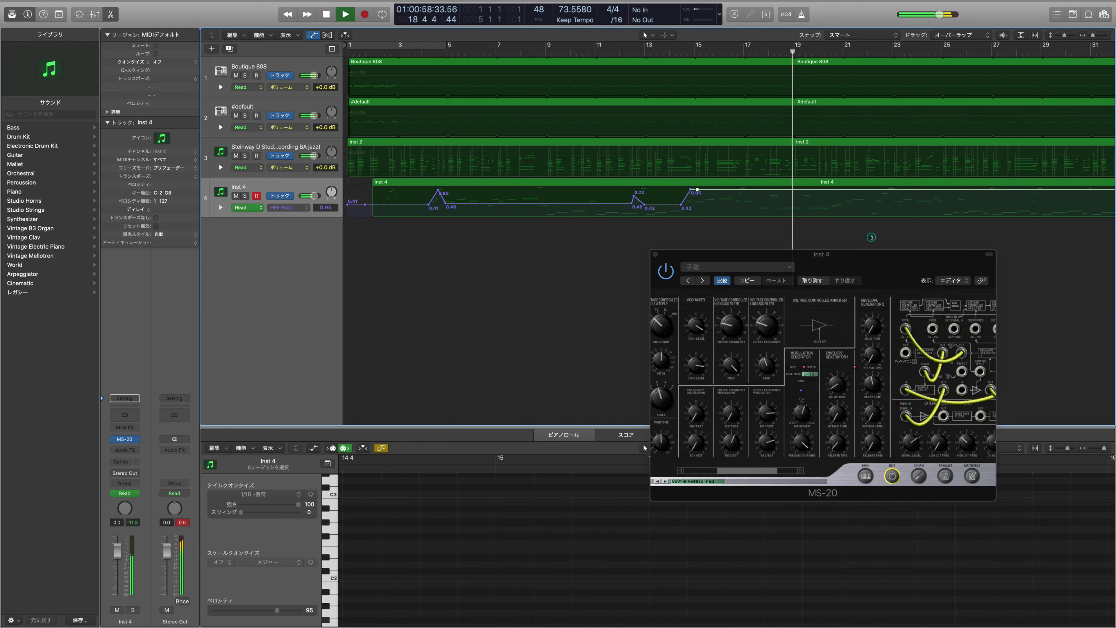
left_click_drag(697, 189, 697, 204)
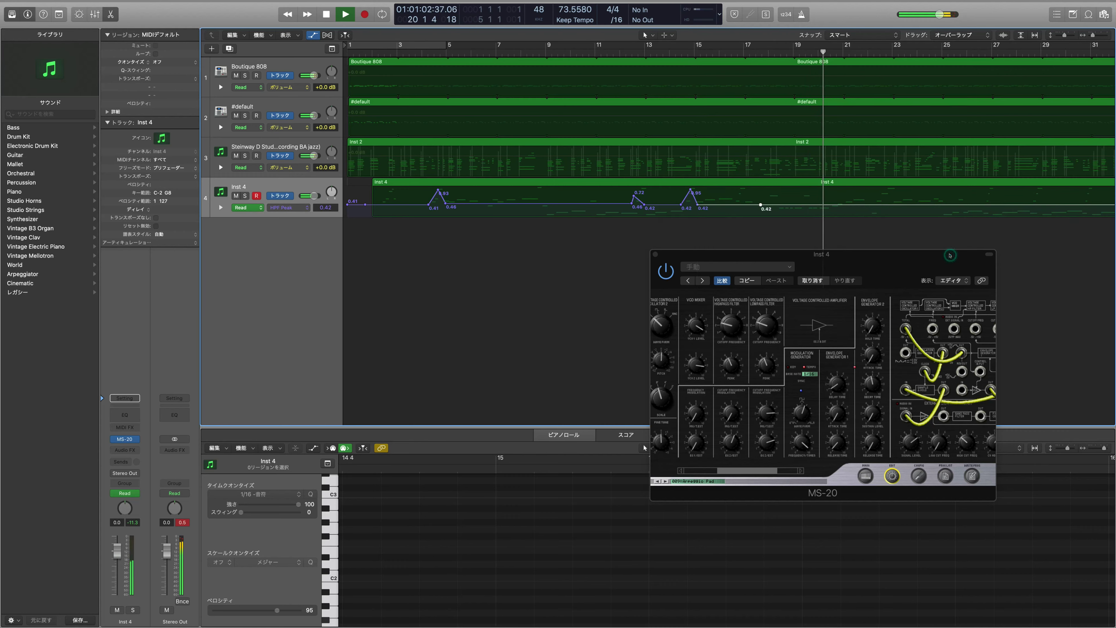
left_click_drag(760, 204, 754, 205)
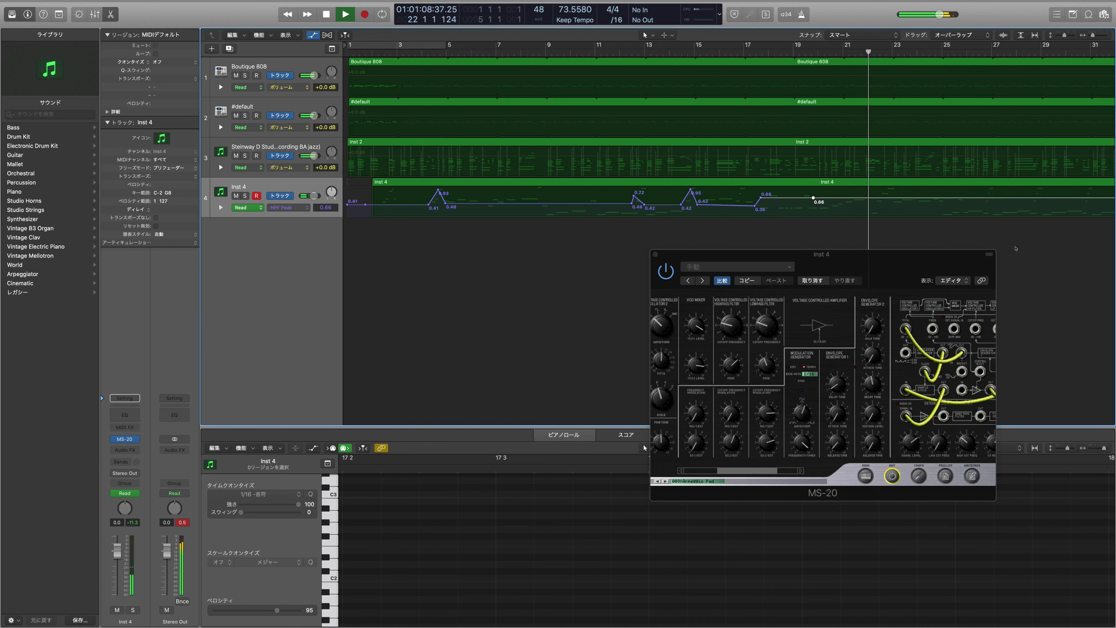
- Add HPF Peak spikes around bars 22 and 26, dropping to 0.37 after the first and 0.29 after the second
left_click(813, 198)
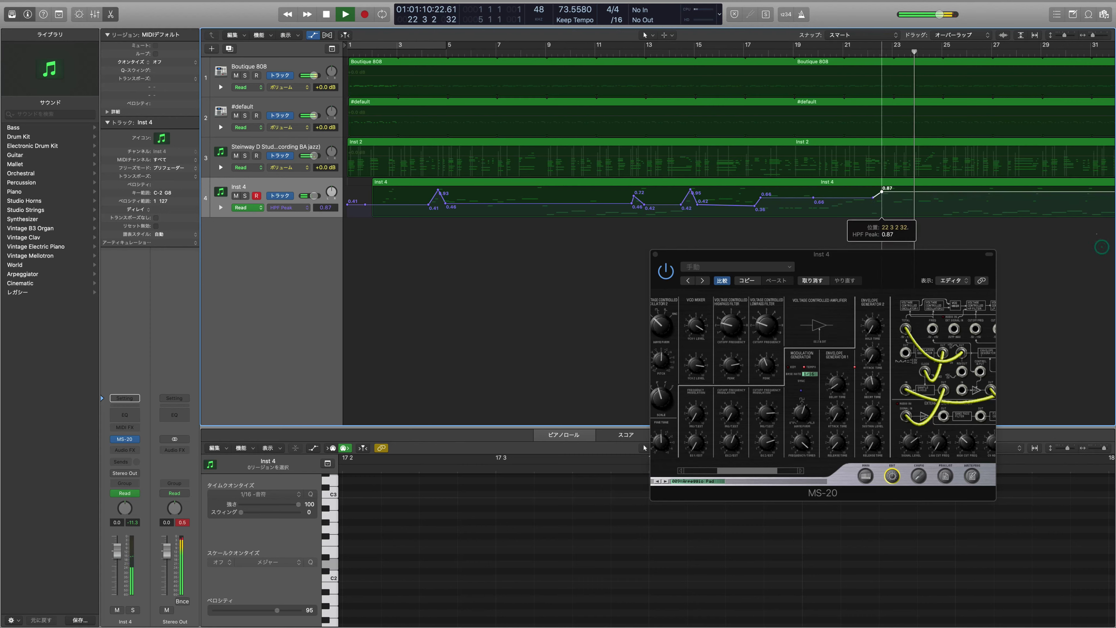
mouse_move(881, 198)
left_mouse_down()
mouse_move(894, 193)
mouse_move(894, 205)
left_mouse_up()
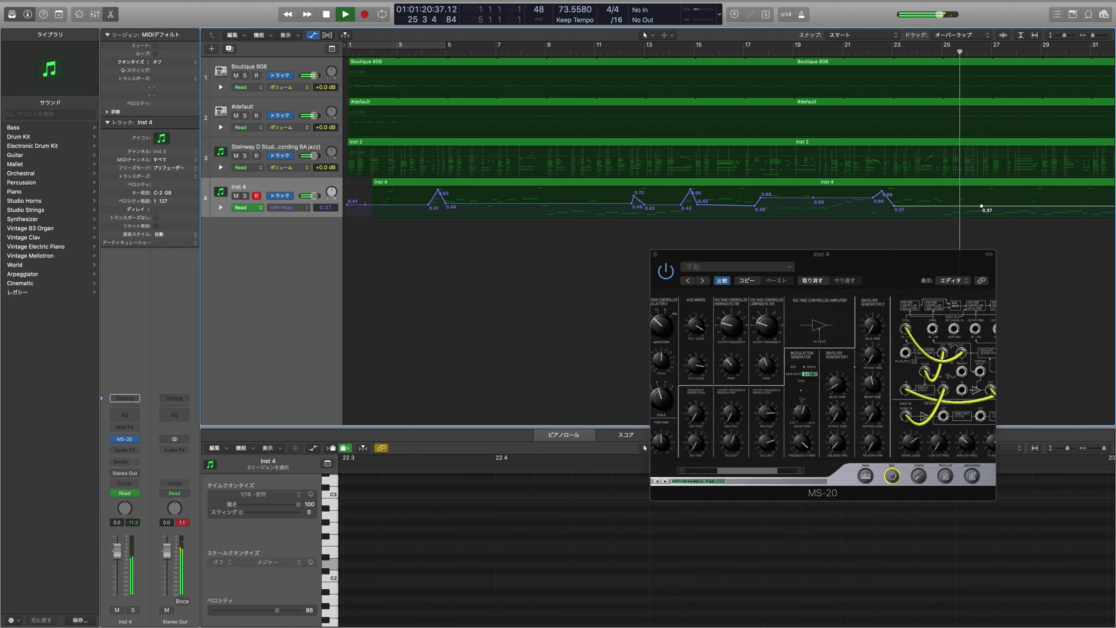
mouse_move(981, 205)
left_mouse_down()
mouse_move(981, 193)
mouse_move(991, 208)
left_mouse_up()
- Adjust the MS-20's lowpass and highpass cutoff while replaying the automated passage from before bar 13
left_click(951, 396)
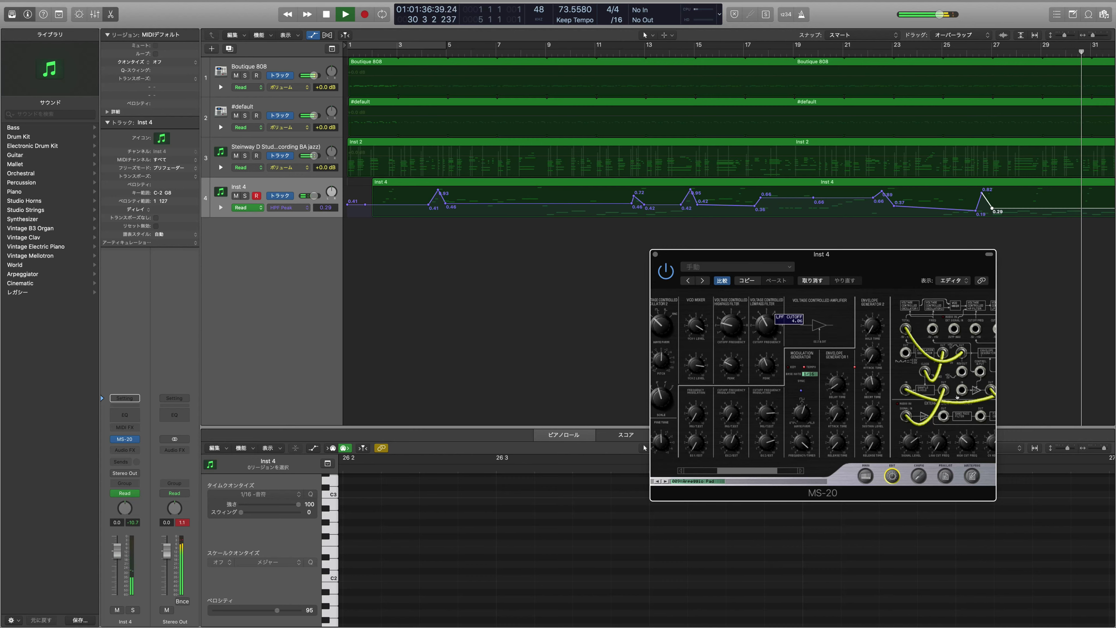
left_click(644, 447)
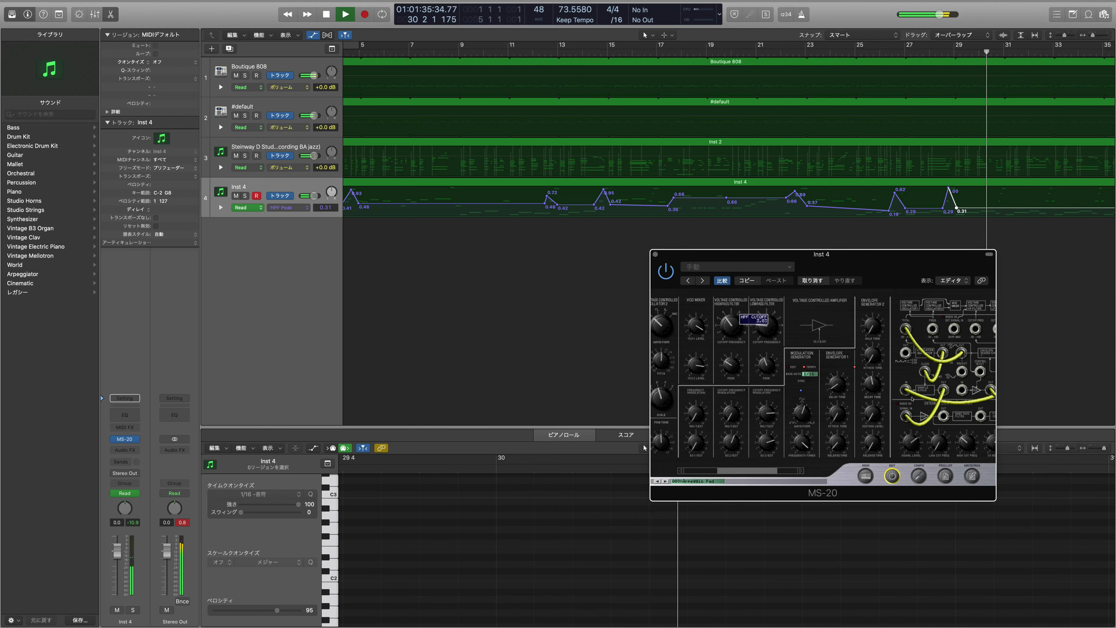
left_click(655, 65)
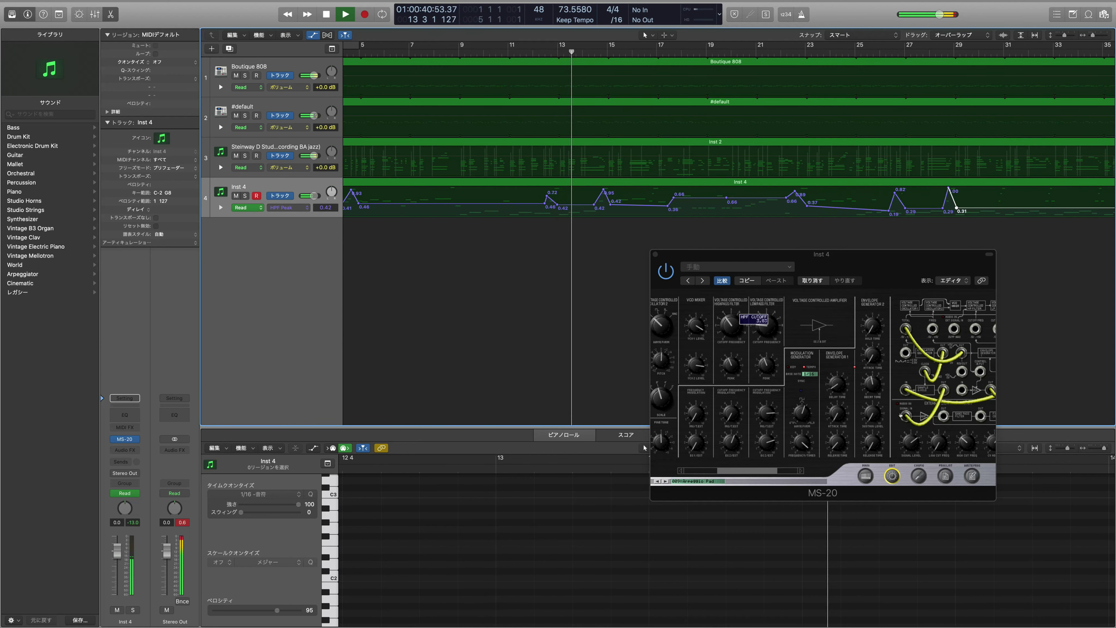
left_click(907, 404)
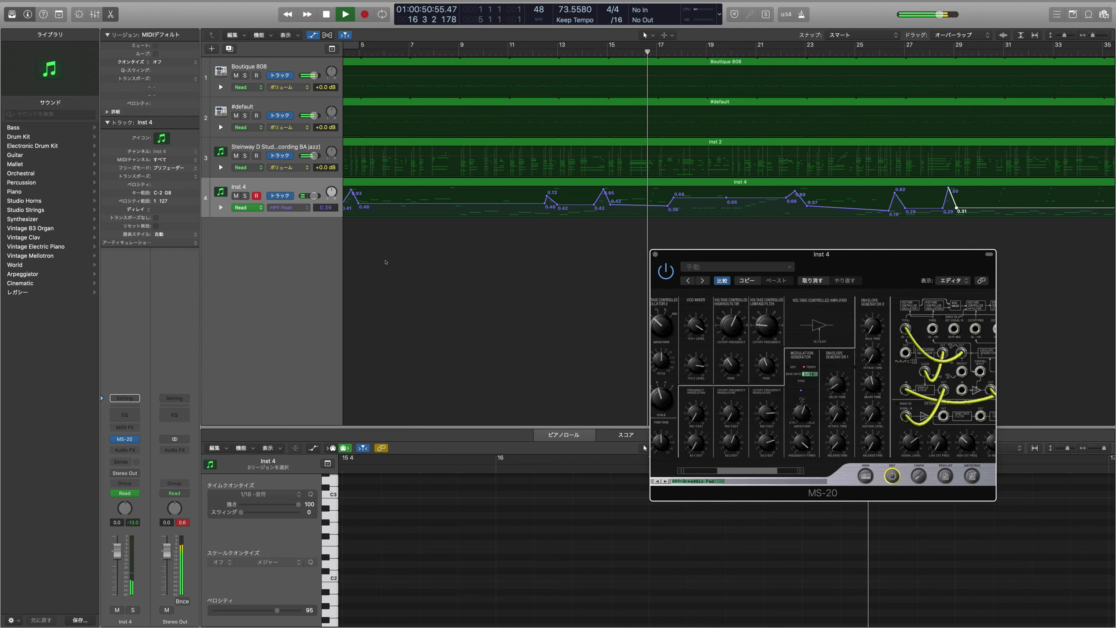
- Browse the MS-20 automation parameters, keep HPF Peak, and lower its line after bar 17 down to 0.28 just before bar 22
left_click(289, 207)
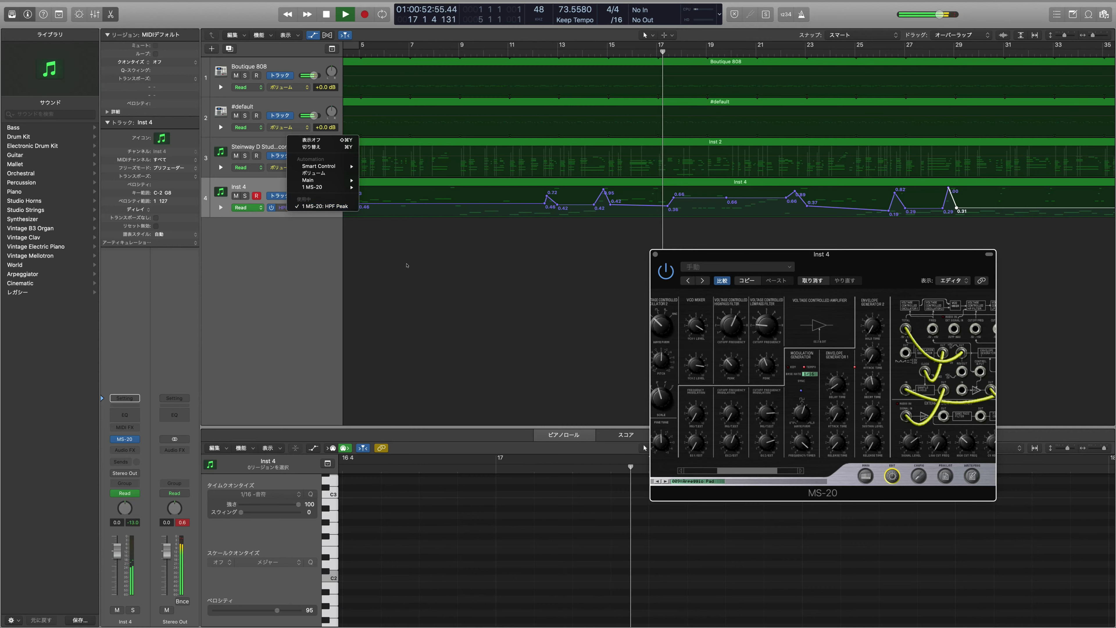
mouse_move(325, 187)
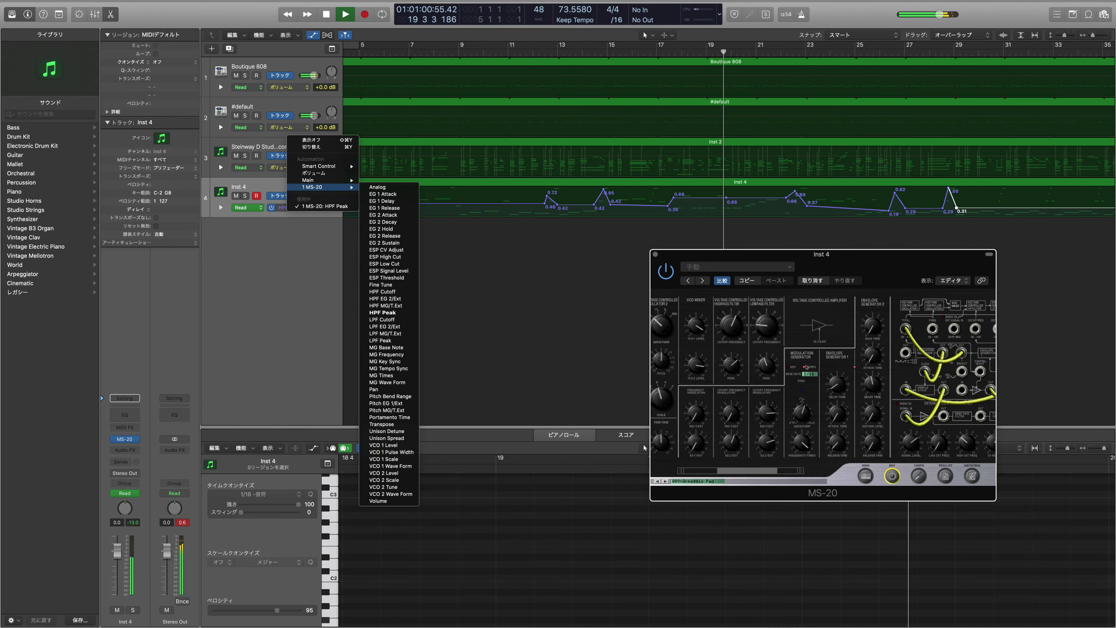
left_click(856, 249)
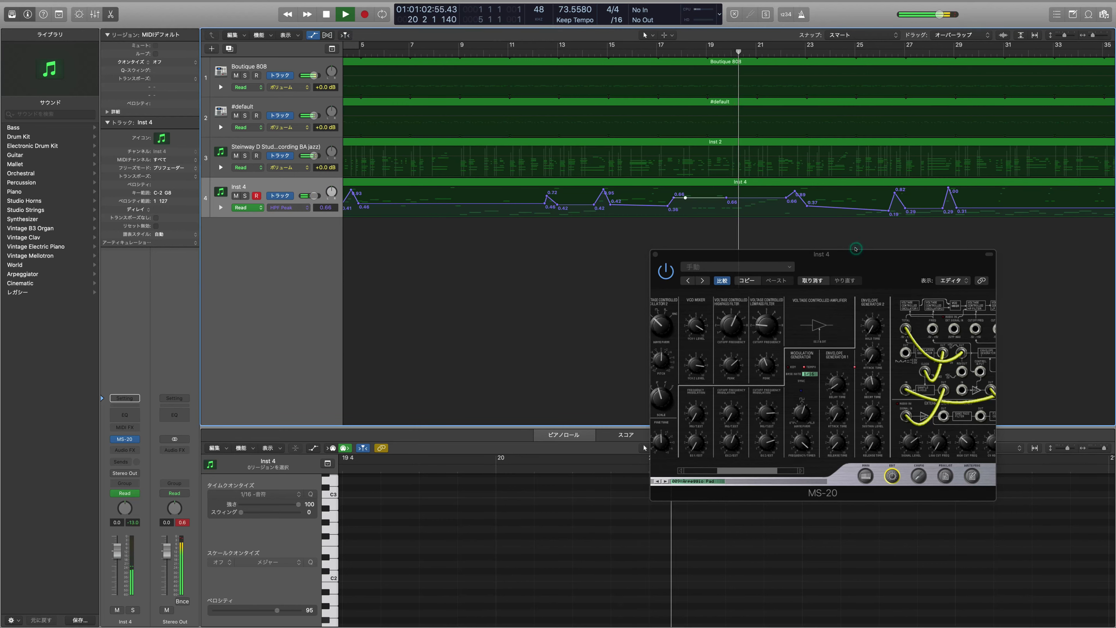
left_click_drag(685, 197, 777, 208)
left_click(918, 411)
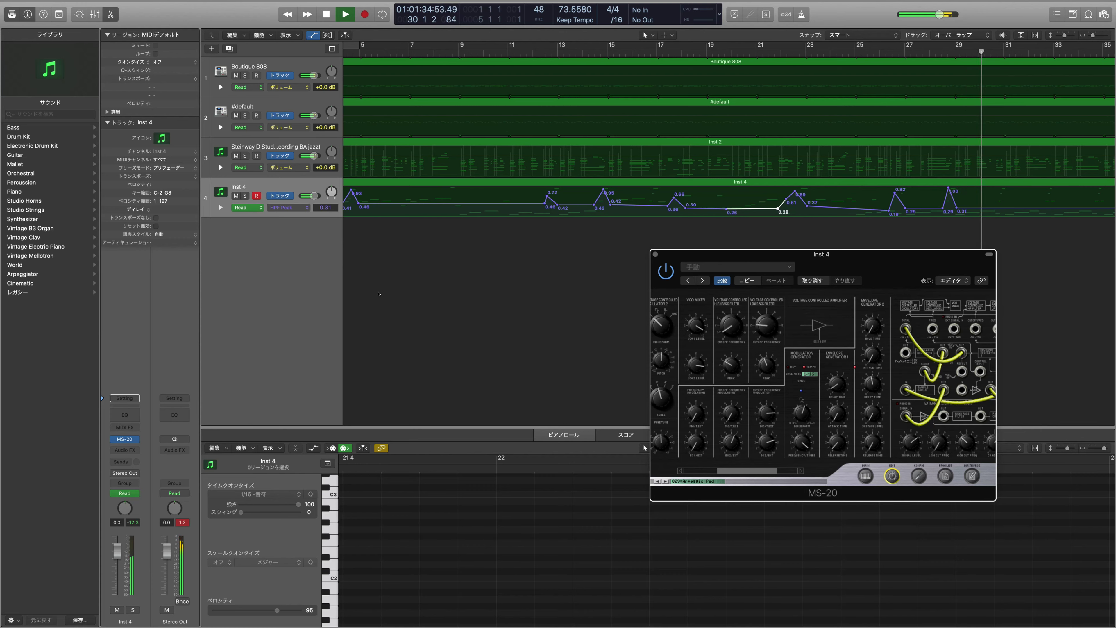
- Switch the Inst 4 automation parameter to the MS-20's ESP High Cut and play from about bar 12
left_click(287, 207)
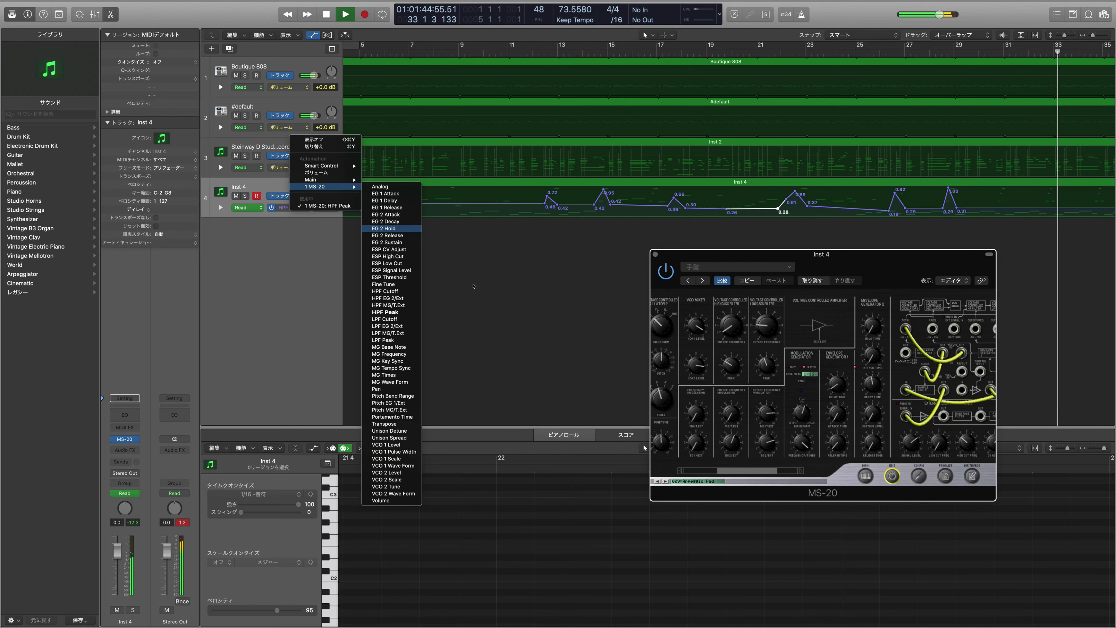
key("Down")
key("Down")
key("Down")
key("Down")
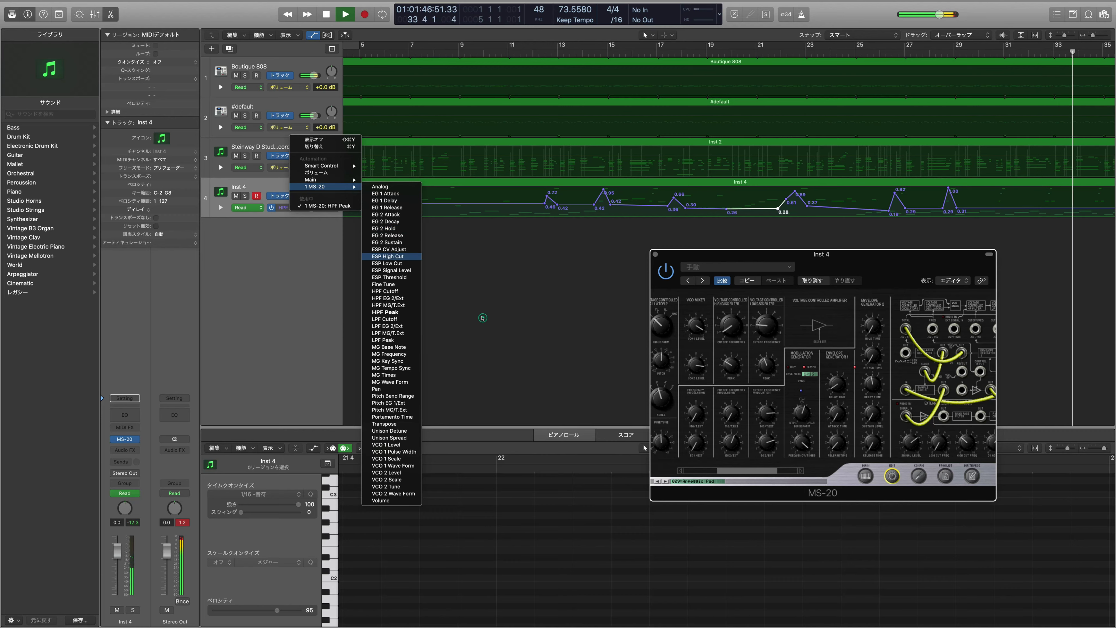
key("Return")
left_click(532, 46)
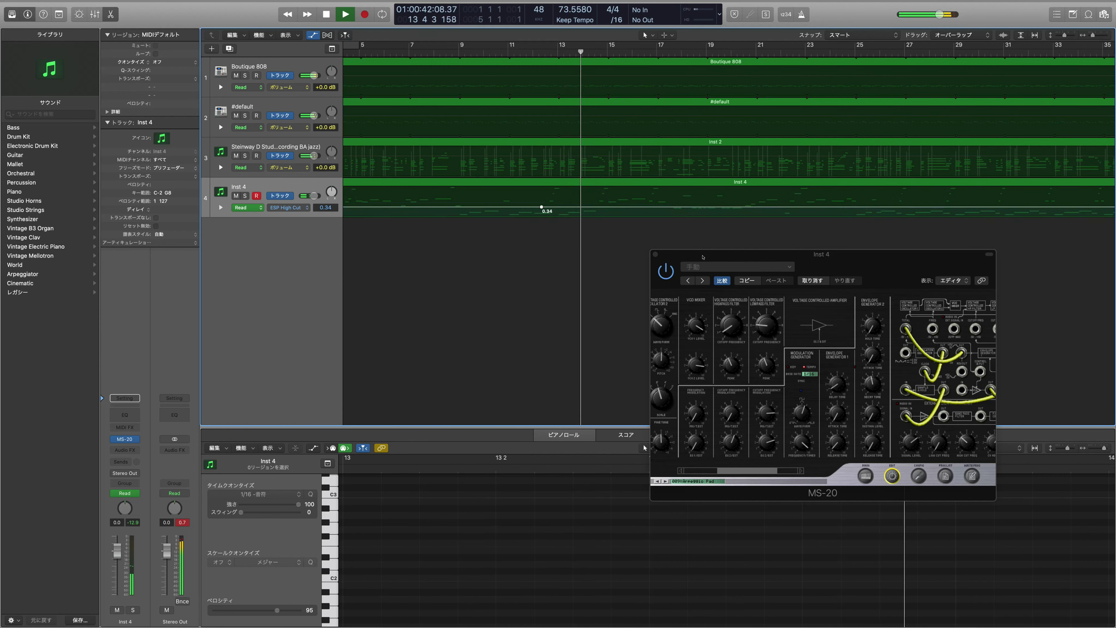
- Add two ESP High Cut spikes between bars 12 and 15, ending at 0.24, and replay from about bar 12
mouse_move(563, 207)
left_mouse_down()
mouse_move(569, 189)
mouse_move(569, 212)
left_mouse_up()
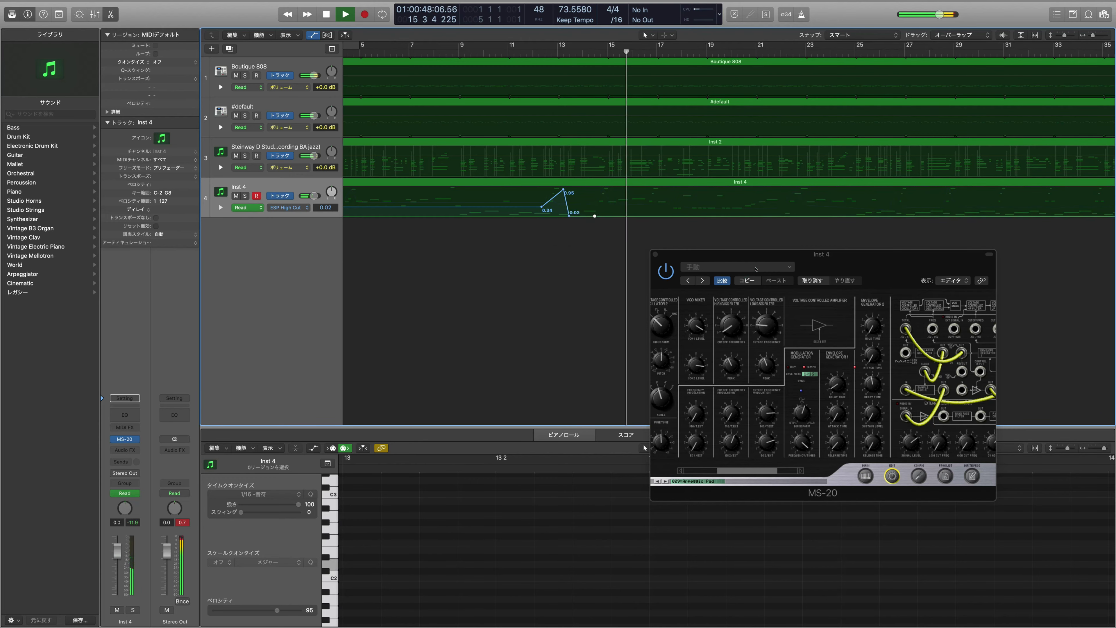
mouse_move(608, 214)
left_mouse_down()
mouse_move(608, 191)
mouse_move(592, 192)
mouse_move(587, 213)
mouse_move(604, 210)
left_mouse_up()
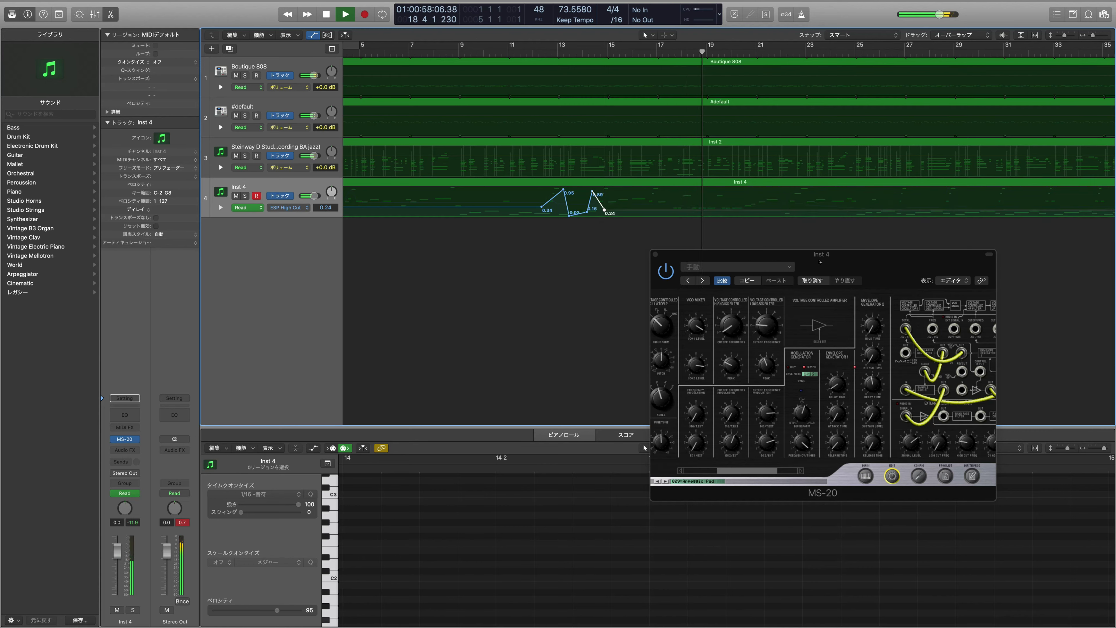
left_click(527, 48)
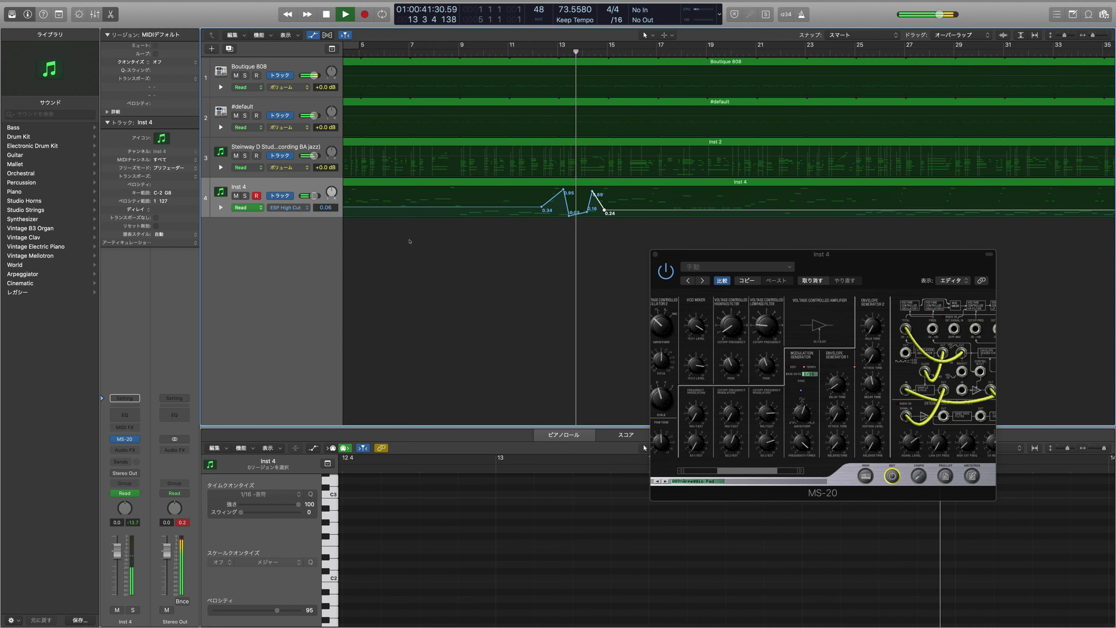
- Switch the Inst 4 automation parameter to the MS-20's LPF Cutoff
left_click(288, 207)
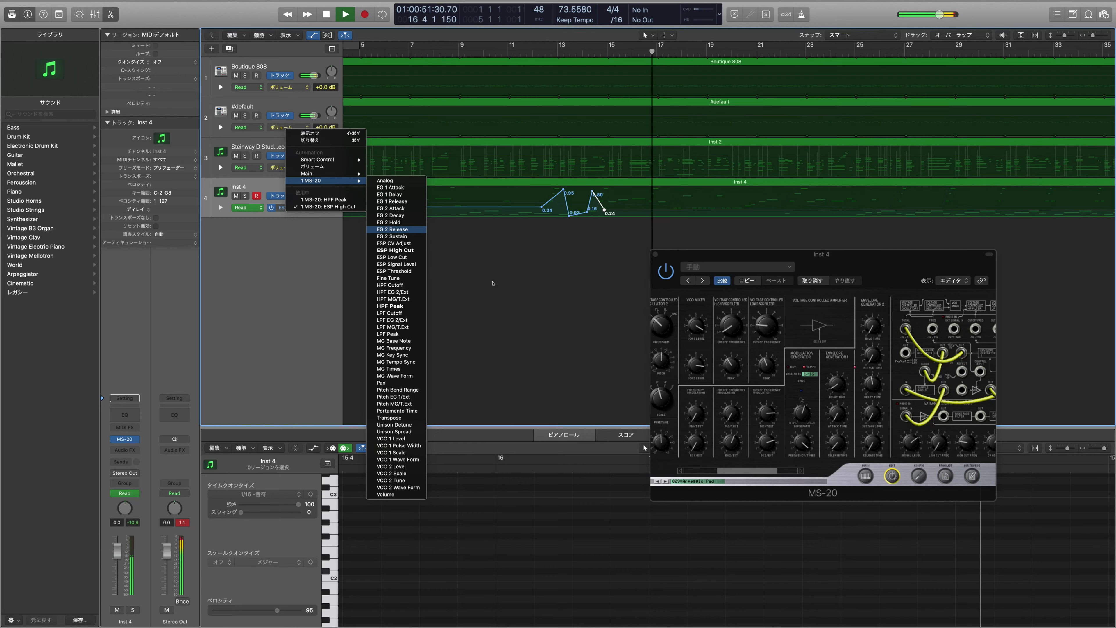
key("Down")
key("Down")
key("Down")
key("Down")
key("Down")
key("Down")
key("Down")
key("Down")
key("Down")
key("Down")
key("Down")
key("Down")
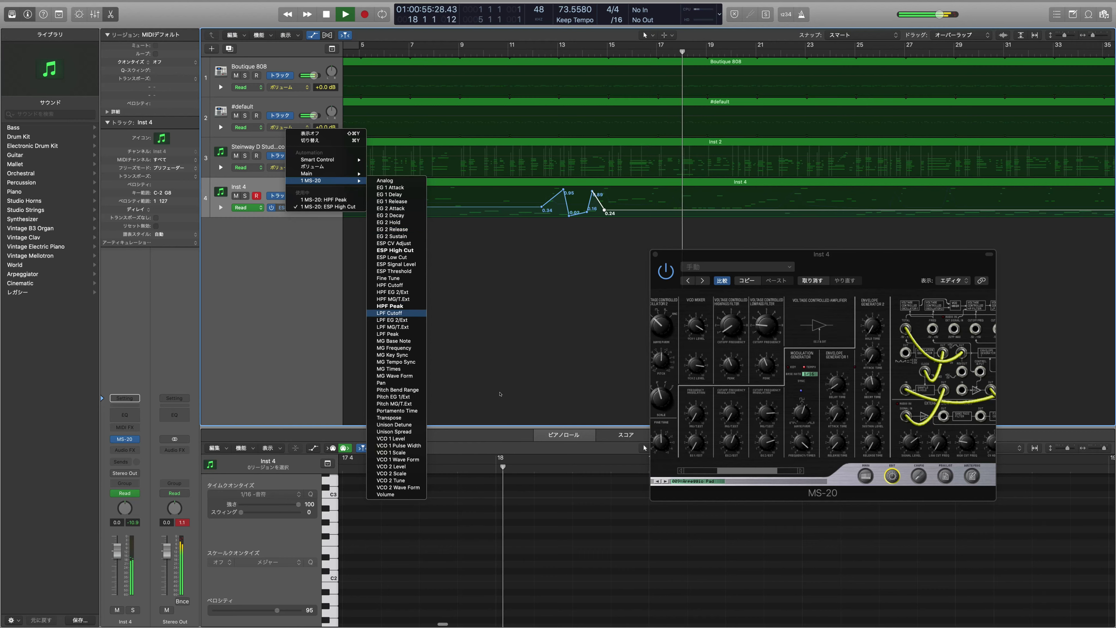
key("Return")
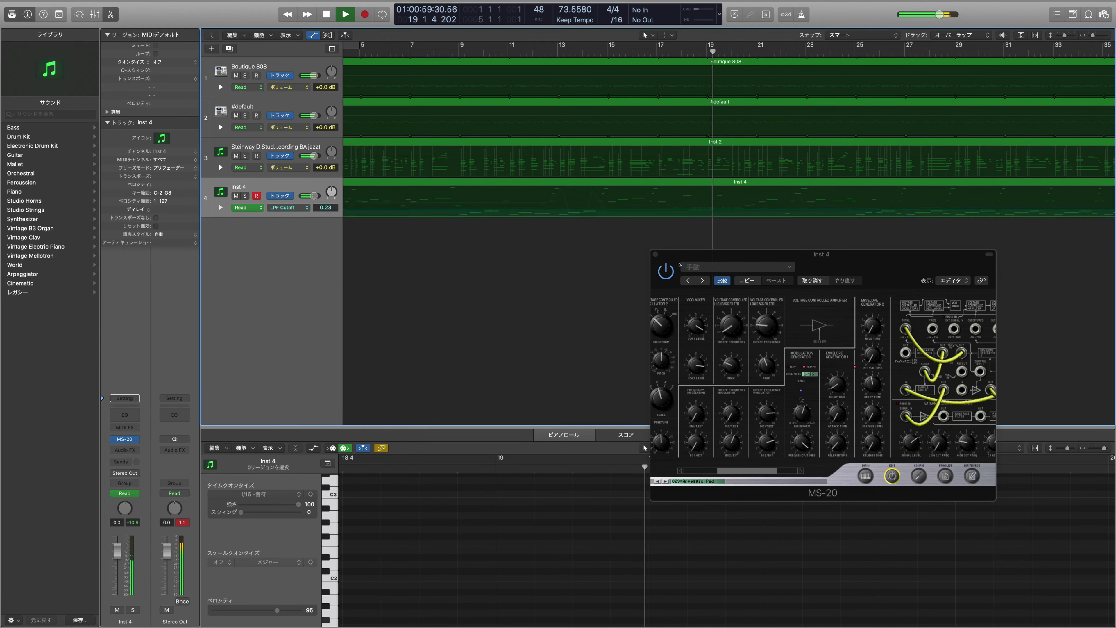
- Add three LPF Cutoff spikes between bars 12 and 17, peaking at 0.90, 0.94 and 0.69, with the line ending at 0.16
left_click_drag(560, 210, 560, 192)
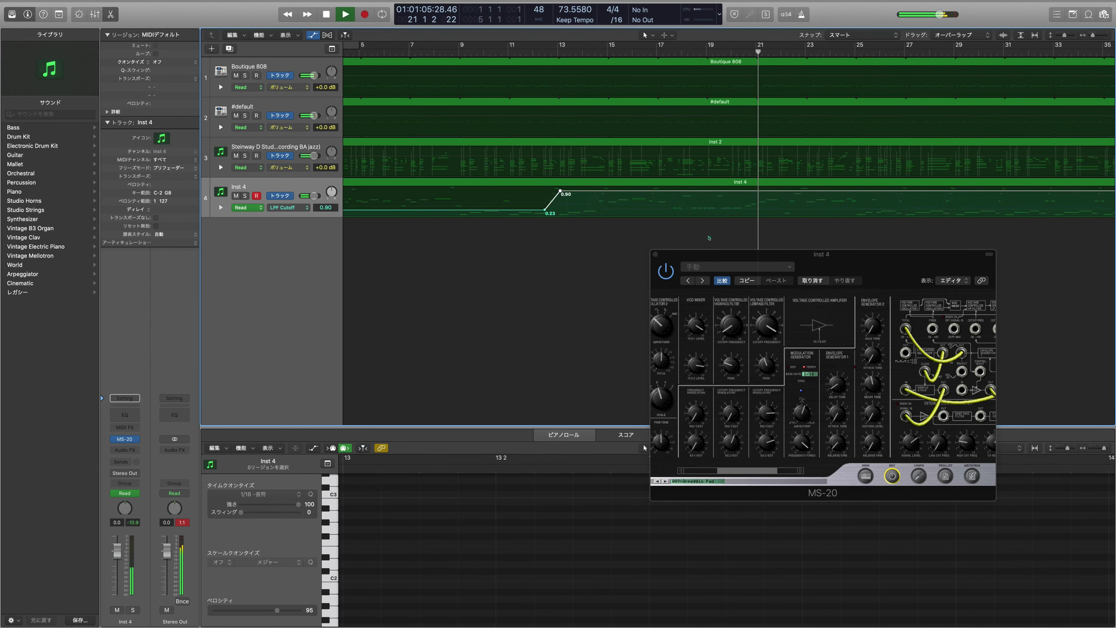
left_click(709, 237)
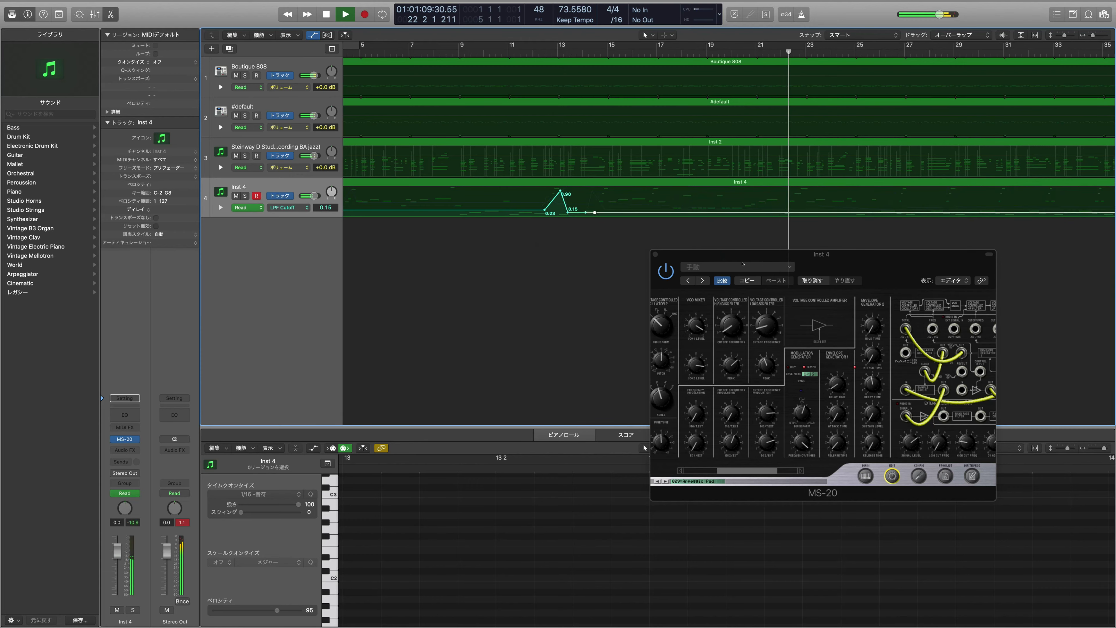
mouse_move(594, 212)
left_mouse_down()
mouse_move(595, 189)
mouse_move(609, 216)
left_mouse_up()
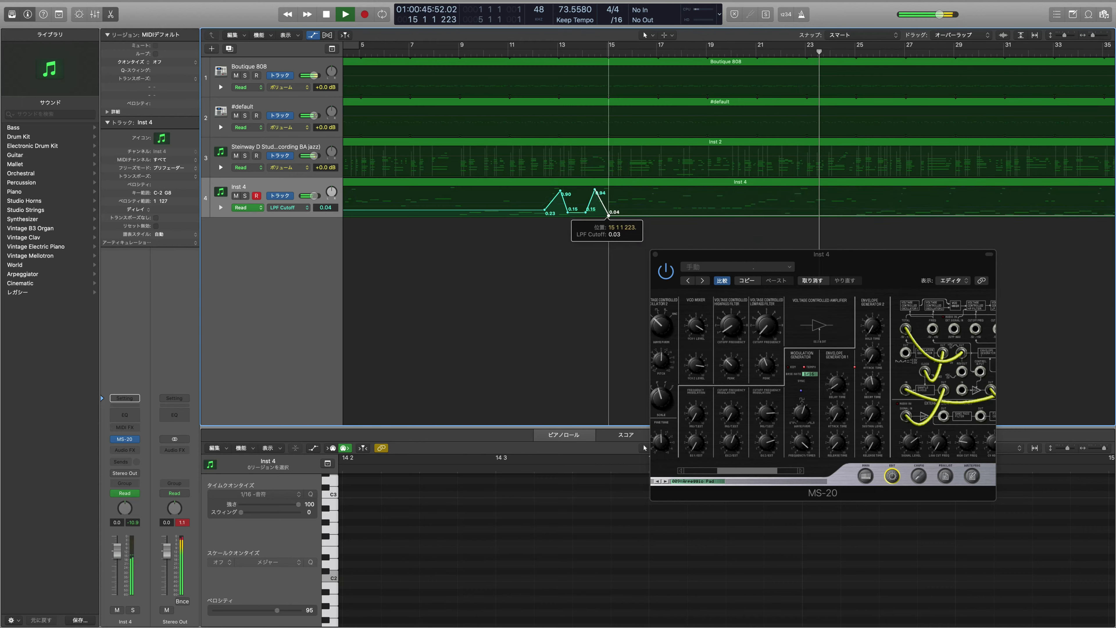
left_click_drag(630, 216, 630, 197)
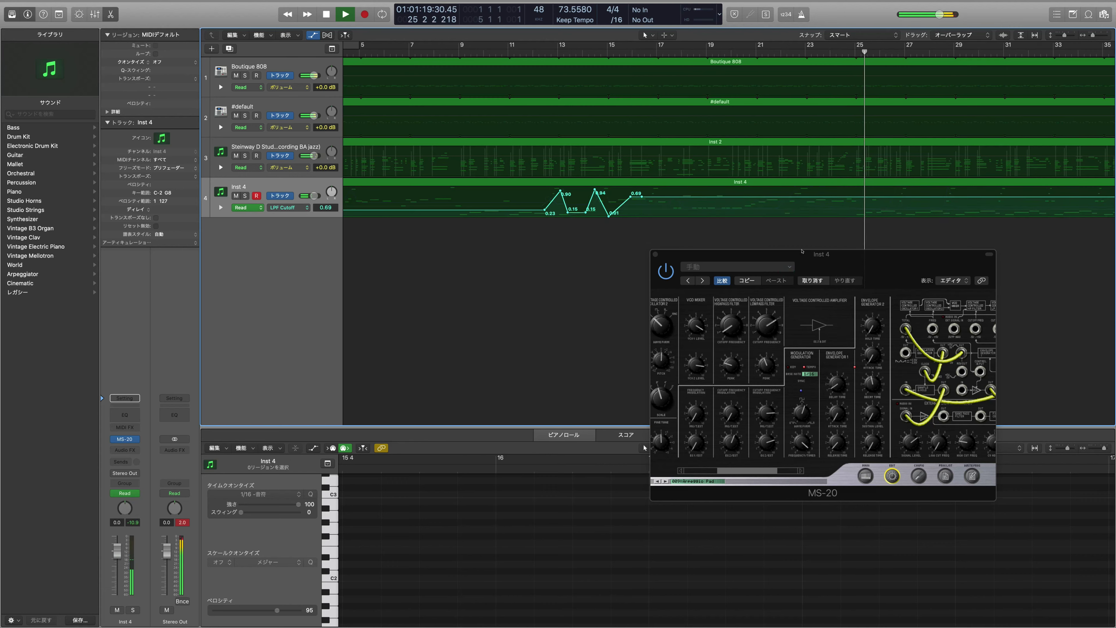
left_click_drag(642, 196, 642, 209)
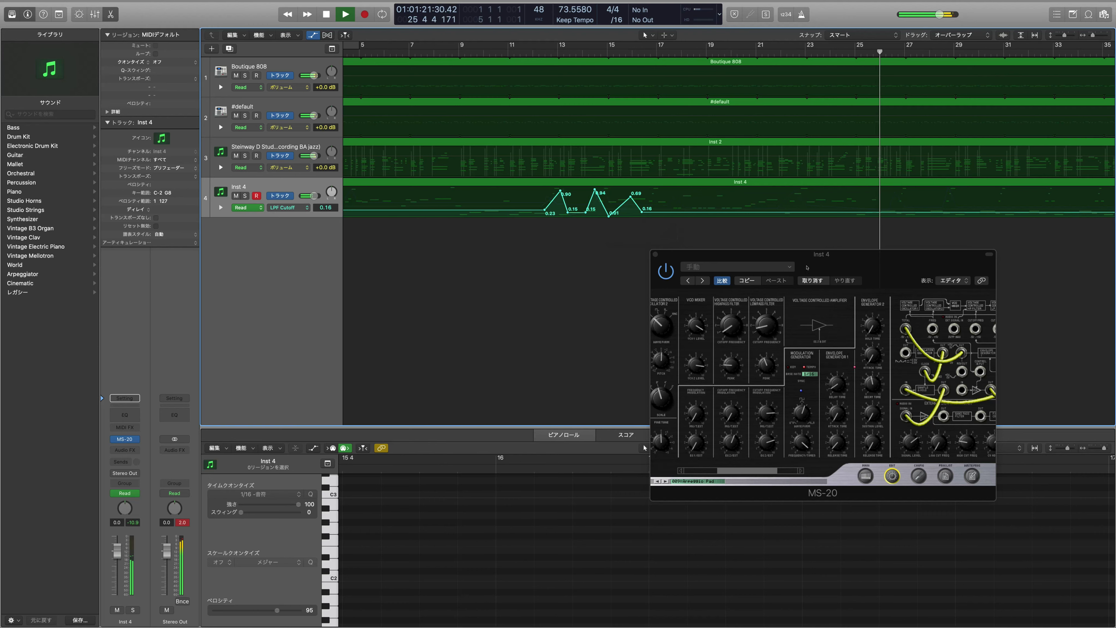
- Add three LPF Cutoff spikes between bars 16 and 20, peaking at 0.82, 0.83 and 0.82, with the line ending at 0.09
left_click_drag(653, 212, 680, 193)
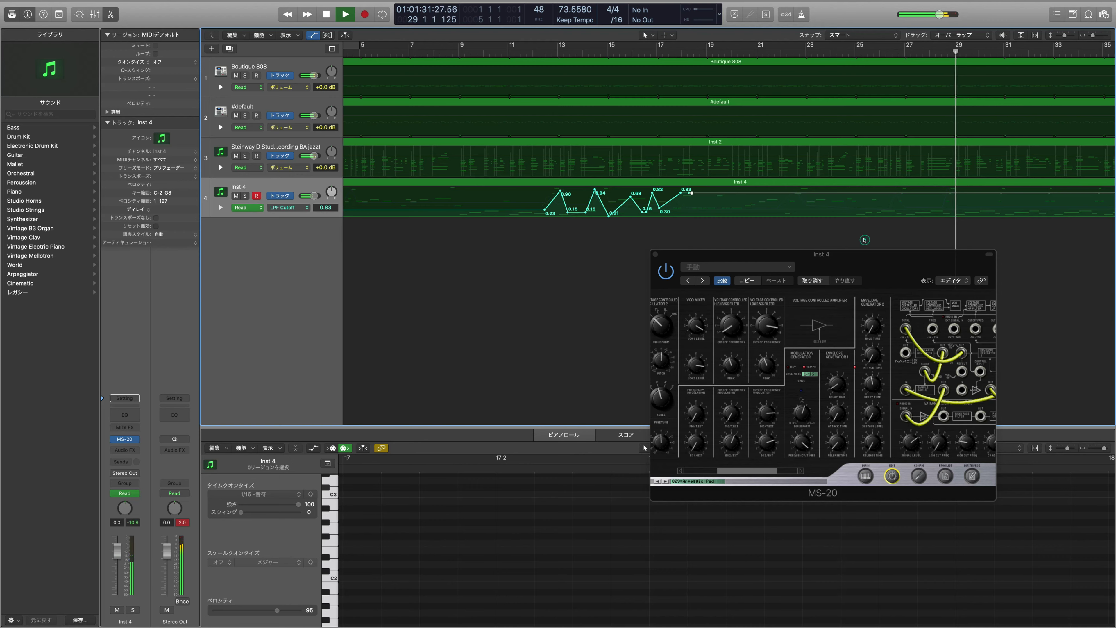
left_click_drag(692, 193, 691, 213)
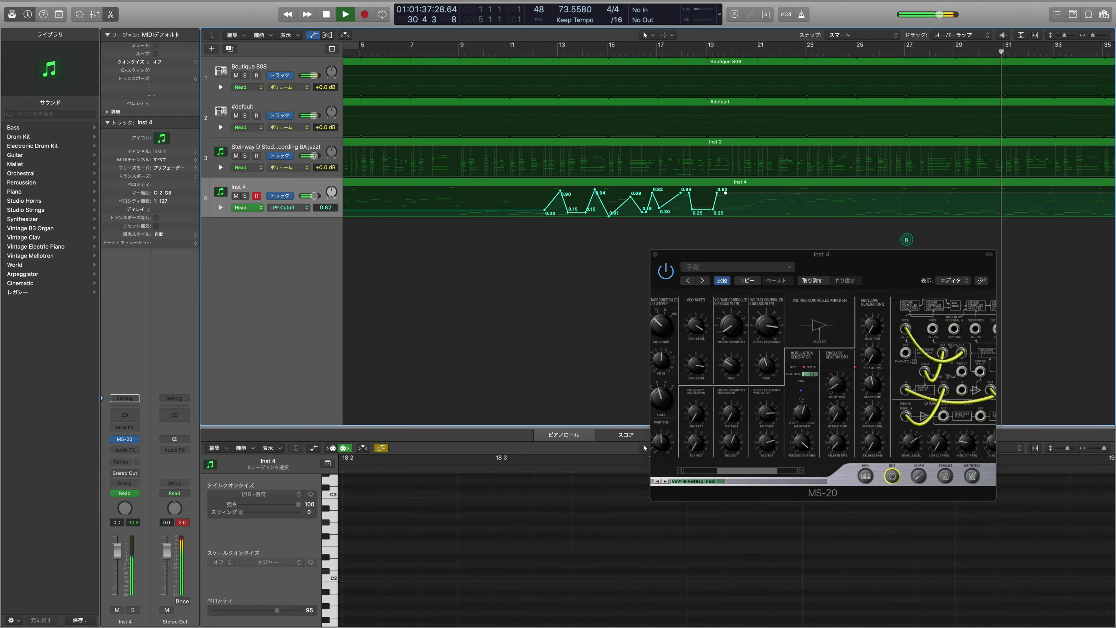
left_click(725, 193)
left_click_drag(725, 193, 735, 213)
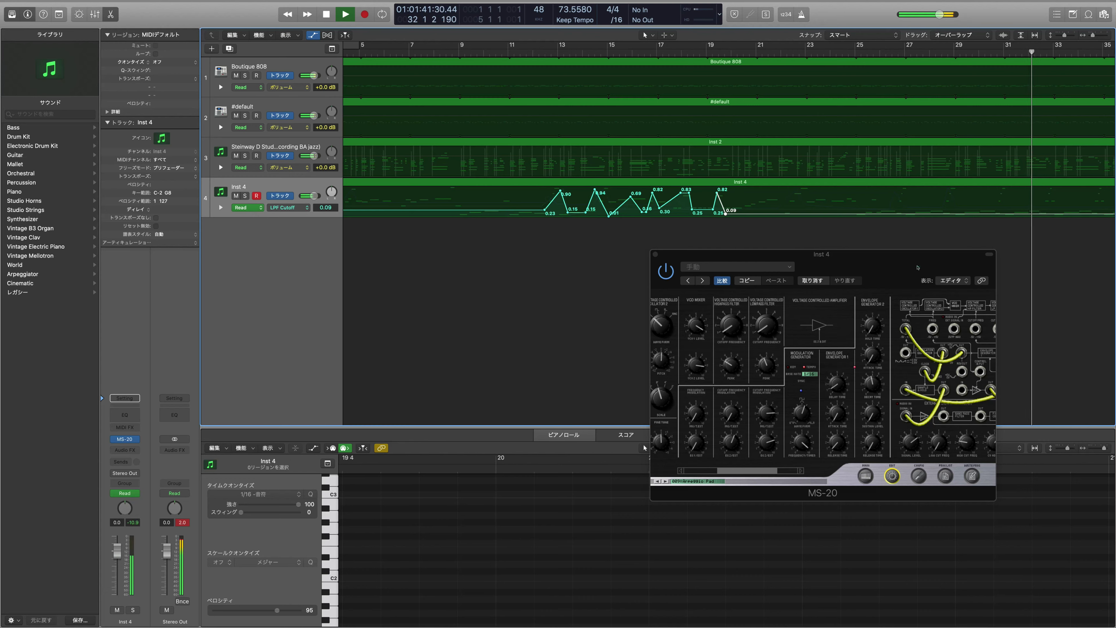
- Add LPF Cutoff spikes between bars 20 and 23, peaking at 0.58, 0.76 and 0.83, with the line ending at 0.34
left_click(741, 200)
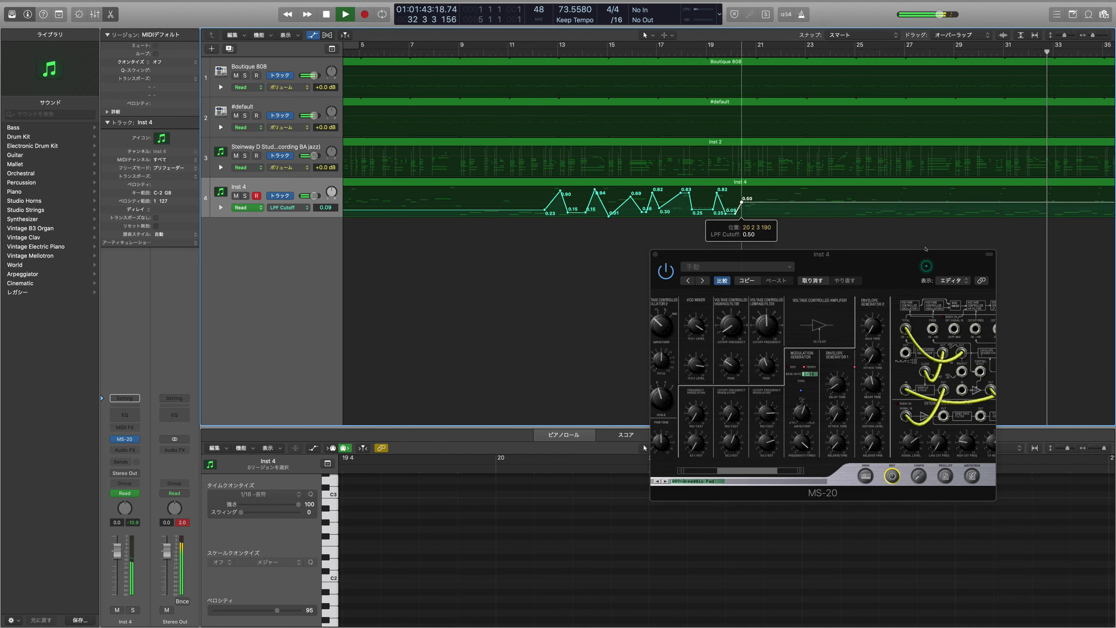
left_click(746, 207)
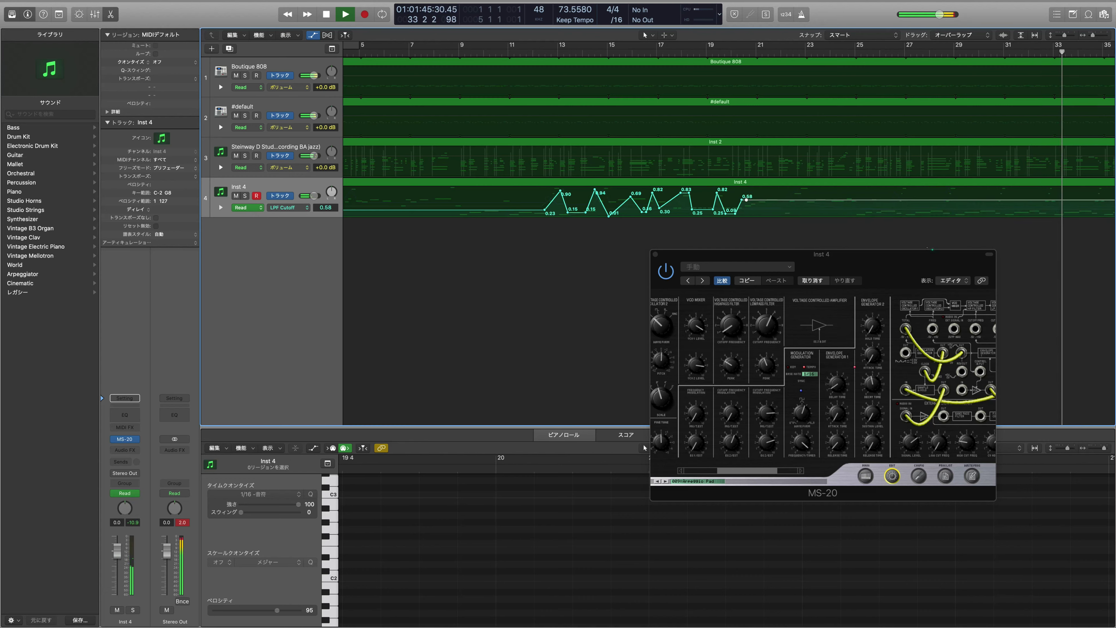
left_click_drag(746, 207, 746, 214)
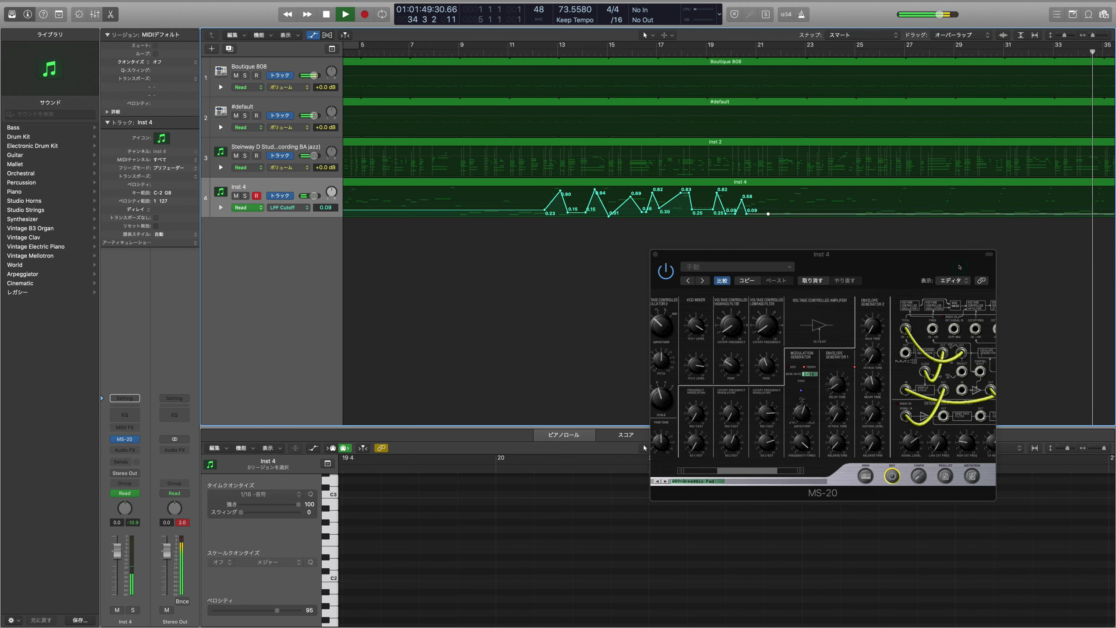
left_click(768, 213)
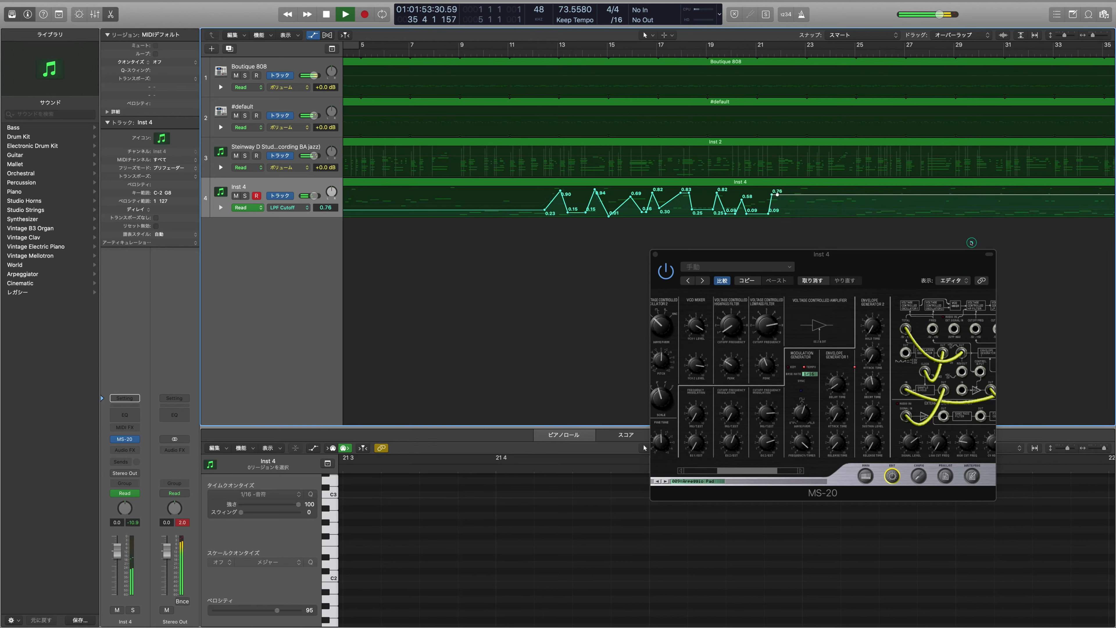
left_click_drag(777, 194, 777, 211)
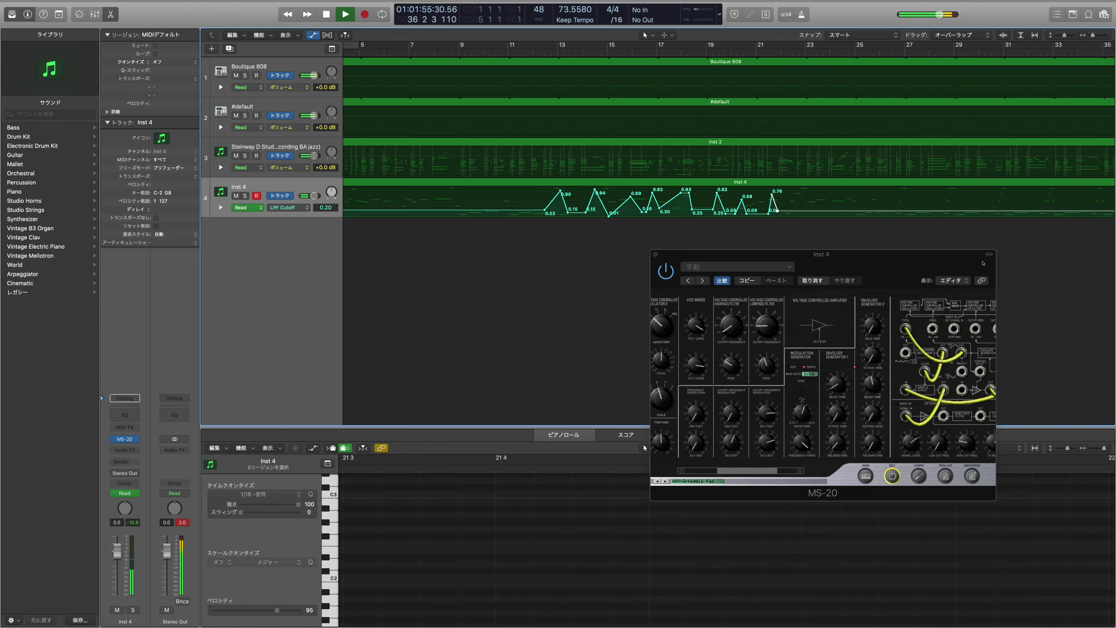
left_click(984, 263)
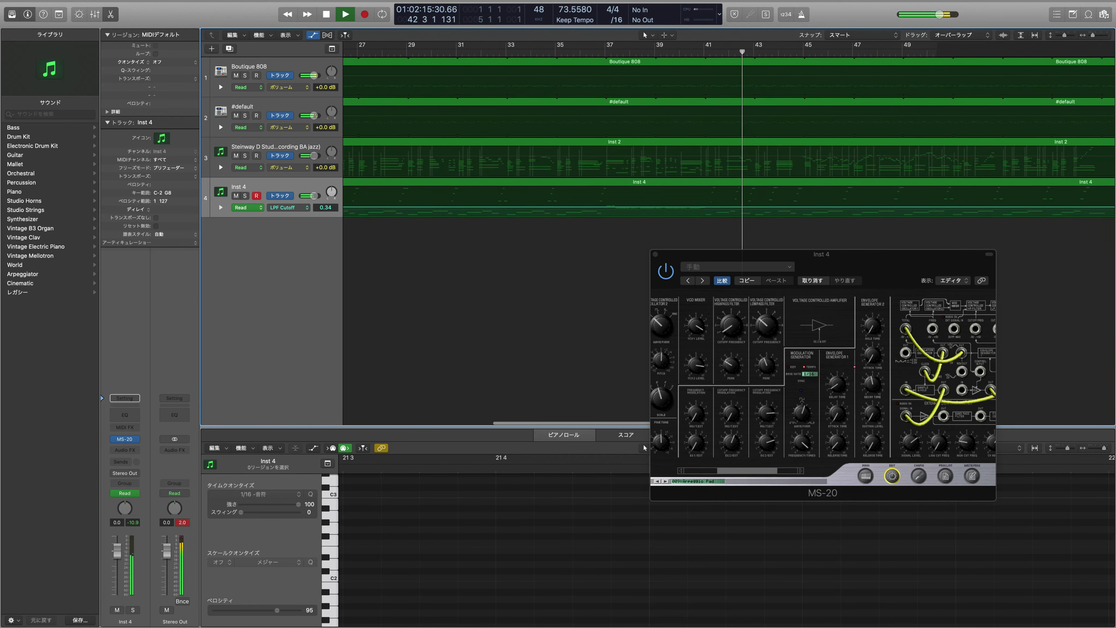
- Add an LPF Cutoff spike in bar 41 rising from 0.34 to 1.00 and dropping to 0.20
left_click(896, 257)
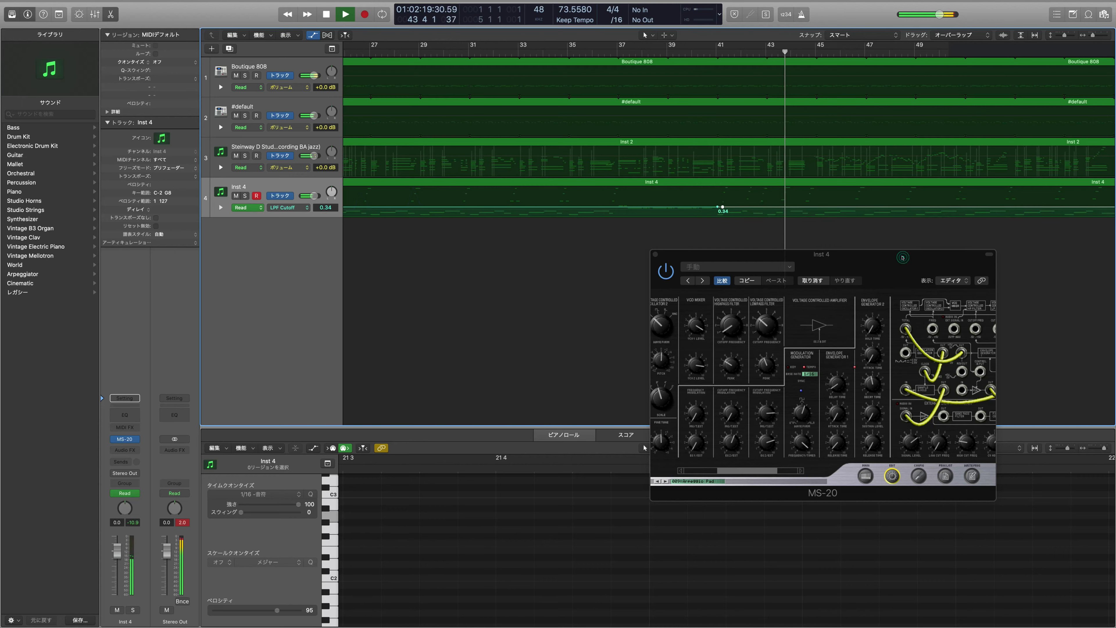
left_click_drag(722, 206, 722, 187)
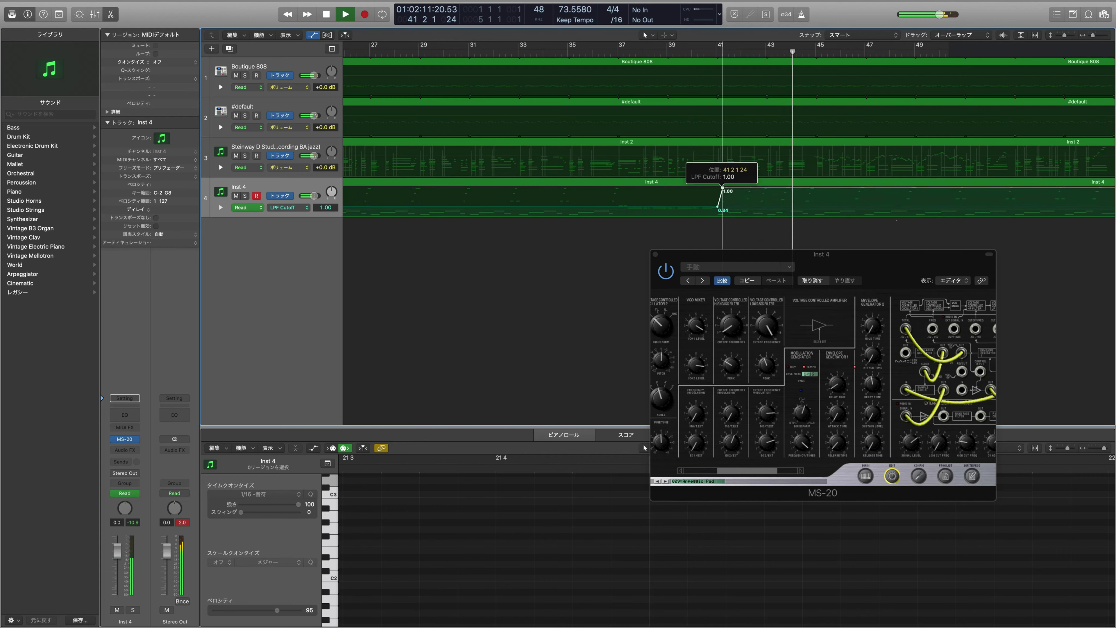
left_click(909, 233)
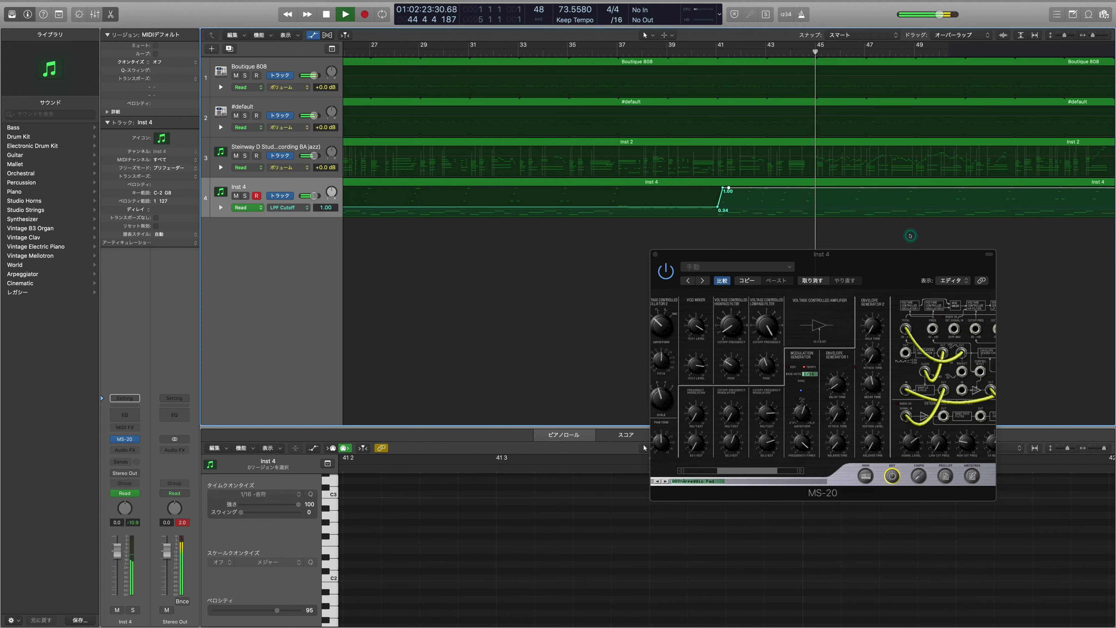
left_click_drag(727, 190, 728, 214)
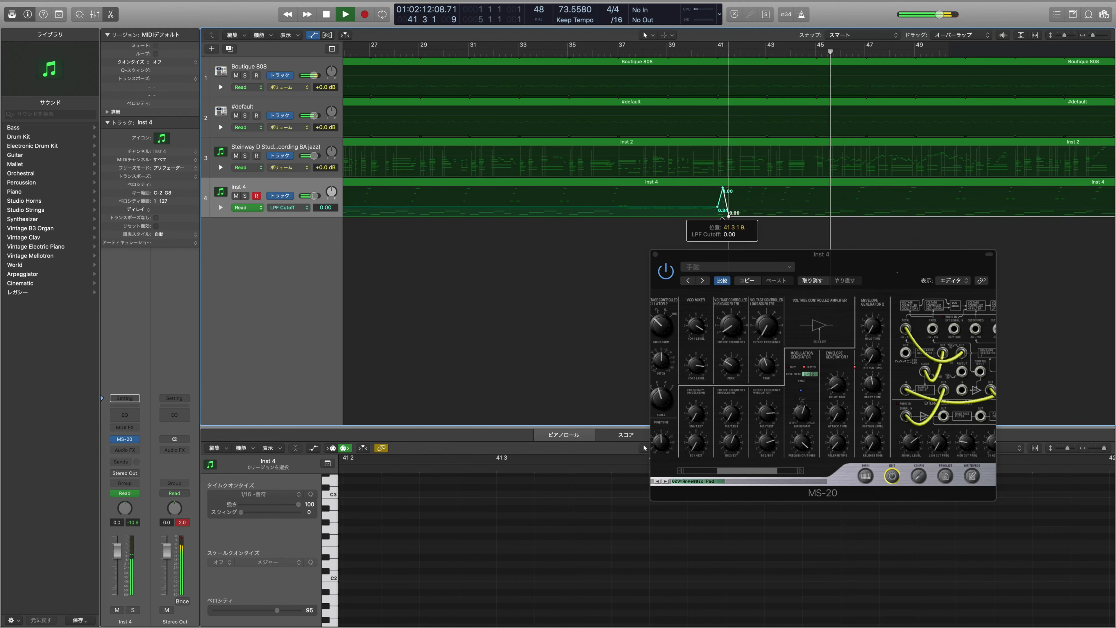
key("super+Right")
key("super+Right")
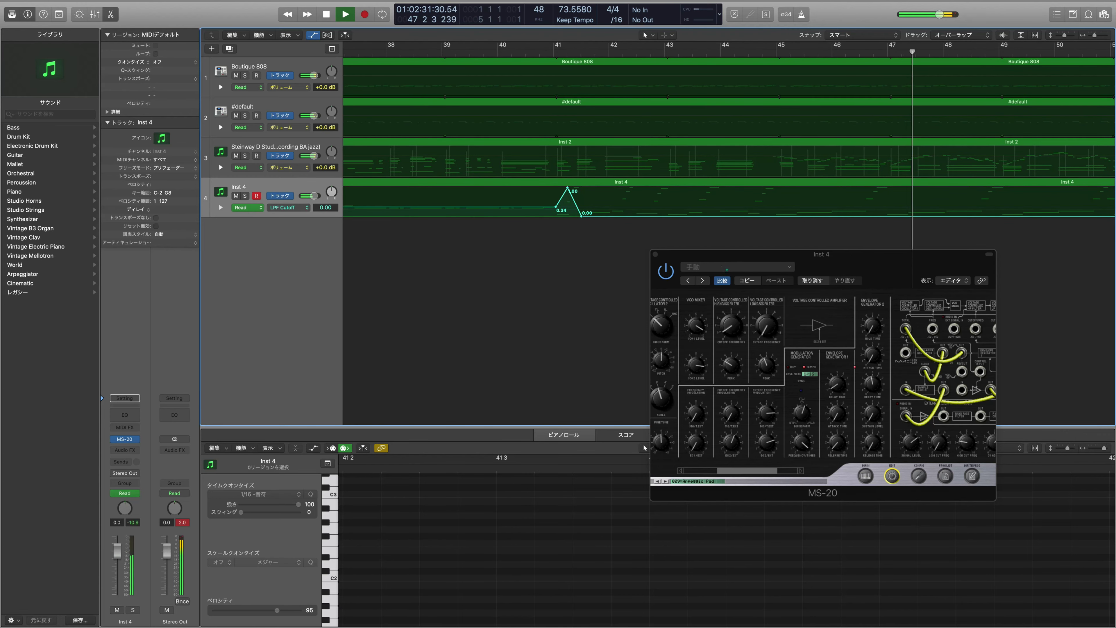
left_click_drag(581, 213, 582, 209)
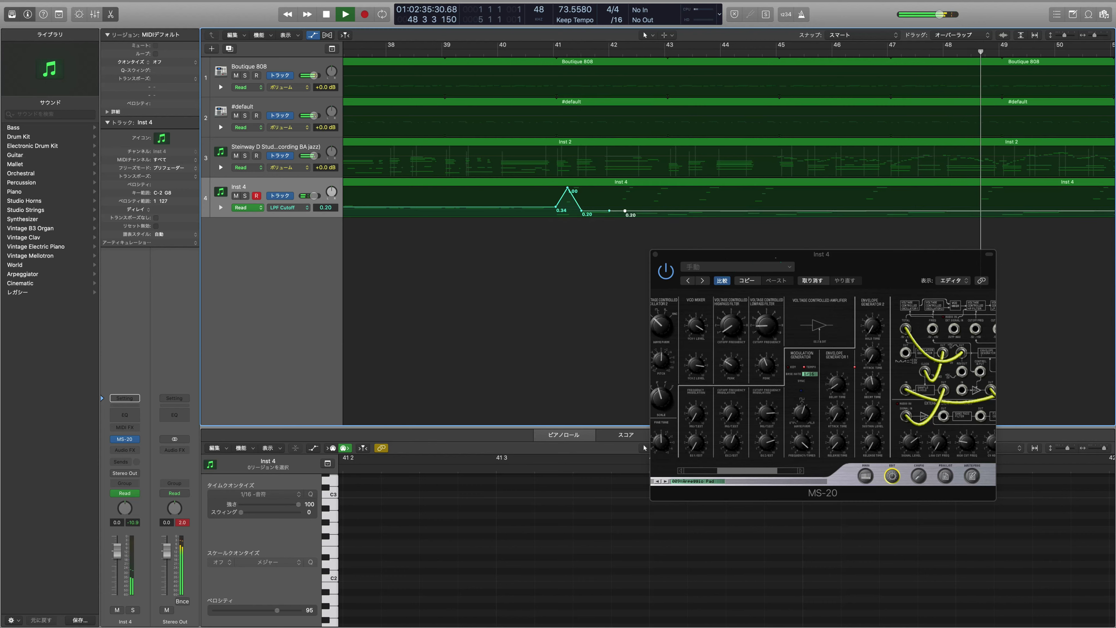
- Add two LPF Cutoff spikes in bar 42, the first peaking at 1.00, with the line ending at 0.14, and replay the passage
mouse_move(625, 212)
left_mouse_down()
mouse_move(625, 188)
mouse_move(631, 215)
left_mouse_up()
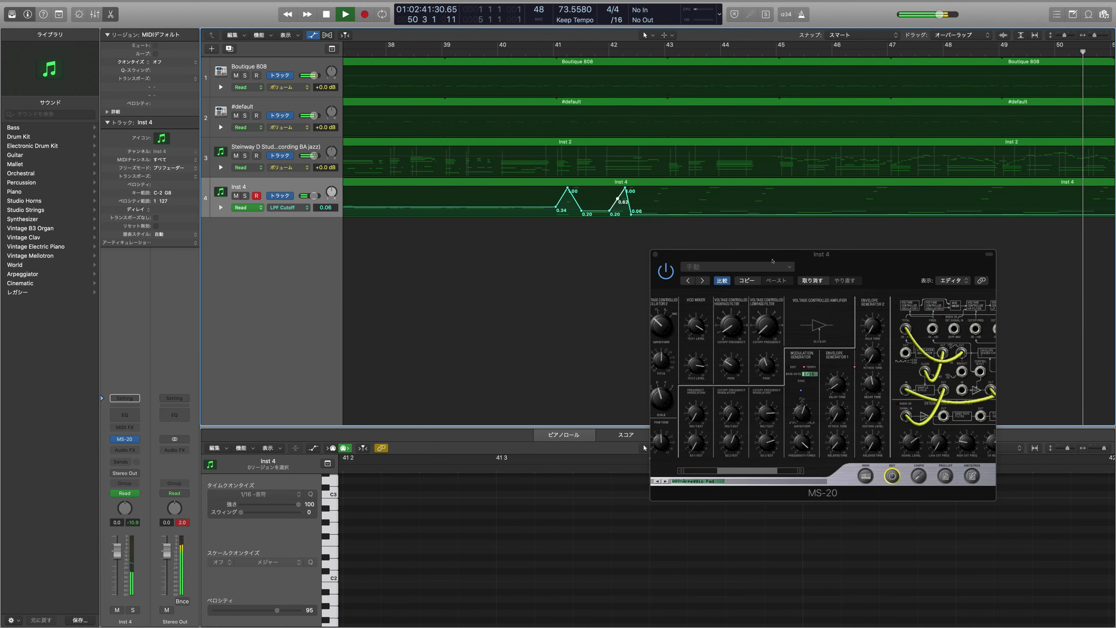
left_click_drag(618, 201, 617, 205)
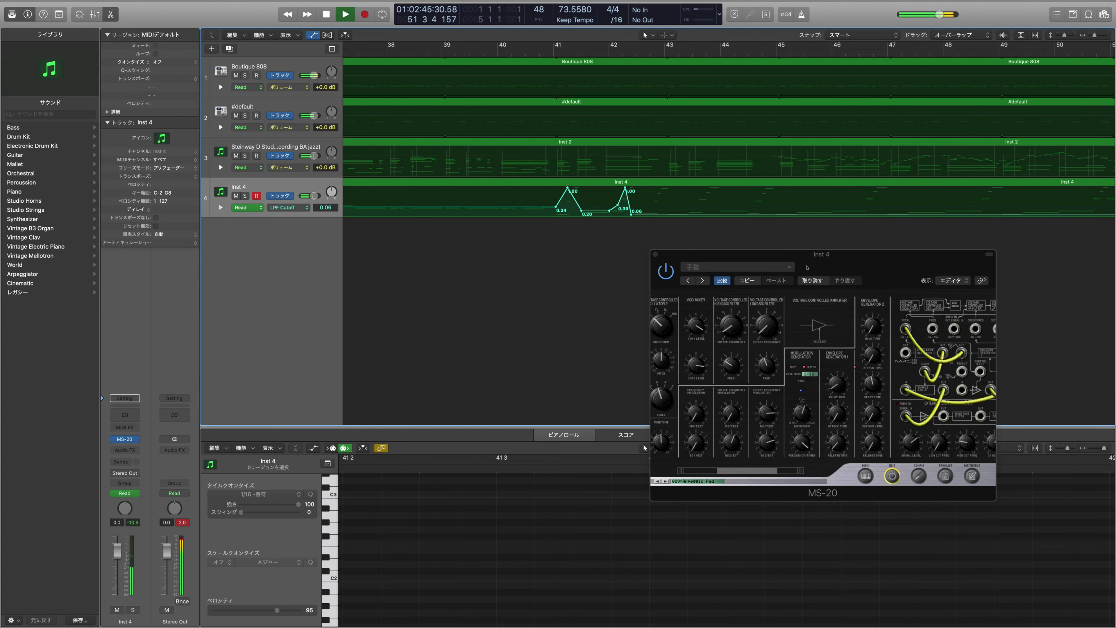
mouse_move(650, 214)
left_mouse_down()
mouse_move(650, 190)
mouse_move(661, 211)
left_mouse_up()
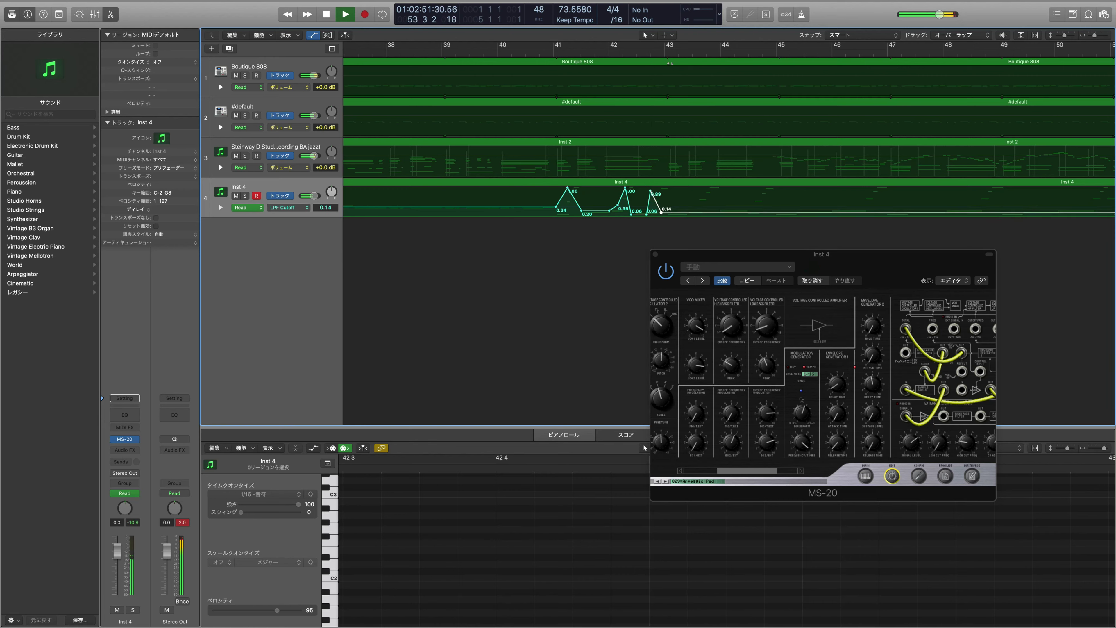
key("space")
key("space")
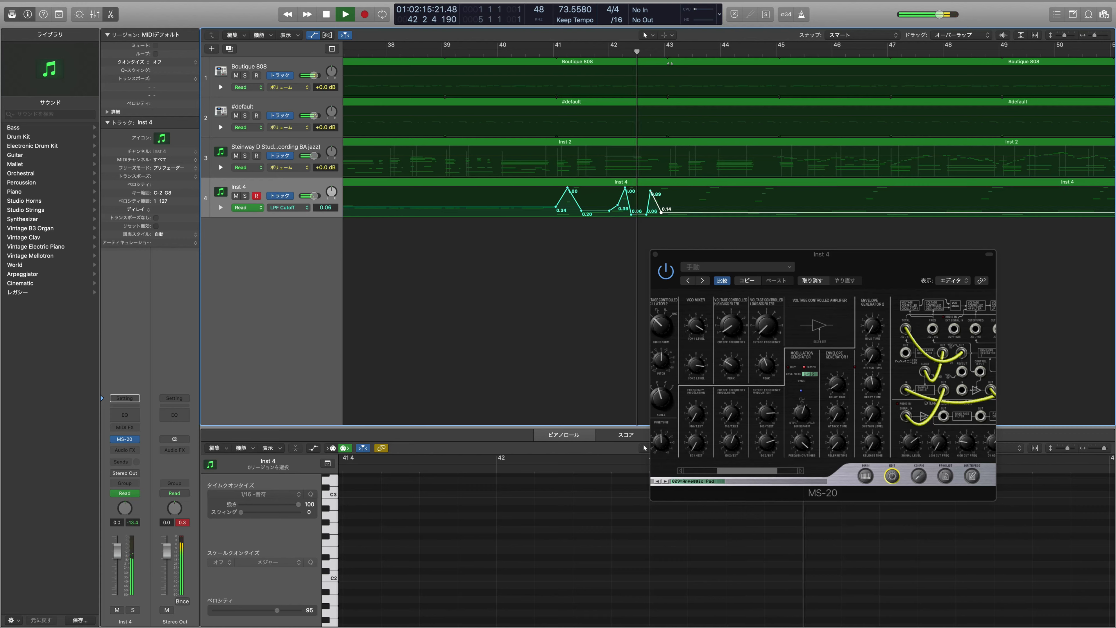
- Add two narrow LPF Cutoff spikes in bar 43, the second reaching 1.00, with the line dropping to 0.25
left_click(866, 265)
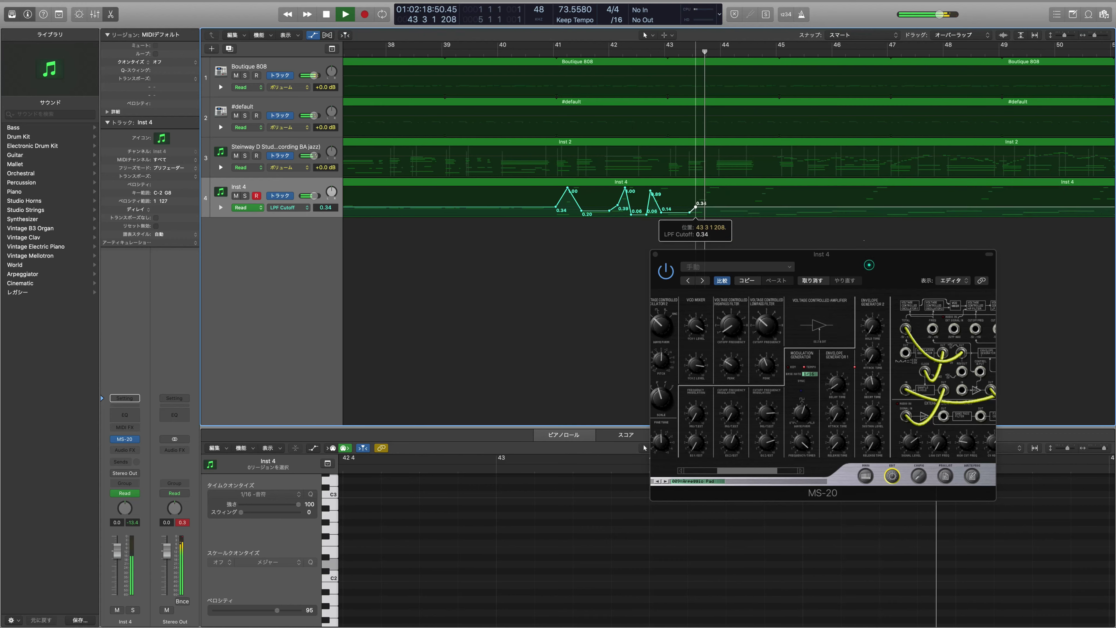
left_click_drag(697, 213, 703, 188)
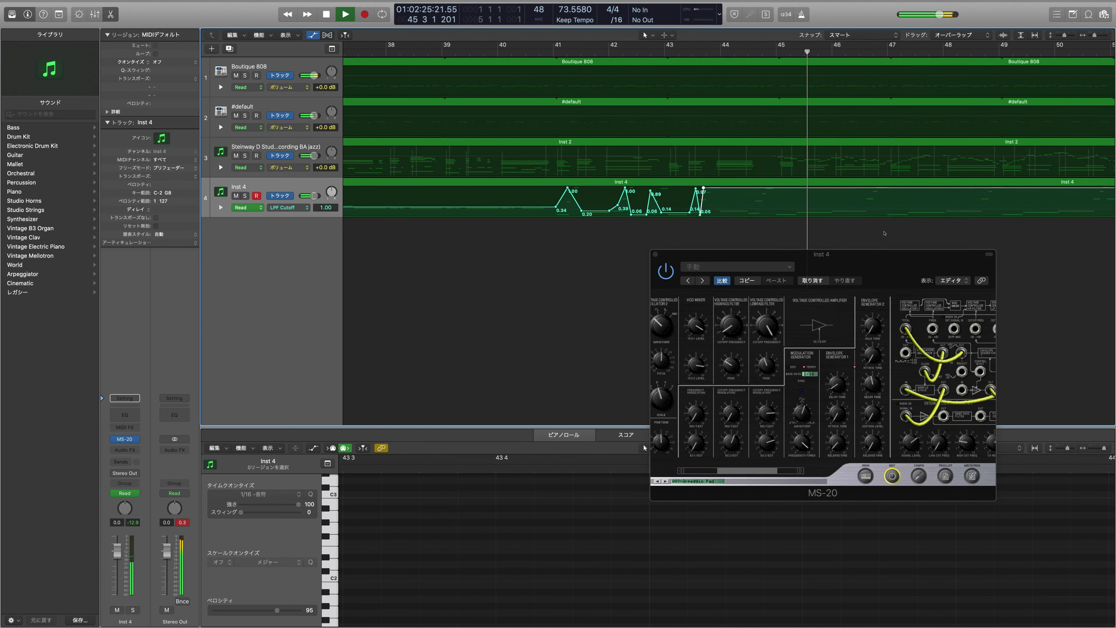
left_click(885, 233)
left_click(708, 207)
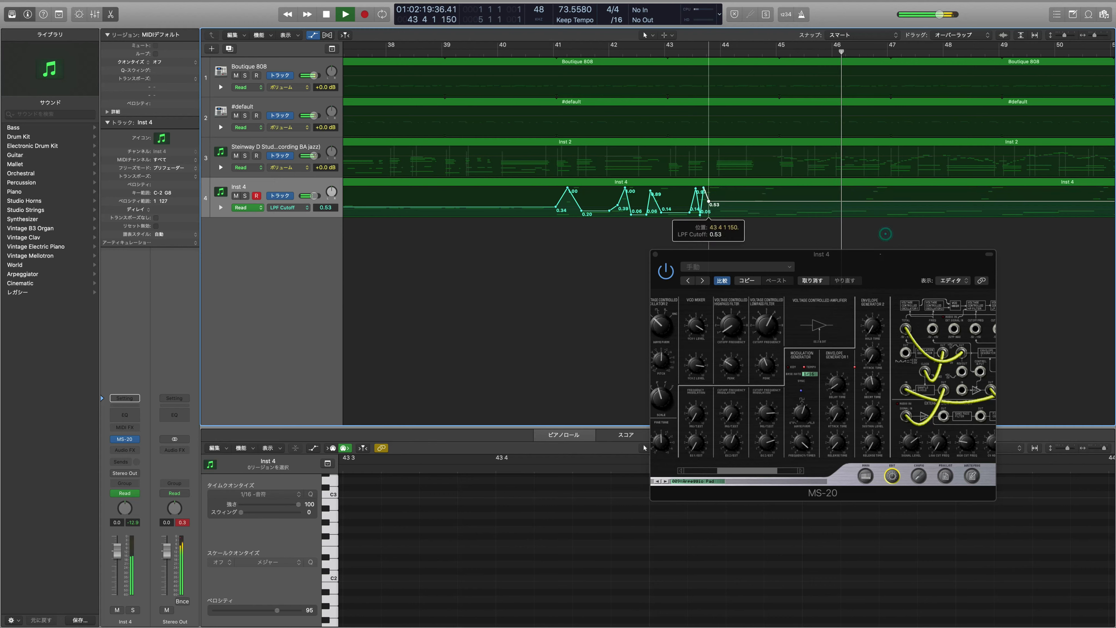
left_click_drag(708, 207, 709, 209)
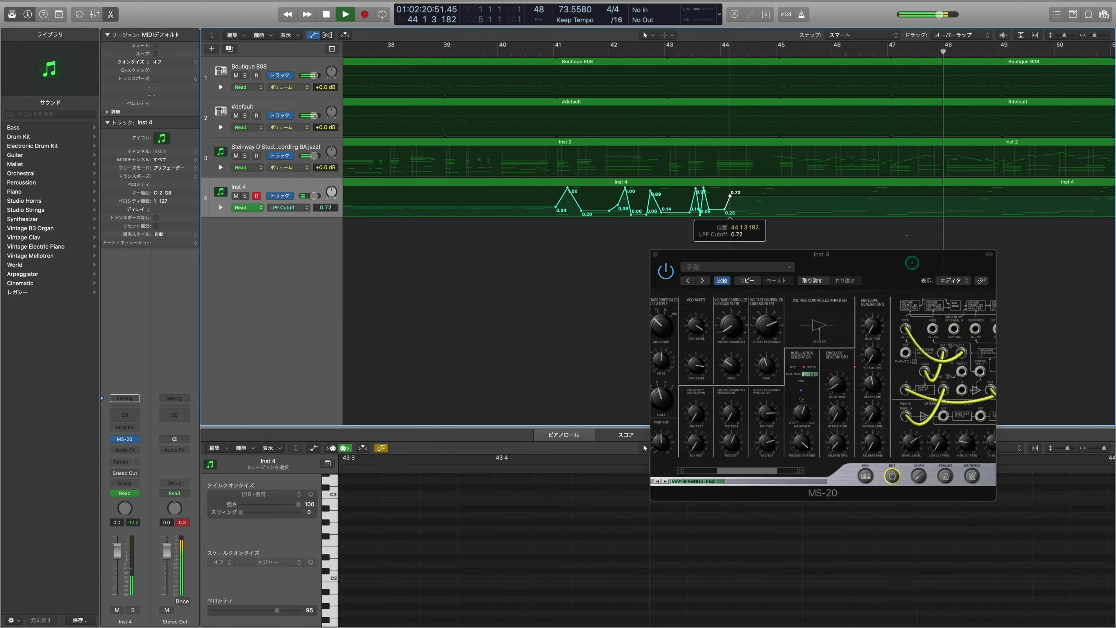
- Add an LPF Cutoff spike in bar 44 peaking at 0.93 and falling to about 0.24, and replay from about bar 40
left_click_drag(735, 214, 735, 213)
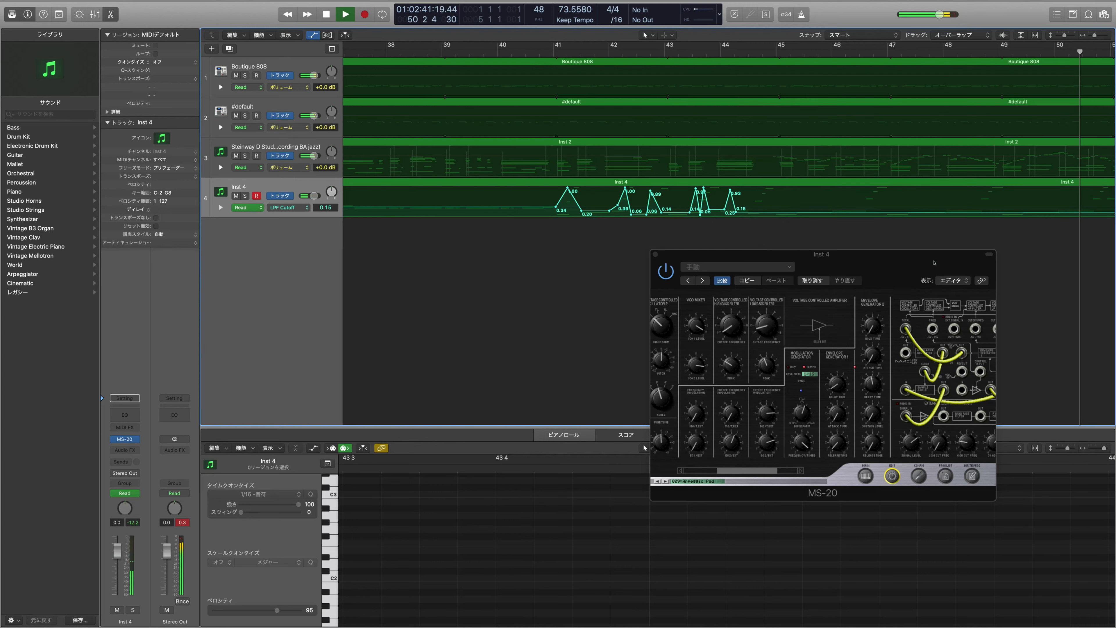
left_click_drag(741, 213, 741, 211)
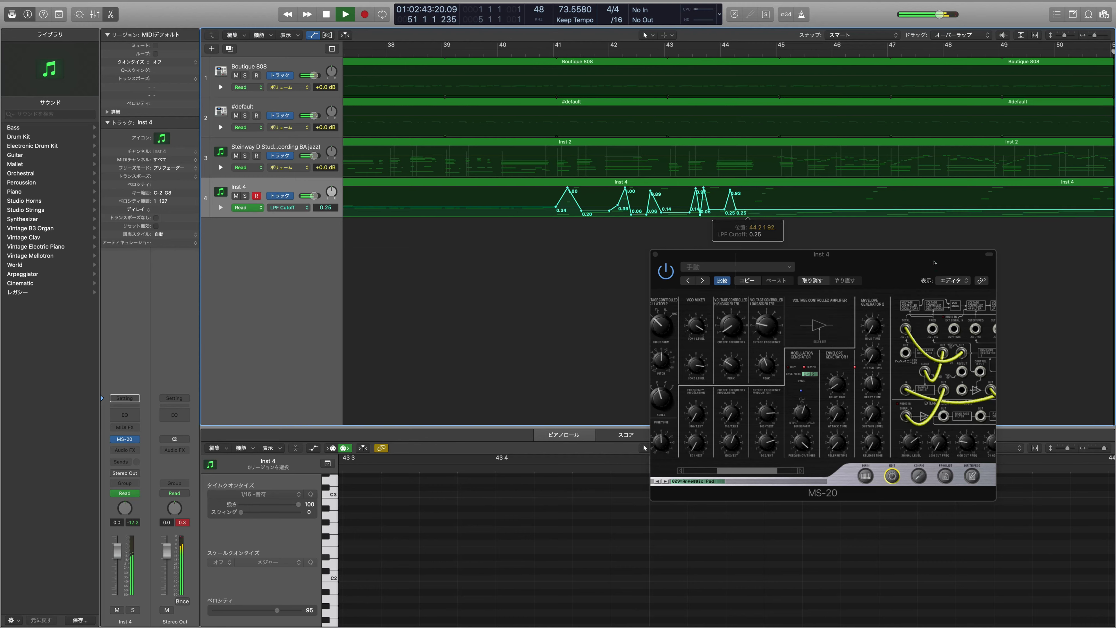
left_click(956, 263)
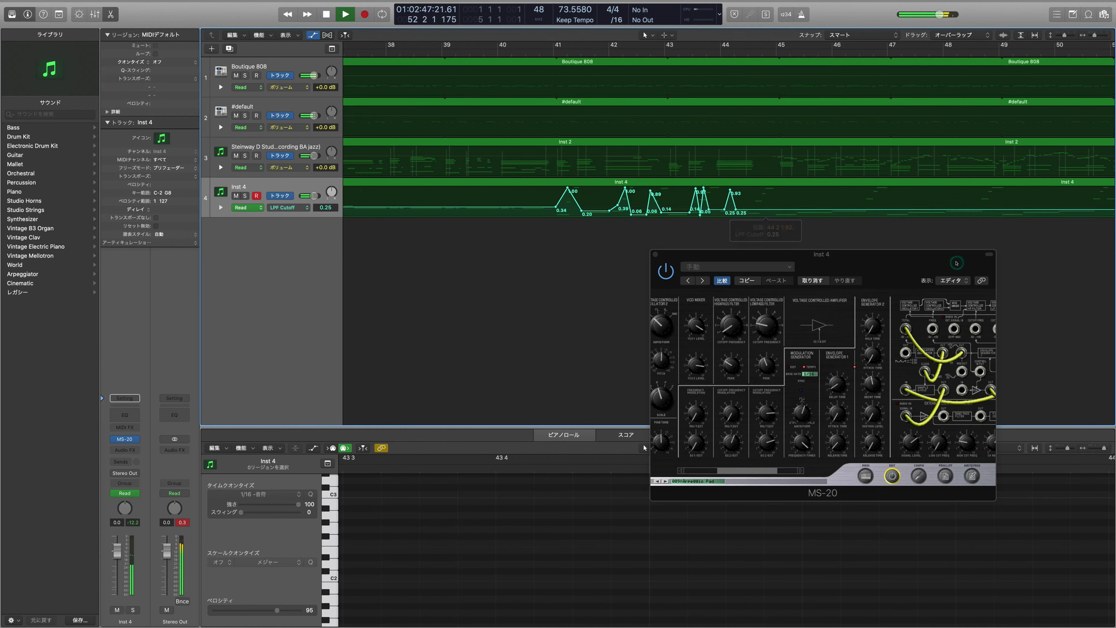
key("super+Right")
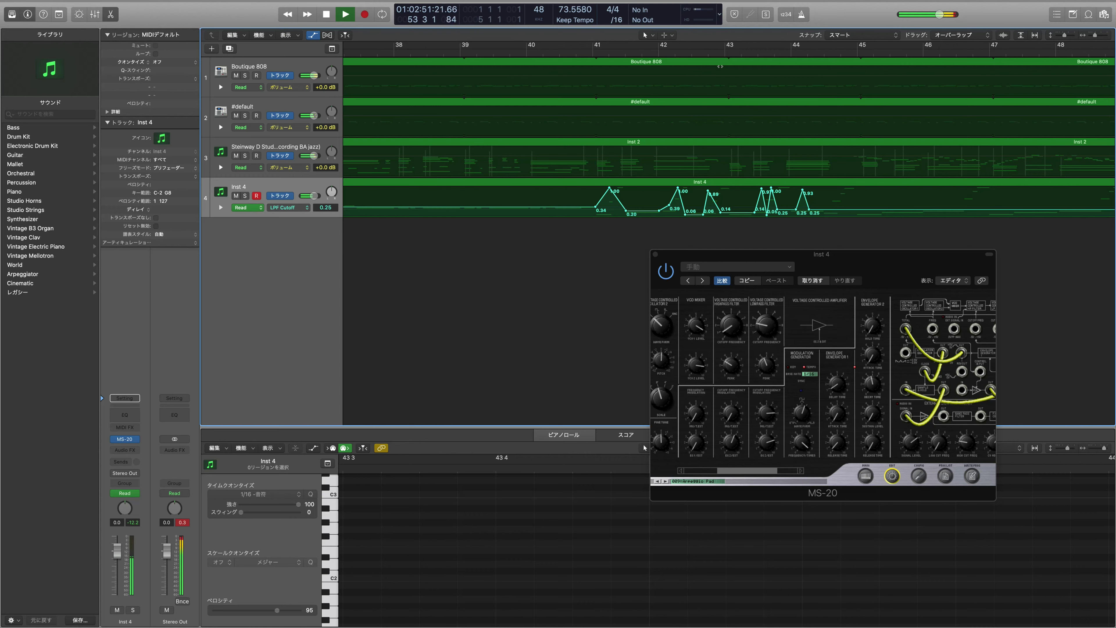
key("shift+space")
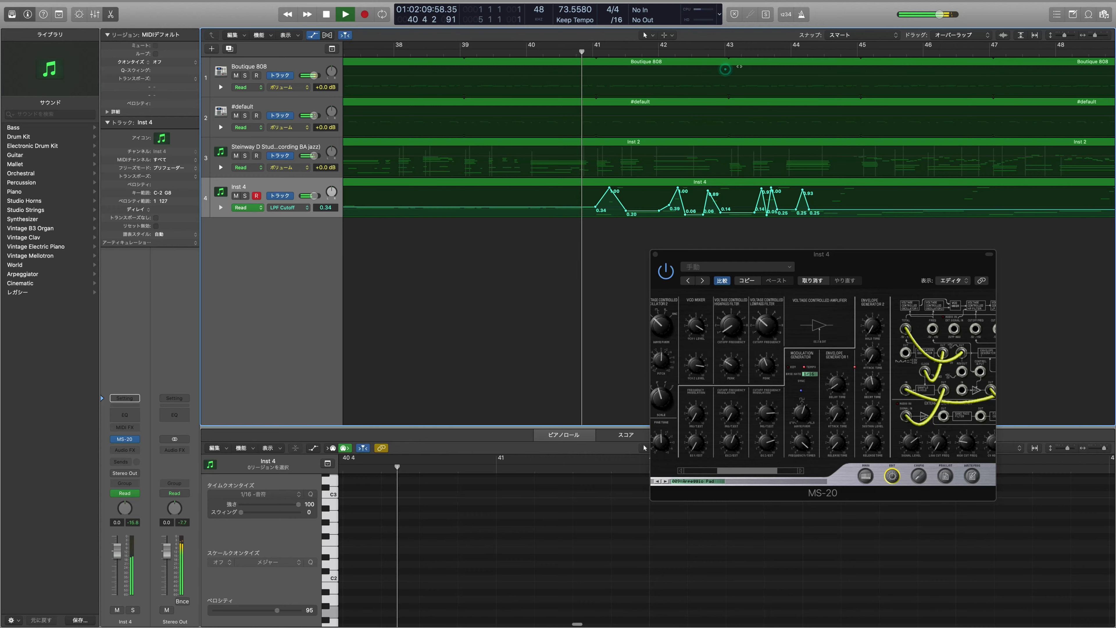
left_click(1038, 260)
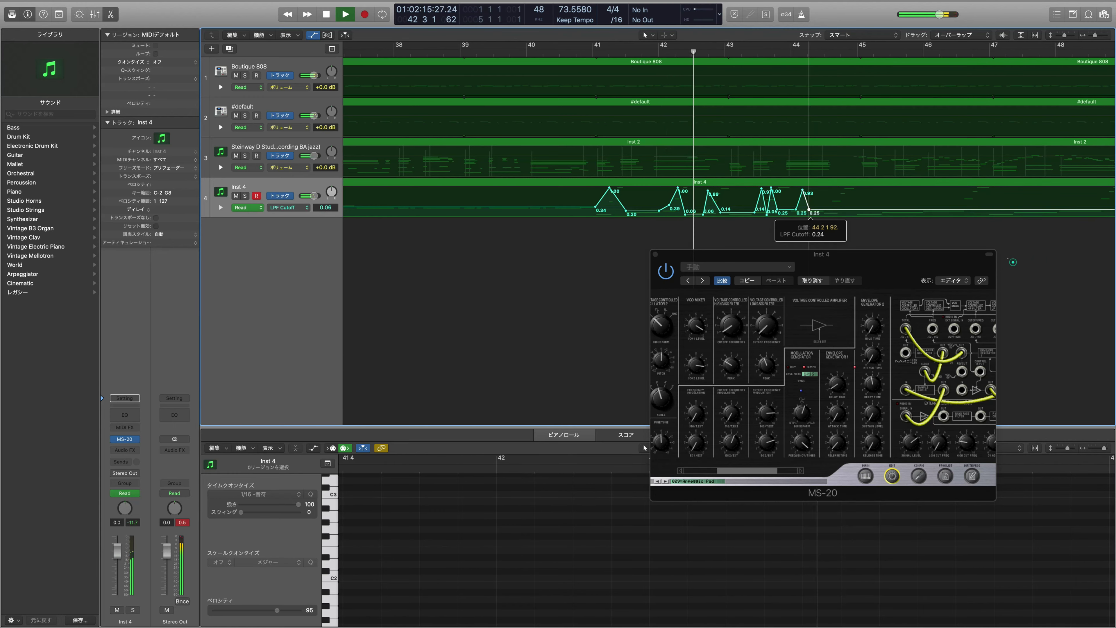
left_click_drag(1012, 262, 1025, 260)
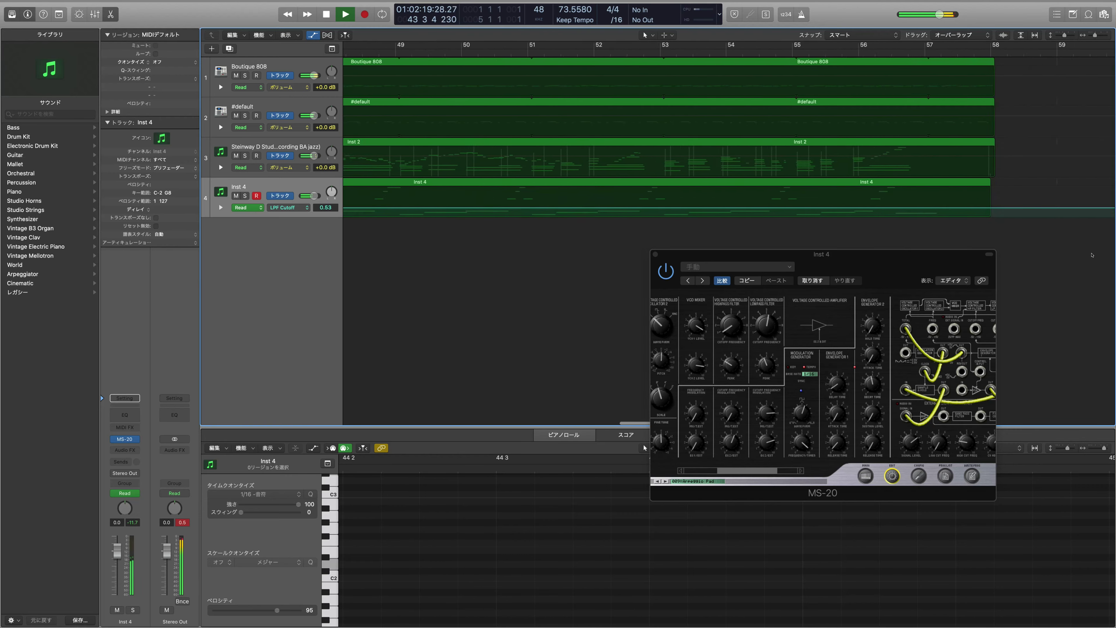
- Add two LPF Cutoff spikes in the second half of bar 28, peaking at 0.91 and 0.97, with the line falling to 0.25
scroll(1092, 255, "left", 15)
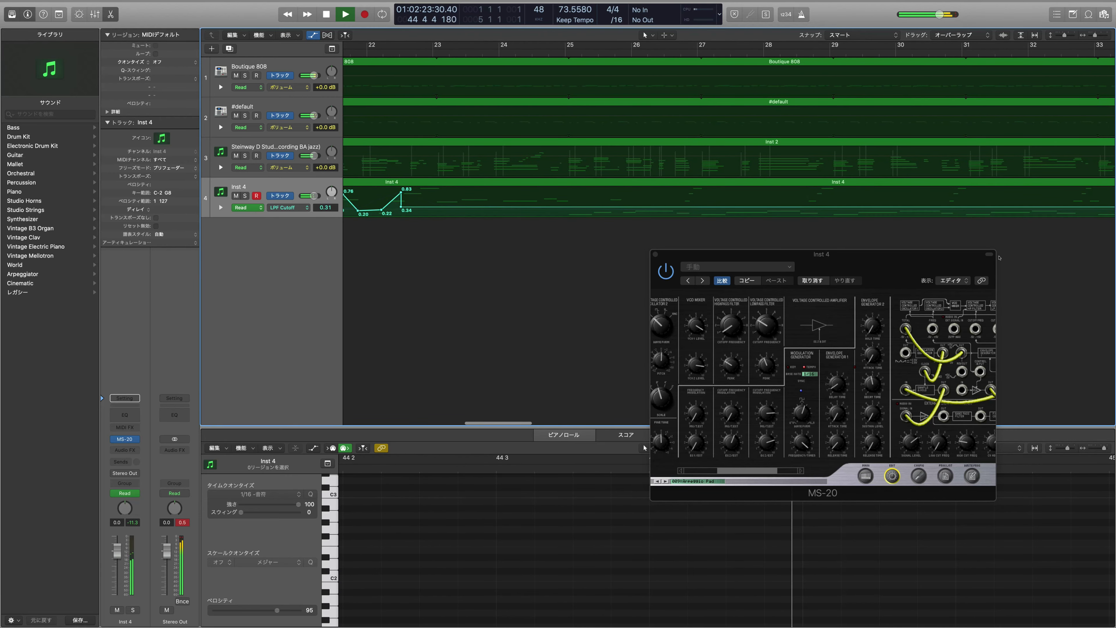
left_click_drag(1015, 260, 1015, 248)
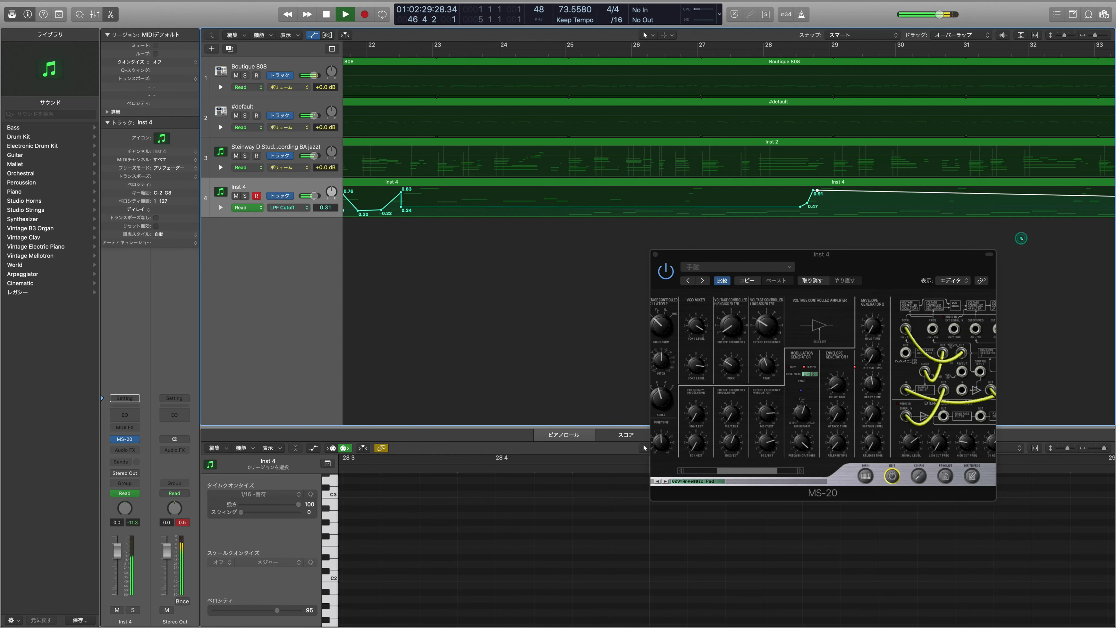
left_click_drag(1022, 239, 1030, 266)
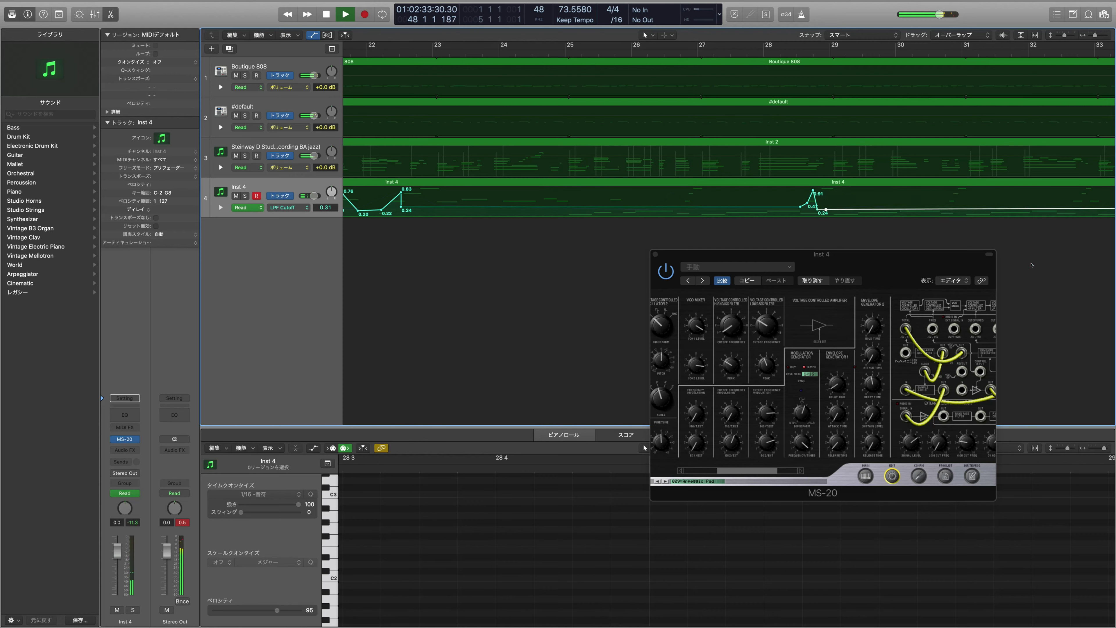
left_click(1033, 264)
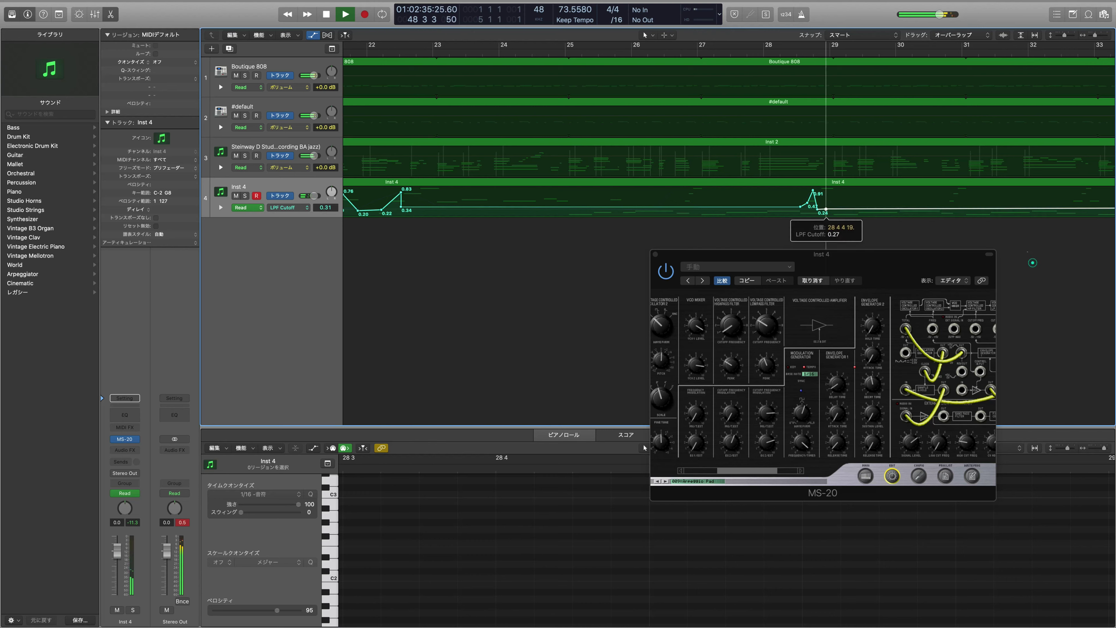
left_click_drag(1037, 265, 1036, 235)
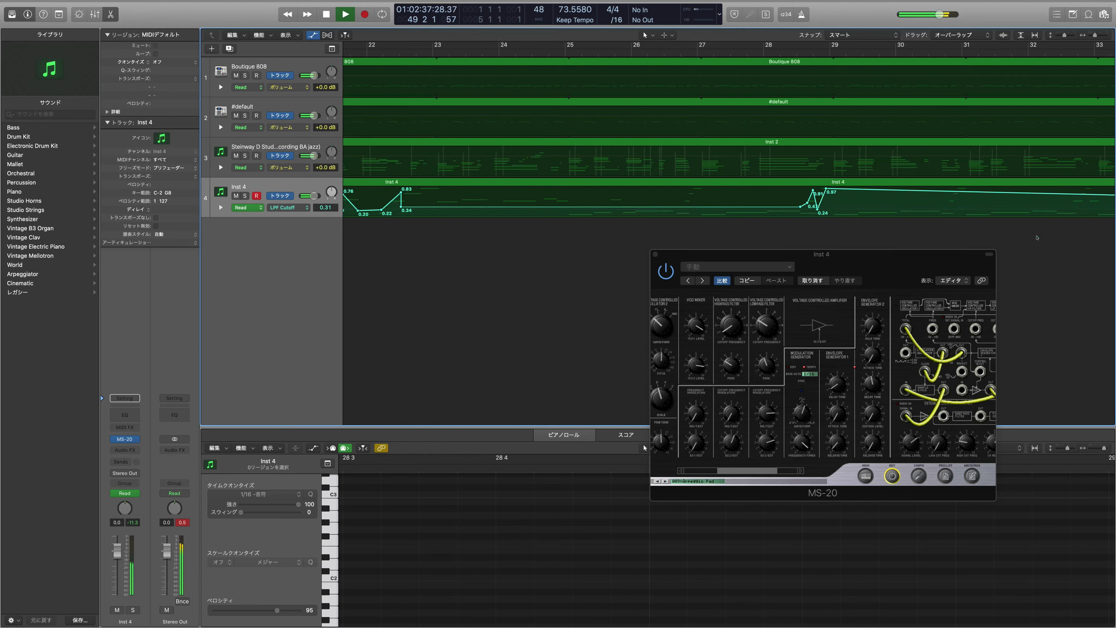
left_click_drag(831, 190, 831, 211)
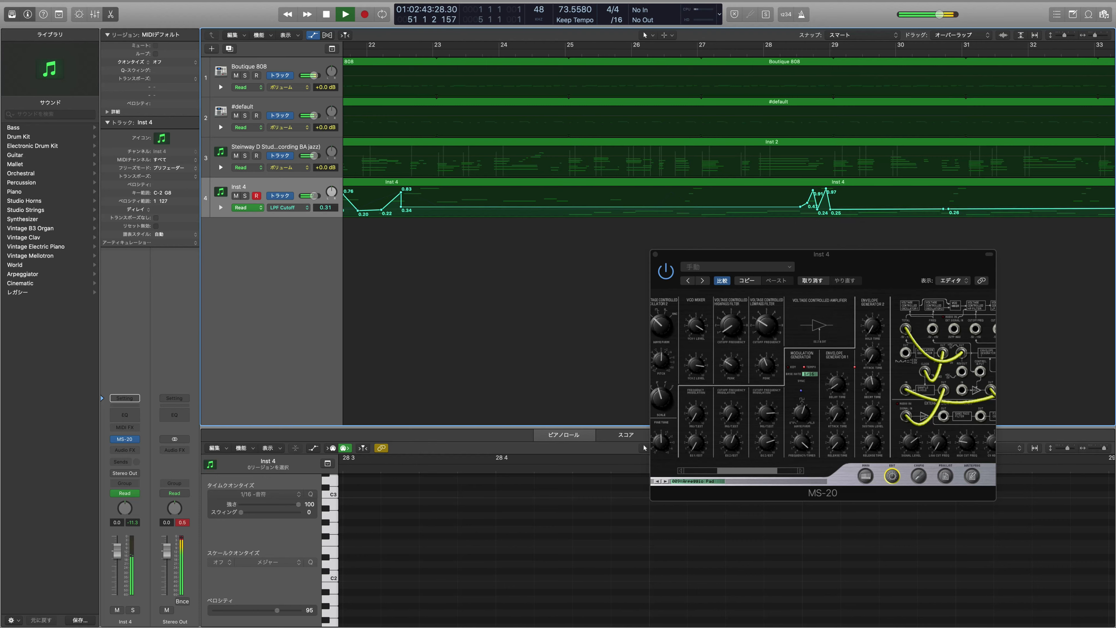
- Add an LPF Cutoff spike late in bar 30 dropping to 0.10, and lower the point in bar 22 to 0.17
mouse_move(948, 209)
left_mouse_down()
mouse_move(948, 188)
mouse_move(956, 213)
left_mouse_up()
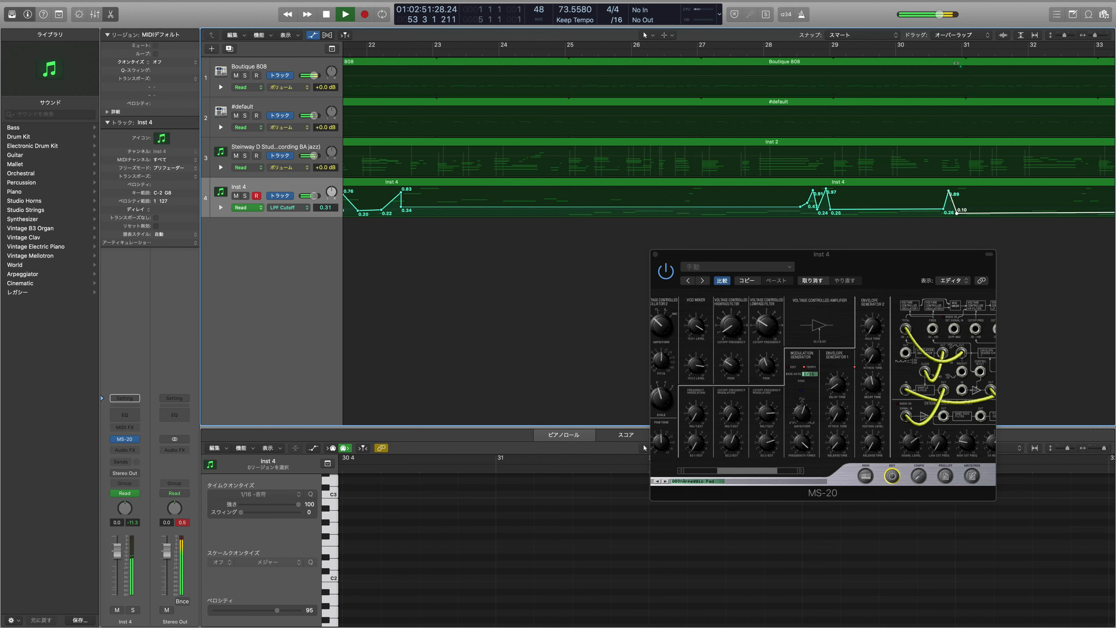
left_click(770, 240)
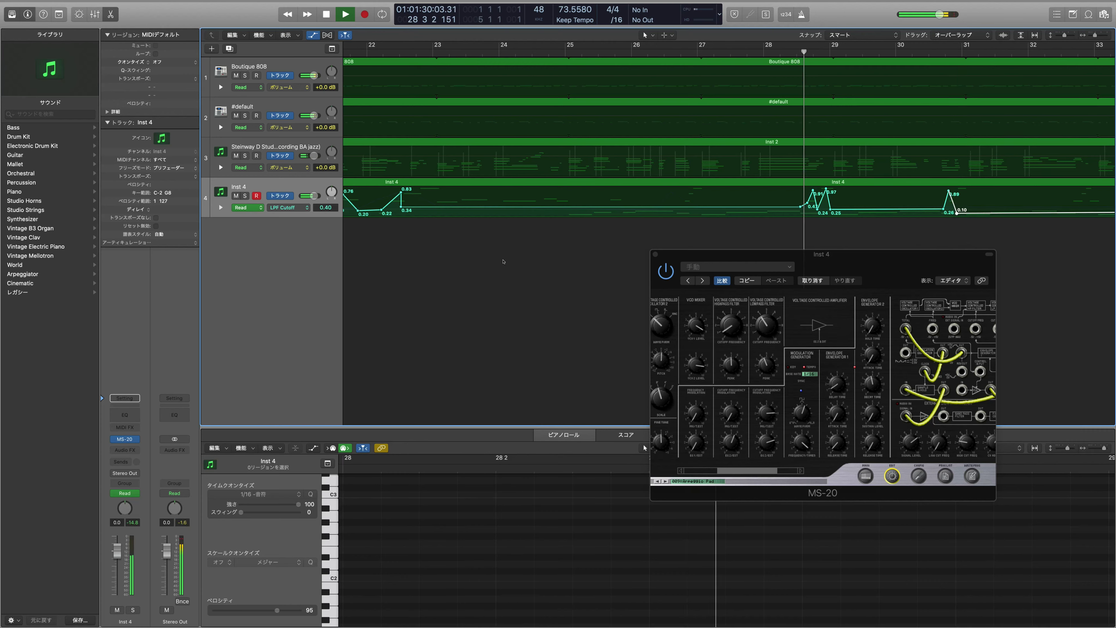
left_click_drag(401, 206, 400, 215)
left_click(737, 262)
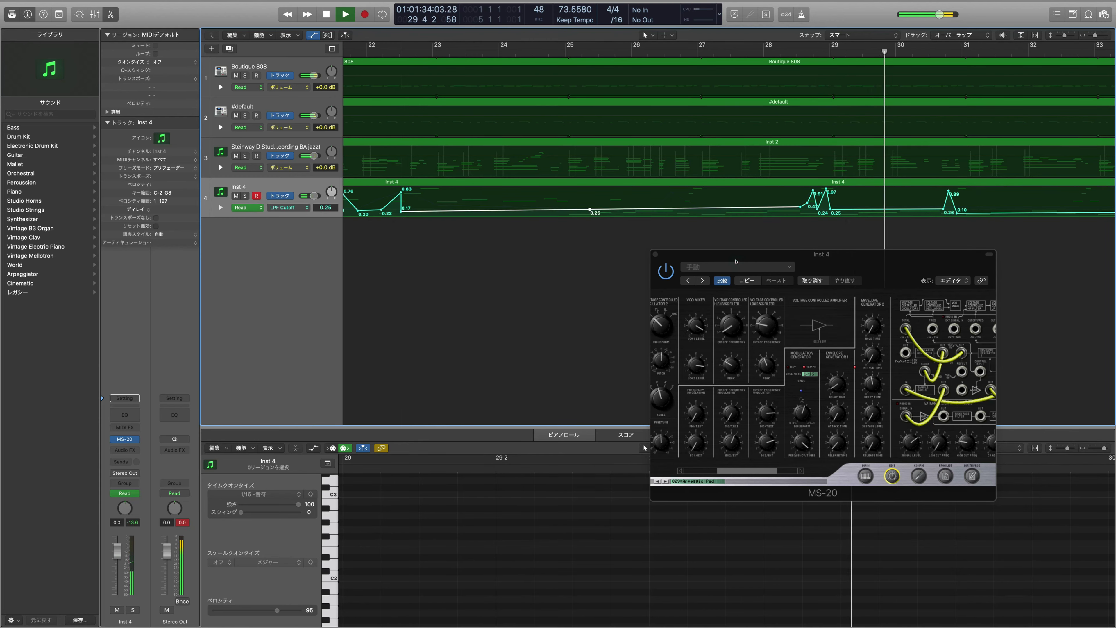
- Add an LPF Cutoff spike in bar 24 rising from 0.23 to 1.00 and dropping to 0.00, and replay from bar 24
left_click(540, 210)
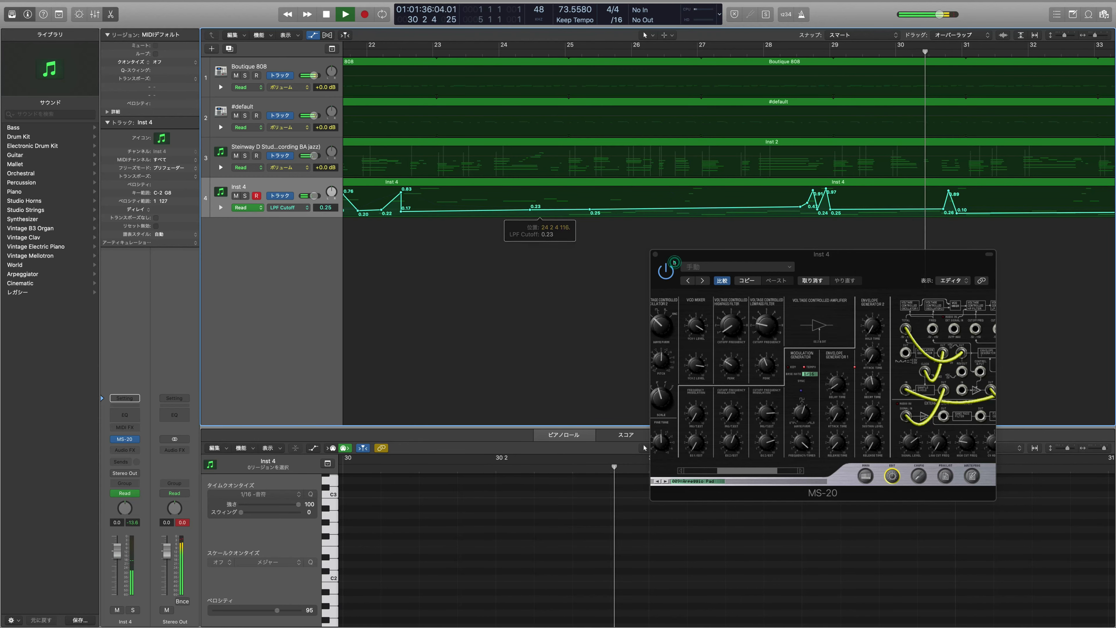
left_click_drag(539, 209, 540, 188)
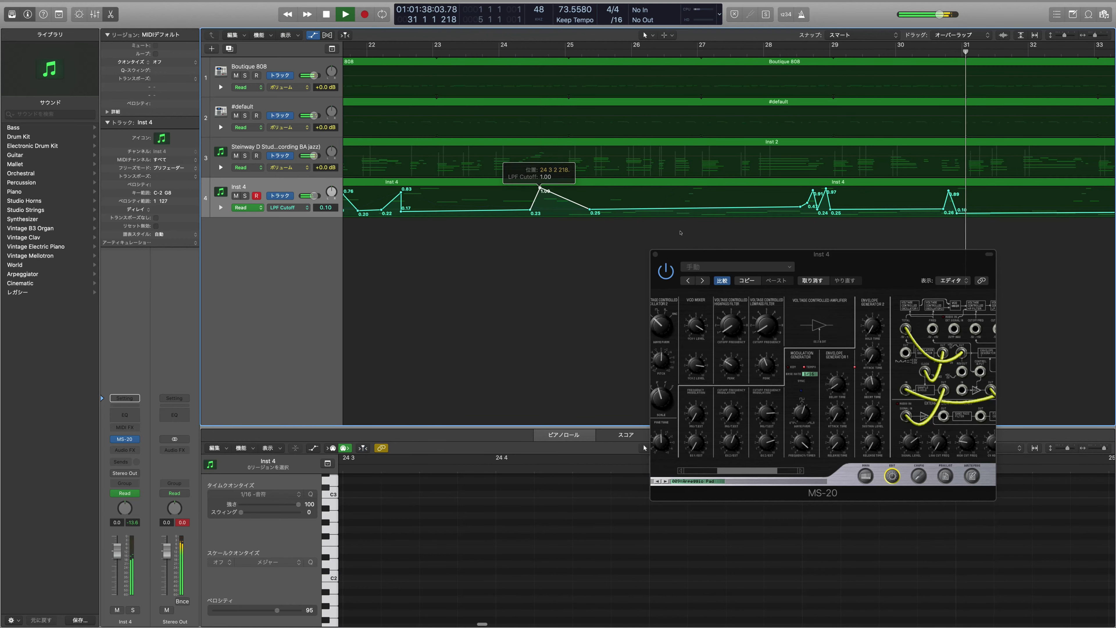
left_click_drag(547, 213, 547, 215)
left_click(502, 49)
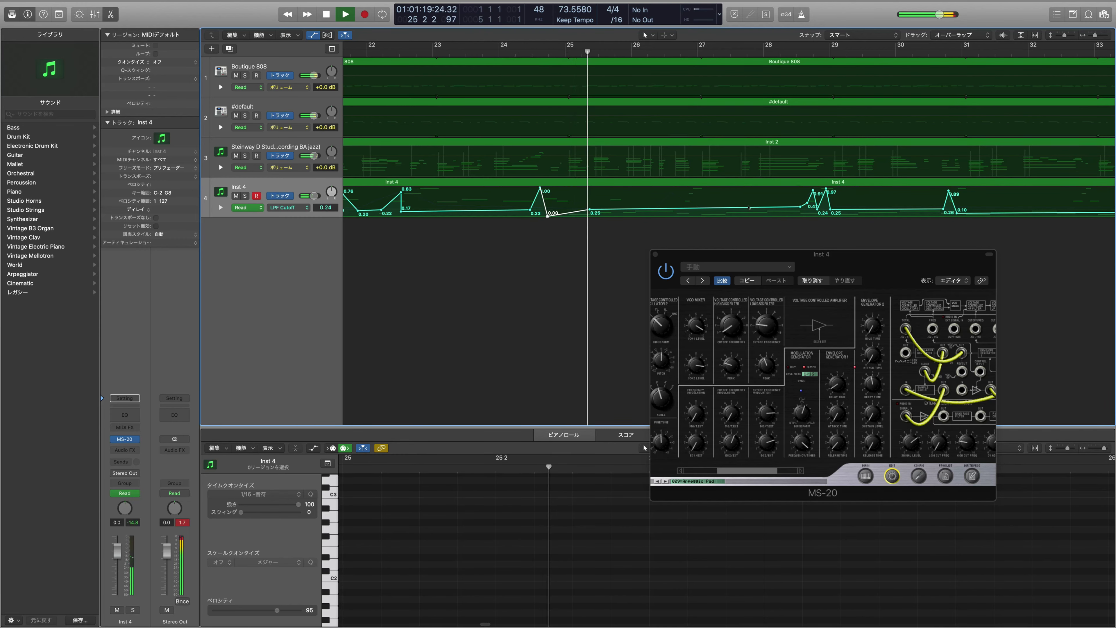
- Add an LPF Cutoff spike late in bar 26 peaking at 1.00 and falling to 0.30, and replay the passage
left_click(676, 207)
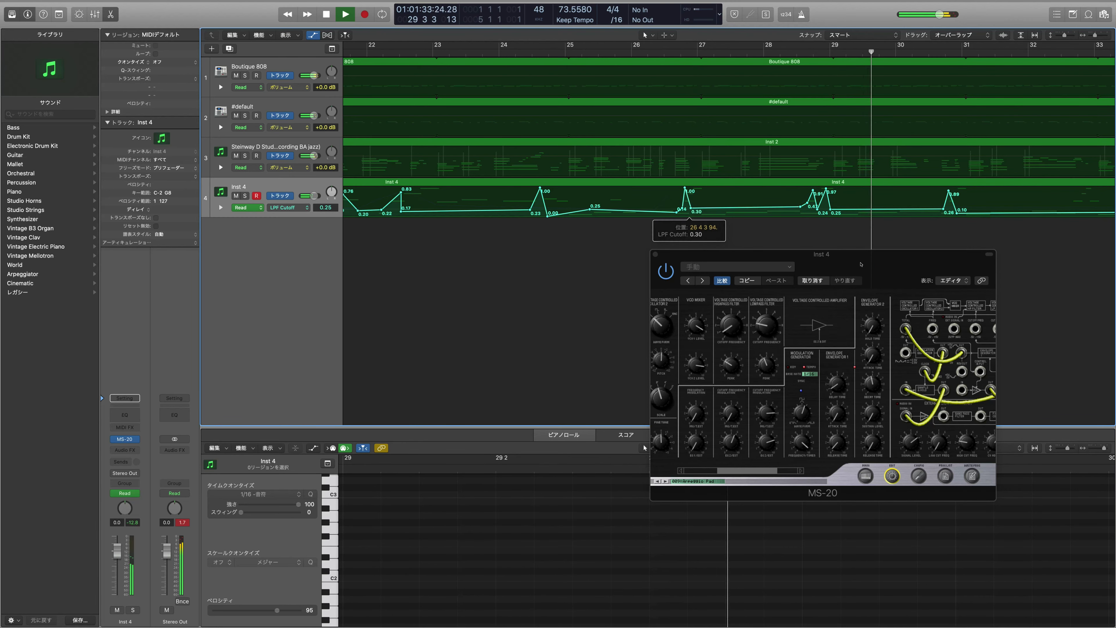
key("space")
key("space")
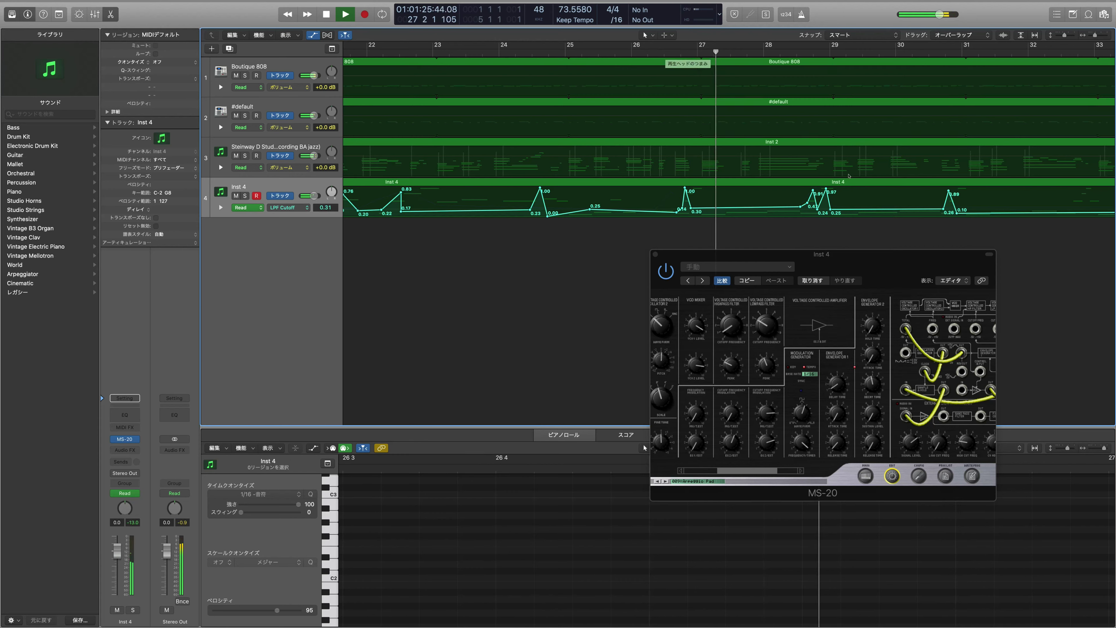
- Close and reopen the MS-20 plug-in window on the Inst 4 track, and reposition it over the arrangement
left_click(904, 463)
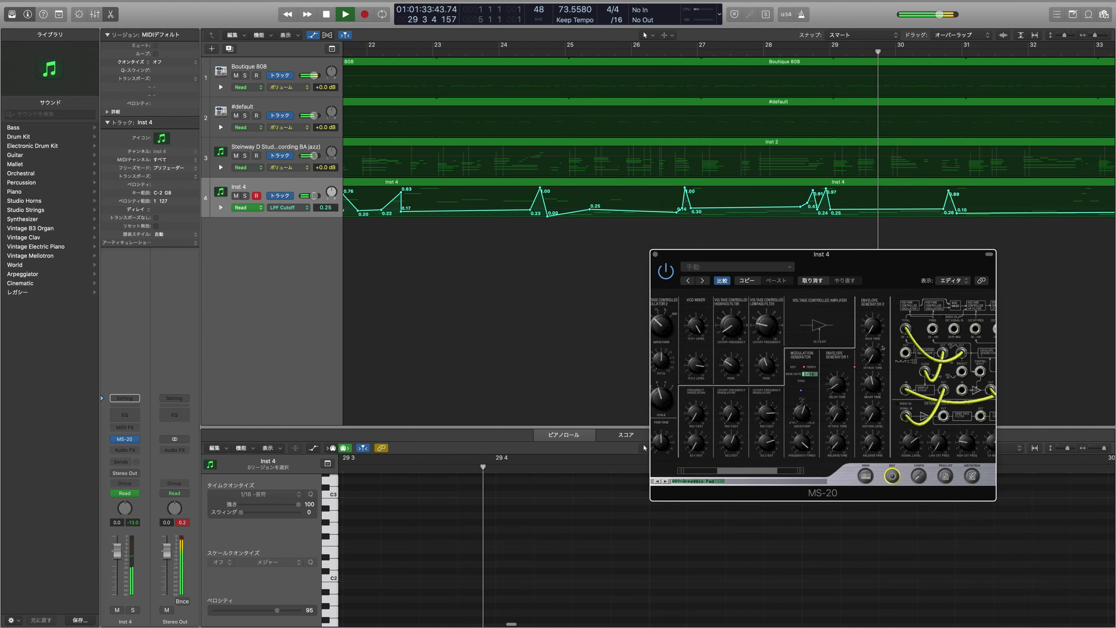
left_click(818, 319)
key("super+w")
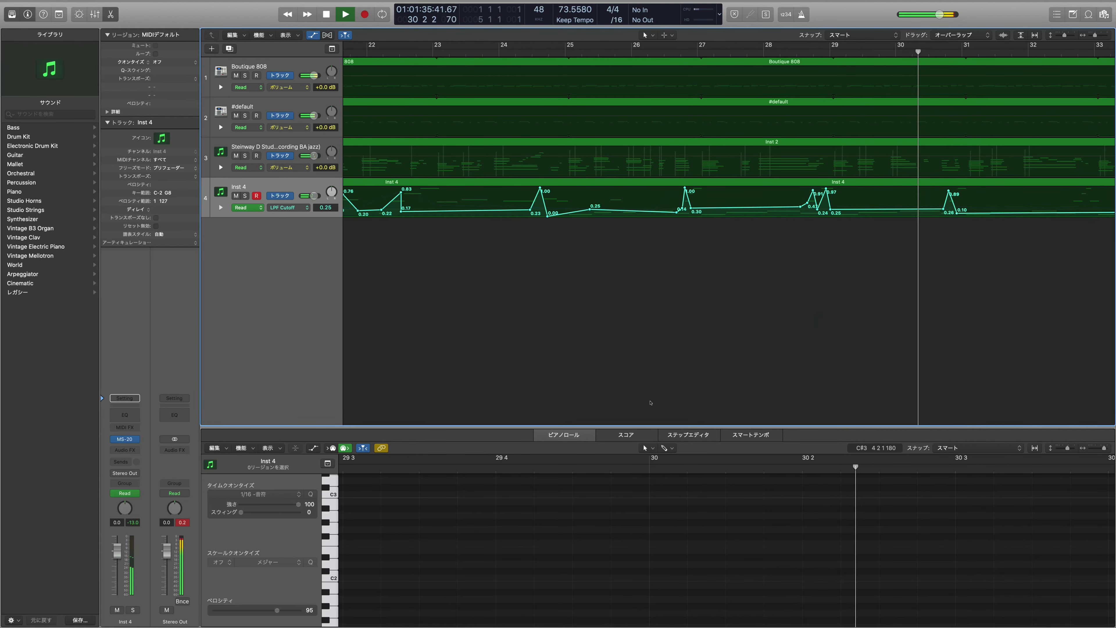
left_click(125, 439)
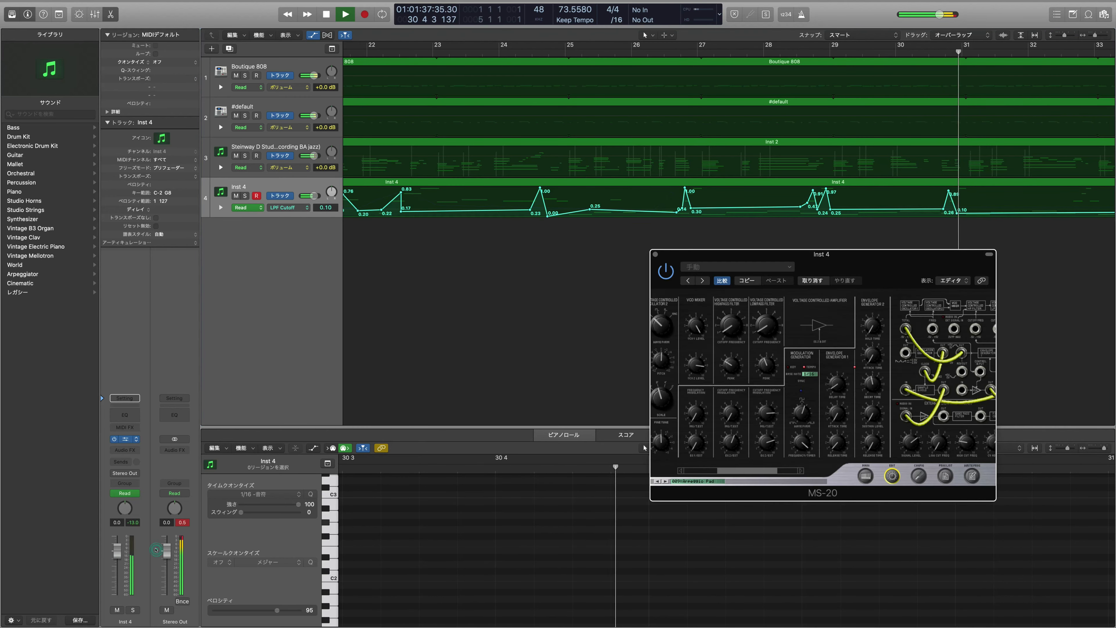
left_click_drag(861, 286, 676, 298)
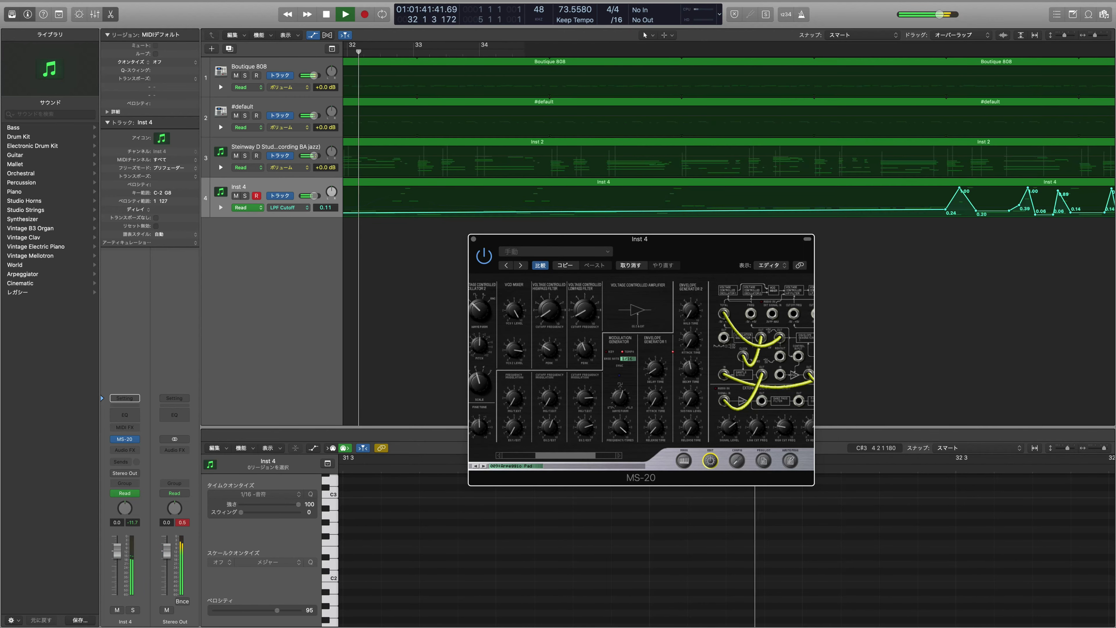
- Stop playback and return the playhead to the start of the project
mouse_move(389, 20)
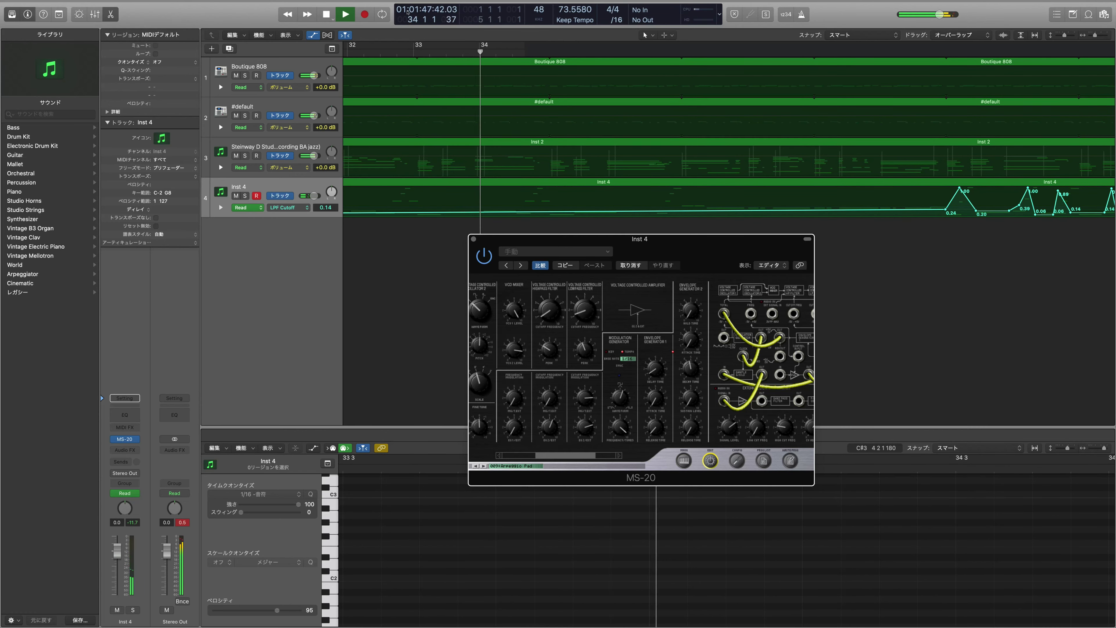
key("space")
key("Return")
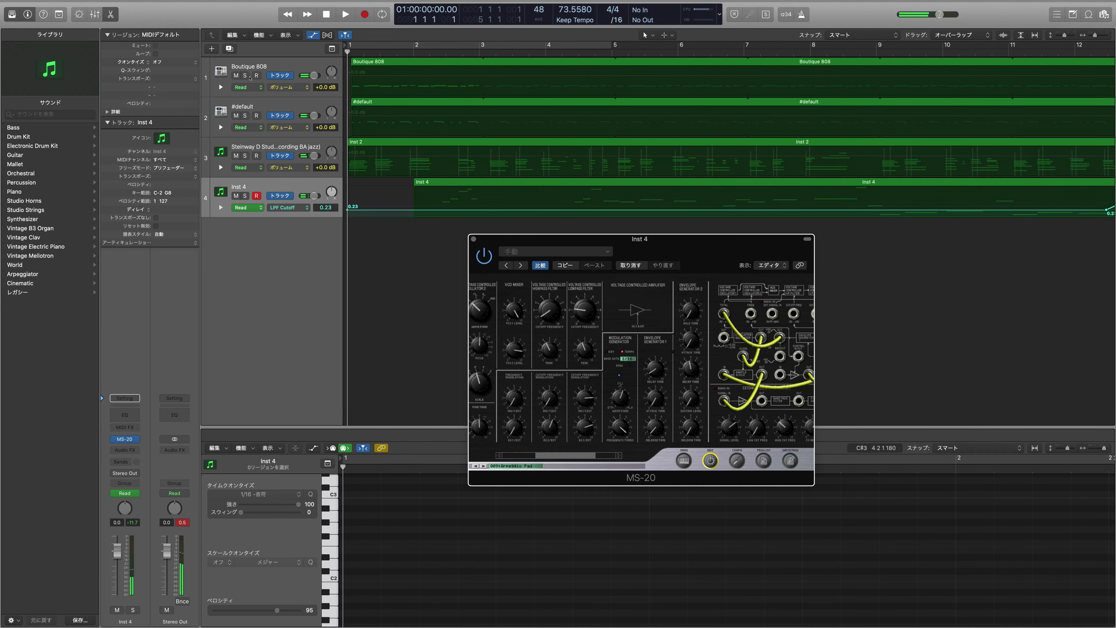
- Create one new software instrument track using Studio Horns as the instrument
key("alt+super+n")
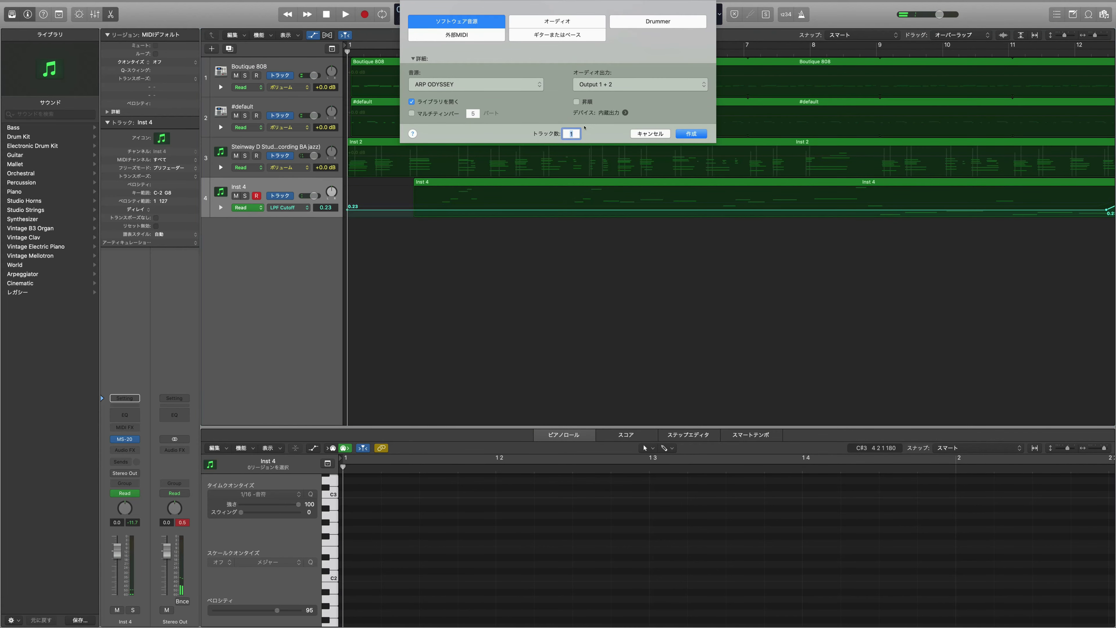
left_click(475, 84)
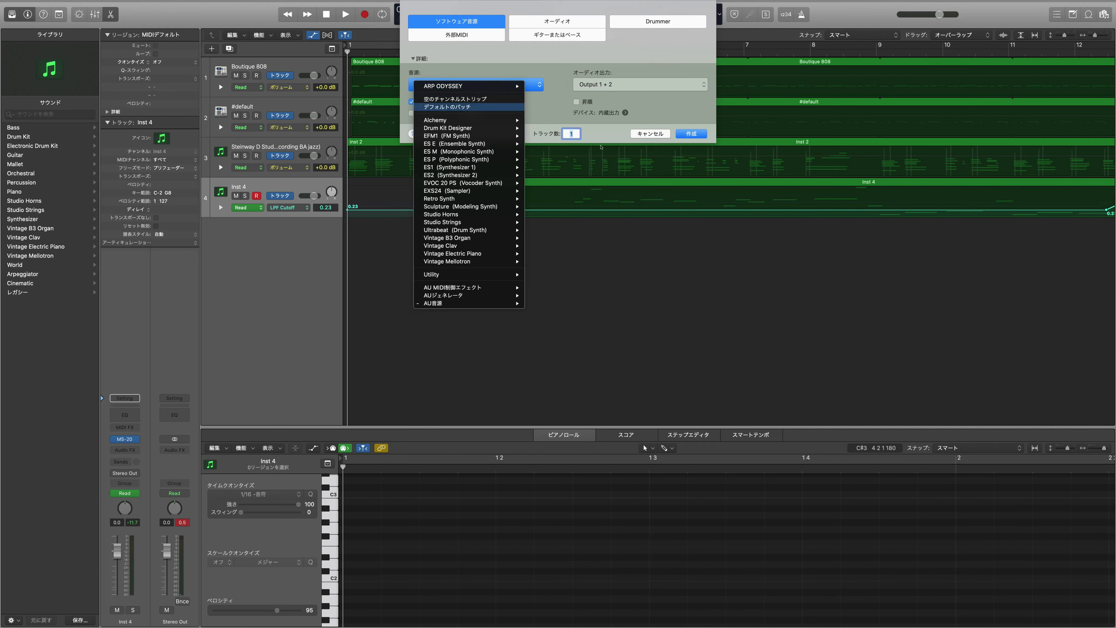
mouse_move(505, 222)
key("Up")
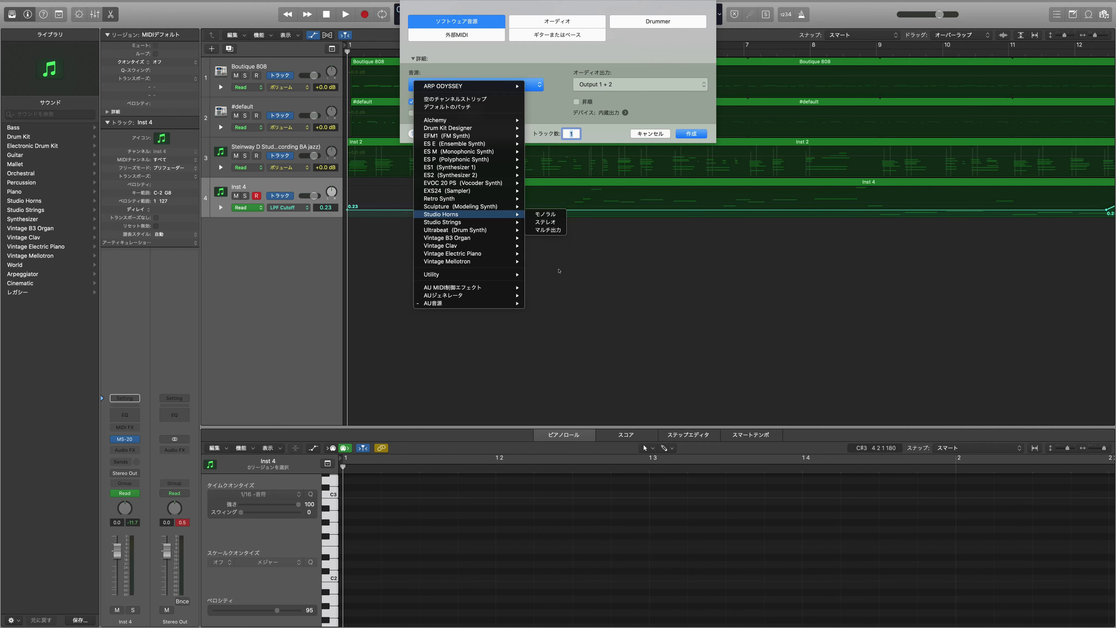
key("Return")
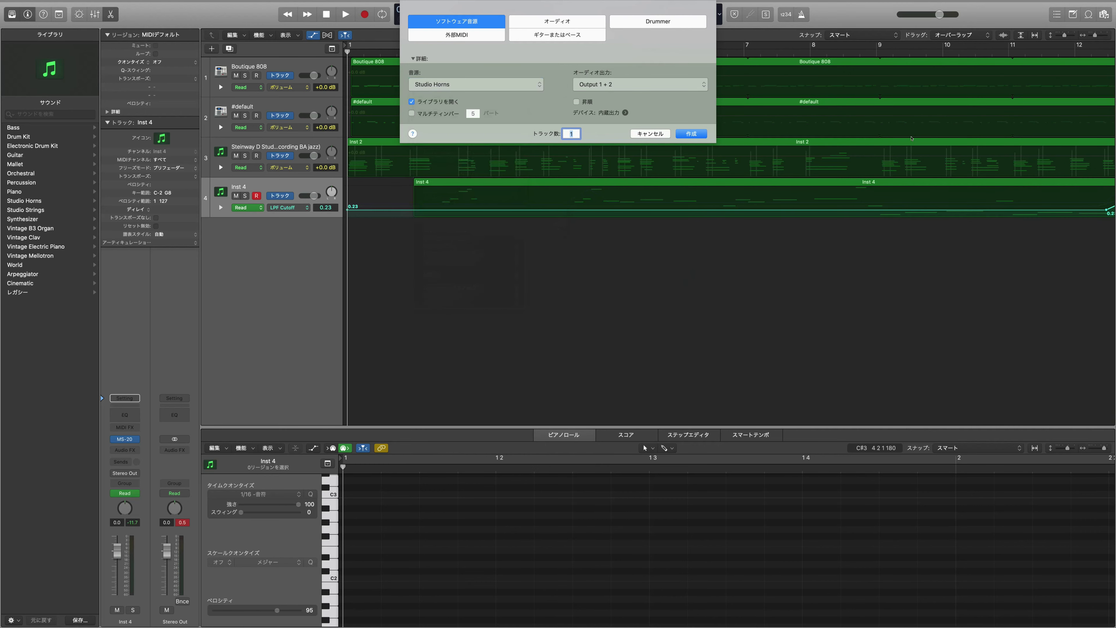
key("Return")
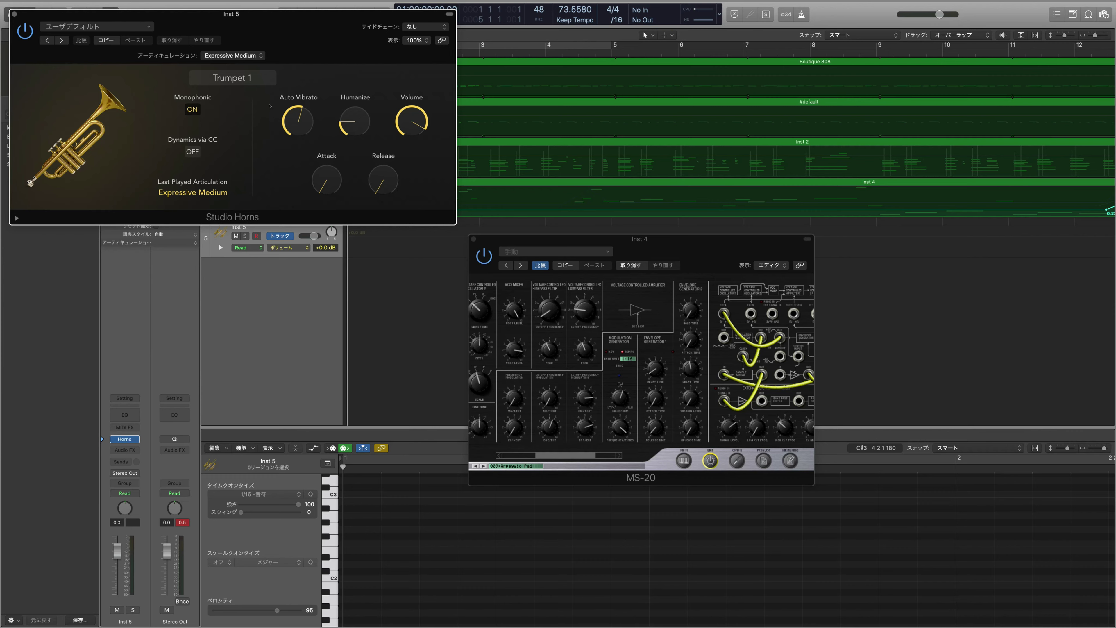
- Load the Studio Alto Sax 1 preset from Lead Instruments in Studio Horns
left_click(97, 26)
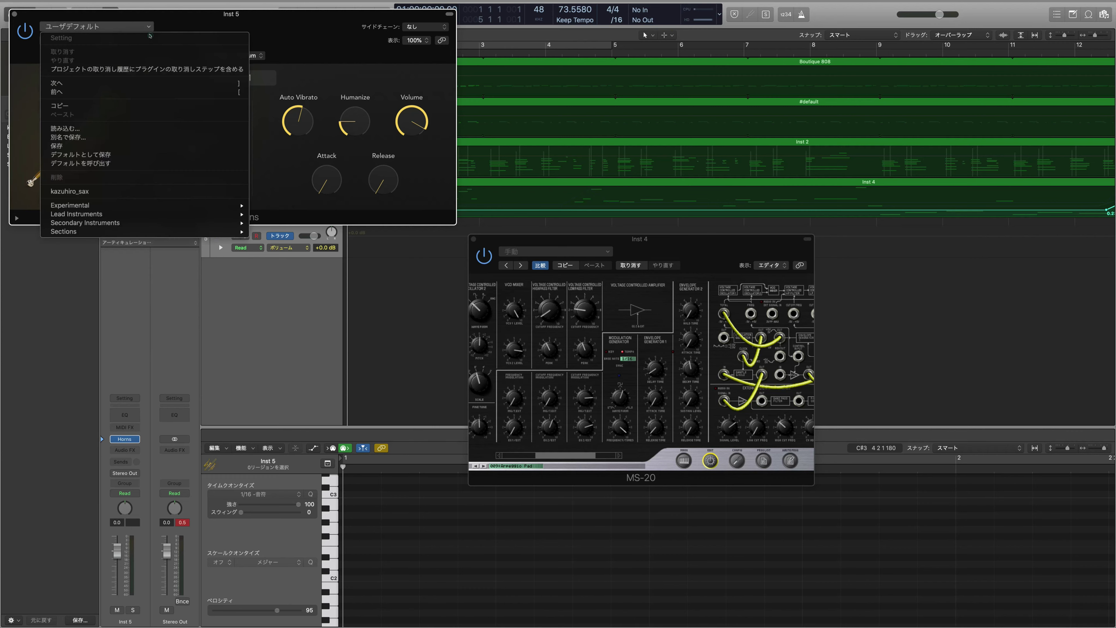
mouse_move(70, 205)
key("Down")
key("Right")
key("Down")
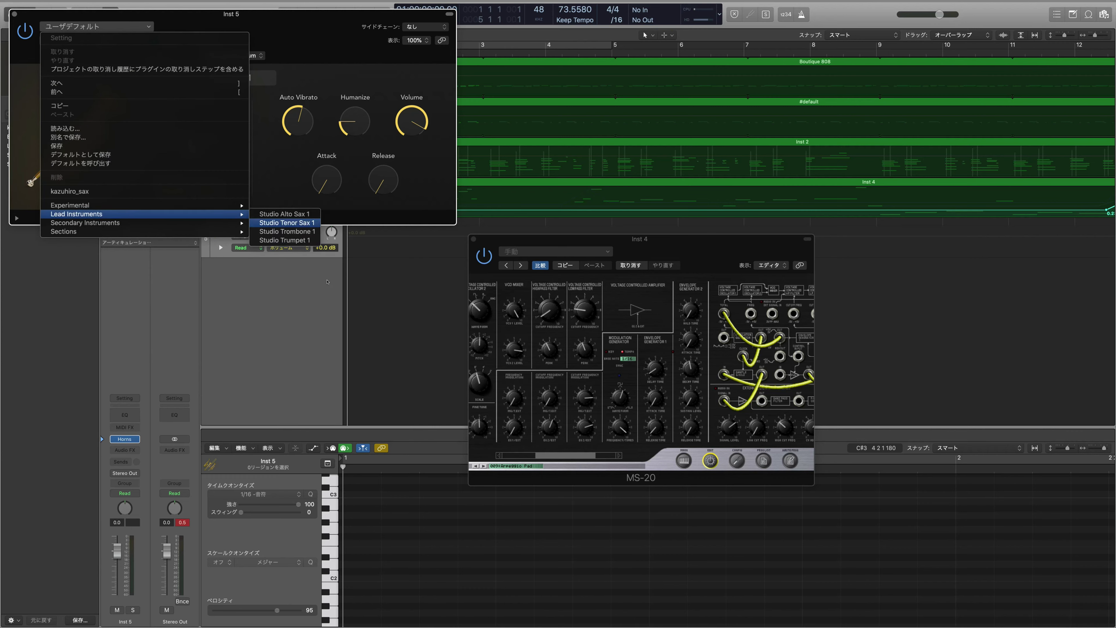
key("Up")
key("Return")
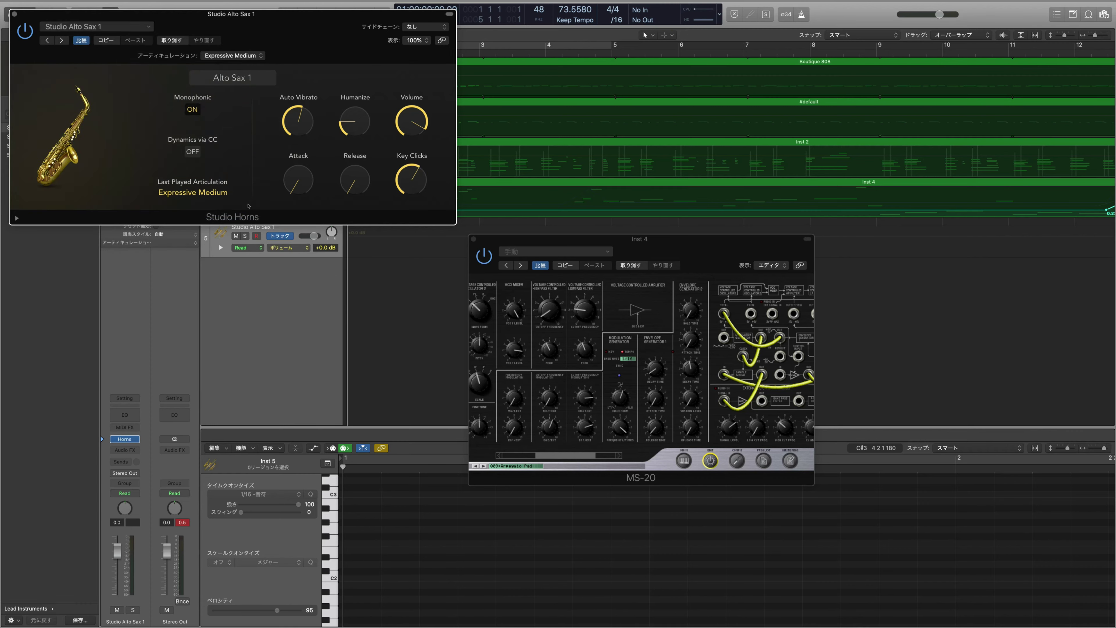
- Turn on Dynamics via CC for the alto sax and set its articulation to Sustain
left_click(238, 191)
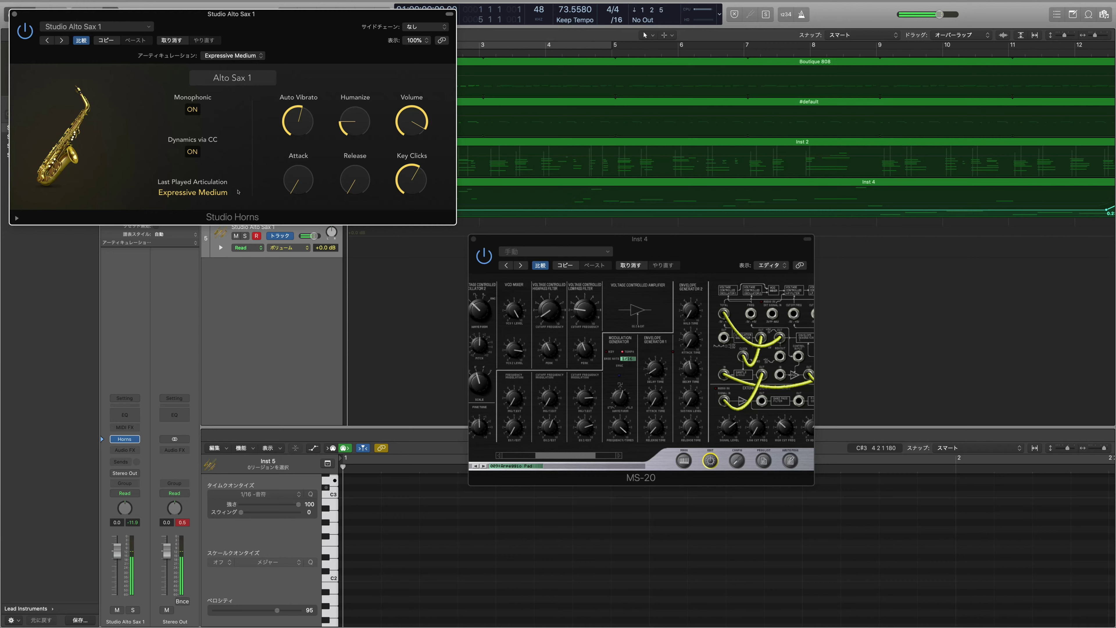
left_click(275, 71)
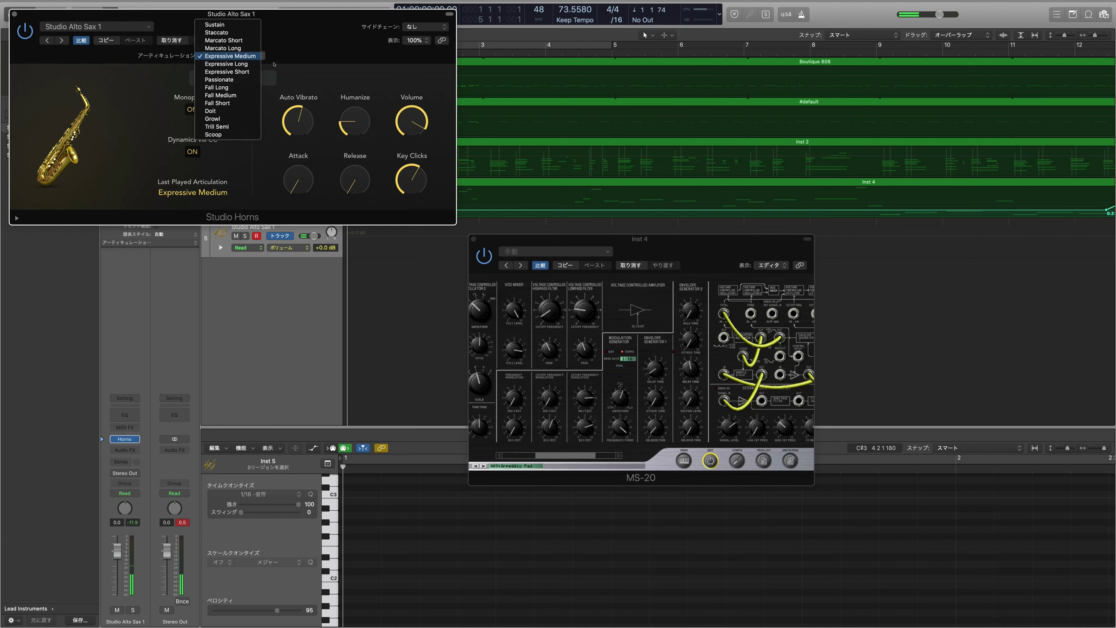
left_click(257, 24)
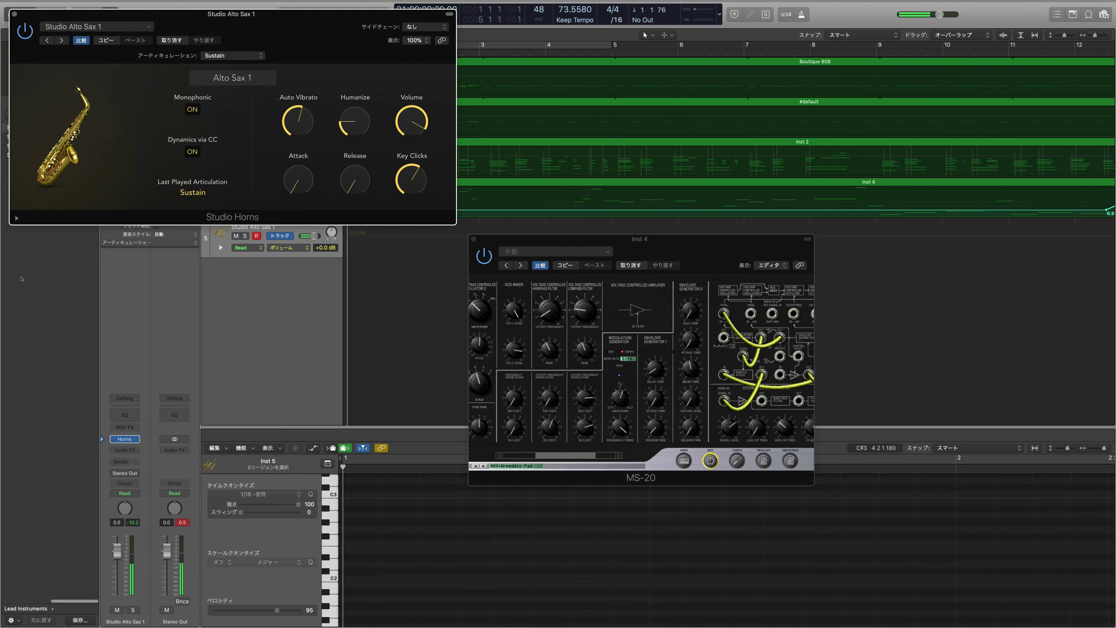
- Show the extended Studio Horns parameters and set the Dynamic Controller to 2 - Breath
left_click(17, 218)
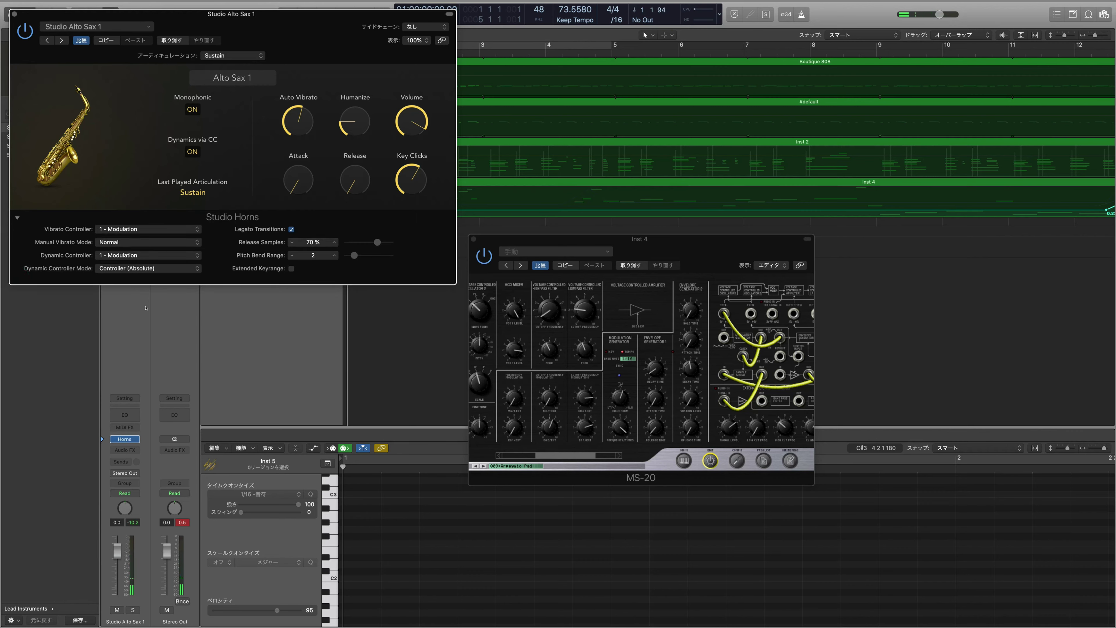
left_click(145, 255)
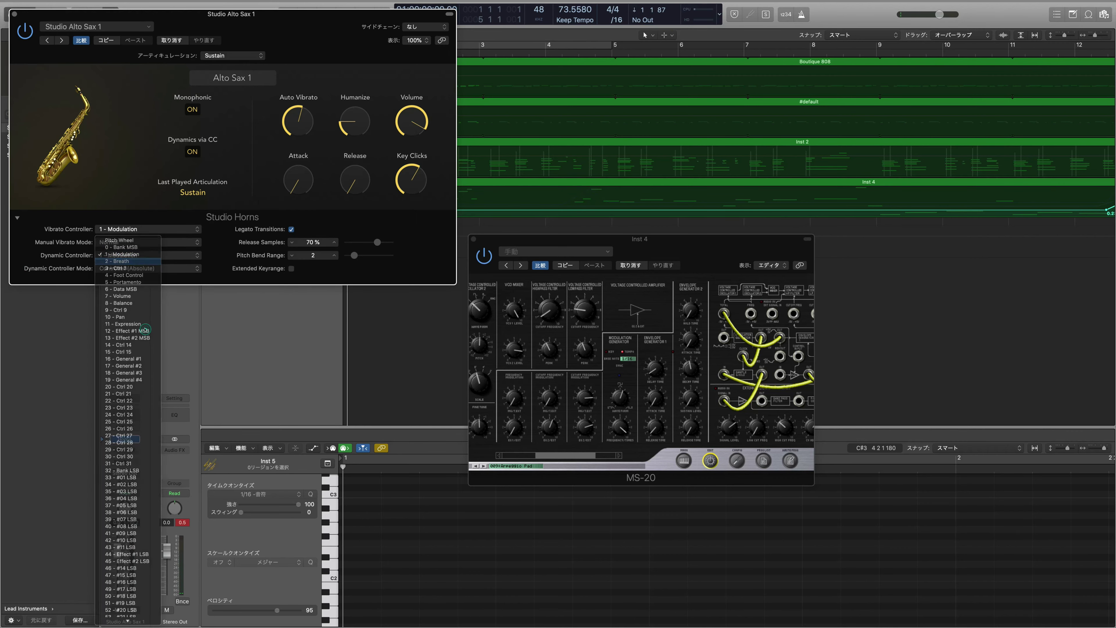
left_click(127, 263)
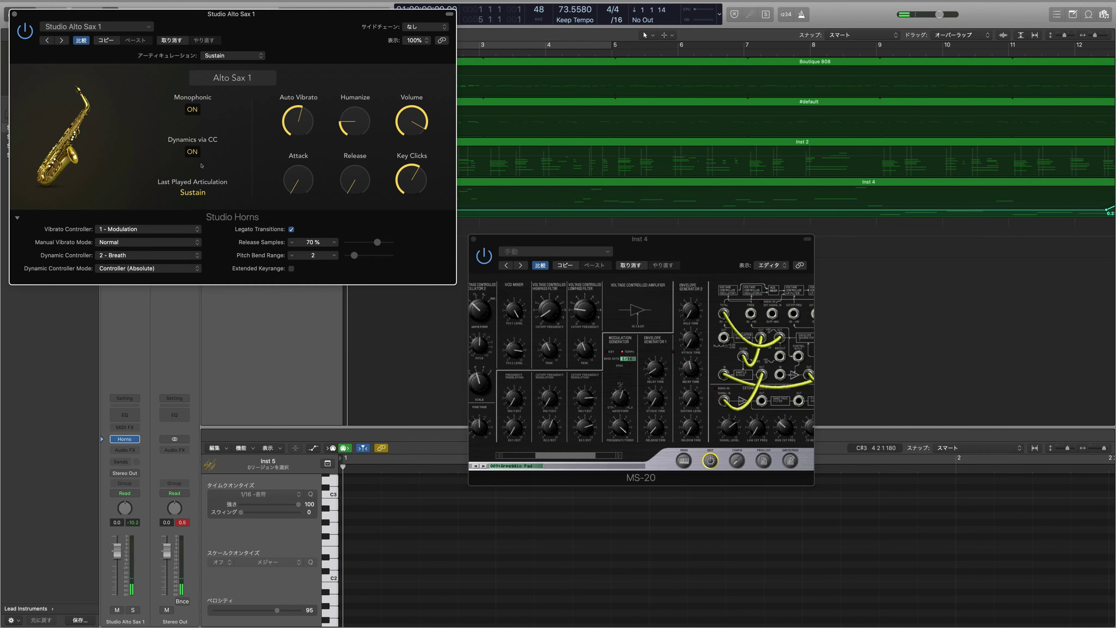
- Switch to Finder and open the TECMidiBreathCtrl 2 application from the Downloads folder
key("ctrl+Left")
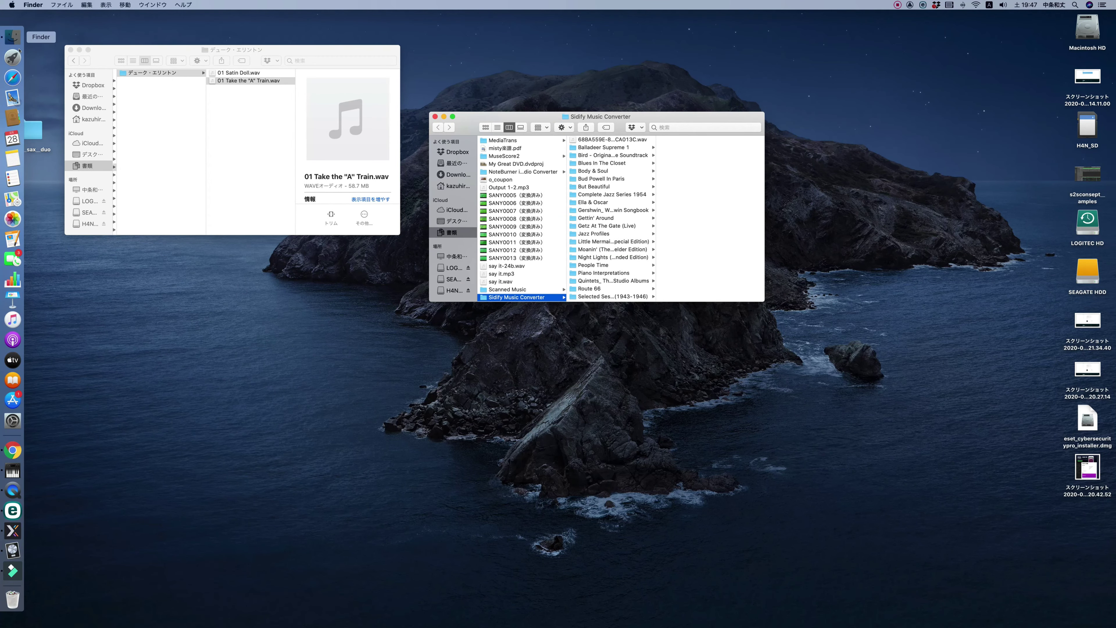
left_click(19, 51)
left_click(19, 50)
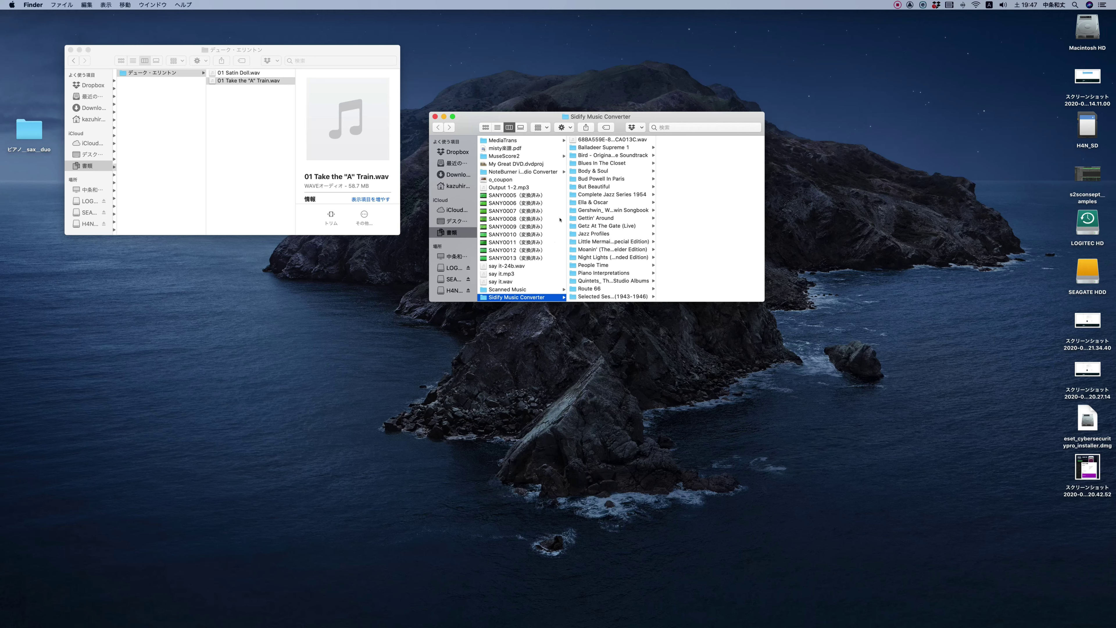
key("super+alt+l")
scroll(621, 255, "down", 10)
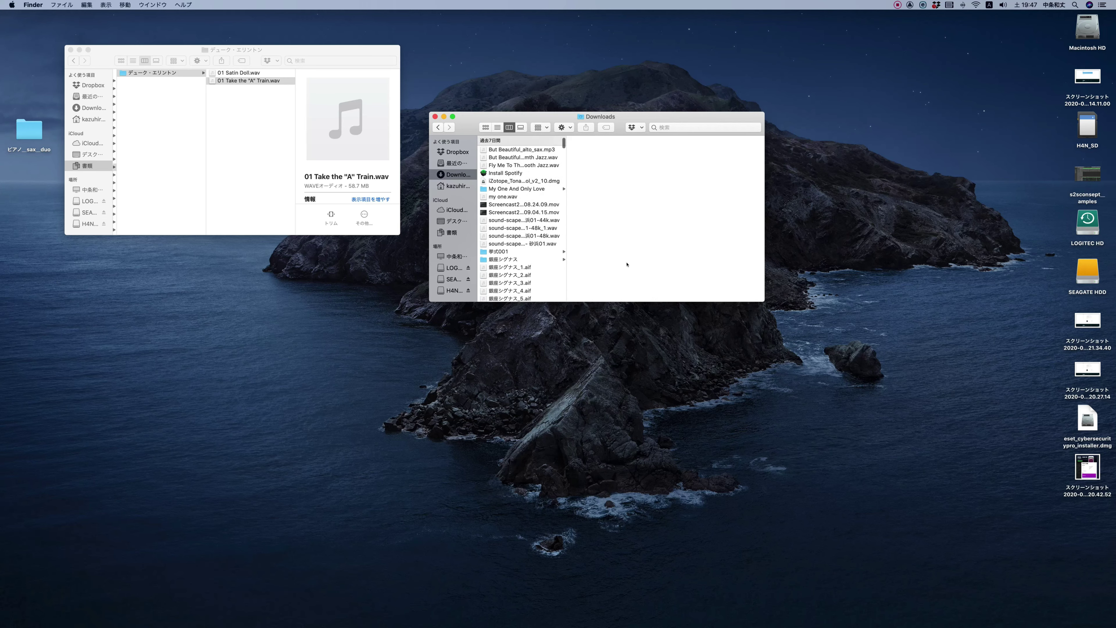
scroll(626, 264, "down", 15)
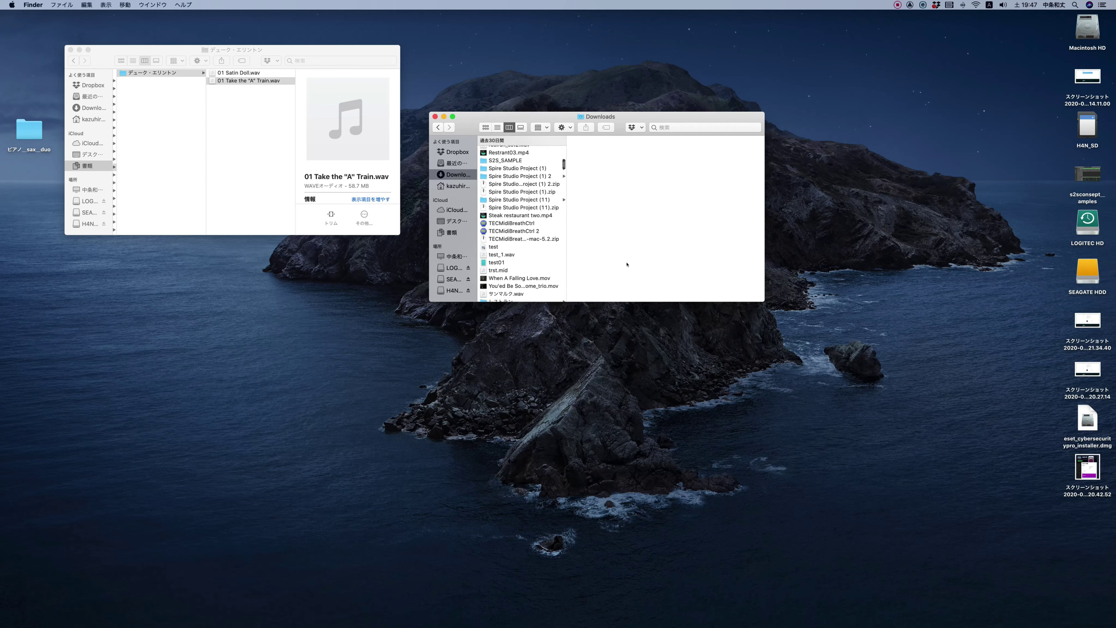
type("TECMidiBreathCtrl 2")
key("super+o")
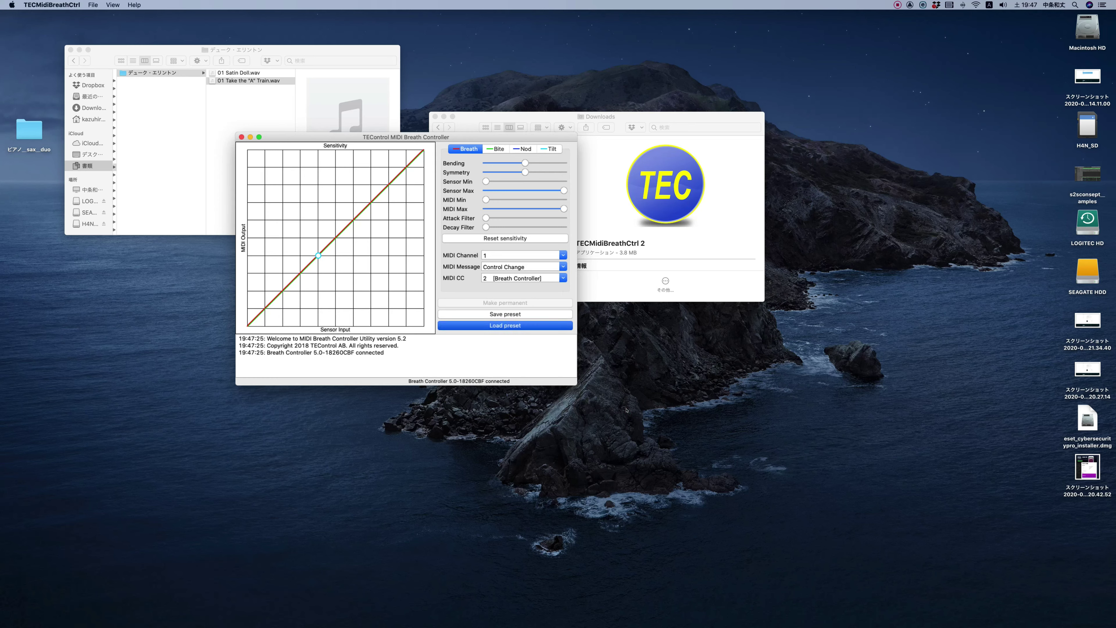
- Load the saved sax breath preset from Documents into the MIDI Breath Controller utility and view the Bite and Nod settings
key("Return")
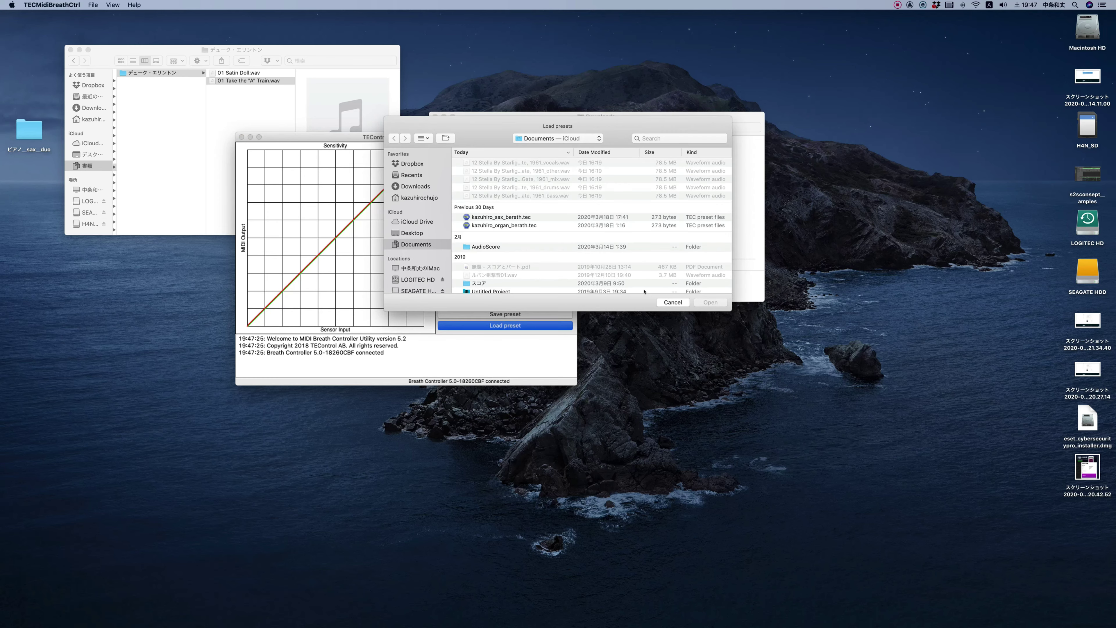
key("Down")
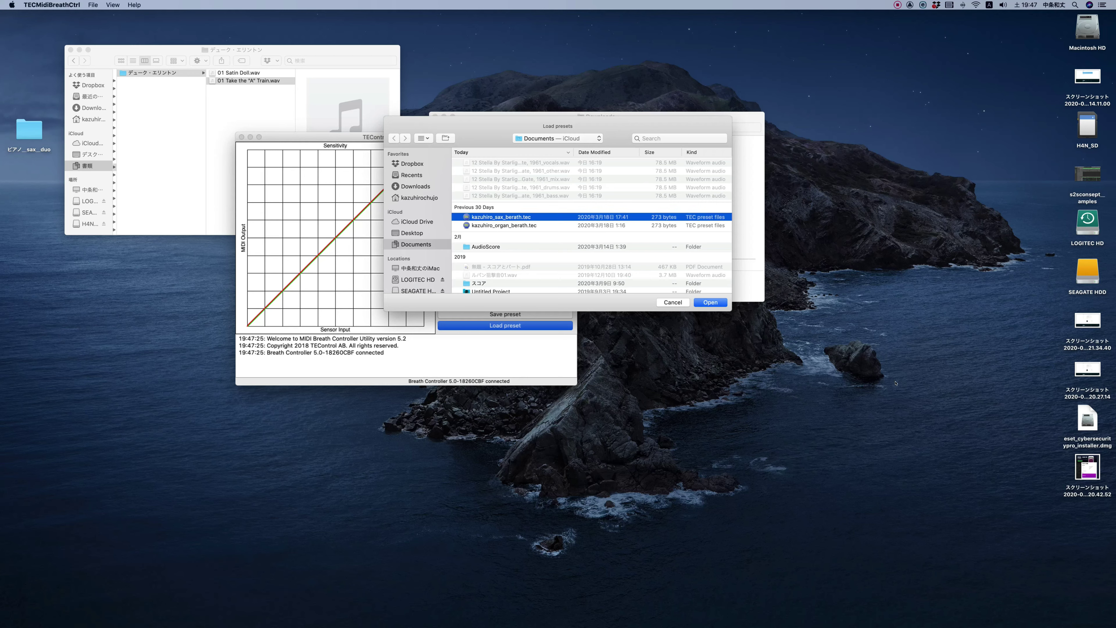
key("Return")
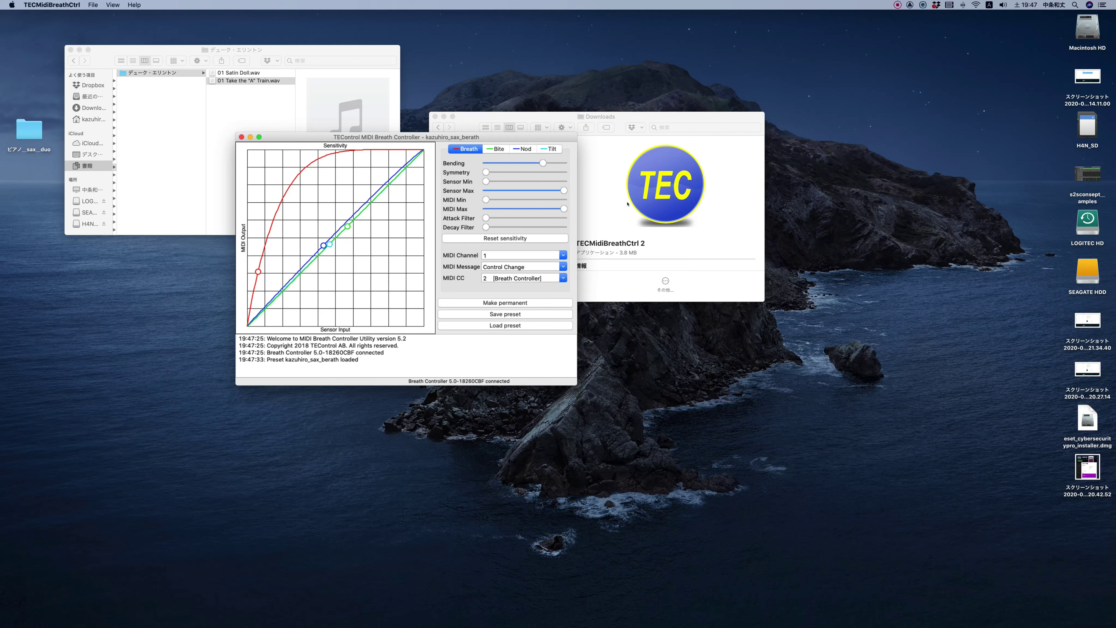
left_click(496, 148)
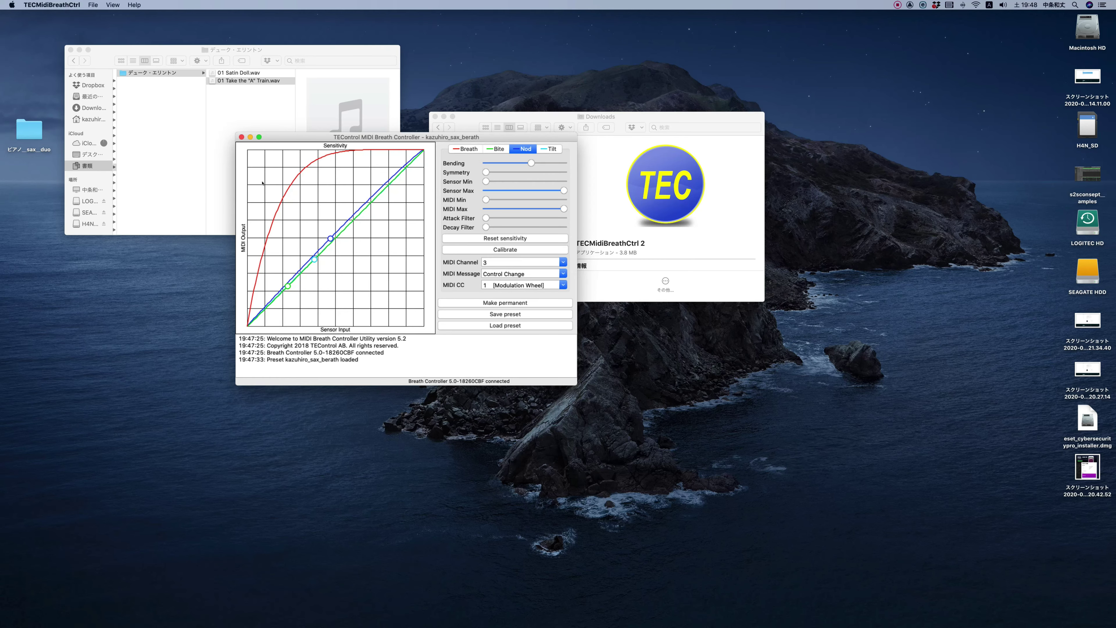
- Switch back to Logic Pro and close the Studio Alto Sax 1 instrument window
key("ctrl+Right")
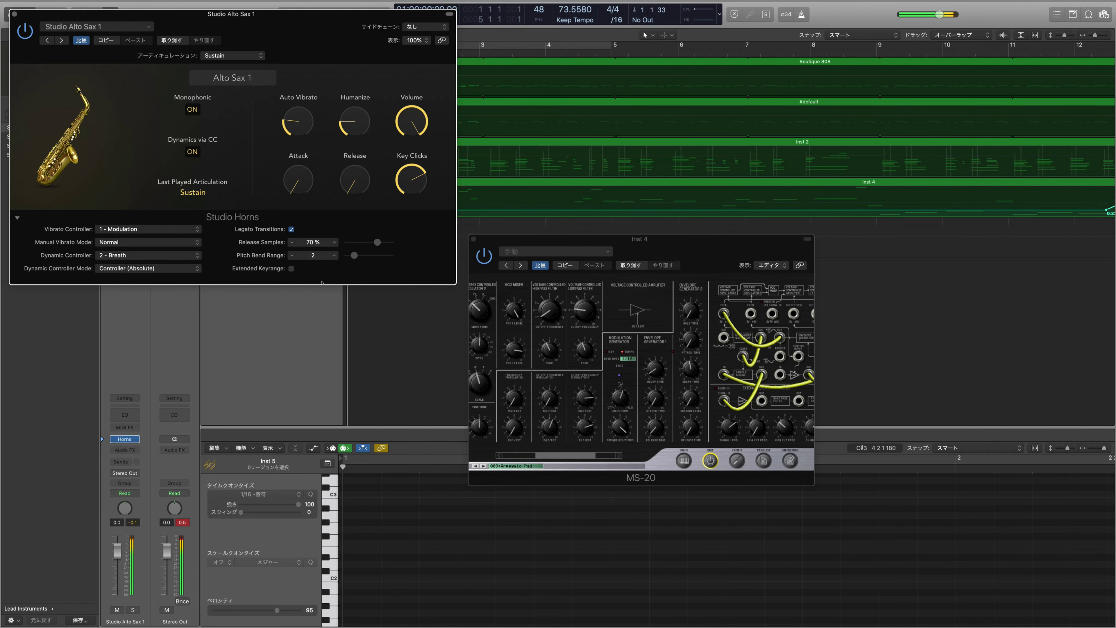
mouse_move(4, 8)
left_click_drag(28, 18, 58, 148)
key("super+w")
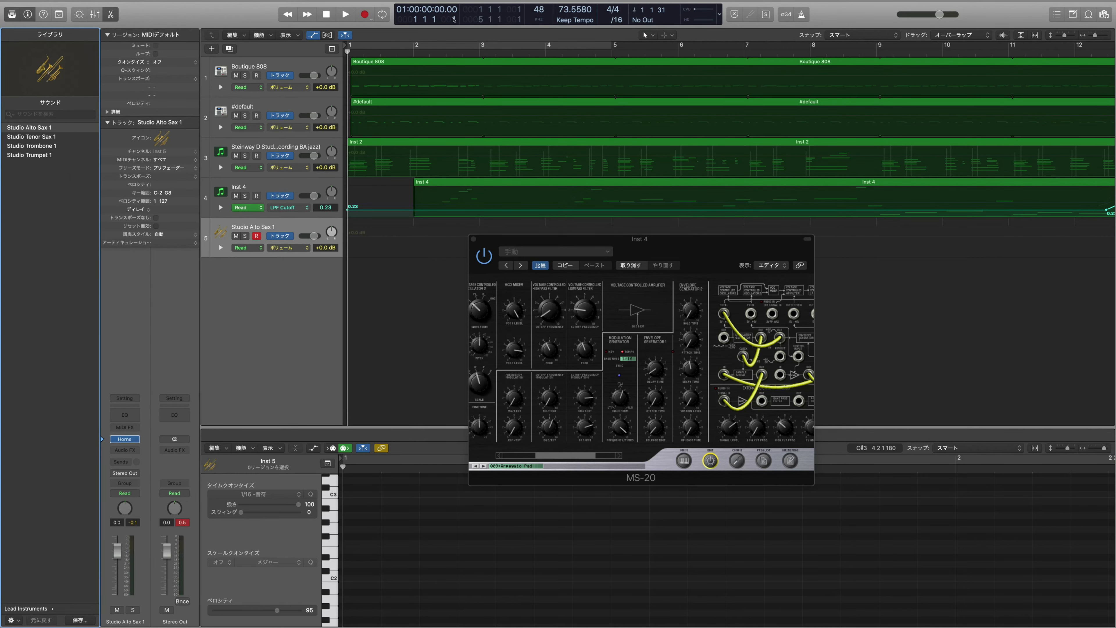
- Record the alto sax from bar 1 to about bar 60, adding an Inst 4 LPF Cutoff peak of 0.89 before bar 5, and return to the start
key("r")
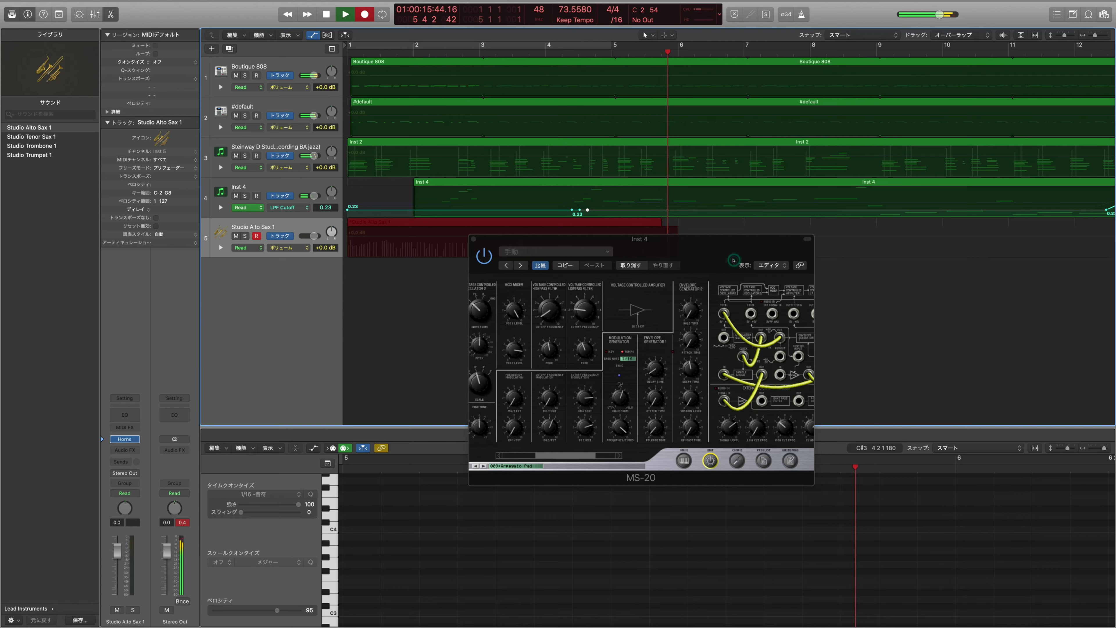
mouse_move(587, 209)
left_mouse_down()
mouse_move(587, 188)
mouse_move(591, 211)
left_mouse_up()
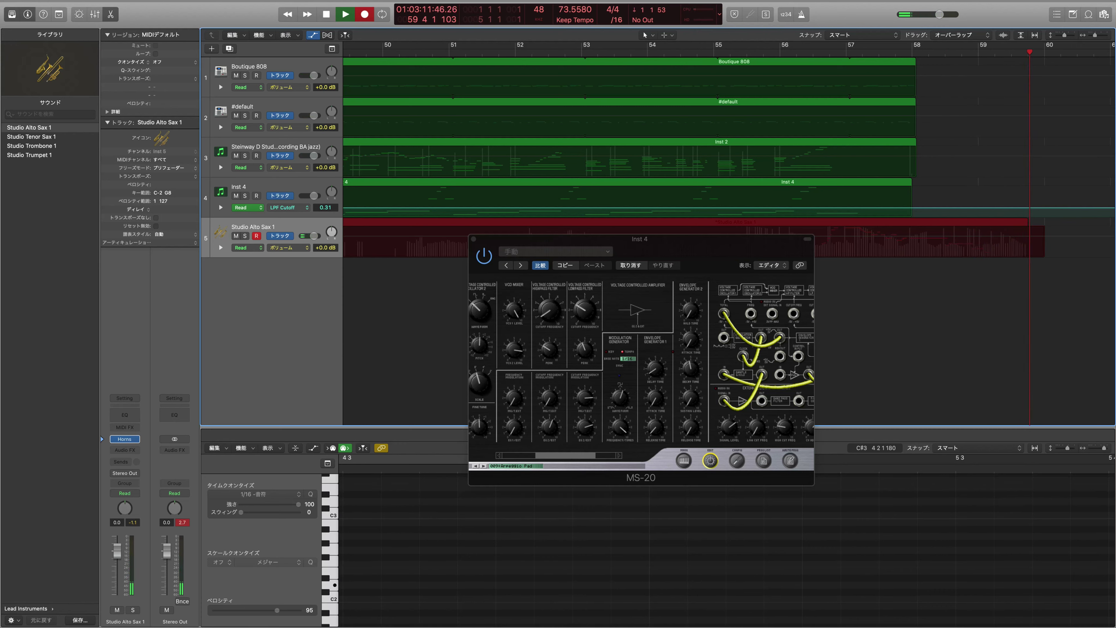
key("space")
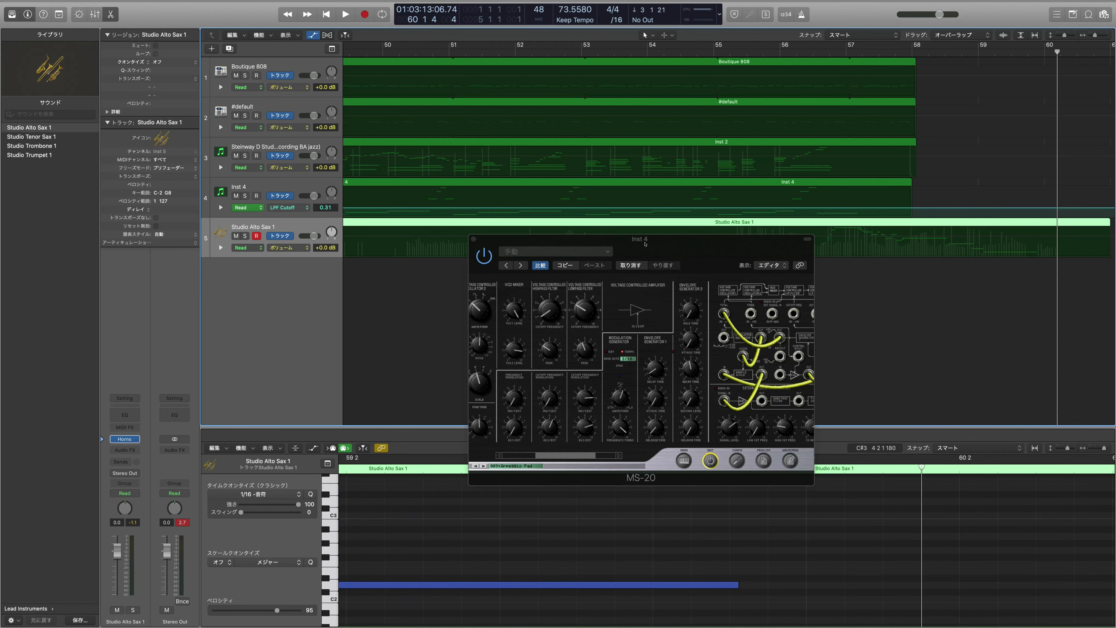
key("Return")
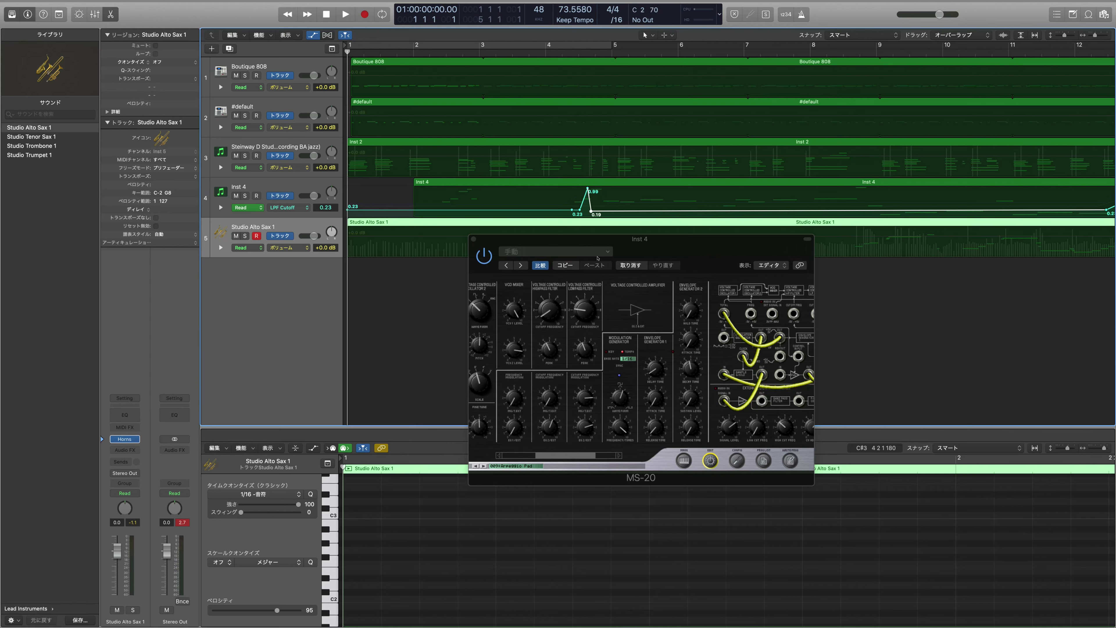
mouse_move(1063, 1)
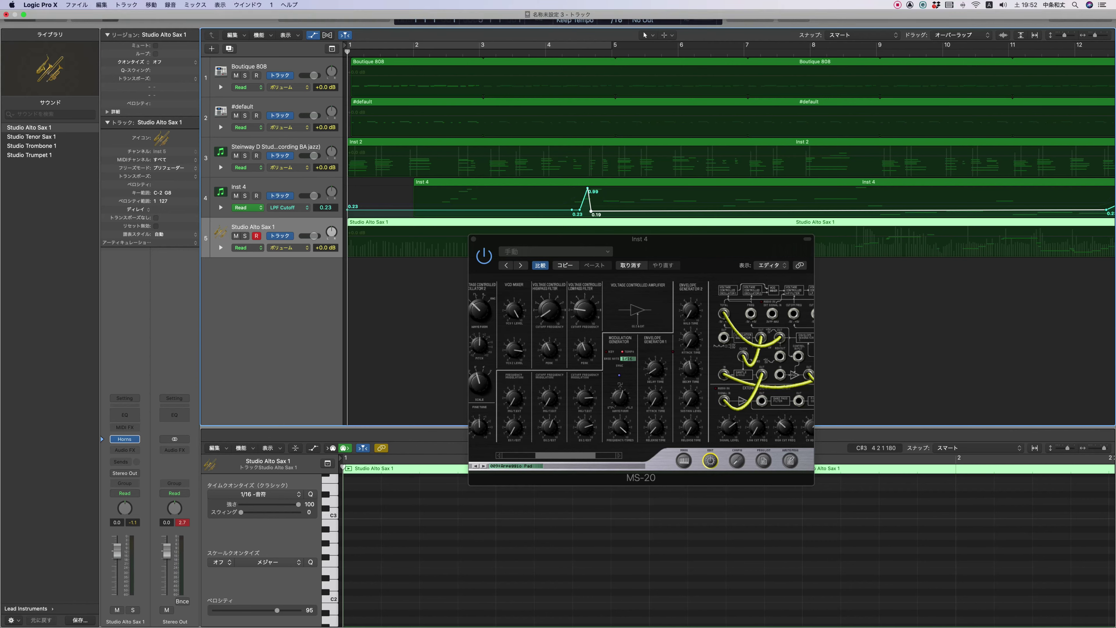